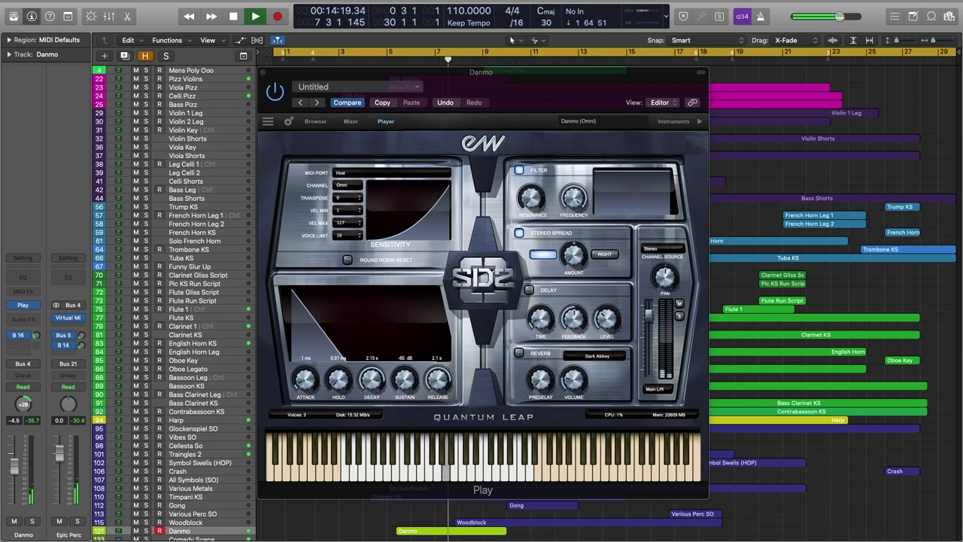
Inspect the instrument plug-ins of the Oboe Legato and Cellesta So tracks while the project plays.
{"action": "left_click", "coordinate": [200, 446]}
{"action": "left_click", "coordinate": [200, 369]}
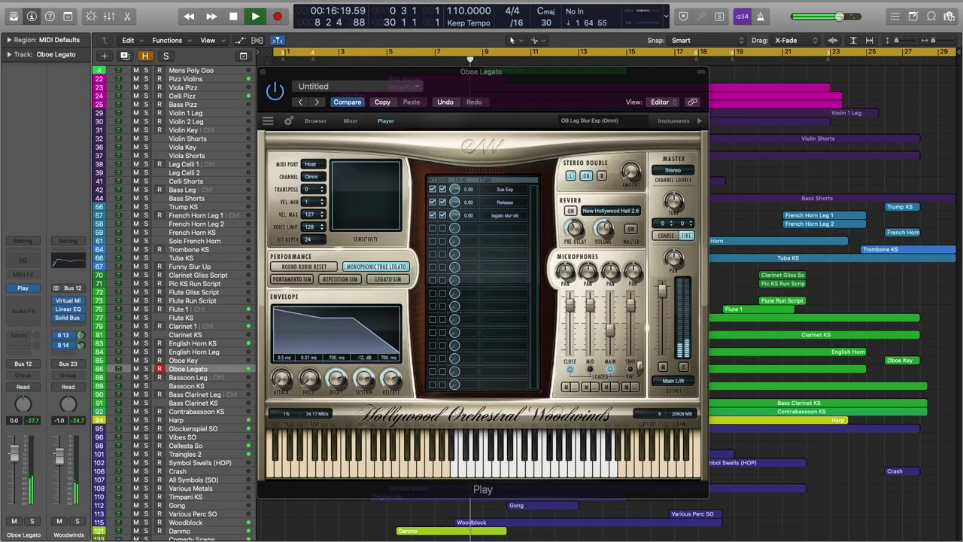
{"action": "left_click", "coordinate": [200, 445]}
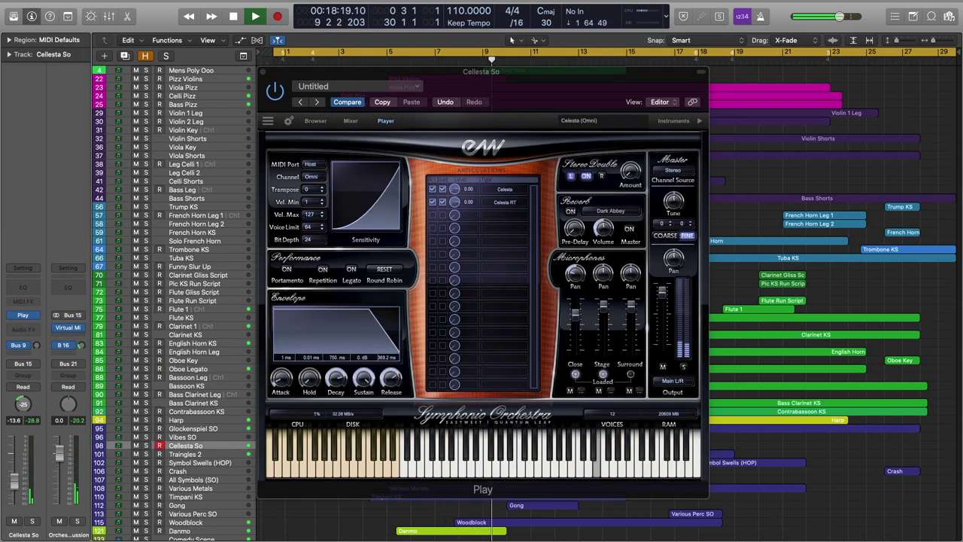
Step through the tracks above Cellesta So up to Mens Poly Ooo, viewing each track's instrument plug-in during playback.
{"action": "key", "text": "Up"}
{"action": "key", "text": "Up"}
{"action": "key", "text": "Up"}
{"action": "key", "text": "Up"}
{"action": "key", "text": "Up"}
{"action": "key", "text": "Up"}
{"action": "key", "text": "Up"}
{"action": "key", "text": "Up"}
{"action": "key", "text": "Up"}
{"action": "key", "text": "Up"}
{"action": "key", "text": "Up"}
{"action": "key", "text": "Up"}
{"action": "key", "text": "Up"}
{"action": "key", "text": "Up"}
{"action": "key", "text": "Up"}
{"action": "key", "text": "Up"}
{"action": "key", "text": "Up"}
{"action": "key", "text": "Up"}
{"action": "key", "text": "Up"}
{"action": "key", "text": "Up"}
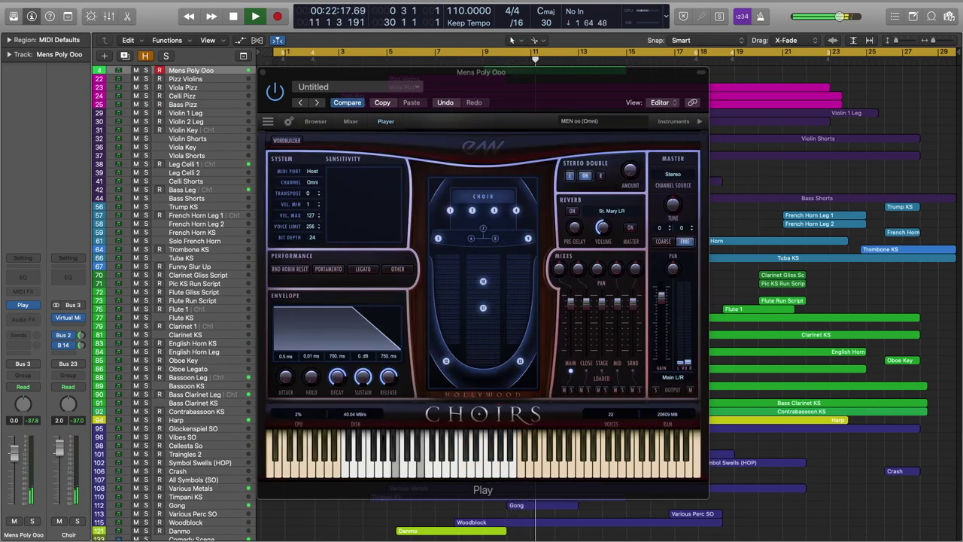
View the instrument plug-ins of the Vibes SO, Harp, Bass Pizz, Violin 1 Leg and Flute 1 tracks during playback.
{"action": "left_click", "coordinate": [197, 436]}
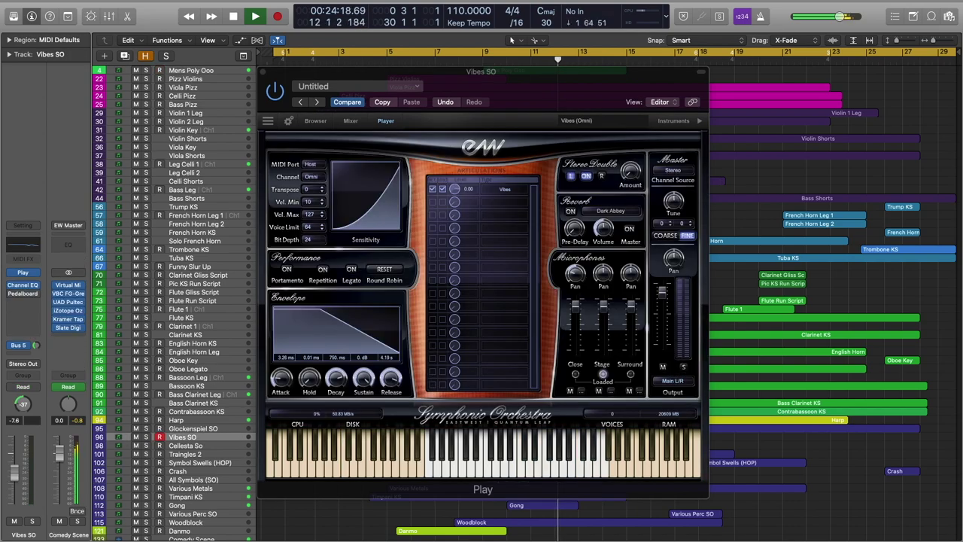
{"action": "left_click", "coordinate": [197, 419]}
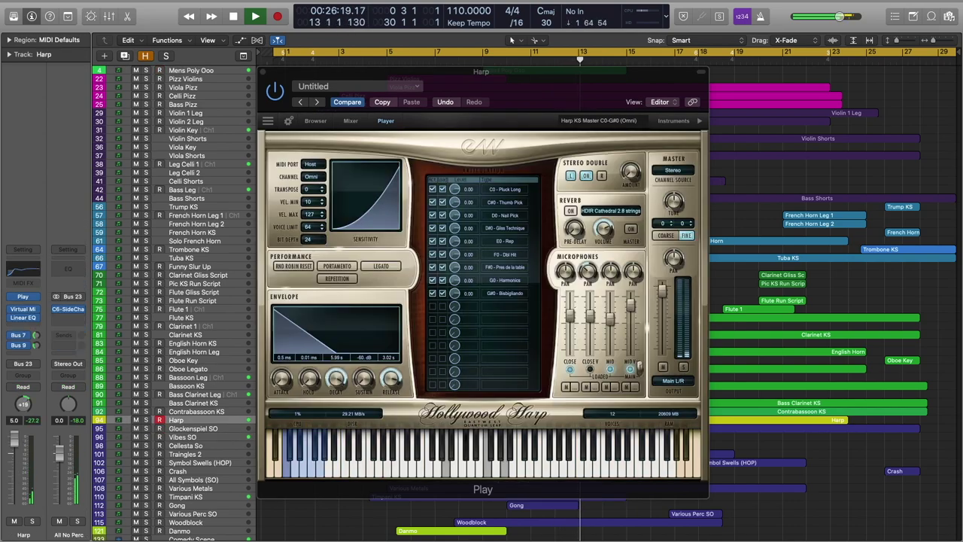
{"action": "left_click", "coordinate": [197, 129]}
{"action": "left_click", "coordinate": [197, 104]}
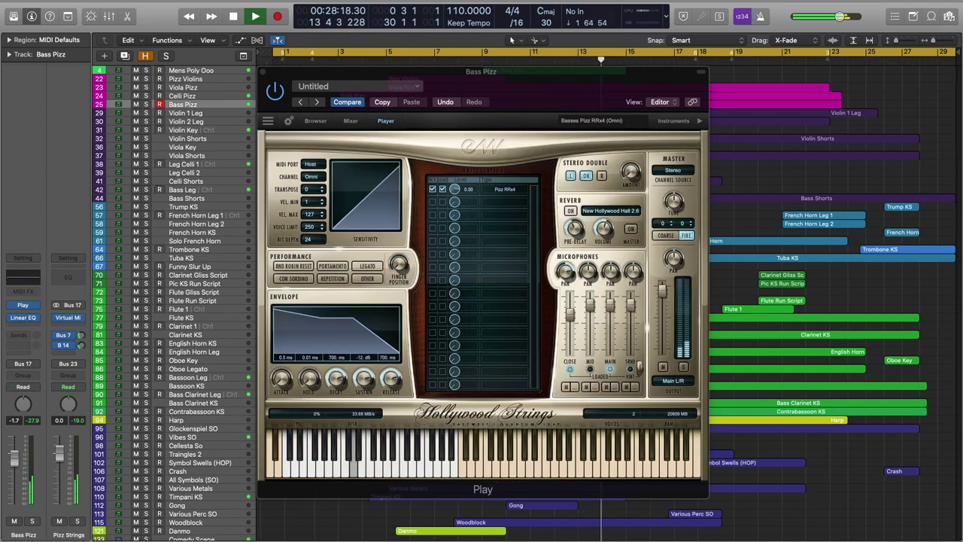
{"action": "left_click", "coordinate": [198, 113]}
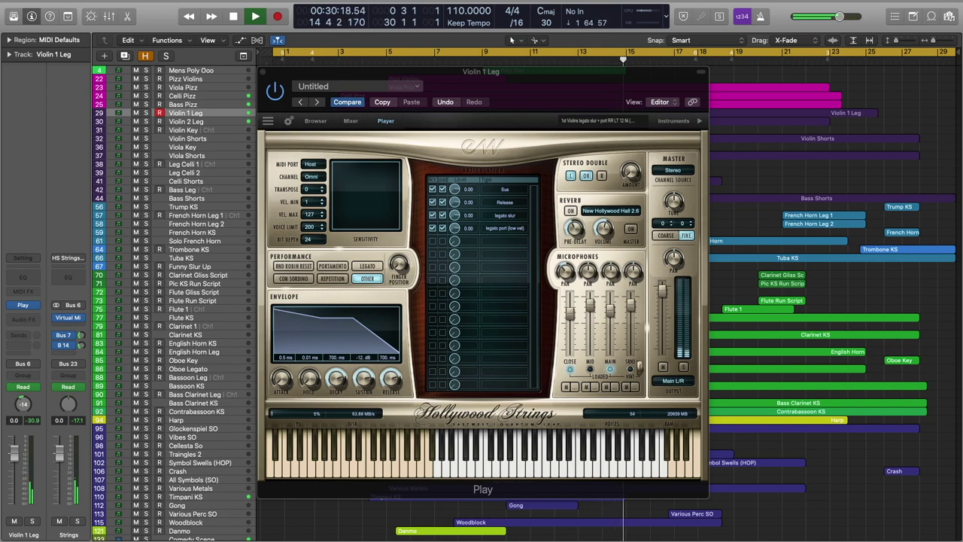
{"action": "left_click", "coordinate": [197, 308]}
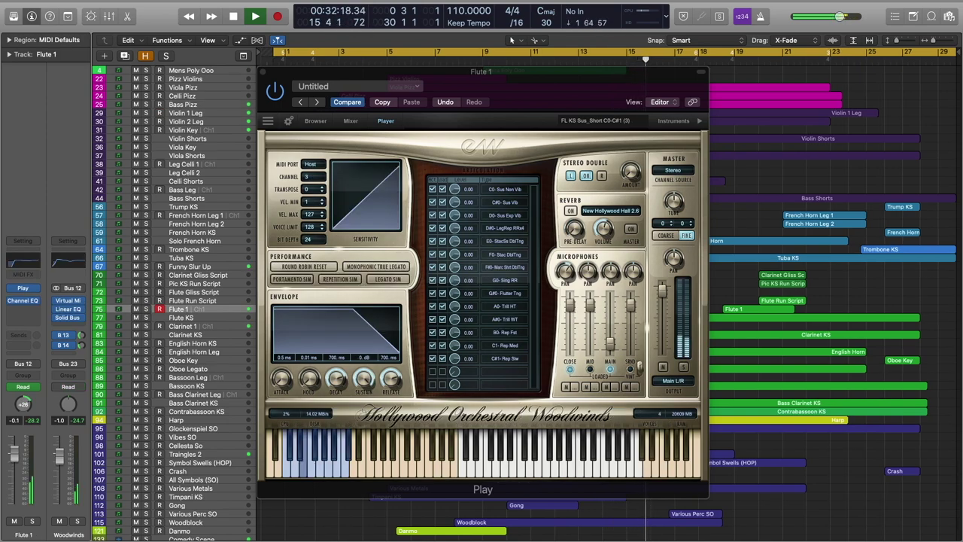
Look into the Celli Shorts region's notes, and revisit the Flute 1, Harp and Bass Pizz instruments during playback.
{"action": "double_click", "coordinate": [717, 181]}
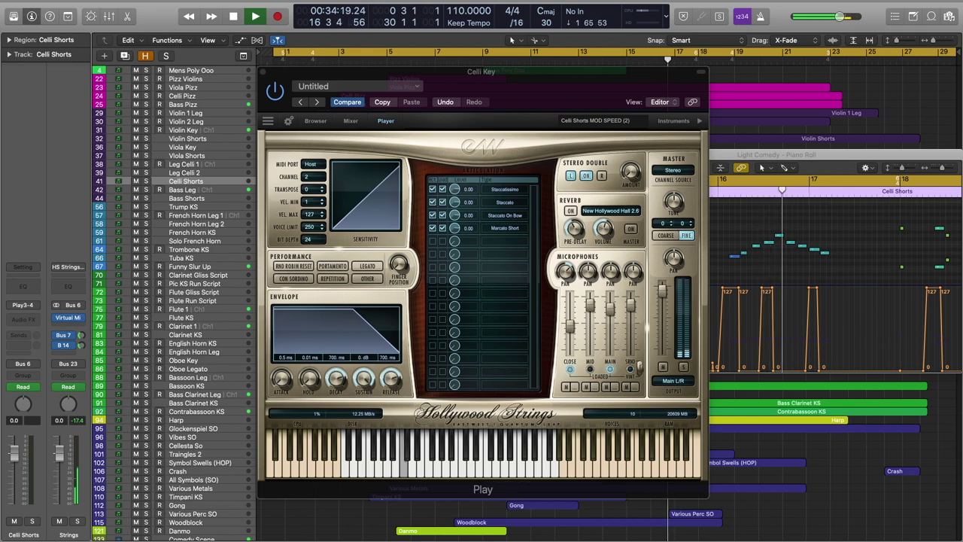
{"action": "left_click", "coordinate": [197, 309]}
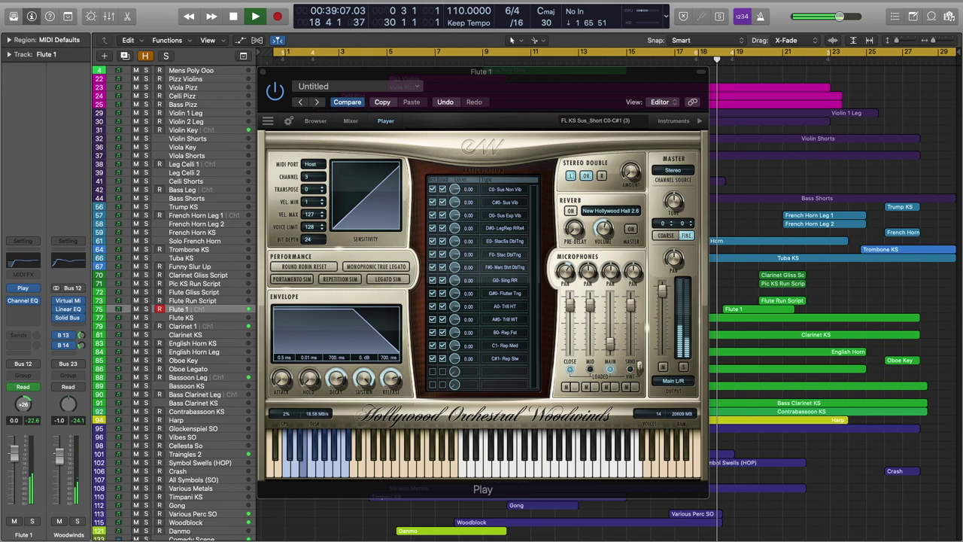
{"action": "left_click", "coordinate": [197, 419]}
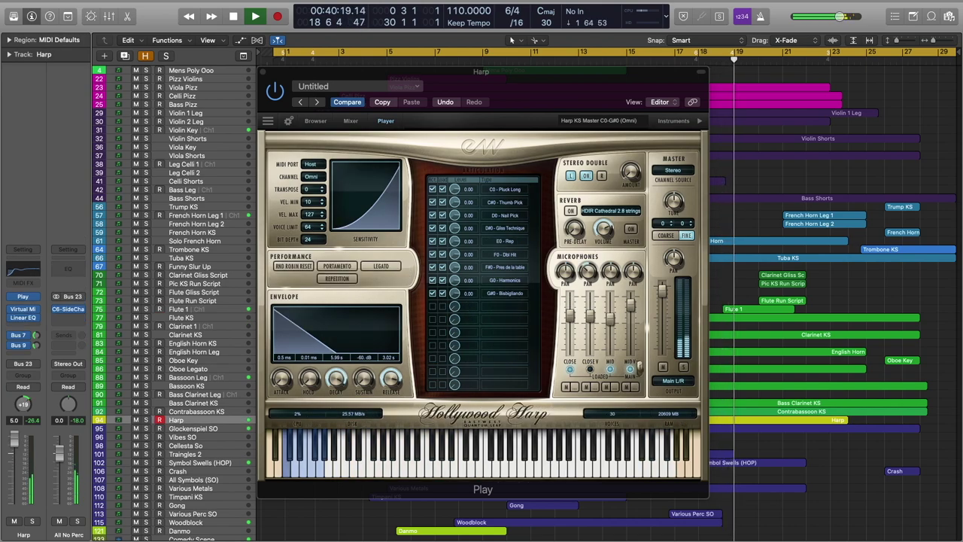
{"action": "left_click", "coordinate": [197, 87]}
{"action": "left_click", "coordinate": [198, 104]}
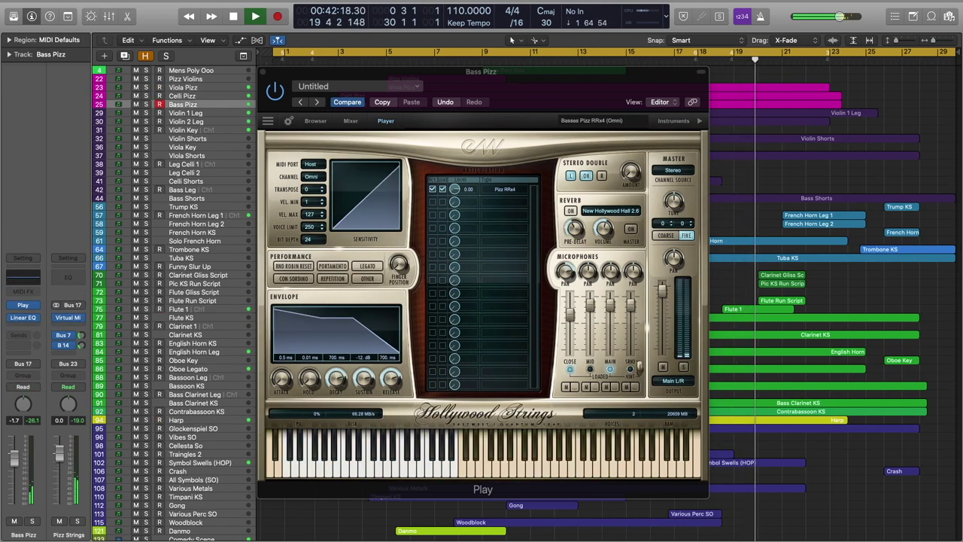
{"action": "left_click", "coordinate": [197, 420]}
{"action": "left_click", "coordinate": [197, 300]}
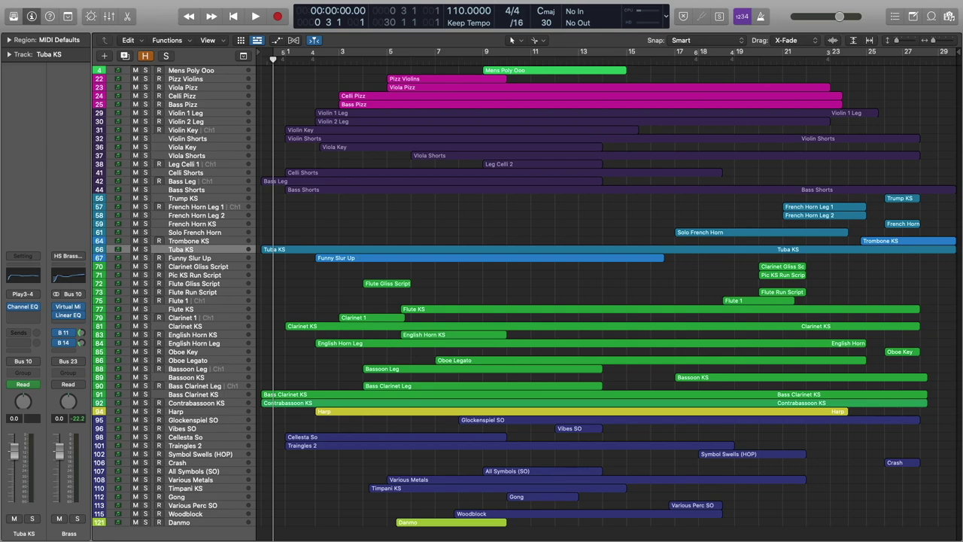
Play the full arrangement from the start and stop it in bar 5.
{"action": "key", "text": "space"}
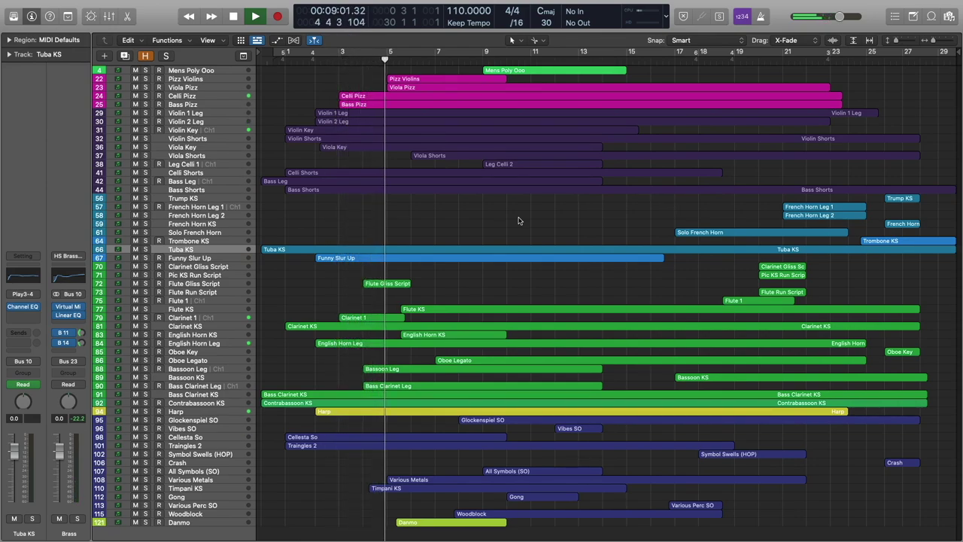
{"action": "key", "text": "space"}
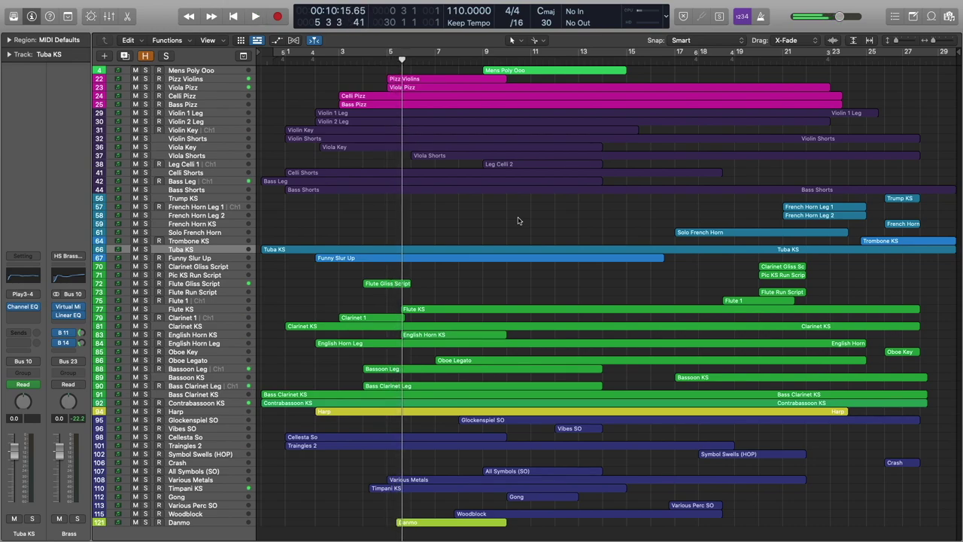
Show the opening string regions, from Violin 1 Leg to Bass Shorts, together in the Piano Roll and put the playhead just before bar 1.
{"action": "left_click_drag", "start_coordinate": [296, 98], "coordinate": [327, 196]}
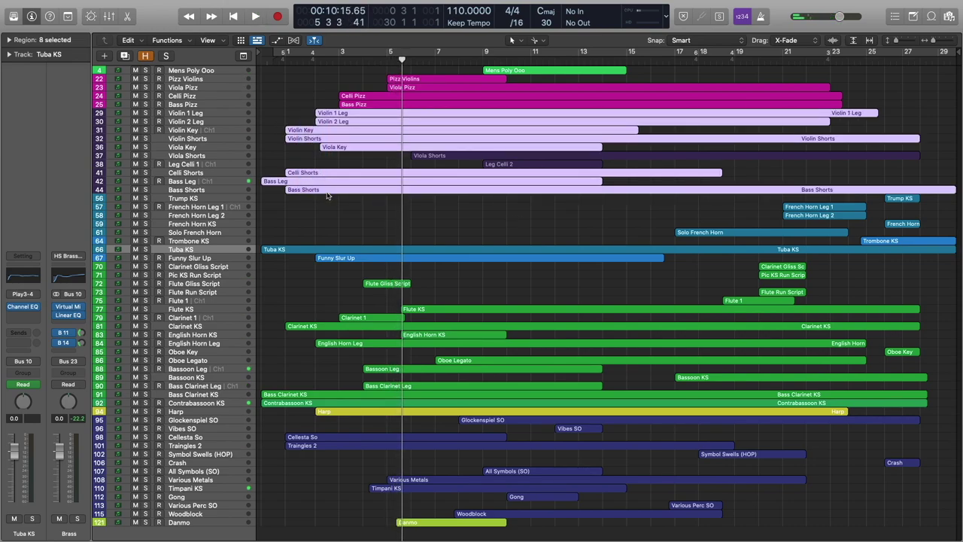
{"action": "key", "text": "p"}
{"action": "scroll", "coordinate": [366, 331], "scroll_direction": "up", "scroll_amount": 3}
{"action": "scroll", "coordinate": [366, 331], "scroll_direction": "down", "scroll_amount": 2}
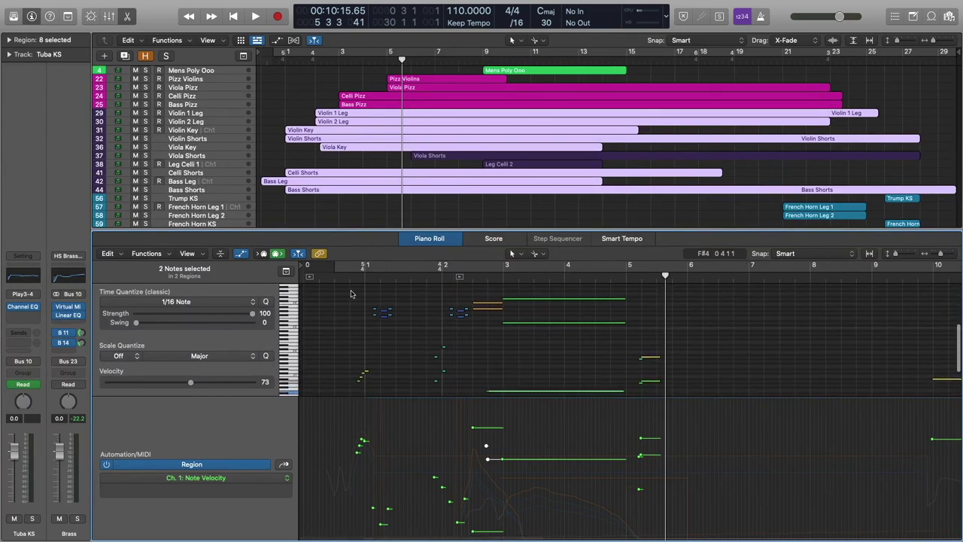
{"action": "left_click", "coordinate": [350, 278]}
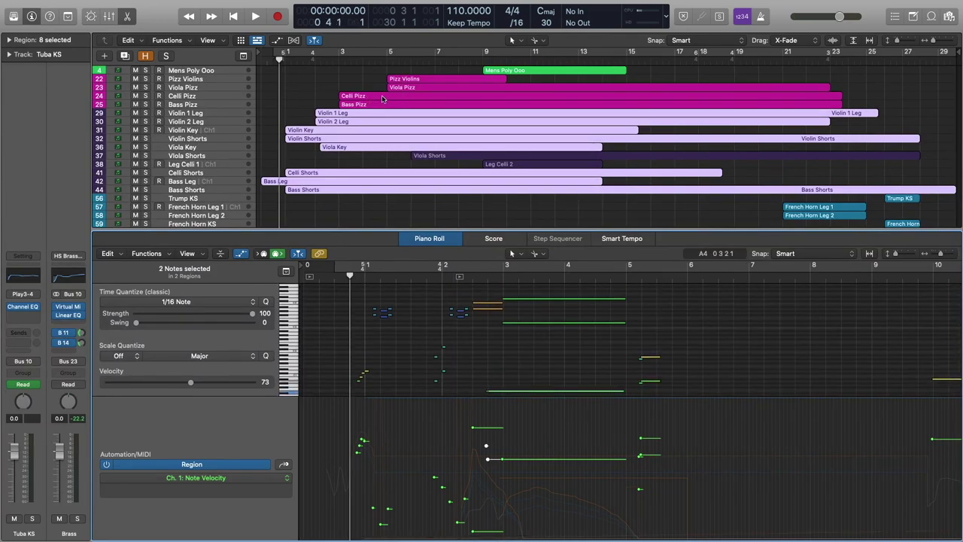
Show only the Violin Shorts region's notes and modulation in the Piano Roll, with the playhead at bar 1.
{"action": "left_click", "coordinate": [296, 103]}
{"action": "left_click", "coordinate": [314, 139]}
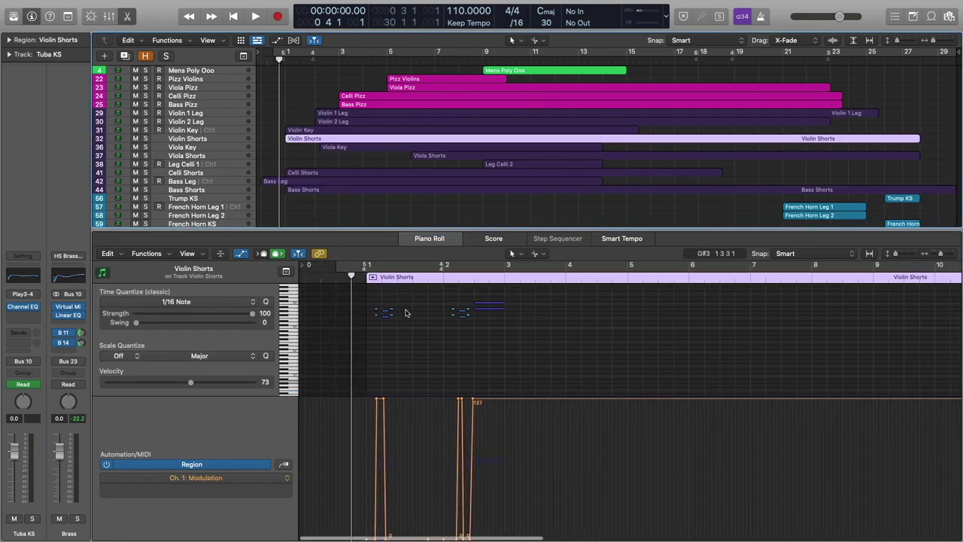
{"action": "scroll", "coordinate": [406, 312], "scroll_direction": "up", "scroll_amount": 6}
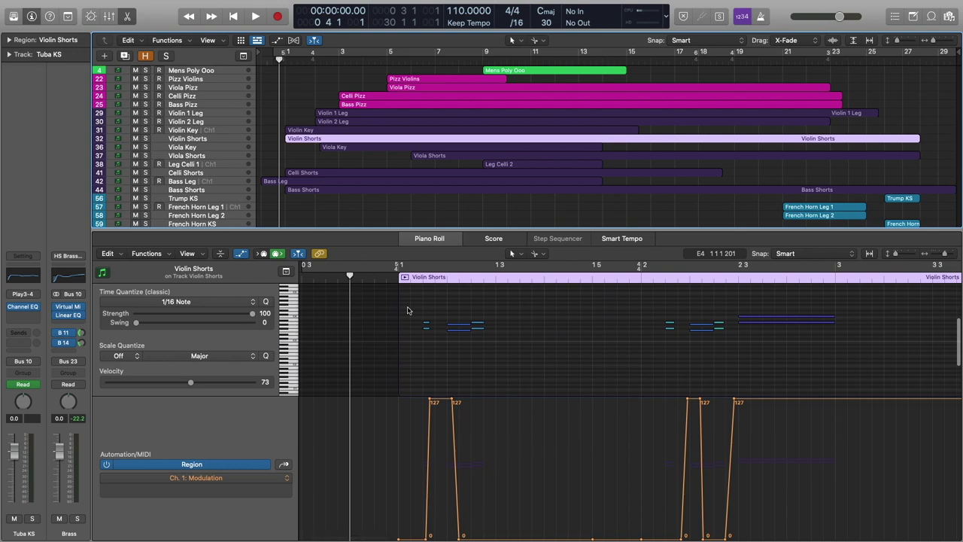
{"action": "left_click", "coordinate": [386, 280]}
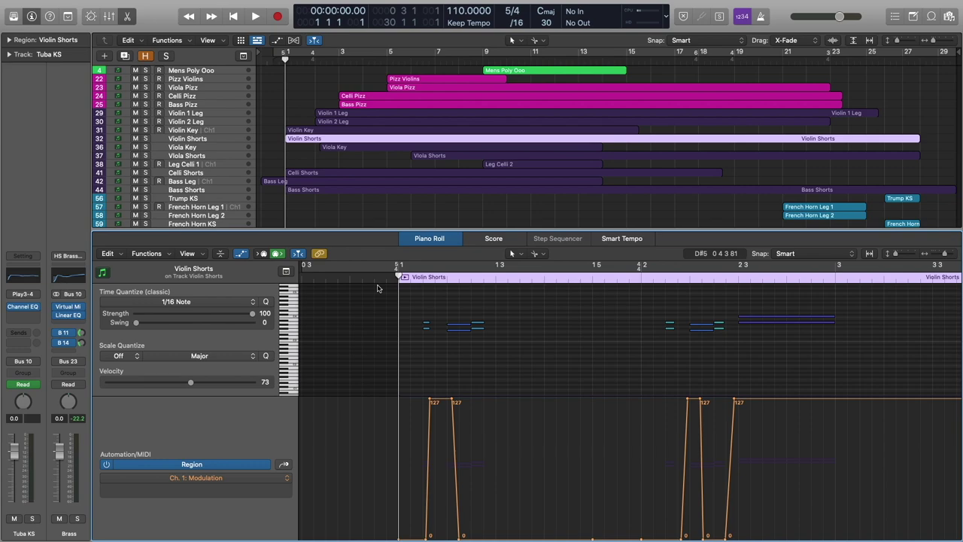
{"action": "scroll", "coordinate": [378, 288], "scroll_direction": "right", "scroll_amount": 3}
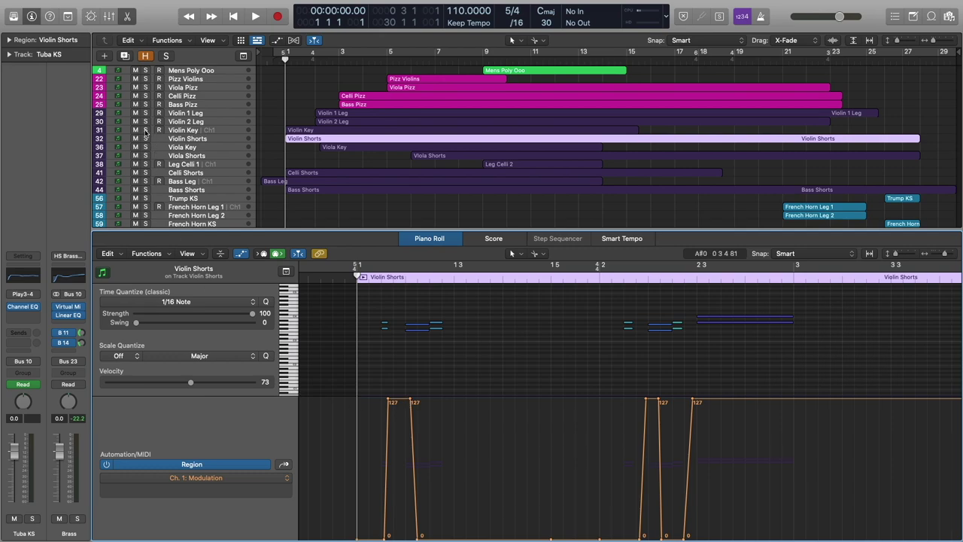
Solo the Violin Key track, listen to the violin phrase from bar 1 into bar 2, and remove the solo.
{"action": "left_click", "coordinate": [146, 130]}
{"action": "scroll", "coordinate": [519, 351], "scroll_direction": "up", "scroll_amount": 1}
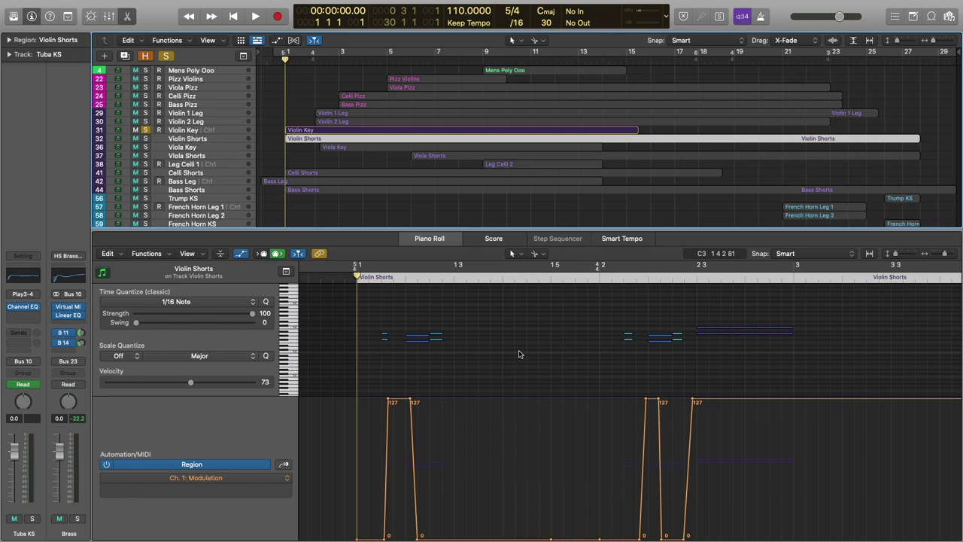
{"action": "left_click", "coordinate": [499, 353]}
{"action": "key", "text": "space"}
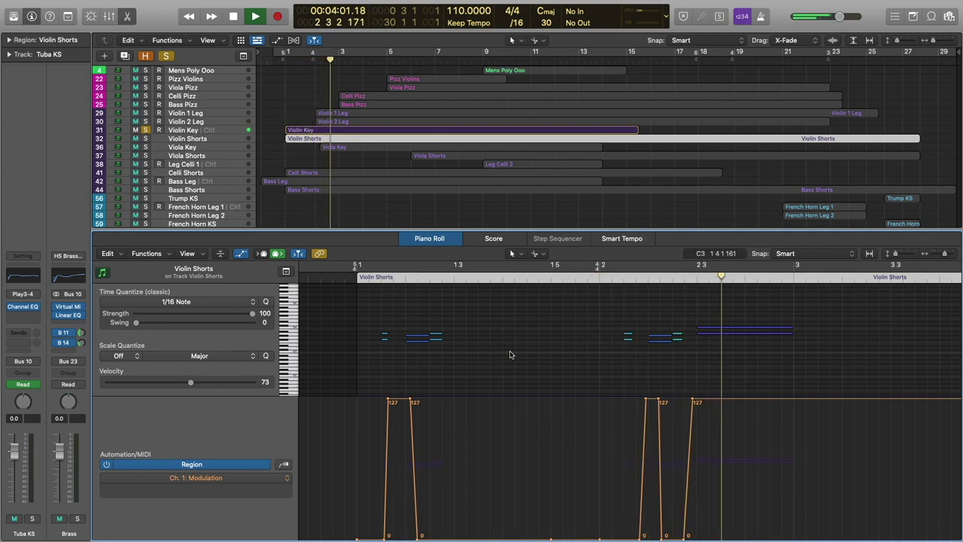
{"action": "key", "text": "space"}
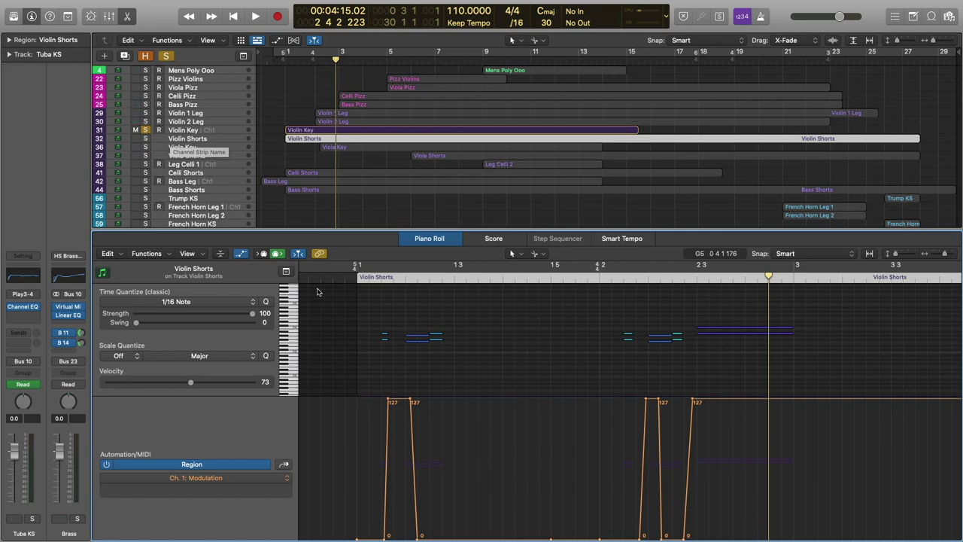
{"action": "left_click", "coordinate": [146, 131]}
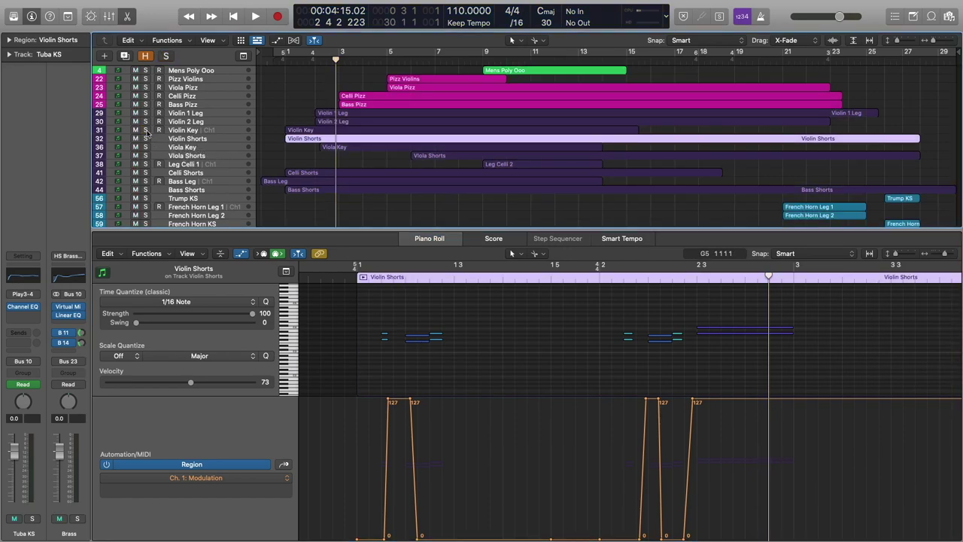
Select the Violin 2 Leg track, solo its Strings bus and return the playhead to the project start.
{"action": "left_click", "coordinate": [312, 114]}
{"action": "left_click", "coordinate": [184, 121]}
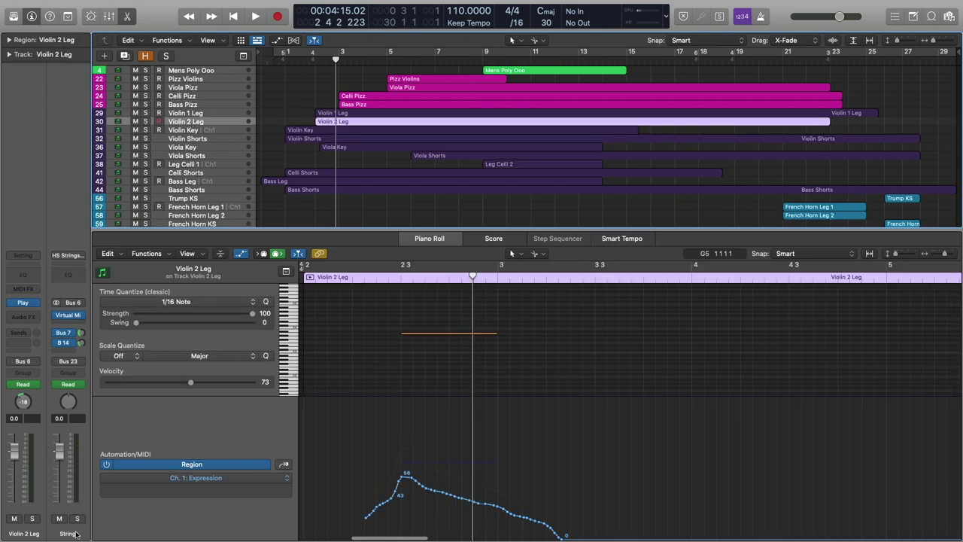
{"action": "left_click", "coordinate": [78, 518]}
{"action": "key", "text": "Return"}
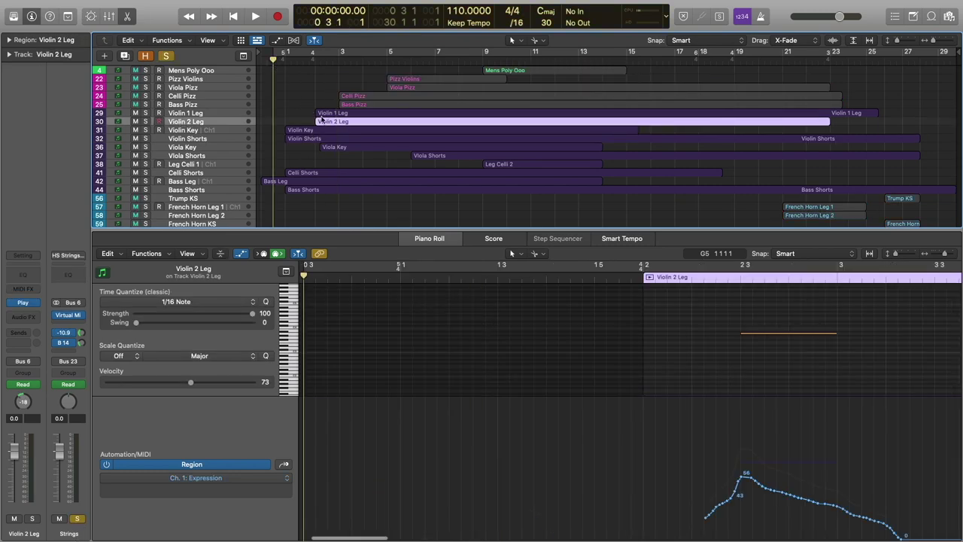
Display the opening string regions together in an enlarged view and play the soloed strings from the start into bar 5.
{"action": "left_click_drag", "start_coordinate": [312, 97], "coordinate": [332, 210]}
{"action": "key", "text": "z"}
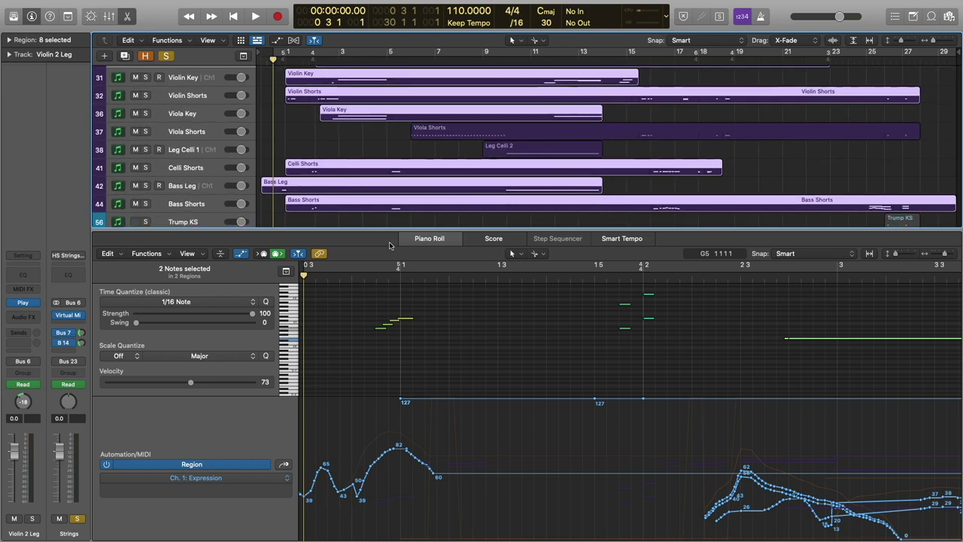
{"action": "scroll", "coordinate": [529, 340], "scroll_direction": "down", "scroll_amount": 3}
{"action": "scroll", "coordinate": [454, 316], "scroll_direction": "up", "scroll_amount": 4}
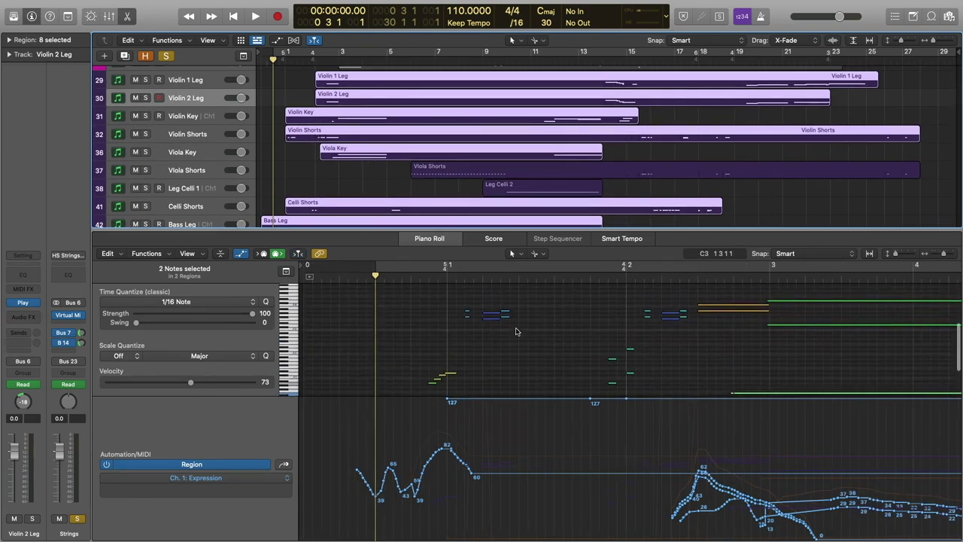
{"action": "key", "text": "space"}
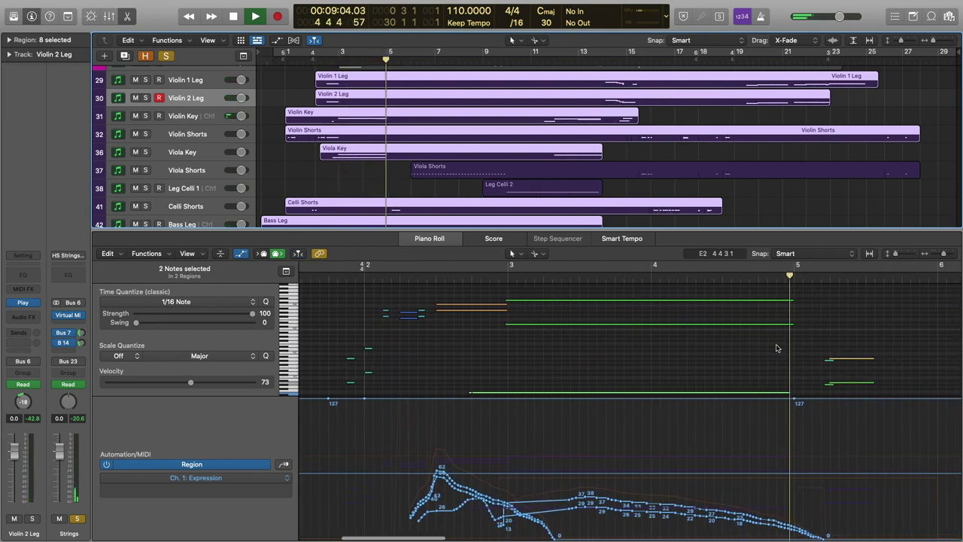
{"action": "key", "text": "space"}
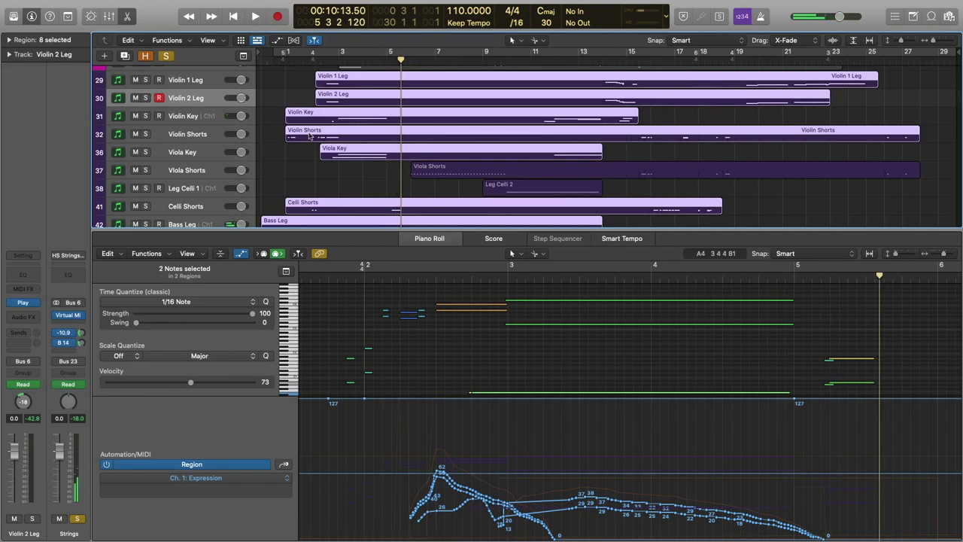
Deselect the string regions and show only the Violin Shorts region's notes and modulation around bars 2 to 5.
{"action": "scroll", "coordinate": [308, 139], "scroll_direction": "down", "scroll_amount": 1}
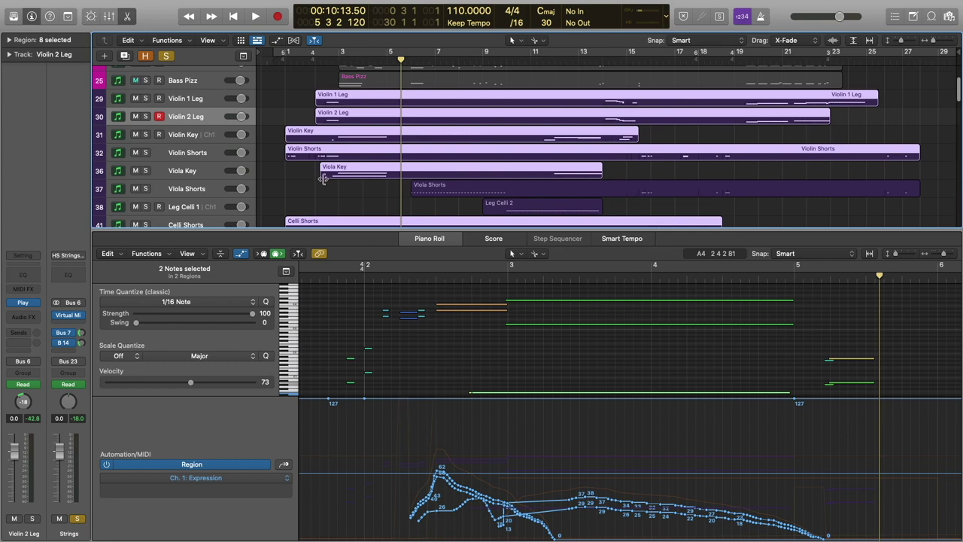
{"action": "left_click", "coordinate": [317, 190]}
{"action": "scroll", "coordinate": [336, 130], "scroll_direction": "up", "scroll_amount": 1}
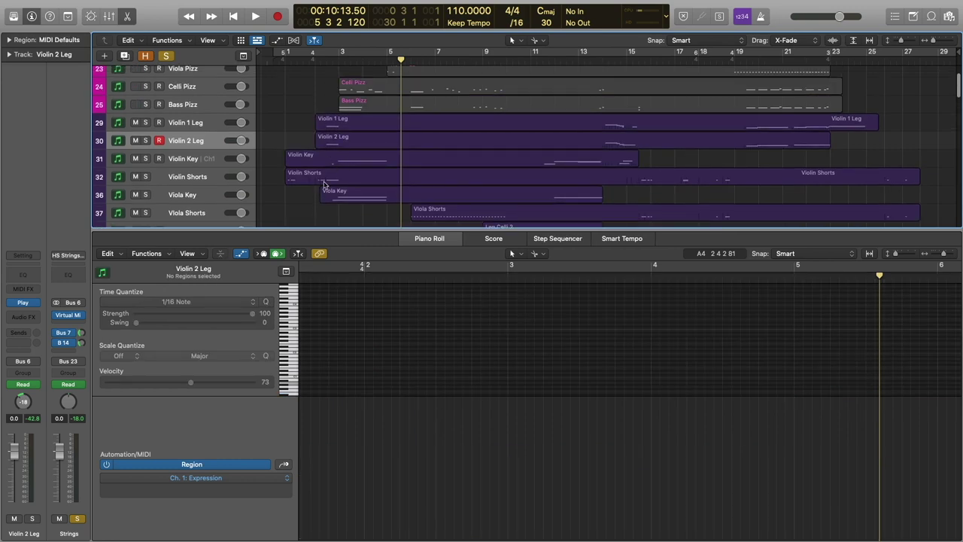
{"action": "left_click", "coordinate": [327, 180]}
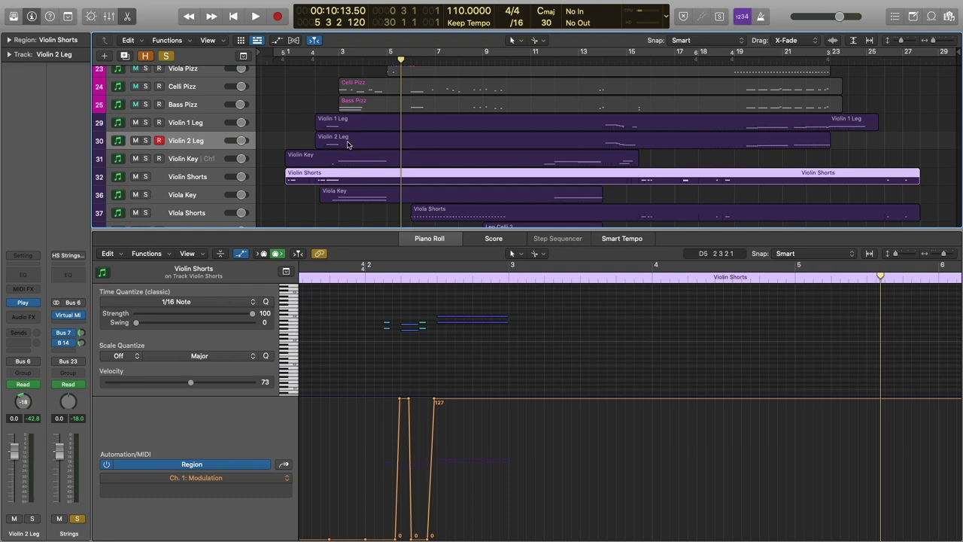
Add the Violin 1 Leg and Violin 2 Leg regions to the displayed Violin Shorts region and play the soloed strings from bar 2.
{"action": "left_click", "coordinate": [348, 145], "text": "shift"}
{"action": "left_click", "coordinate": [344, 125], "text": "shift"}
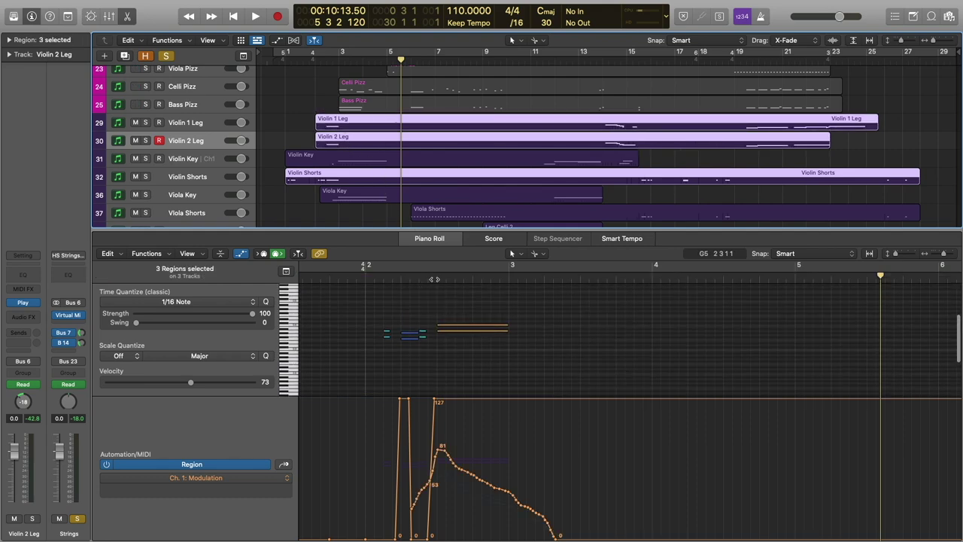
{"action": "left_click", "coordinate": [435, 277]}
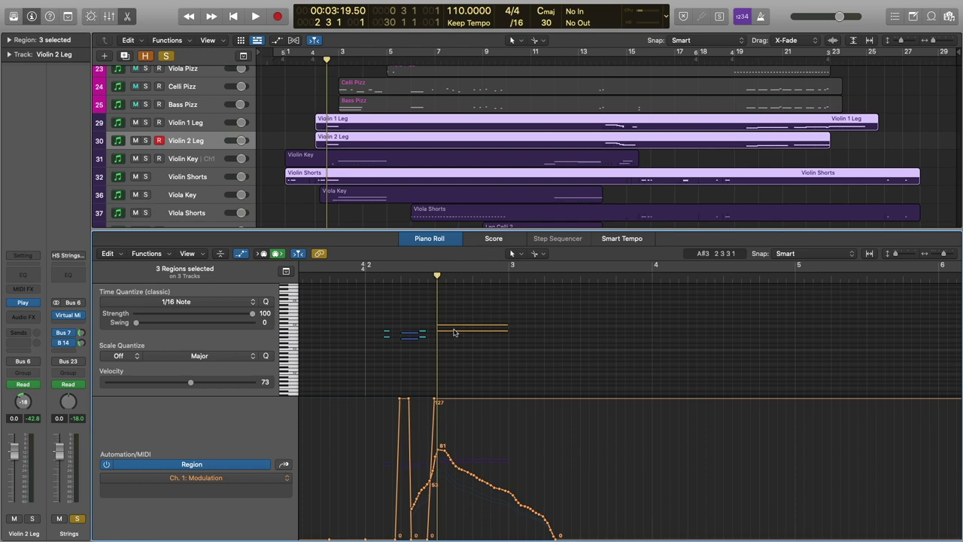
{"action": "left_click", "coordinate": [363, 279]}
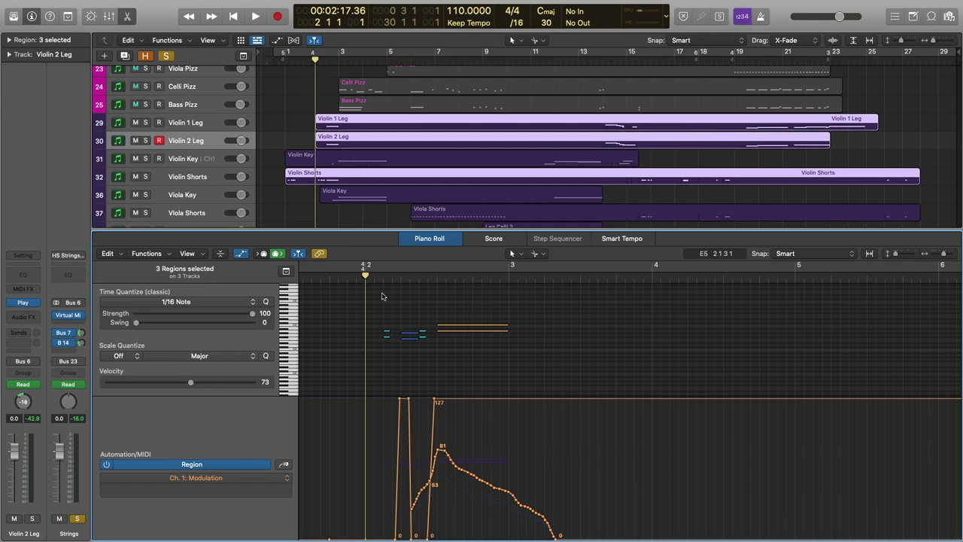
{"action": "key", "text": "space"}
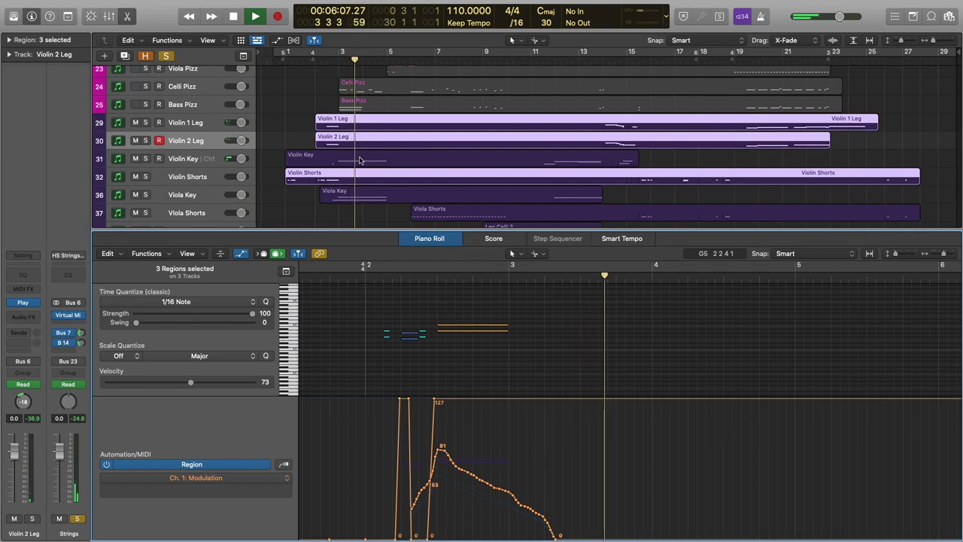
Show the Violin Key and Viola Key regions' notes and expression during playback, stop in bar 5 and close the note editor.
{"action": "left_click", "coordinate": [359, 160]}
{"action": "left_click", "coordinate": [367, 197], "text": "shift"}
{"action": "scroll", "coordinate": [524, 344], "scroll_direction": "up", "scroll_amount": 3}
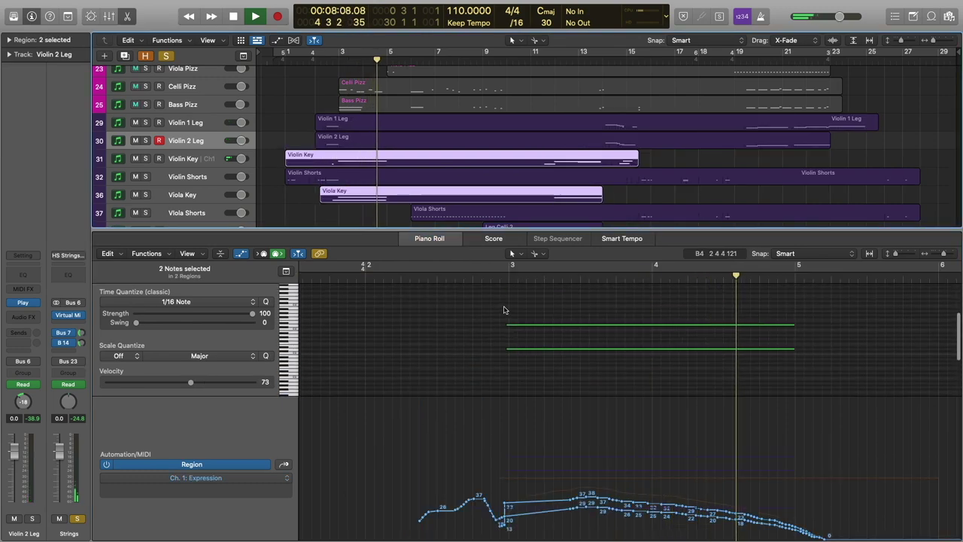
{"action": "key", "text": "space"}
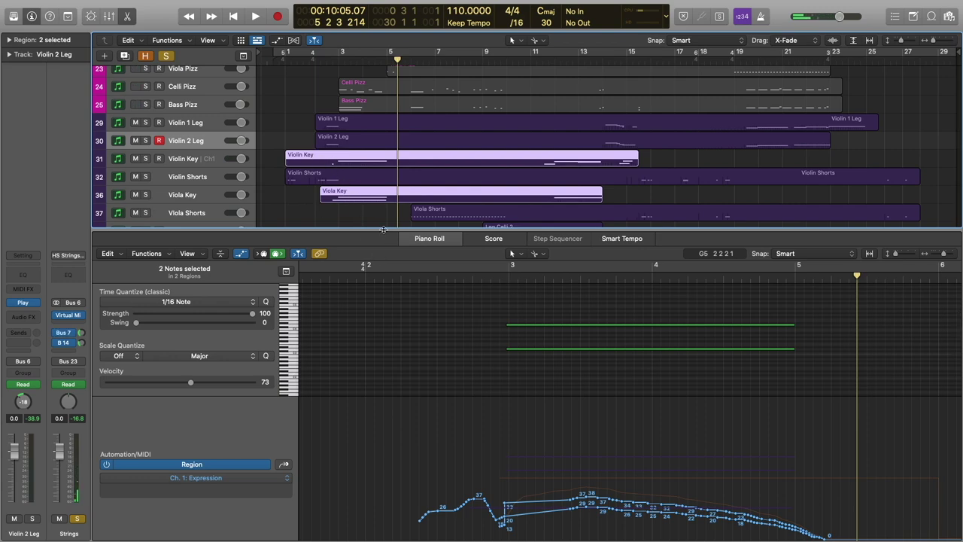
{"action": "key", "text": "e"}
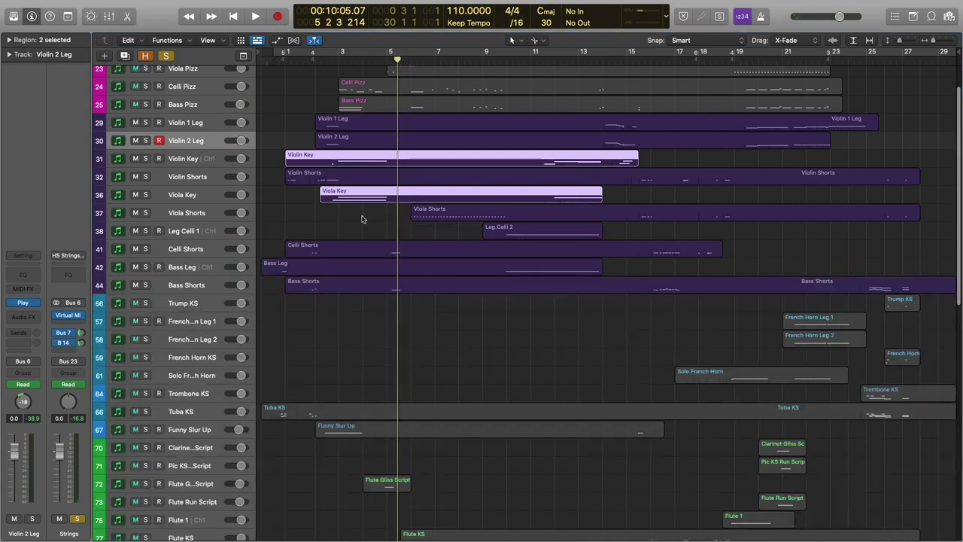
Select the Bass Pizz track, solo its Pizz Strings bus and display the notes of the four pizzicato string regions together.
{"action": "scroll", "coordinate": [361, 215], "scroll_direction": "up", "scroll_amount": 3}
{"action": "left_click", "coordinate": [190, 147]}
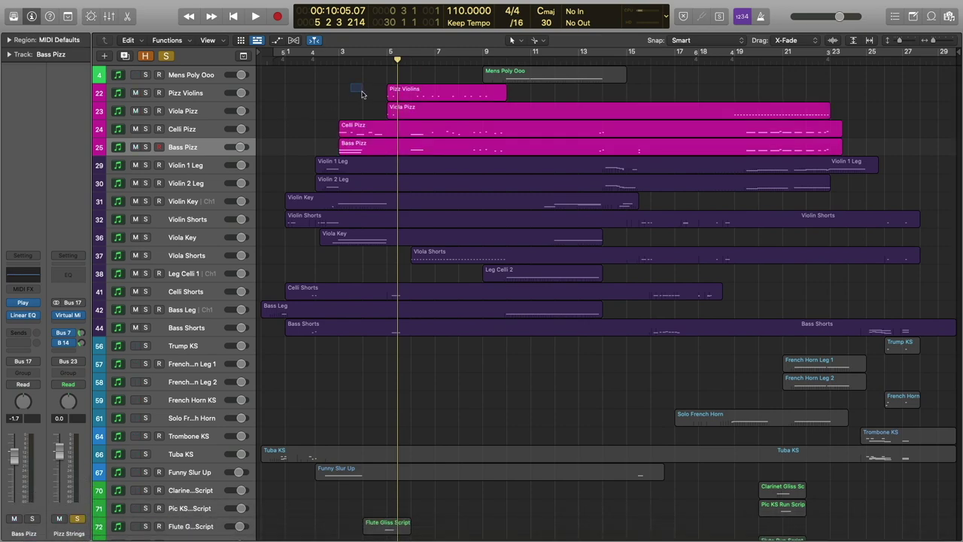
{"action": "left_click_drag", "start_coordinate": [349, 84], "coordinate": [442, 149]}
{"action": "key", "text": "e"}
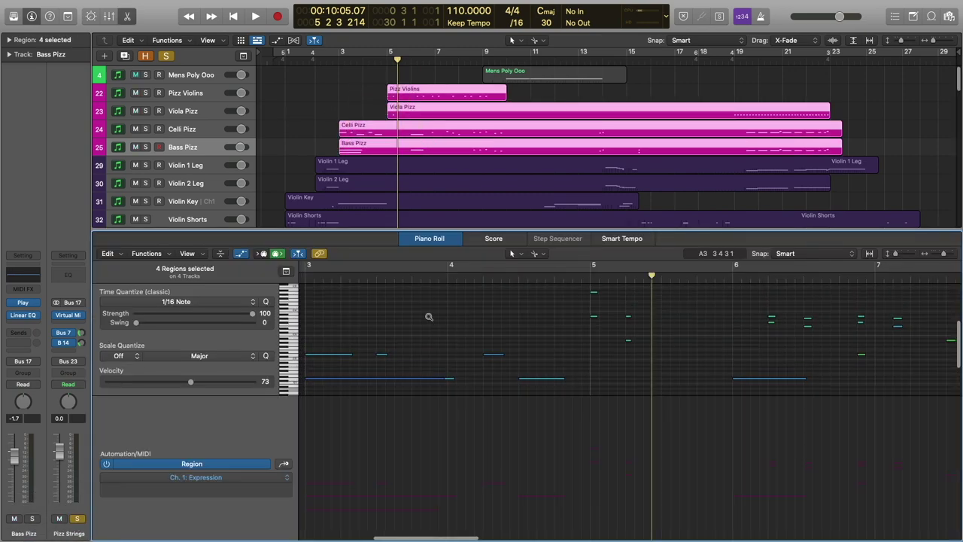
Listen to the soloed pizzicato strings from just before bar 3 into bar 5, and close the note editor.
{"action": "left_click", "coordinate": [363, 279]}
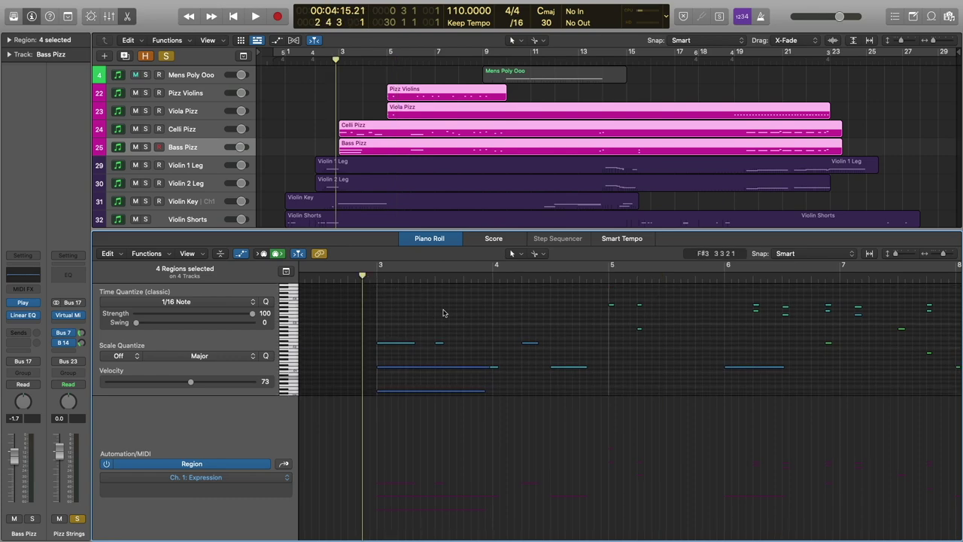
{"action": "key", "text": "space"}
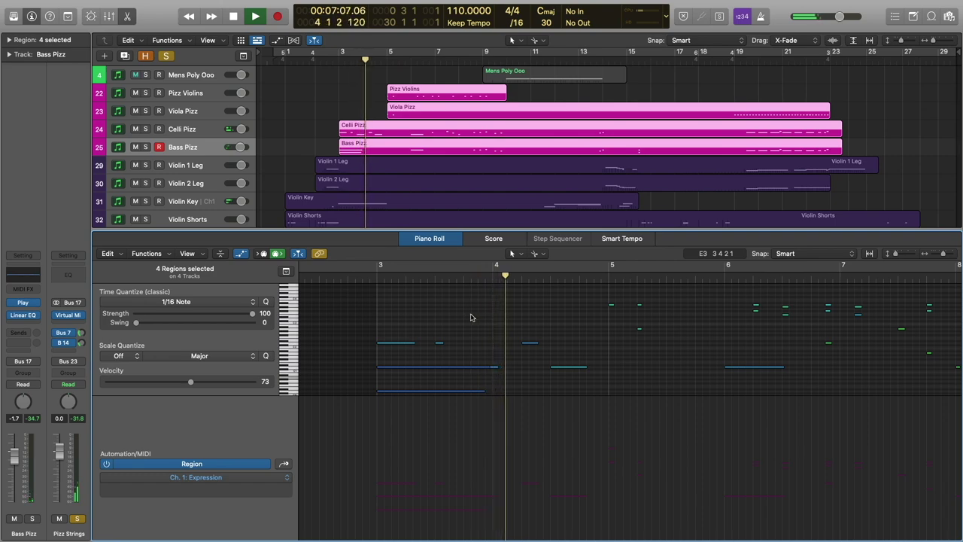
{"action": "scroll", "coordinate": [473, 317], "scroll_direction": "up", "scroll_amount": 1}
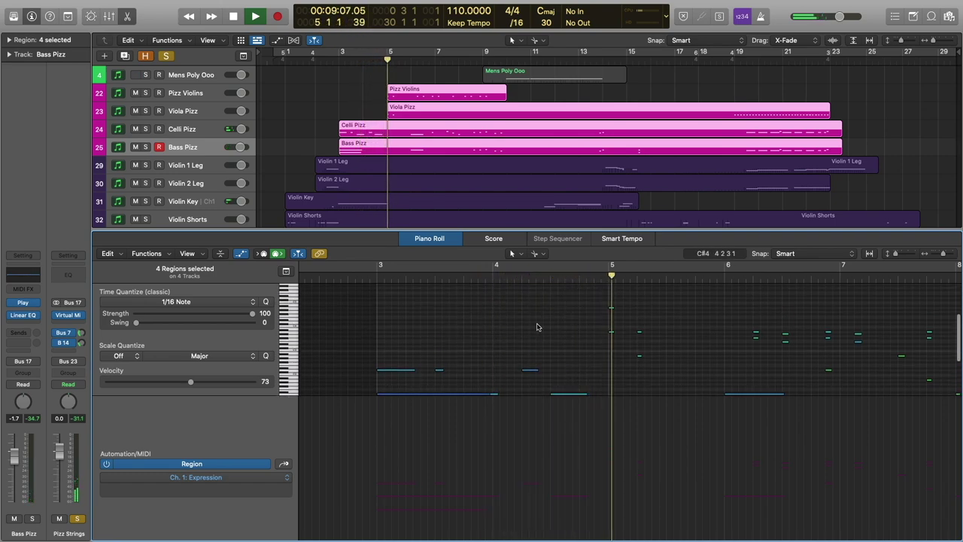
{"action": "key", "text": "space"}
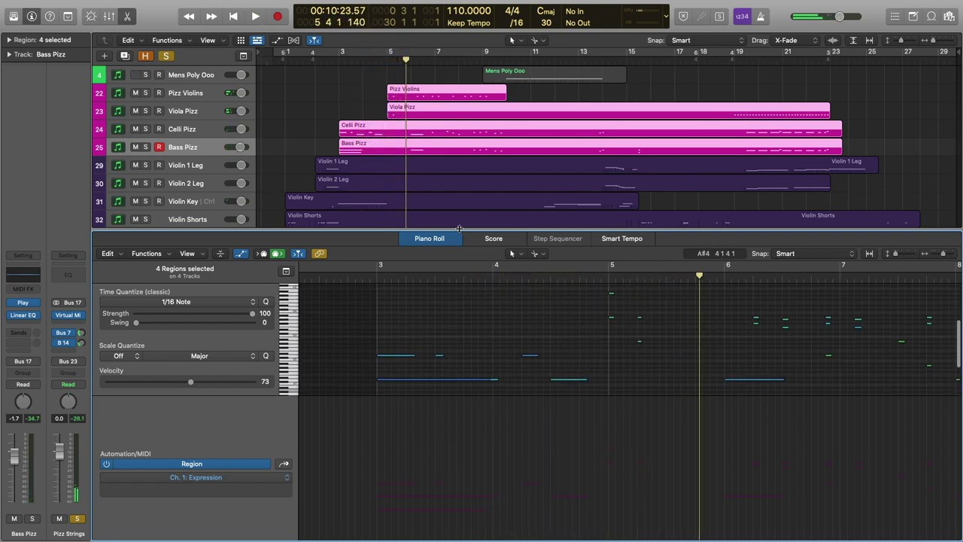
{"action": "key", "text": "p"}
Select the Tuba KS track and solo its Brass bus.
{"action": "scroll", "coordinate": [361, 271], "scroll_direction": "down", "scroll_amount": 4}
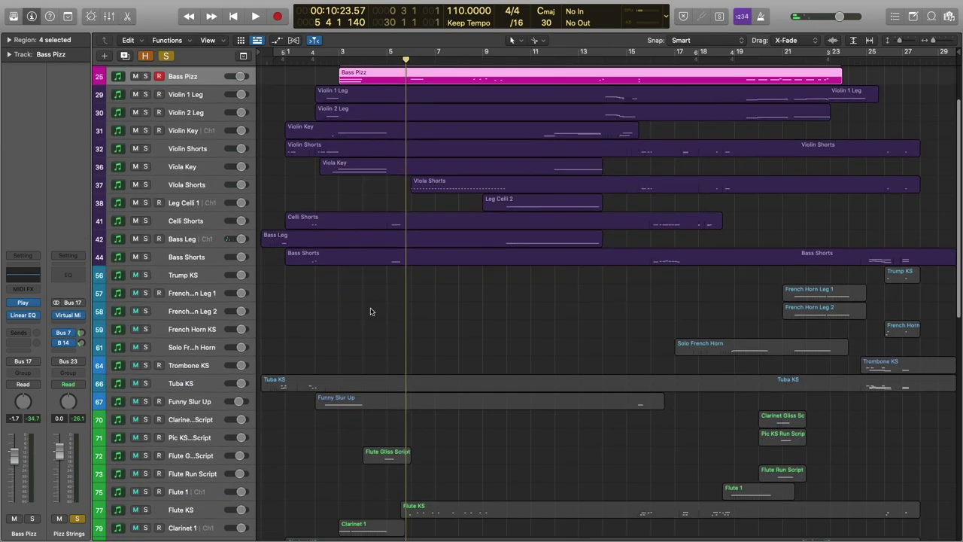
{"action": "left_click", "coordinate": [190, 383]}
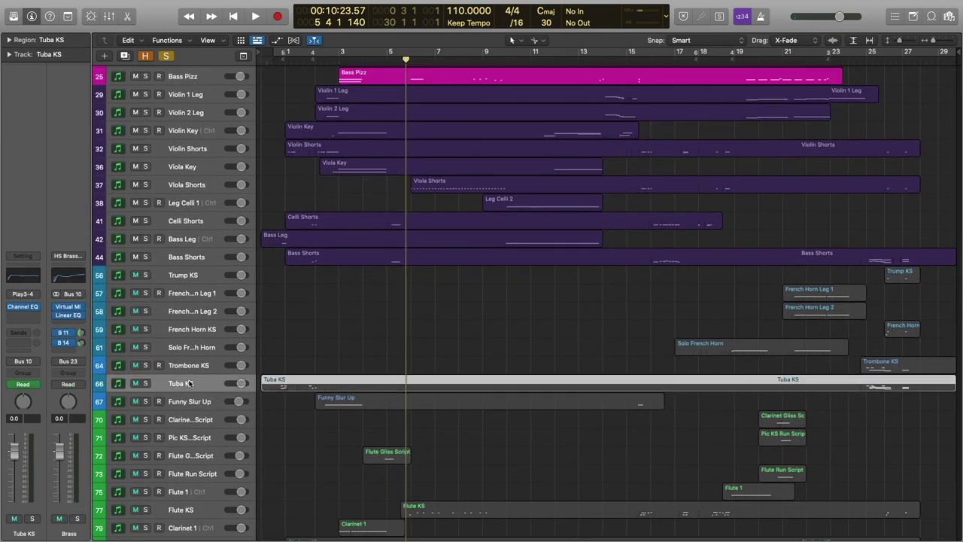
{"action": "left_click", "coordinate": [74, 518]}
{"action": "scroll", "coordinate": [366, 290], "scroll_direction": "down", "scroll_amount": 1}
Display the Tuba KS and Funny Slur Up regions' notes together in an enlarged view of the opening bars.
{"action": "left_click_drag", "start_coordinate": [353, 289], "coordinate": [386, 387]}
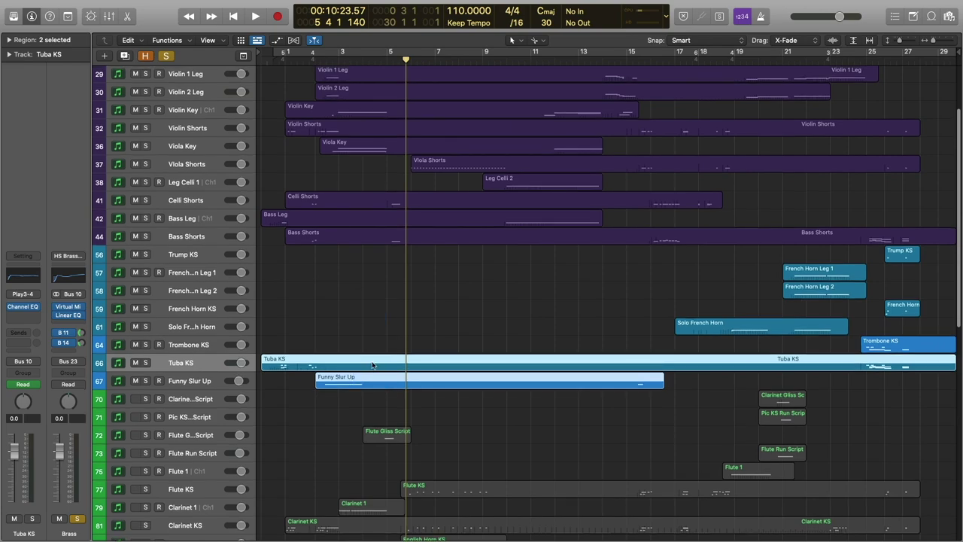
{"action": "key", "text": "p"}
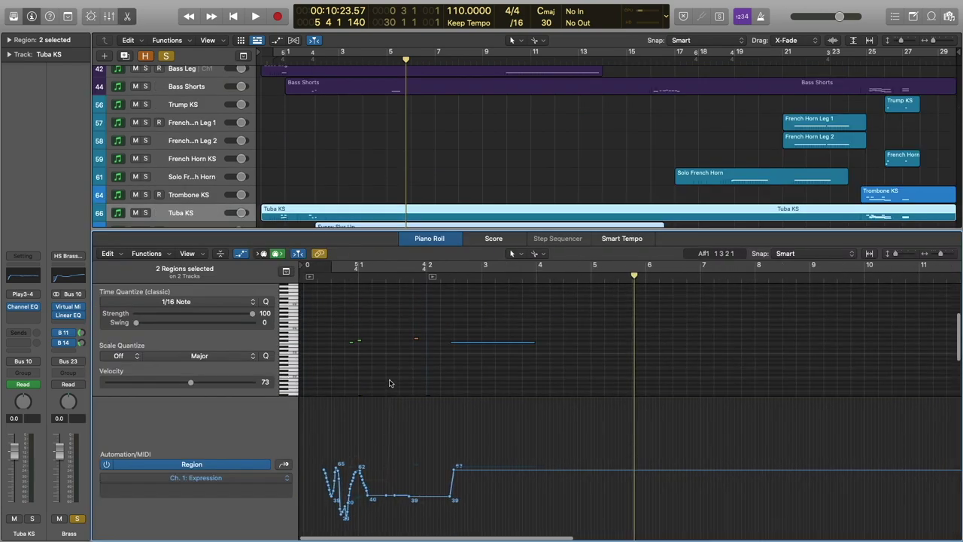
{"action": "key", "text": "super+Right"}
{"action": "key", "text": "super+Right"}
{"action": "scroll", "coordinate": [390, 383], "scroll_direction": "left", "scroll_amount": 3}
{"action": "scroll", "coordinate": [385, 381], "scroll_direction": "down", "scroll_amount": 2}
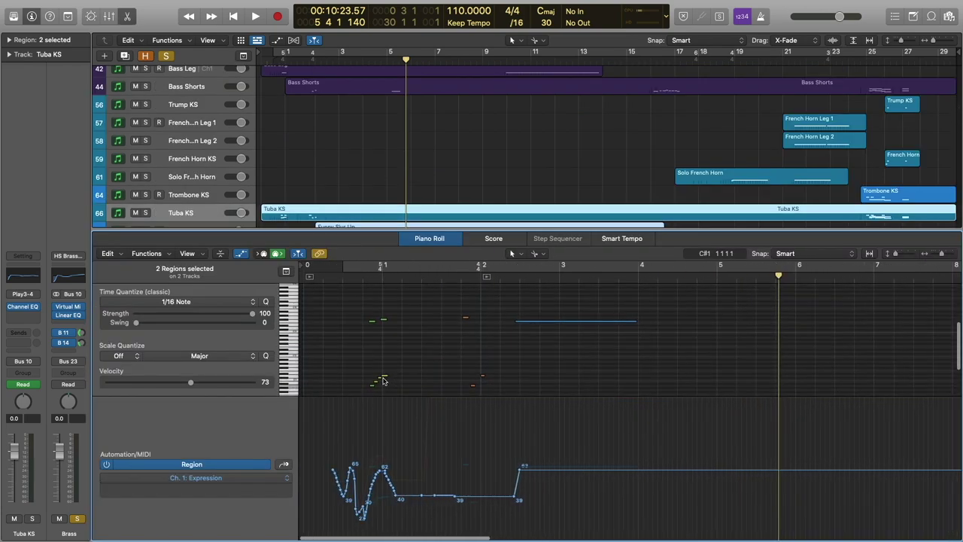
Play the soloed brass from just before bar 1 into bar 3, close the note editor and deselect the brass regions.
{"action": "left_click", "coordinate": [362, 278]}
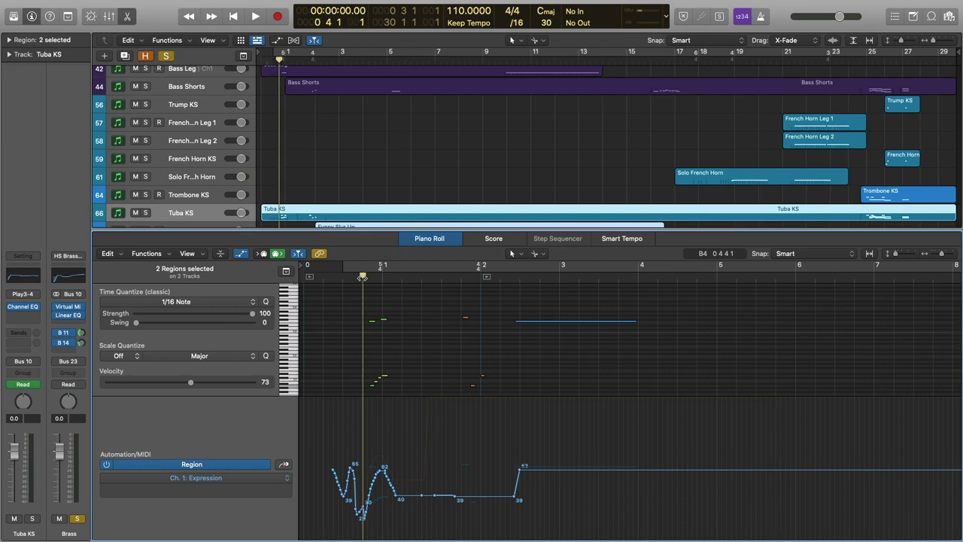
{"action": "key", "text": "super+Right"}
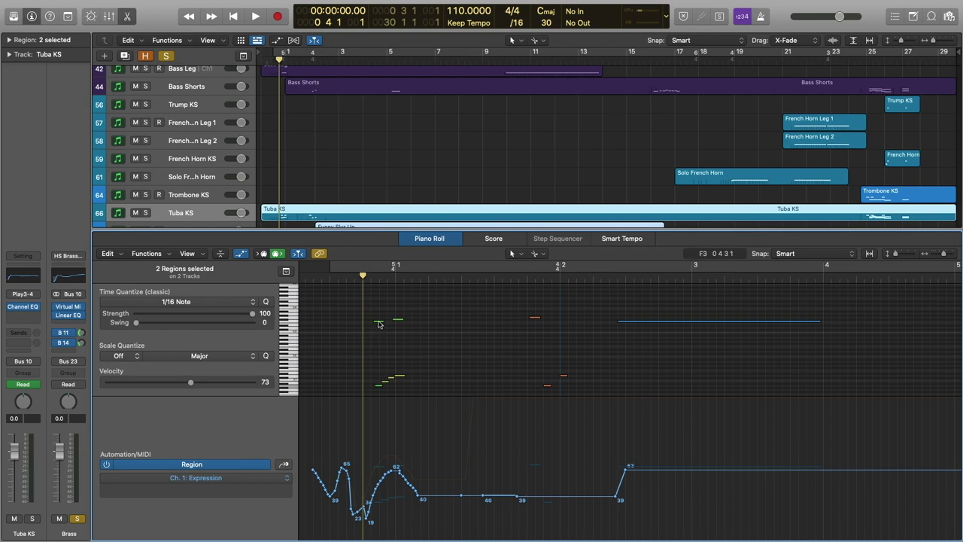
{"action": "mouse_move", "coordinate": [379, 324]}
{"action": "key", "text": "space"}
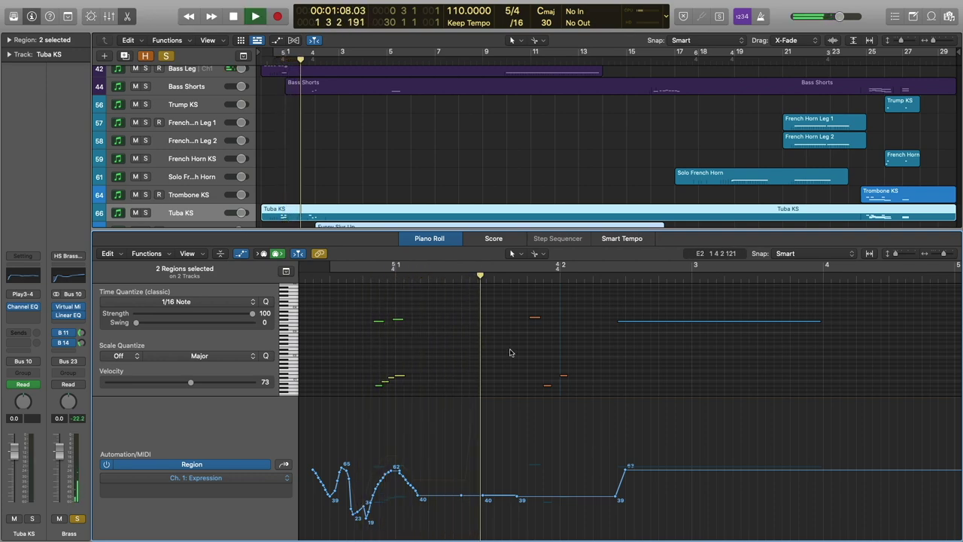
{"action": "scroll", "coordinate": [369, 142], "scroll_direction": "down", "scroll_amount": 2}
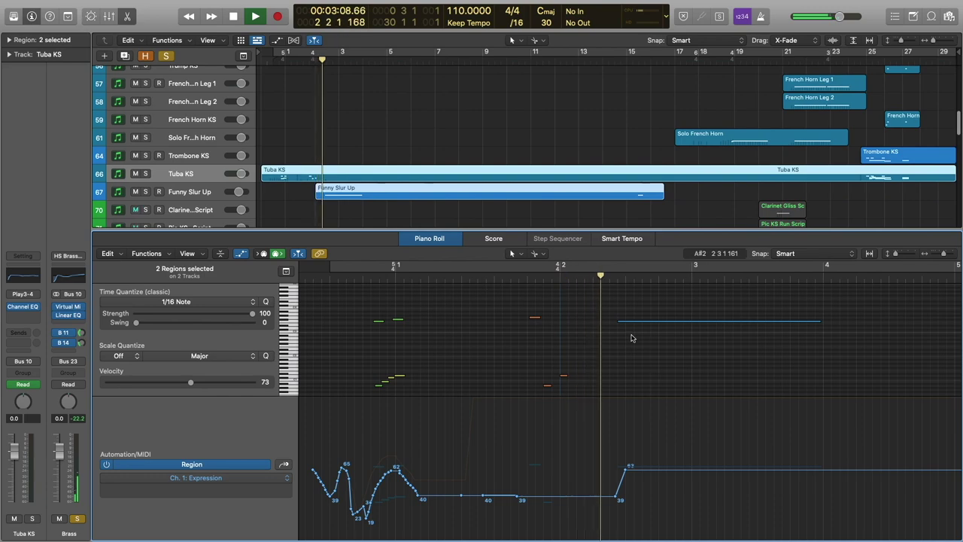
{"action": "key", "text": "space"}
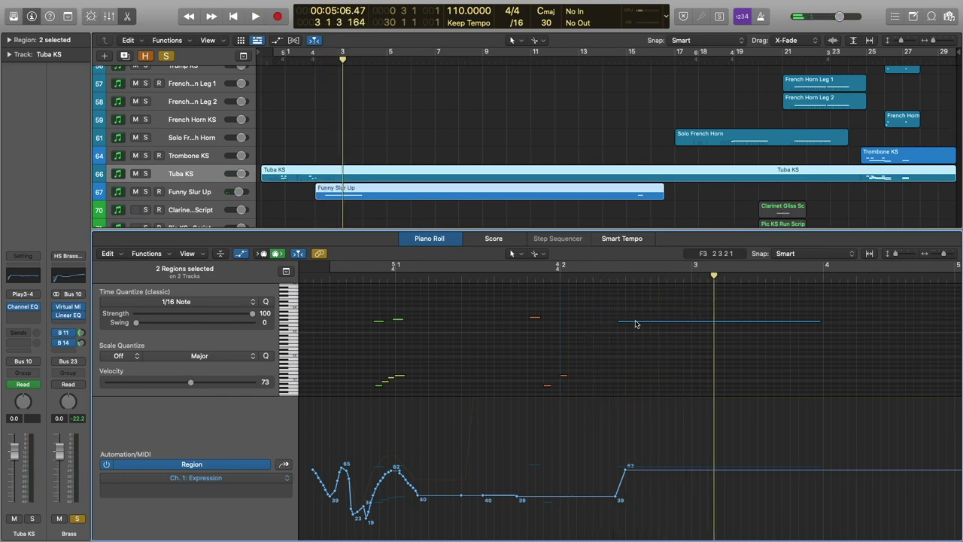
{"action": "left_click", "coordinate": [636, 324]}
{"action": "key", "text": "e"}
{"action": "left_click", "coordinate": [320, 299]}
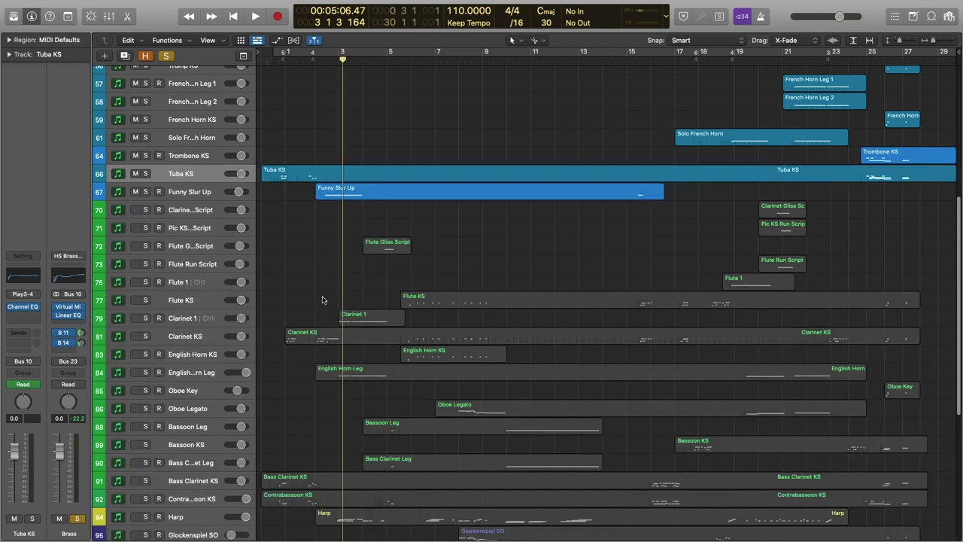
Select the Clarinet 1 track and solo its Woodwinds bus.
{"action": "scroll", "coordinate": [196, 307], "scroll_direction": "down", "scroll_amount": 2}
{"action": "left_click", "coordinate": [184, 303]}
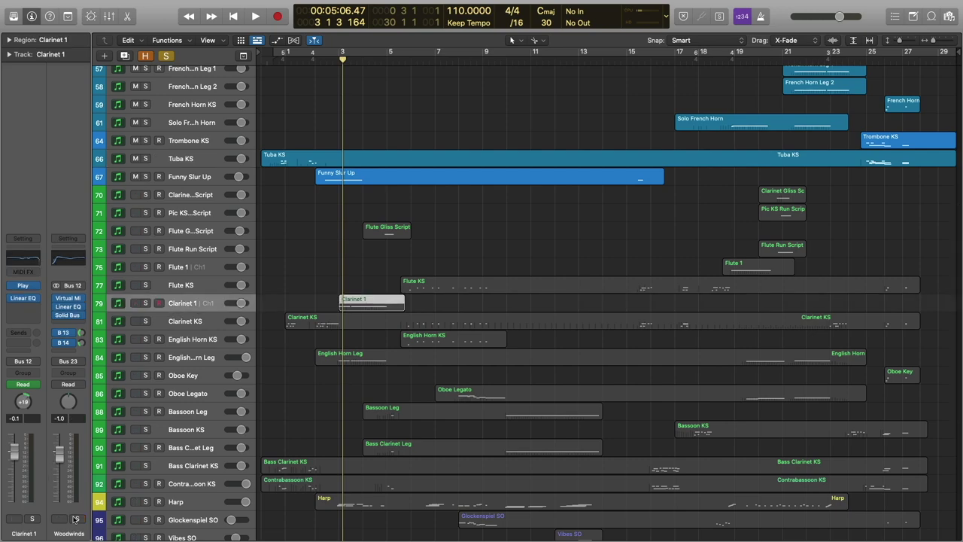
{"action": "left_click", "coordinate": [75, 519]}
{"action": "scroll", "coordinate": [275, 219], "scroll_direction": "down", "scroll_amount": 2}
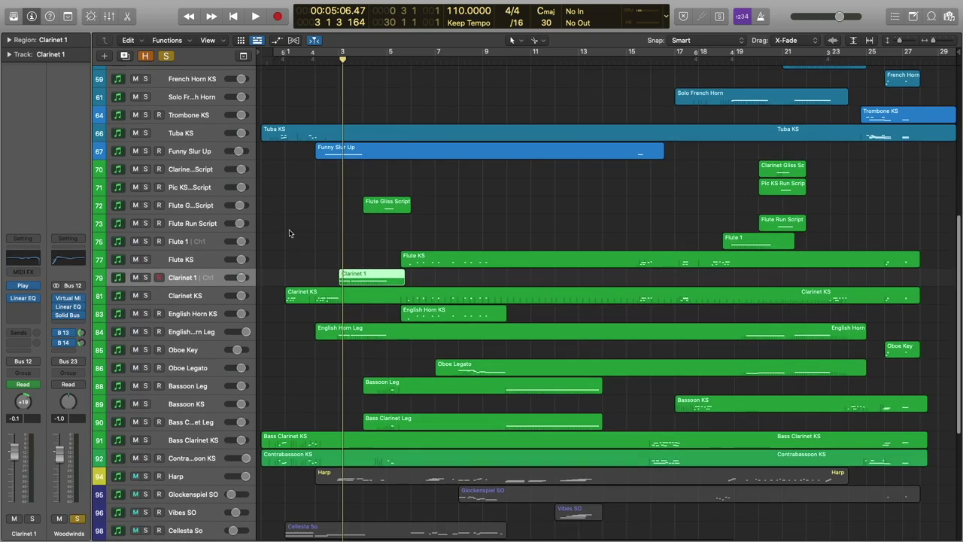
Select the ten opening woodwind regions and examine their notes and expression together from the beginning to about bar 7.
{"action": "left_click_drag", "start_coordinate": [284, 208], "coordinate": [421, 441]}
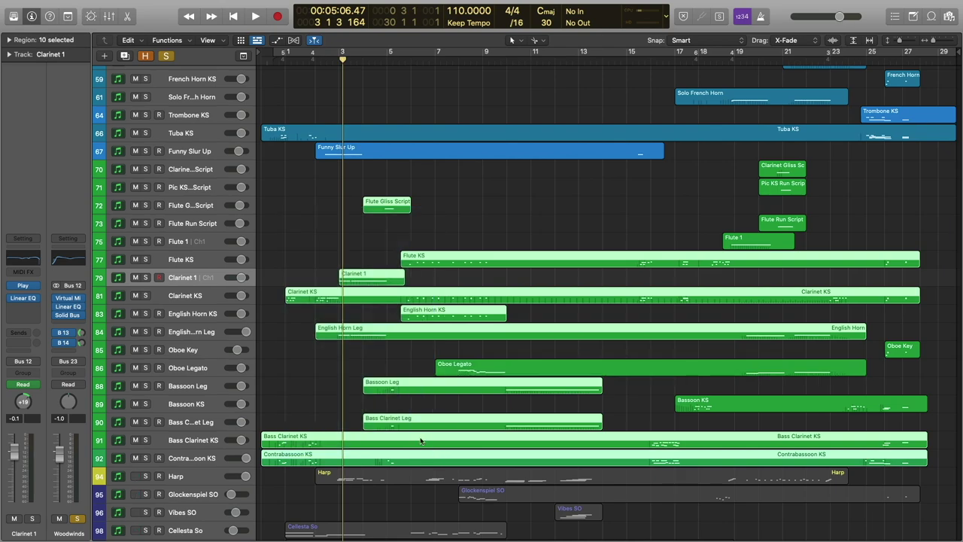
{"action": "key", "text": "p"}
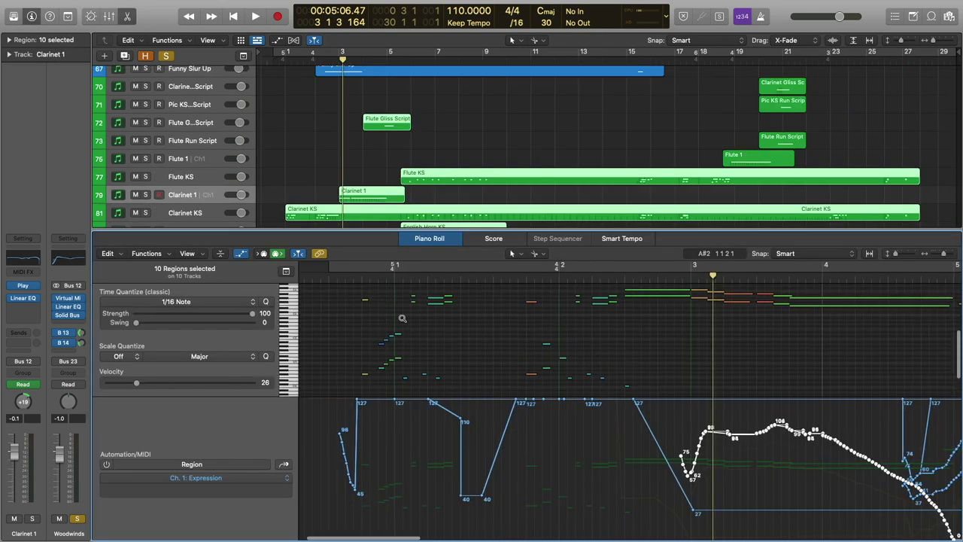
{"action": "scroll", "coordinate": [388, 186], "scroll_direction": "down", "scroll_amount": 3}
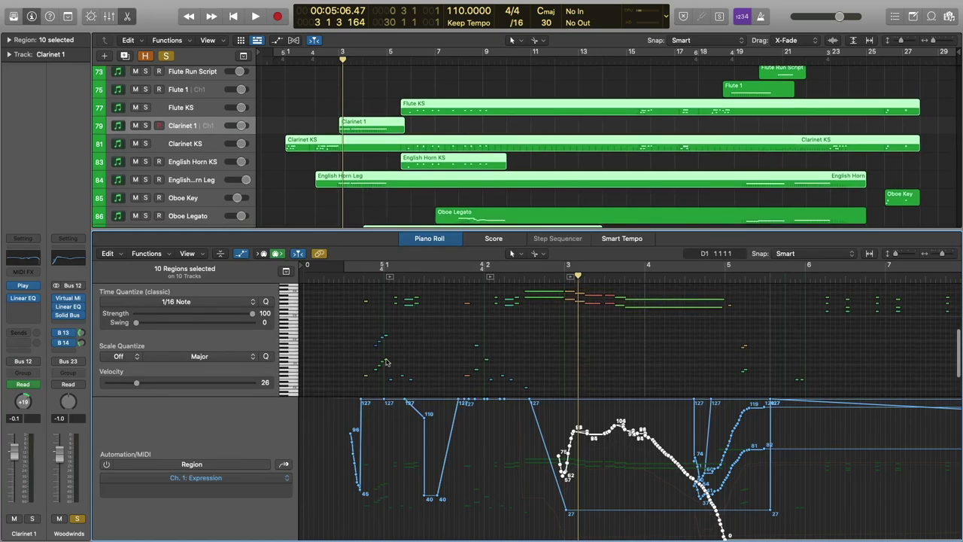
{"action": "scroll", "coordinate": [347, 102], "scroll_direction": "down", "scroll_amount": 5}
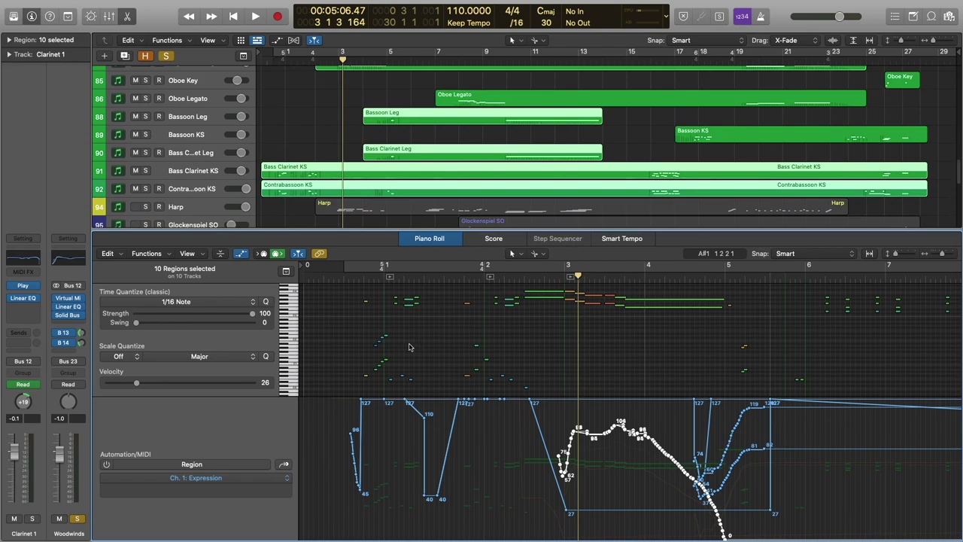
{"action": "scroll", "coordinate": [399, 350], "scroll_direction": "up", "scroll_amount": 2}
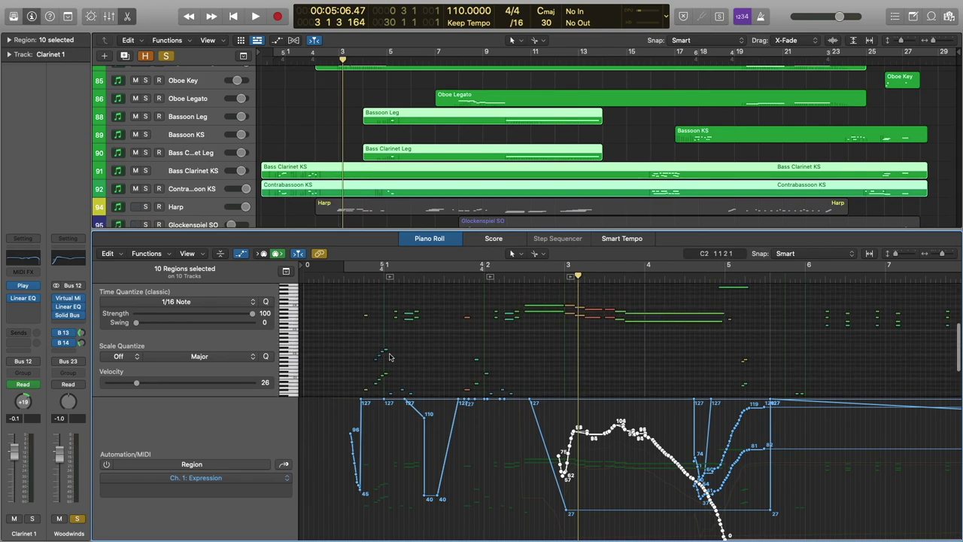
Play the soloed woodwinds from the beginning into bar 5 while following their regions from Bass Clarinet Leg up to Flute Gliss Script.
{"action": "key", "text": "Return"}
{"action": "scroll", "coordinate": [343, 90], "scroll_direction": "up", "scroll_amount": 2}
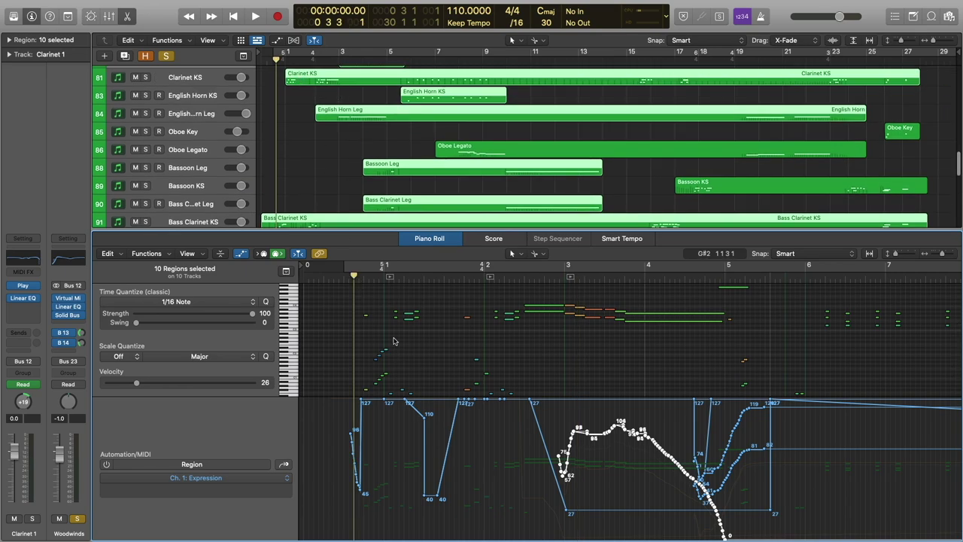
{"action": "scroll", "coordinate": [393, 342], "scroll_direction": "down", "scroll_amount": 1}
{"action": "key", "text": "space"}
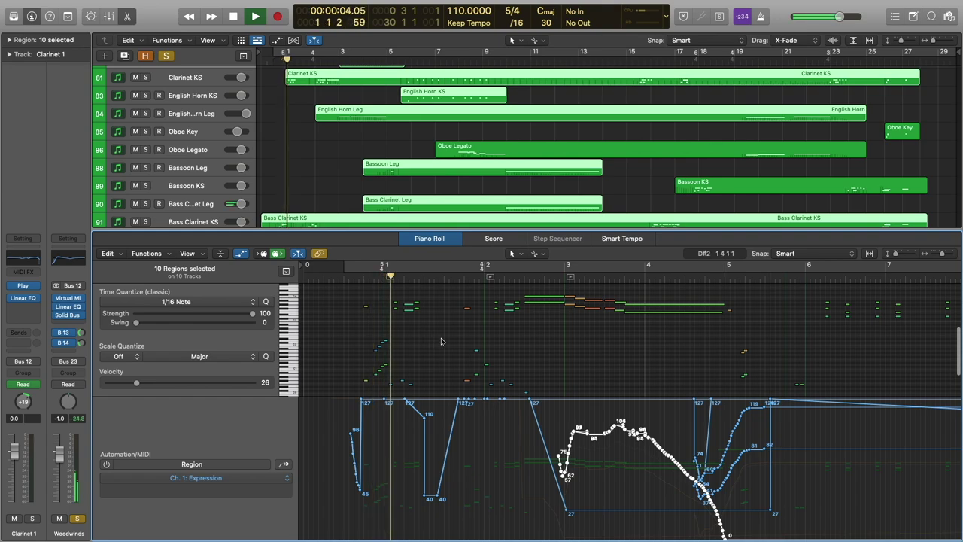
{"action": "scroll", "coordinate": [443, 342], "scroll_direction": "up", "scroll_amount": 1}
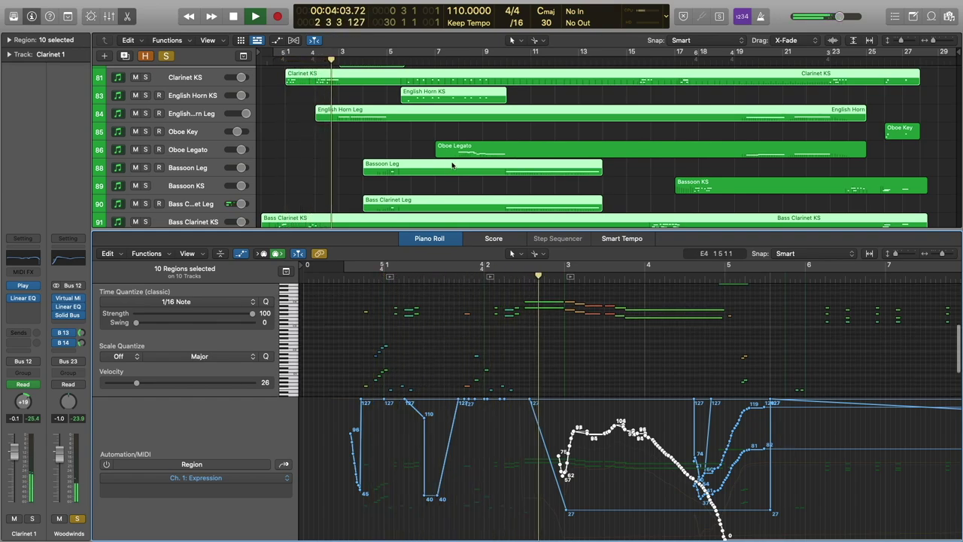
{"action": "scroll", "coordinate": [453, 164], "scroll_direction": "up", "scroll_amount": 3}
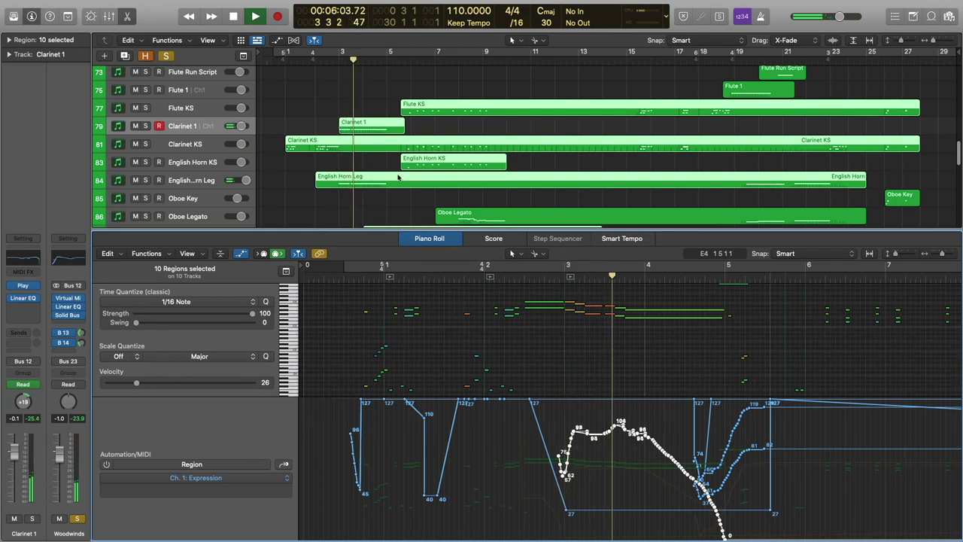
{"action": "scroll", "coordinate": [398, 177], "scroll_direction": "down", "scroll_amount": 3}
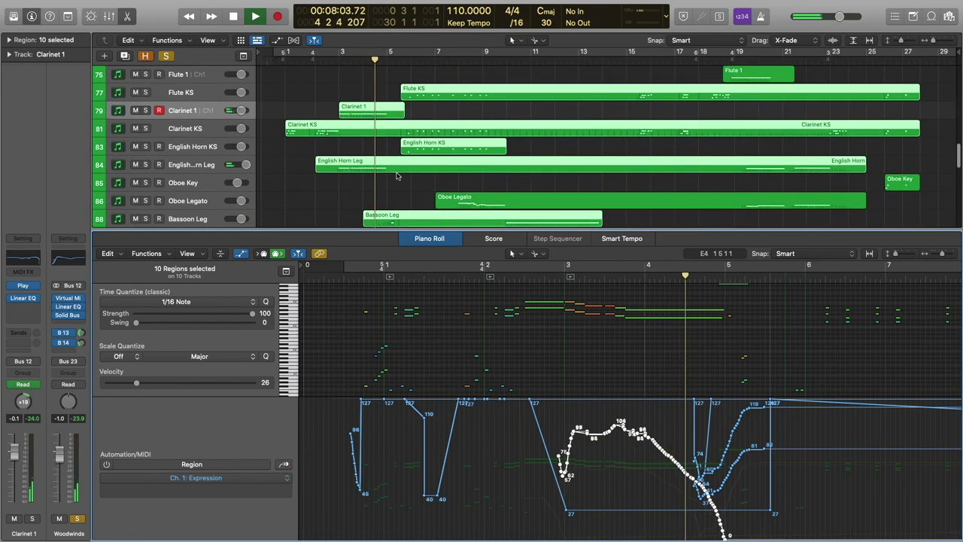
{"action": "scroll", "coordinate": [397, 176], "scroll_direction": "up", "scroll_amount": 3}
{"action": "scroll", "coordinate": [391, 195], "scroll_direction": "down", "scroll_amount": 5}
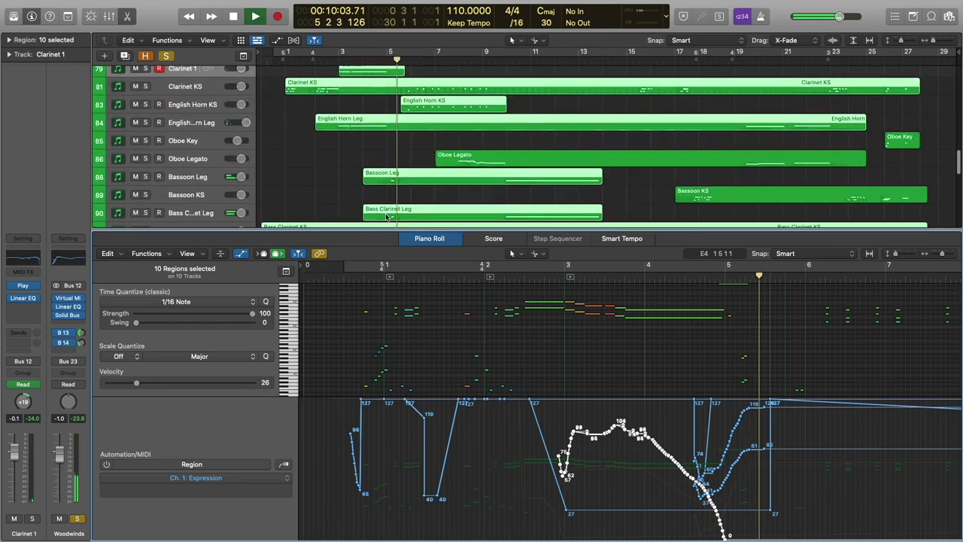
{"action": "scroll", "coordinate": [386, 217], "scroll_direction": "up", "scroll_amount": 5}
{"action": "key", "text": "space"}
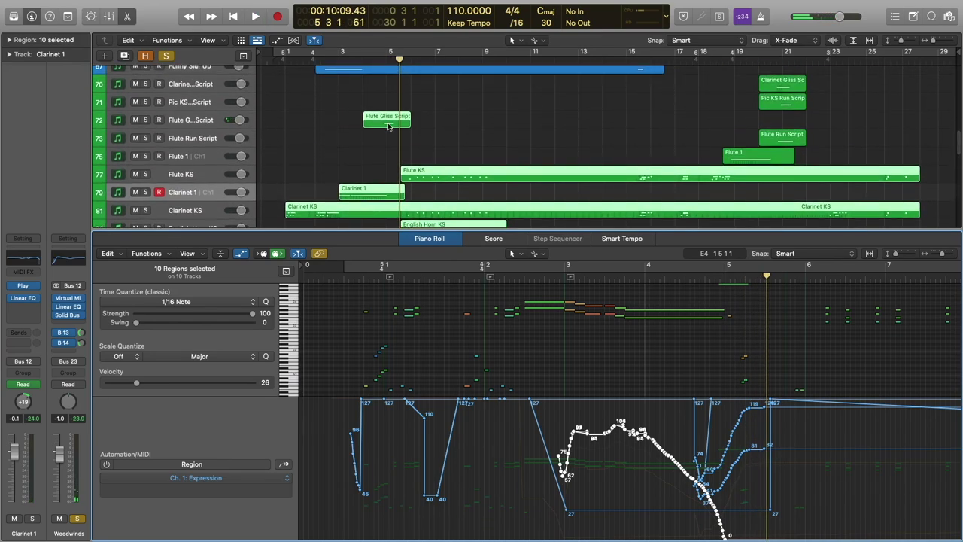
Solo the Harp track, then select the Cellesta So track and solo its orchestral percussion bus.
{"action": "scroll", "coordinate": [724, 369], "scroll_direction": "up", "scroll_amount": 2}
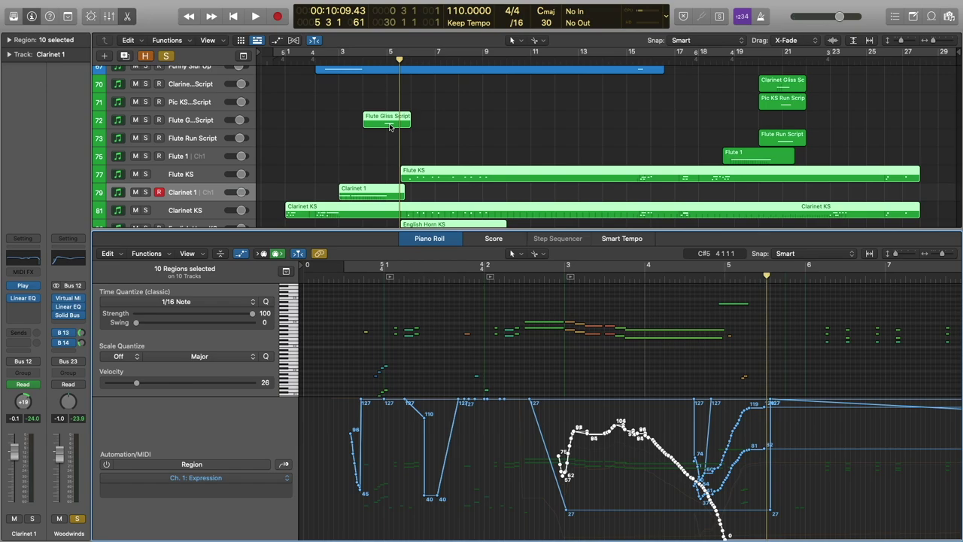
{"action": "scroll", "coordinate": [413, 143], "scroll_direction": "down", "scroll_amount": 10}
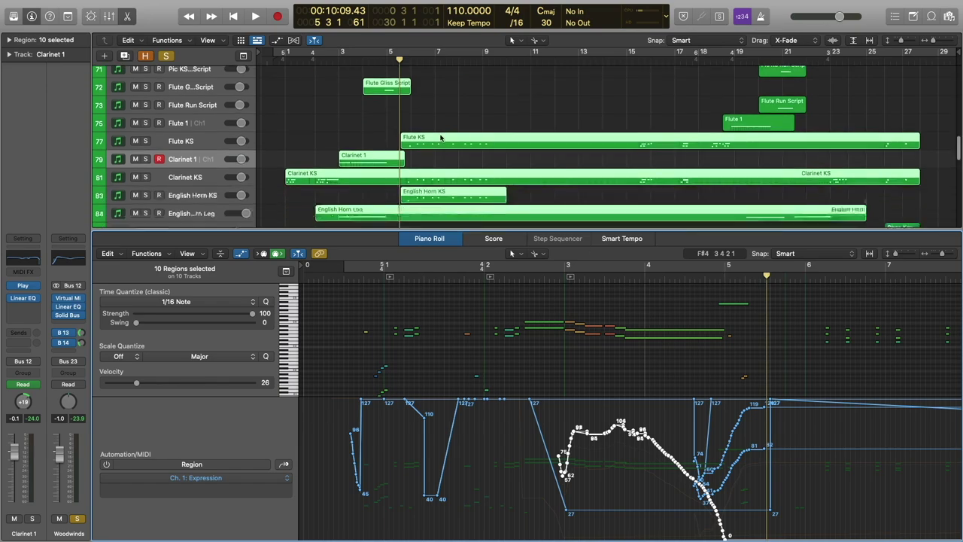
{"action": "scroll", "coordinate": [414, 144], "scroll_direction": "down", "scroll_amount": 3}
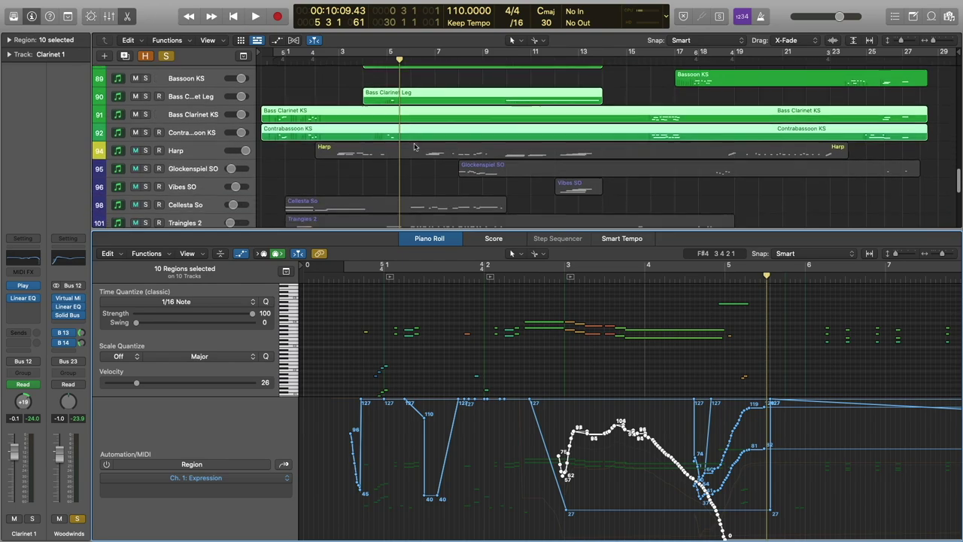
{"action": "left_click", "coordinate": [145, 133]}
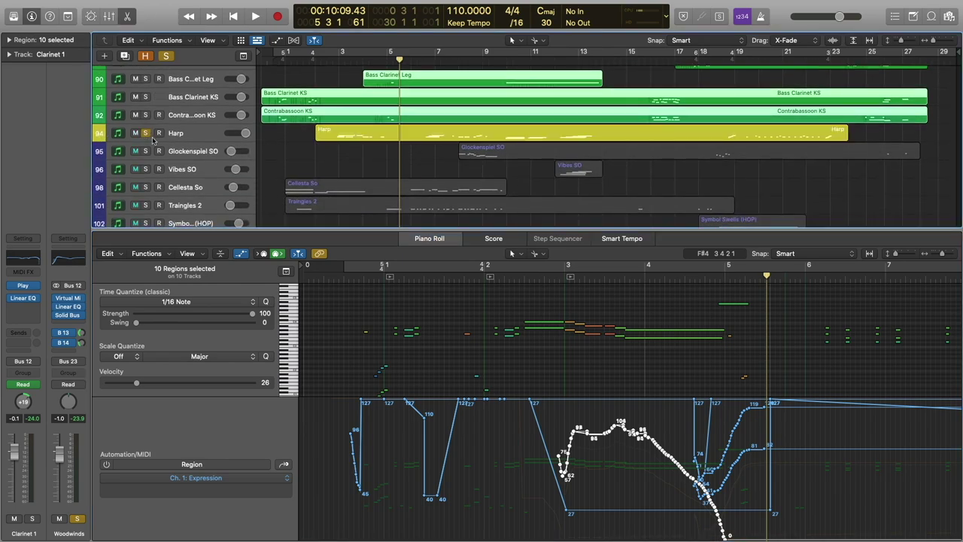
{"action": "left_click", "coordinate": [187, 188]}
{"action": "left_click", "coordinate": [78, 518]}
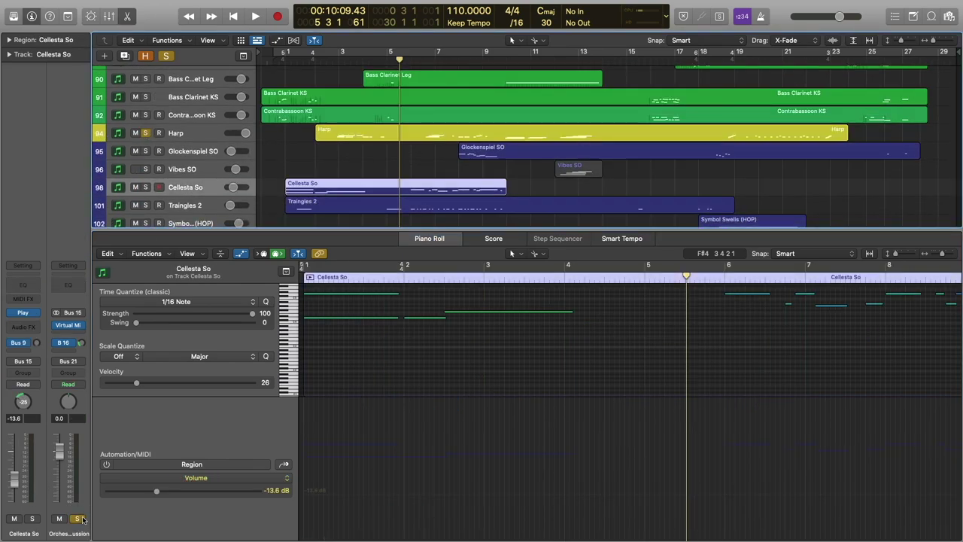
Select the Harp, Cellesta So and Traingles 2 regions together and play them from the beginning into bar 5.
{"action": "scroll", "coordinate": [325, 119], "scroll_direction": "down", "scroll_amount": 2}
{"action": "key", "text": "Return"}
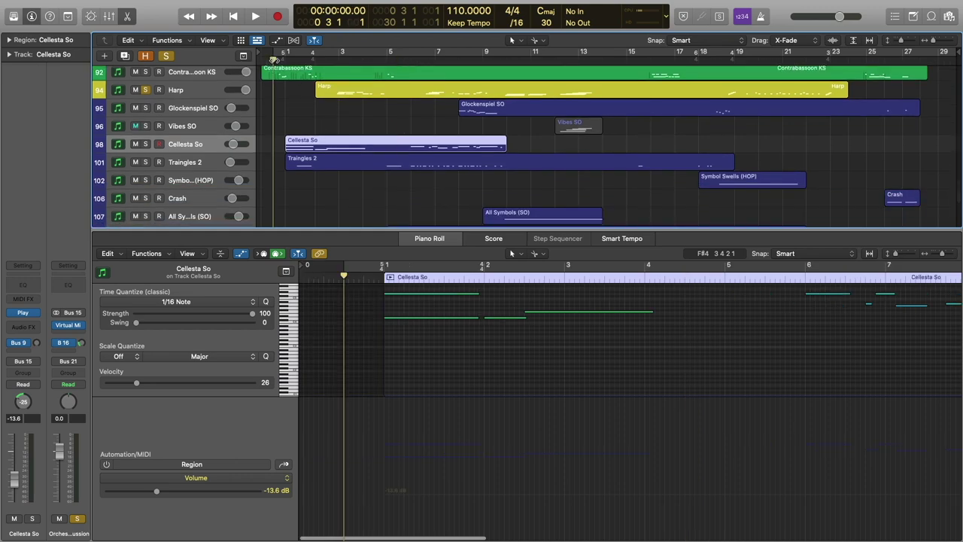
{"action": "scroll", "coordinate": [319, 144], "scroll_direction": "up", "scroll_amount": 1}
{"action": "left_click_drag", "start_coordinate": [296, 114], "coordinate": [381, 198]}
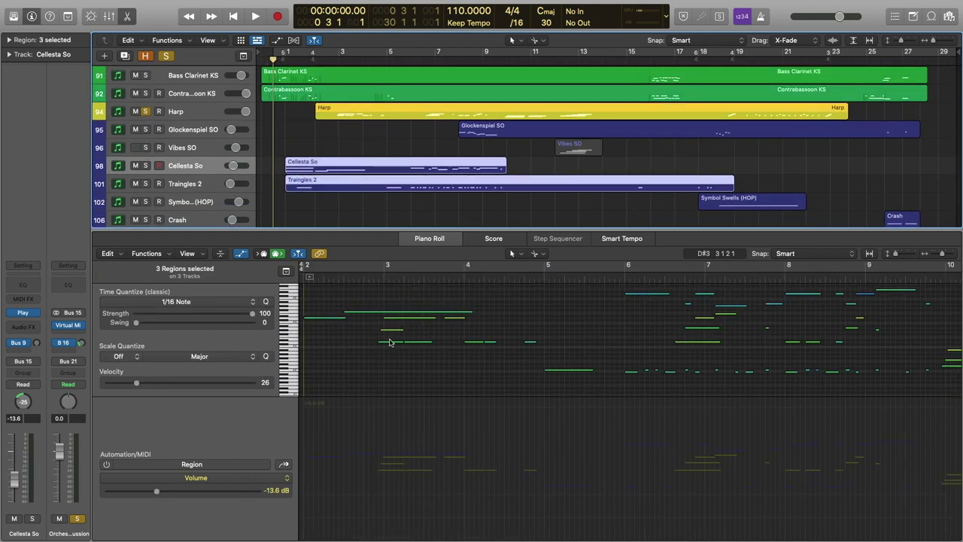
{"action": "scroll", "coordinate": [384, 324], "scroll_direction": "up", "scroll_amount": 1}
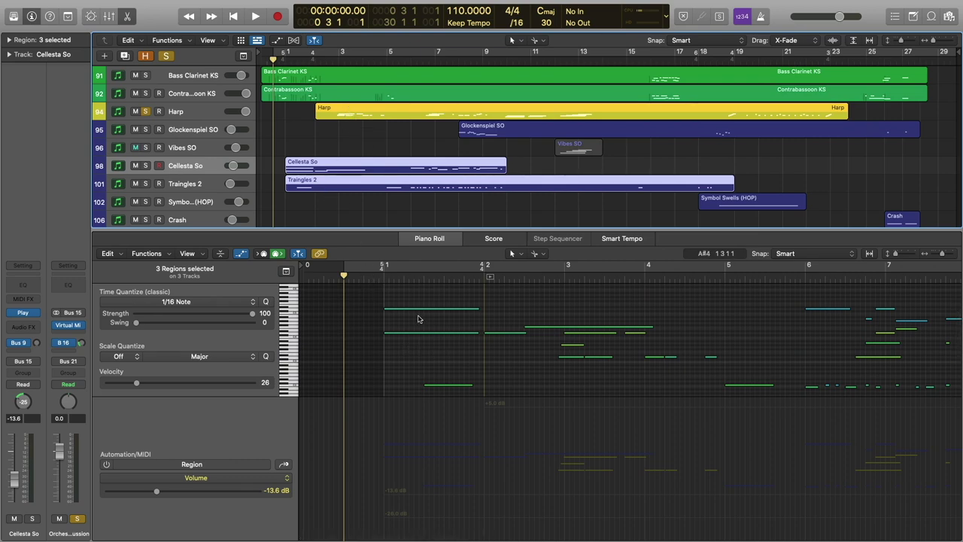
{"action": "key", "text": "space"}
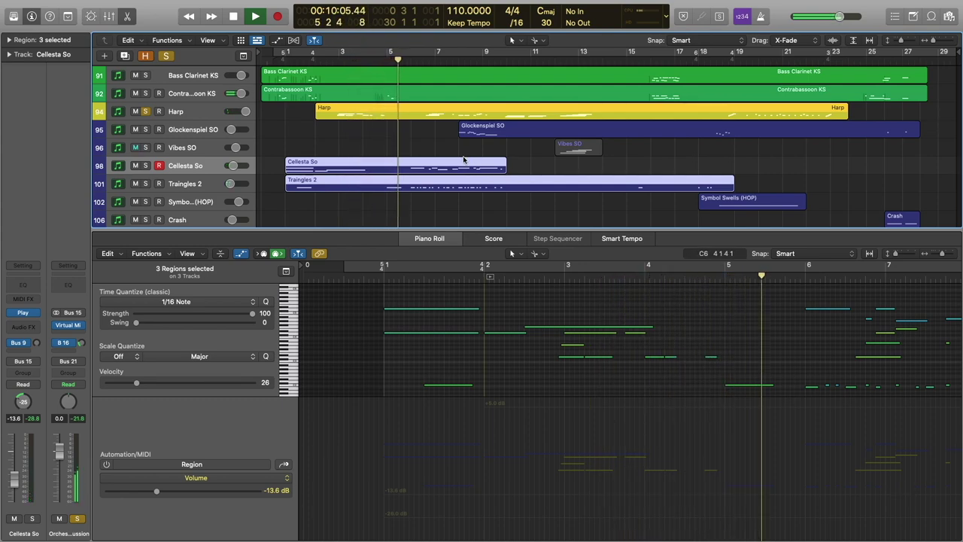
Examine the Timpani KS region's notes and velocities around bar 5 and play the passage from bar 5.
{"action": "scroll", "coordinate": [452, 158], "scroll_direction": "down", "scroll_amount": 8}
{"action": "scroll", "coordinate": [427, 153], "scroll_direction": "up", "scroll_amount": 3}
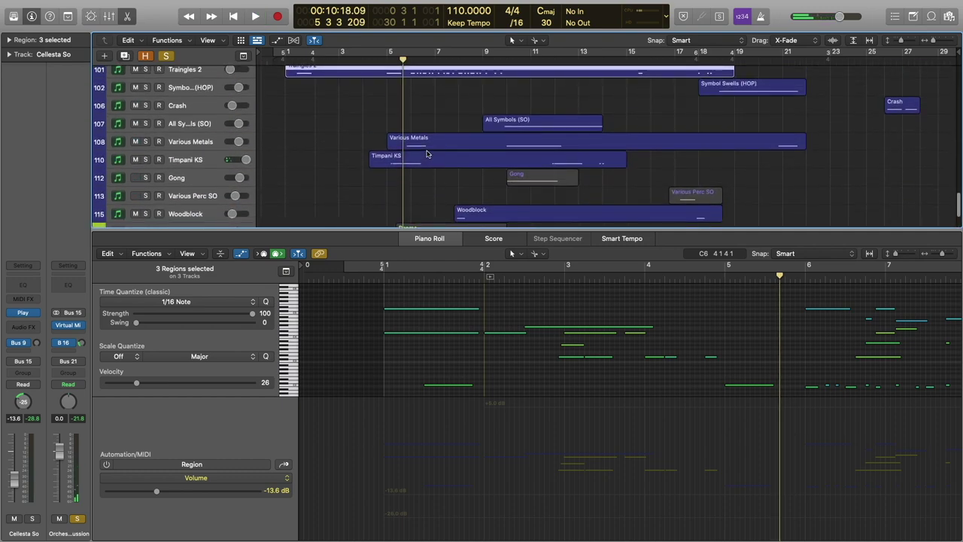
{"action": "left_click", "coordinate": [421, 161]}
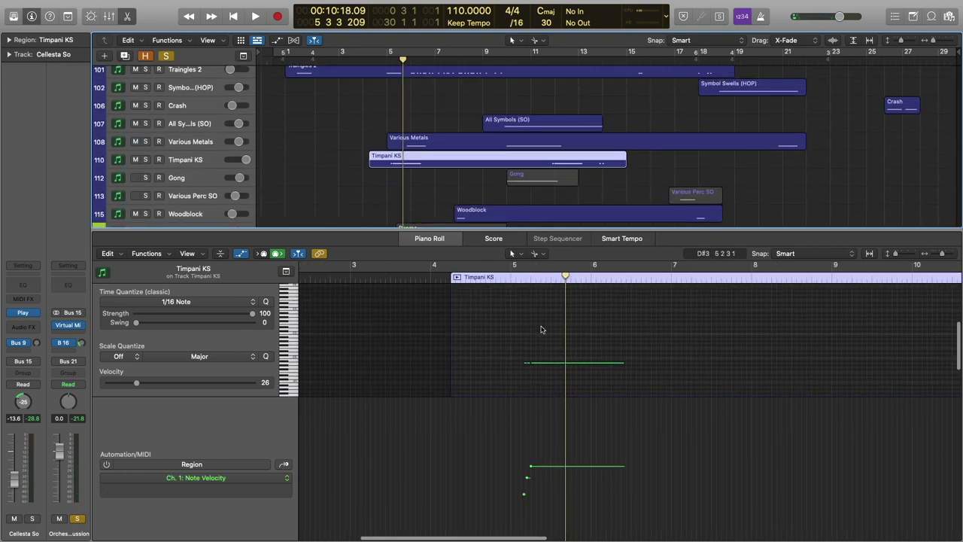
{"action": "left_click", "coordinate": [491, 278]}
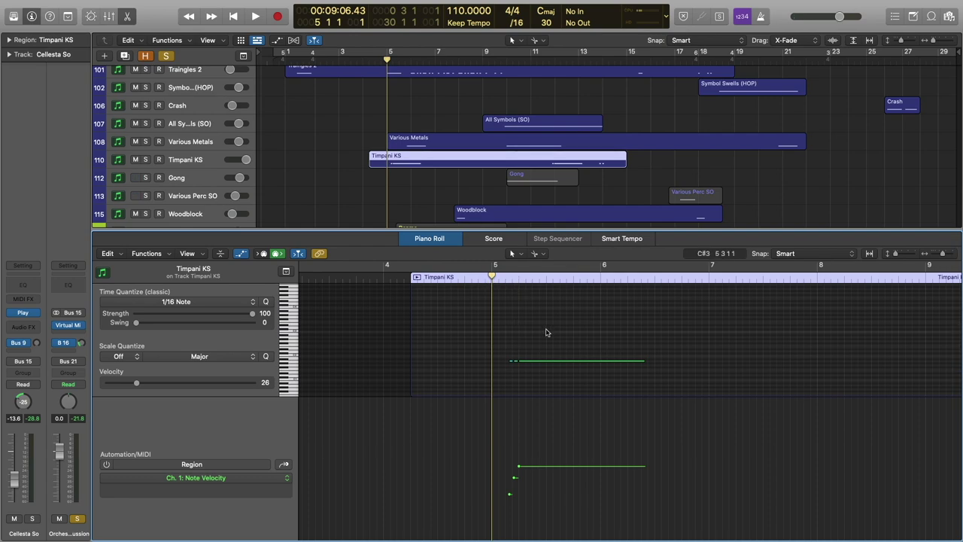
{"action": "scroll", "coordinate": [546, 333], "scroll_direction": "up", "scroll_amount": 1}
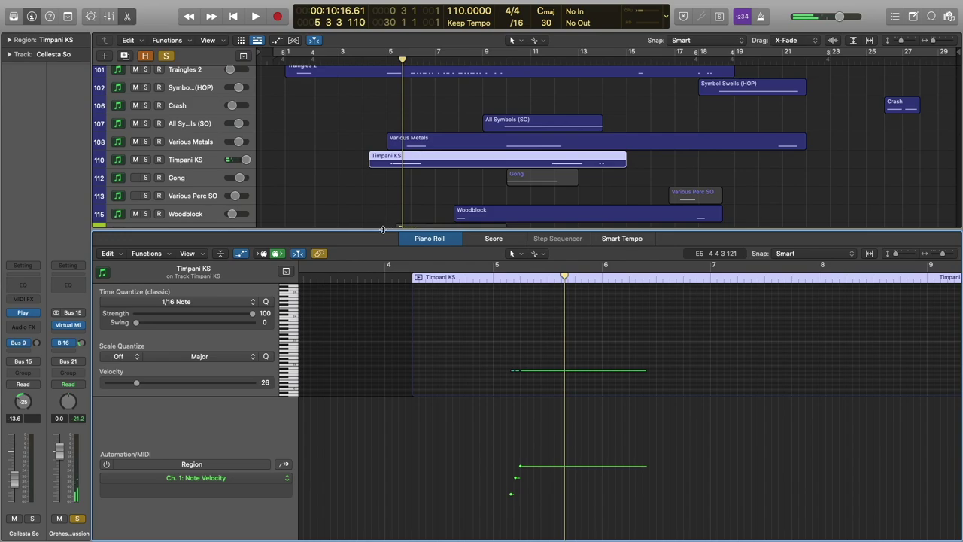
Close the note editor and clear all active solos.
{"action": "key", "text": "p"}
{"action": "scroll", "coordinate": [875, 520], "scroll_direction": "up", "scroll_amount": 8}
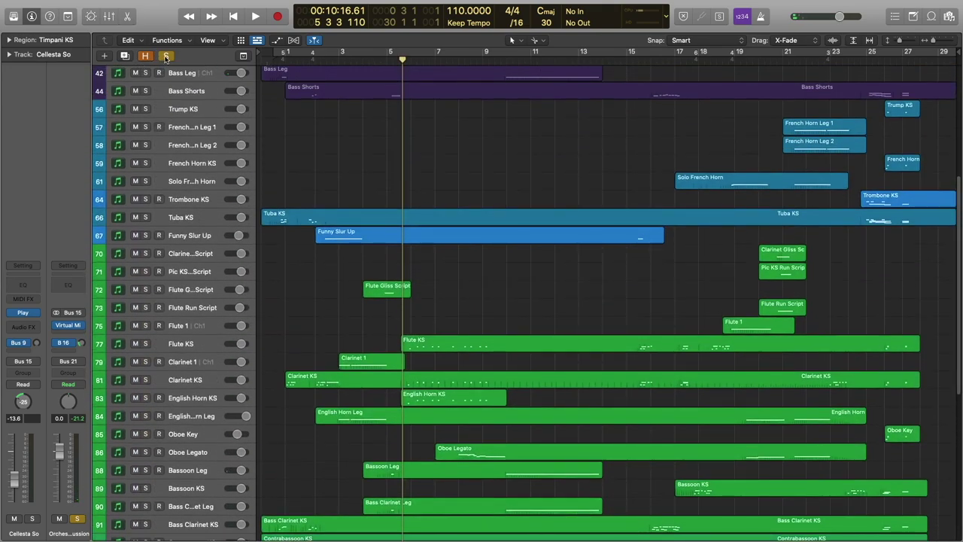
{"action": "scroll", "coordinate": [532, 136], "scroll_direction": "up", "scroll_amount": 10}
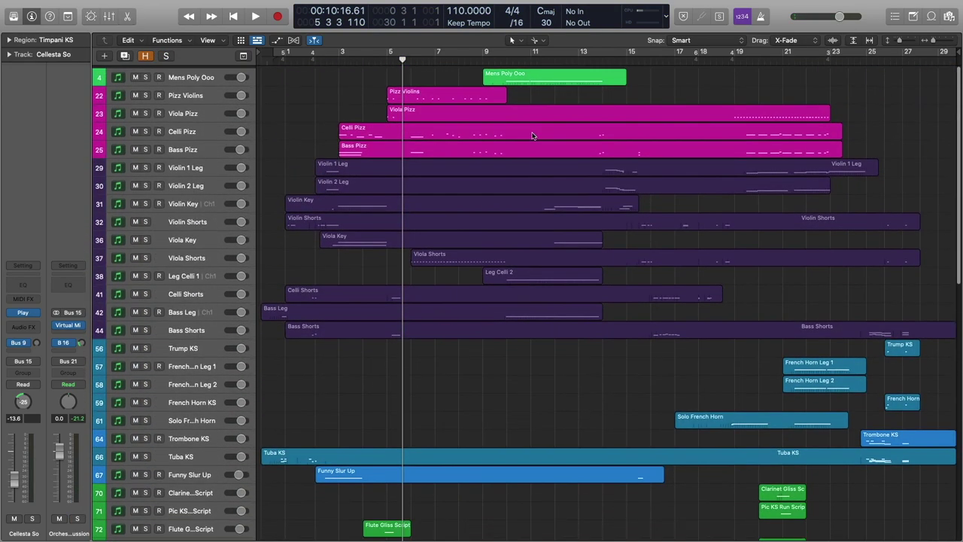
Fit all tracks from Mens Poly Ooo to Danmo in one overview and play the full arrangement from bar 5 into bar 9.
{"action": "scroll", "coordinate": [532, 135], "scroll_direction": "down", "scroll_amount": 4}
{"action": "scroll", "coordinate": [526, 136], "scroll_direction": "down", "scroll_amount": 1}
{"action": "scroll", "coordinate": [525, 136], "scroll_direction": "down", "scroll_amount": 2}
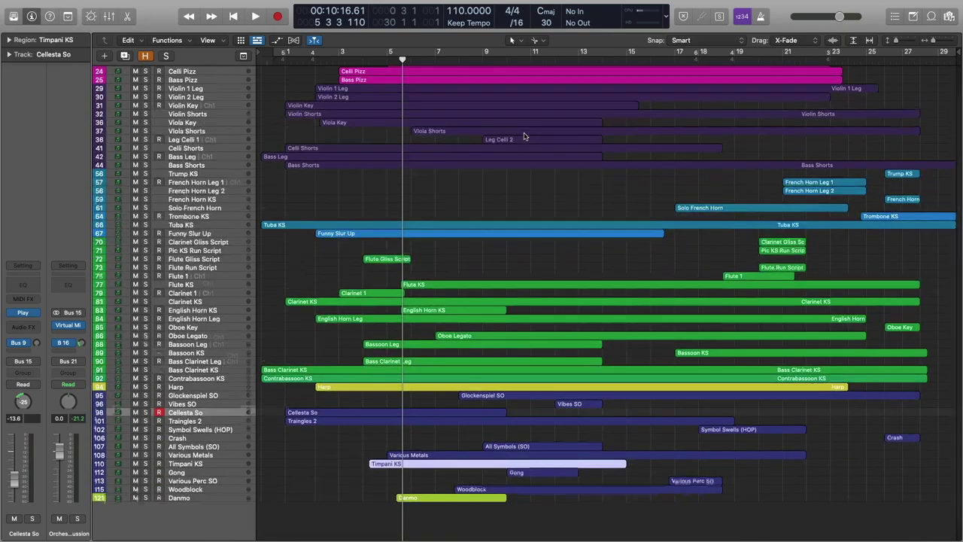
{"action": "scroll", "coordinate": [525, 134], "scroll_direction": "up", "scroll_amount": 5}
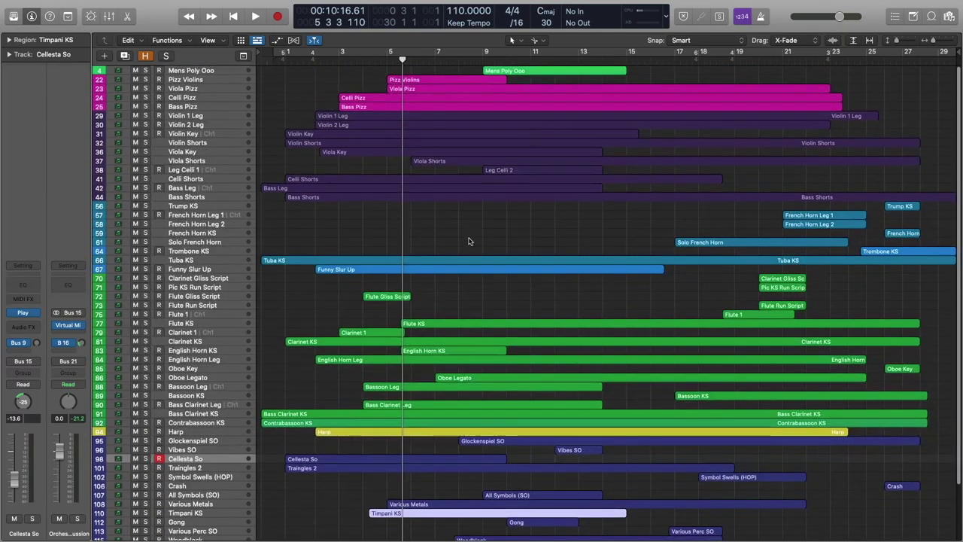
{"action": "left_click", "coordinate": [472, 232]}
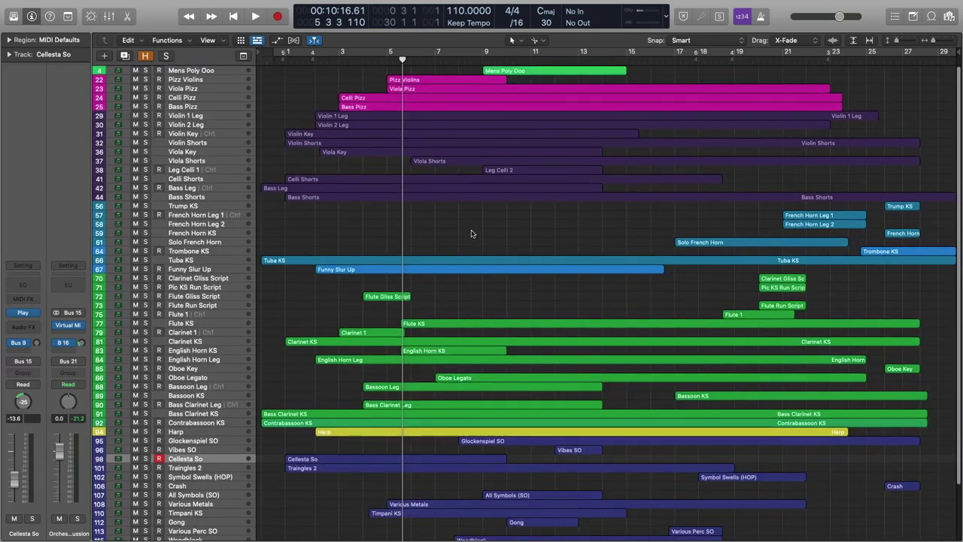
{"action": "key", "text": "super+Up"}
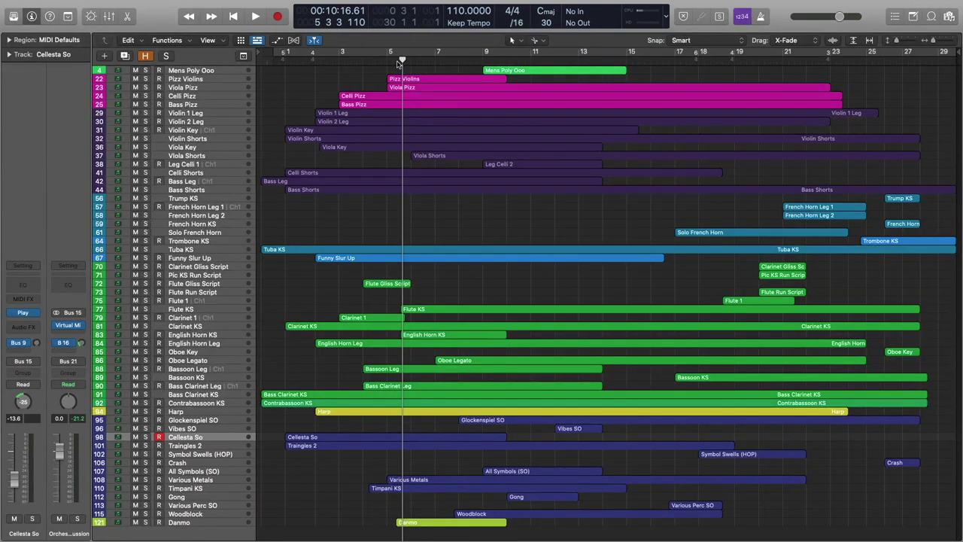
{"action": "key", "text": "space"}
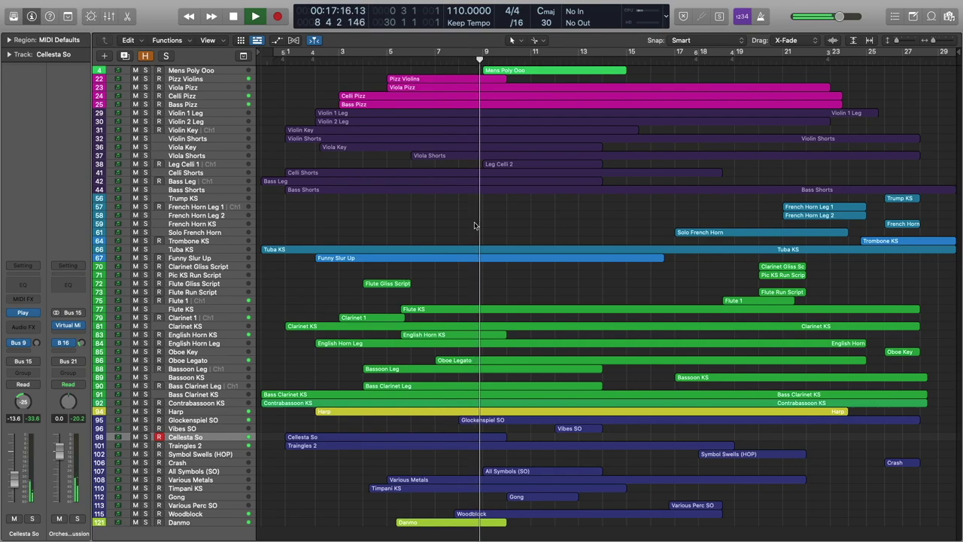
{"action": "key", "text": "space"}
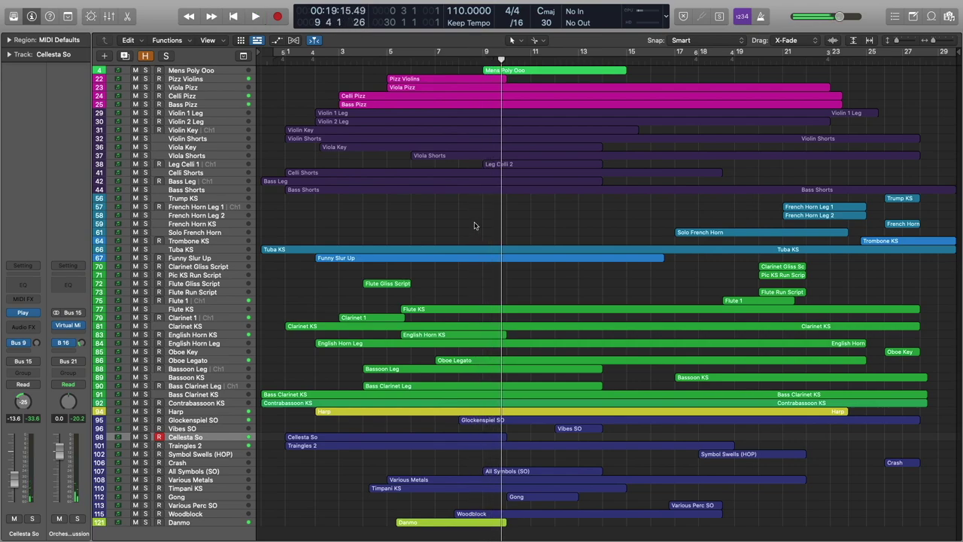
Select the Viola Pizz track and solo its Pizz Strings bus.
{"action": "left_click", "coordinate": [174, 88]}
{"action": "left_click", "coordinate": [76, 518]}
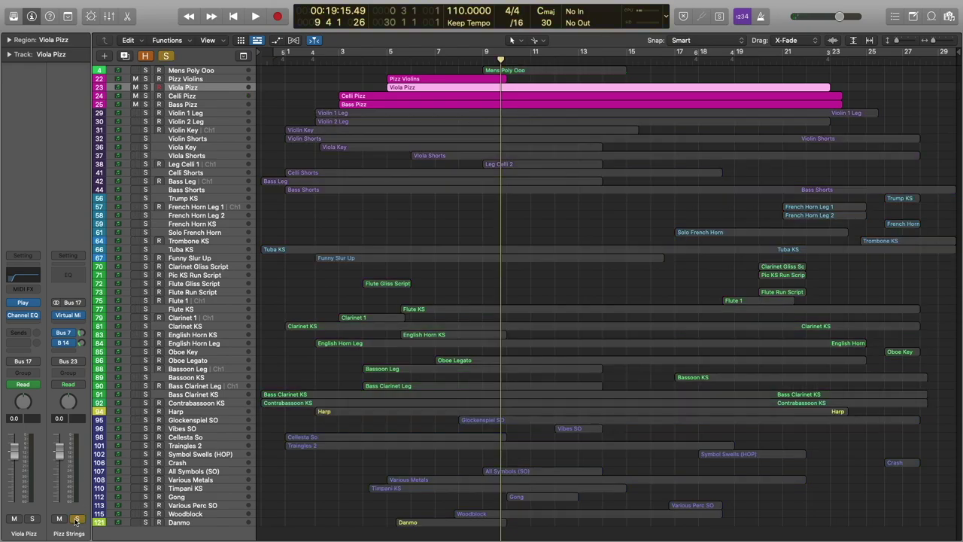
{"action": "scroll", "coordinate": [447, 204], "scroll_direction": "up", "scroll_amount": 6}
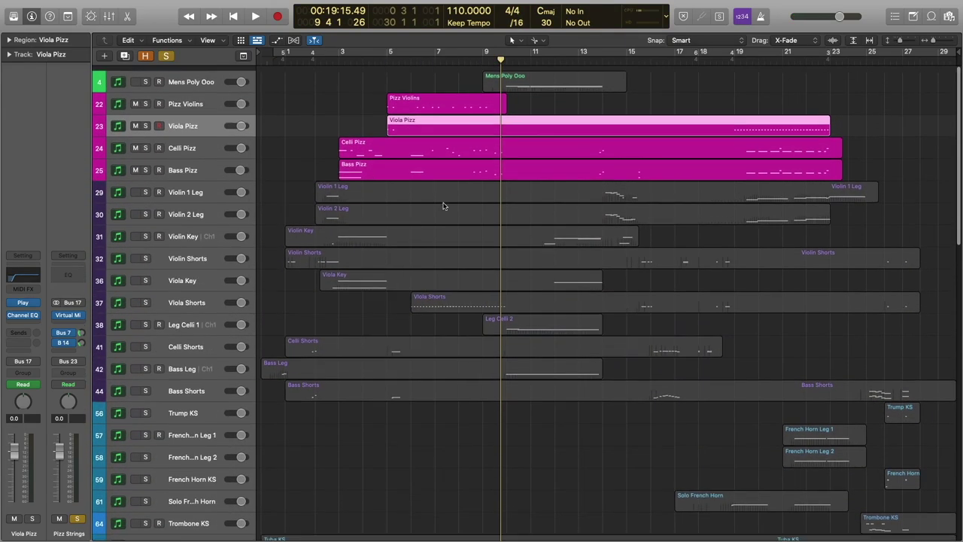
Display the four pizzicato regions' notes and velocities together and play them from bar 5 into bar 9.
{"action": "left_click", "coordinate": [387, 58]}
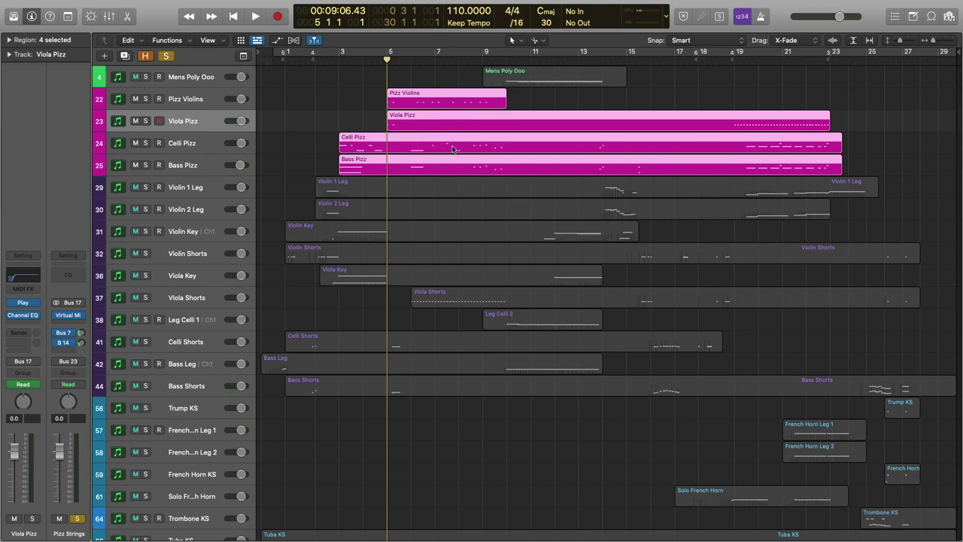
{"action": "key", "text": "p"}
{"action": "key", "text": "space"}
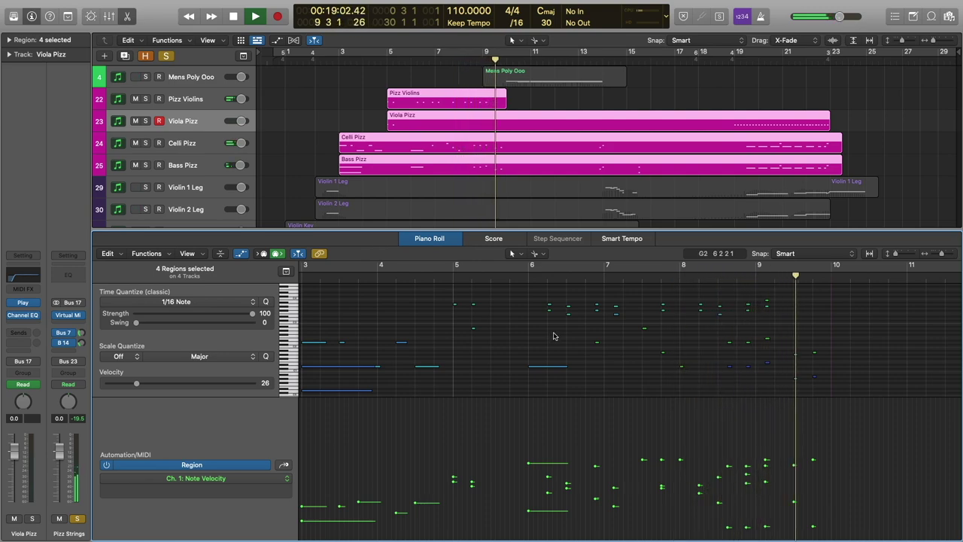
{"action": "key", "text": "space"}
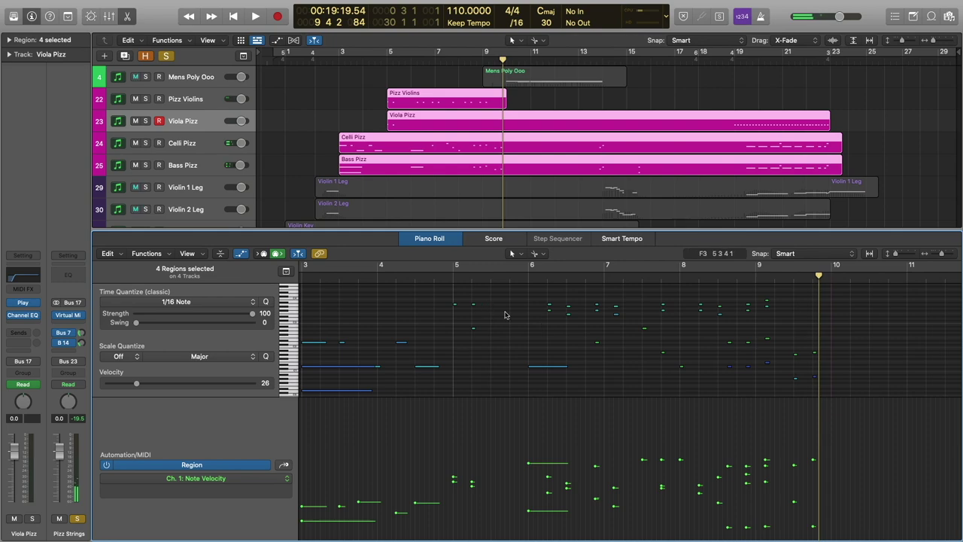
Select the Viola Shorts track, solo its Strings bus and start playback from bar 6.
{"action": "scroll", "coordinate": [471, 147], "scroll_direction": "down", "scroll_amount": 6}
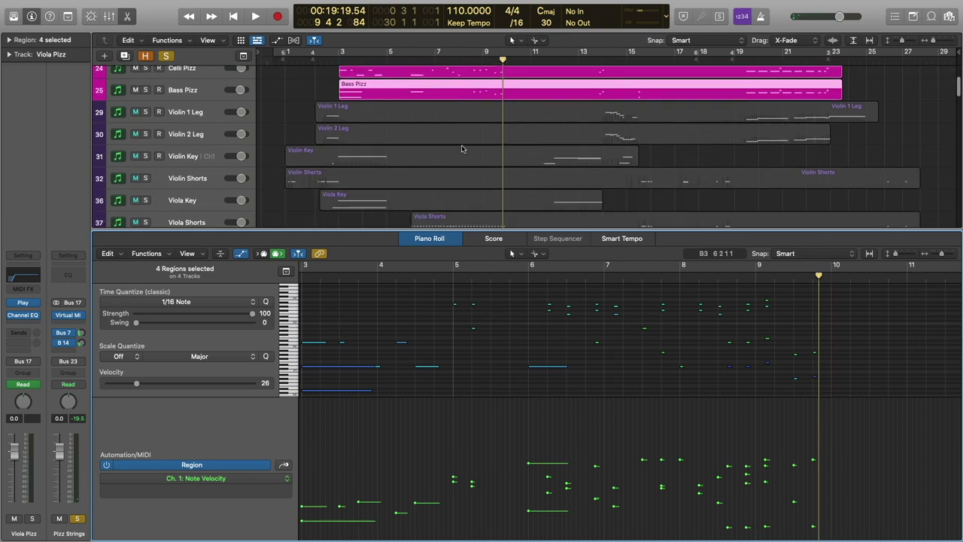
{"action": "left_click", "coordinate": [190, 173]}
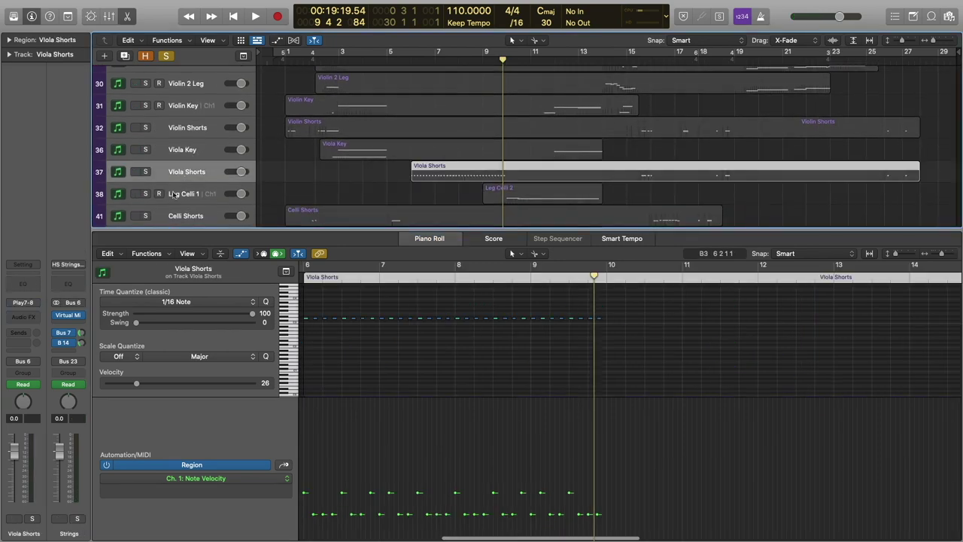
{"action": "left_click", "coordinate": [76, 519]}
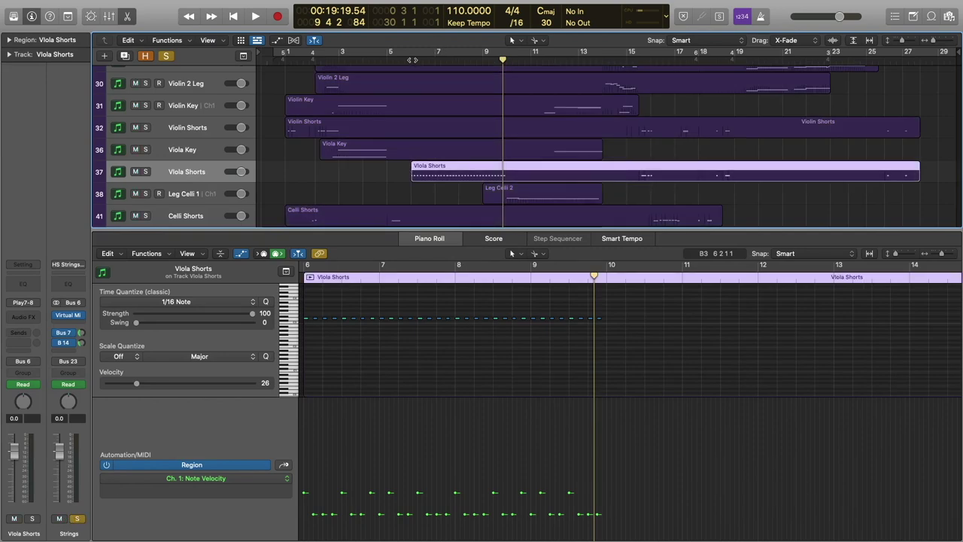
{"action": "scroll", "coordinate": [454, 308], "scroll_direction": "left", "scroll_amount": 2}
{"action": "key", "text": "space"}
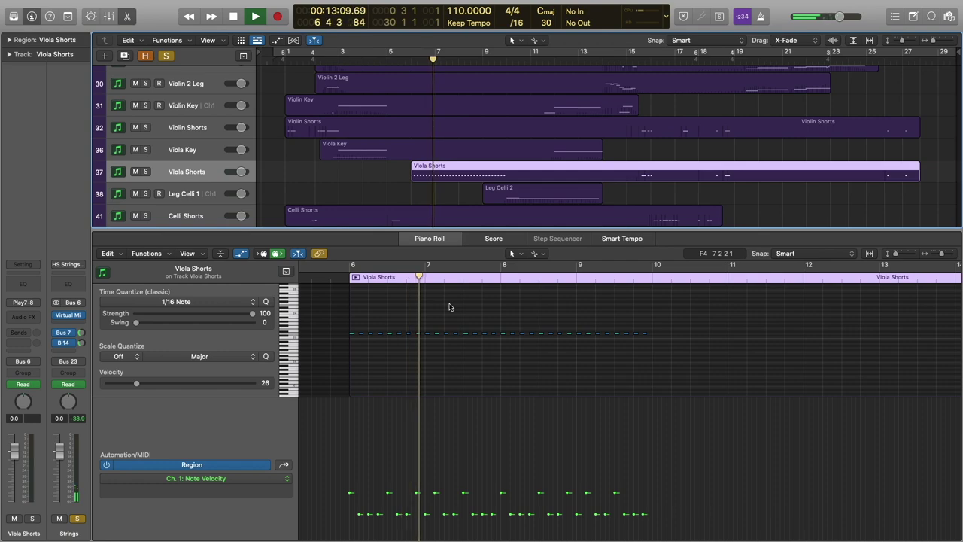
Display the four pizzicato regions' notes together with Viola Shorts during playback and stop at the end of bar 9.
{"action": "scroll", "coordinate": [449, 143], "scroll_direction": "up", "scroll_amount": 5}
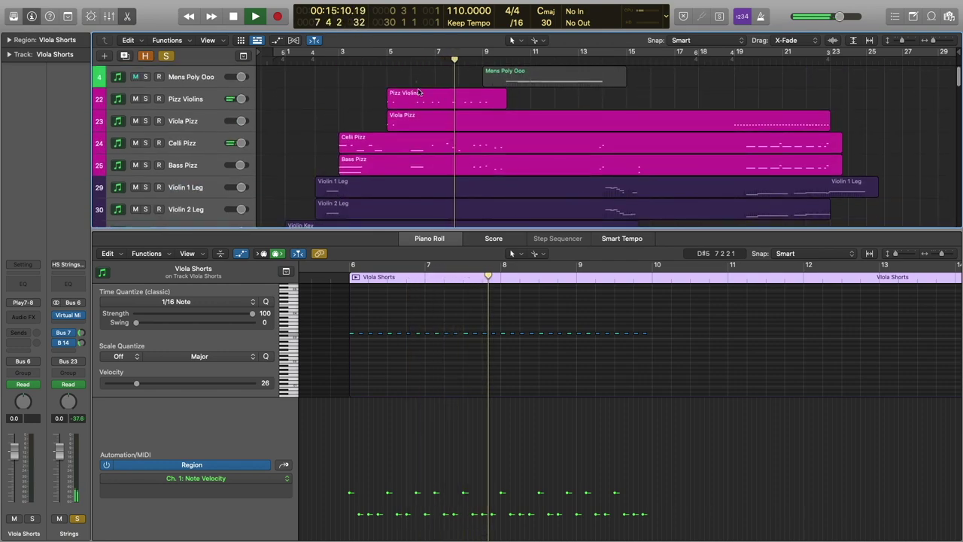
{"action": "left_click_drag", "start_coordinate": [416, 82], "coordinate": [433, 164]}
{"action": "scroll", "coordinate": [432, 324], "scroll_direction": "down", "scroll_amount": 2}
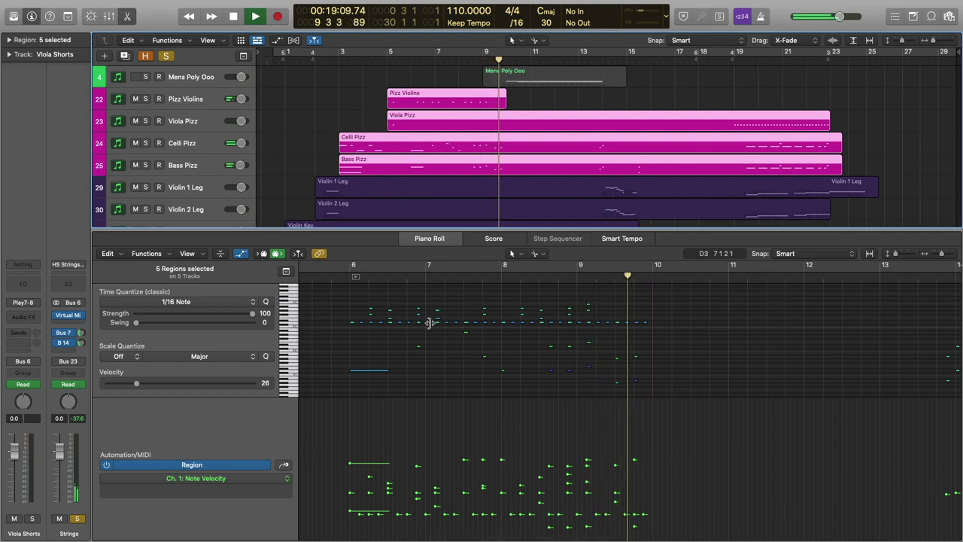
{"action": "key", "text": "space"}
Select the Flute KS track and solo its Woodwinds bus.
{"action": "scroll", "coordinate": [418, 146], "scroll_direction": "down", "scroll_amount": 6}
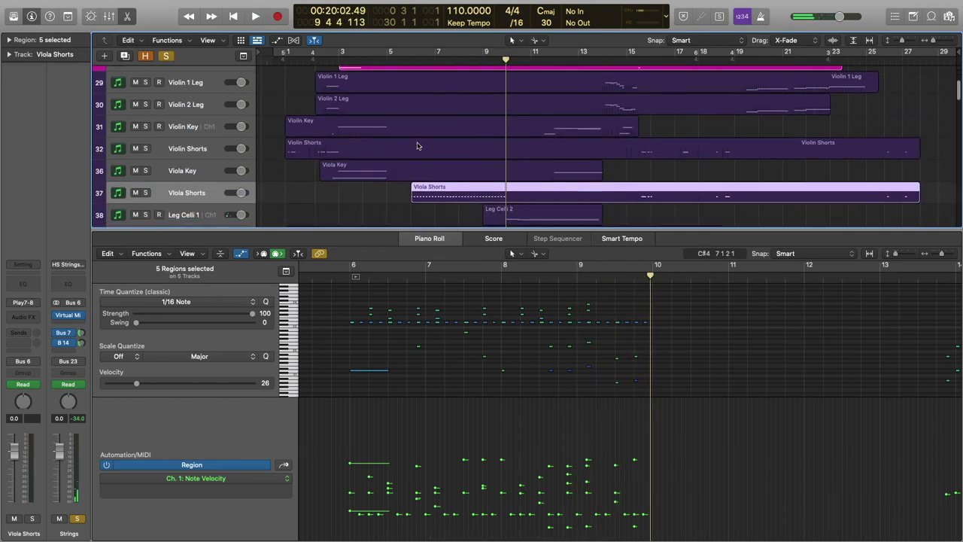
{"action": "scroll", "coordinate": [412, 149], "scroll_direction": "down", "scroll_amount": 2}
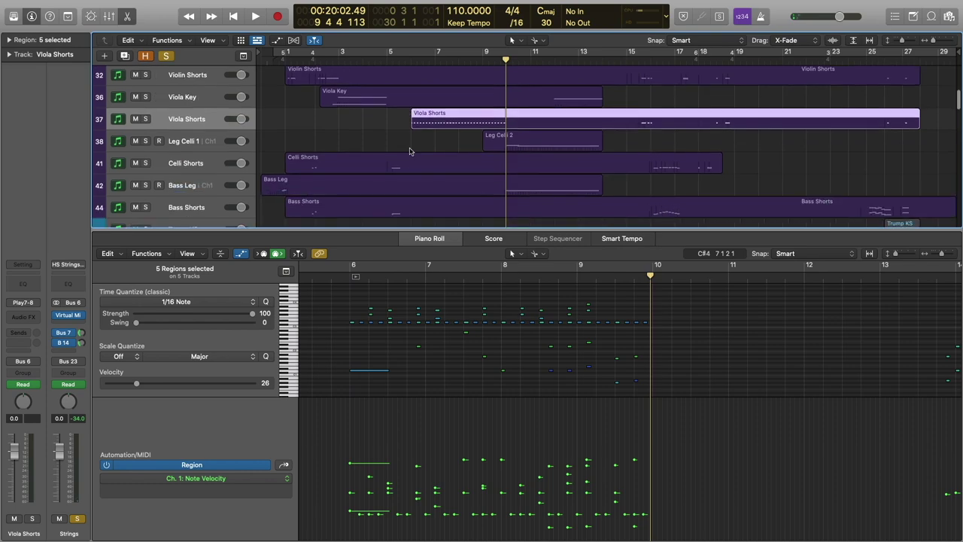
{"action": "scroll", "coordinate": [393, 151], "scroll_direction": "down", "scroll_amount": 10}
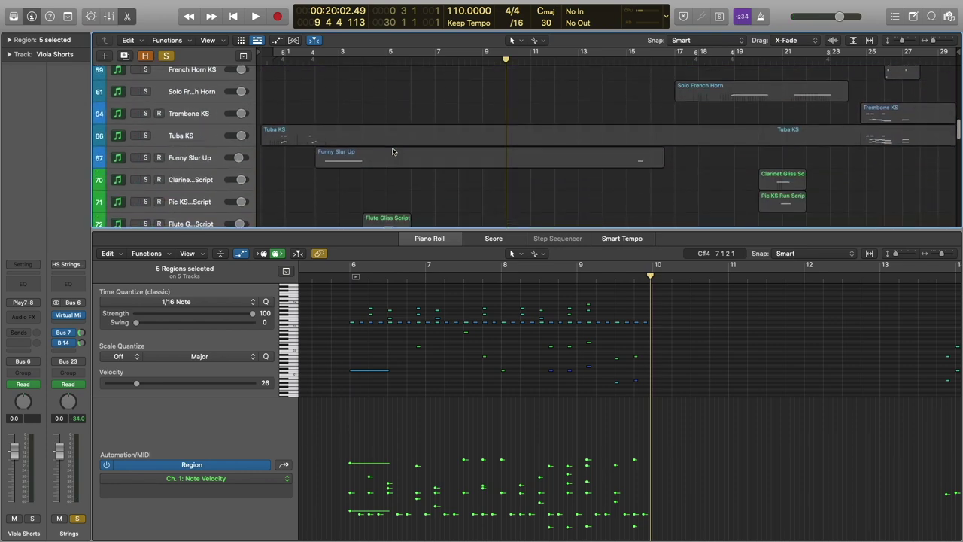
{"action": "scroll", "coordinate": [393, 152], "scroll_direction": "down", "scroll_amount": 3}
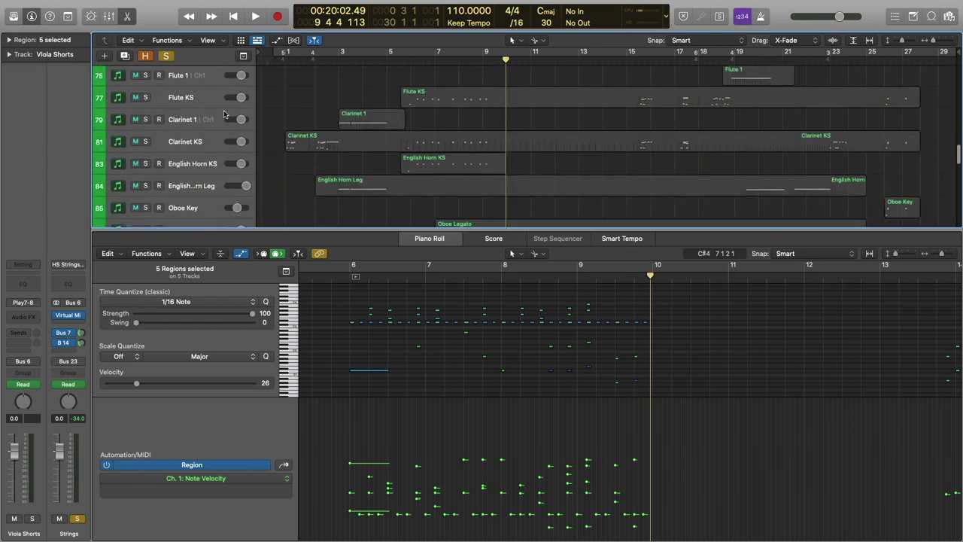
{"action": "scroll", "coordinate": [223, 115], "scroll_direction": "up", "scroll_amount": 1}
{"action": "left_click", "coordinate": [186, 111]}
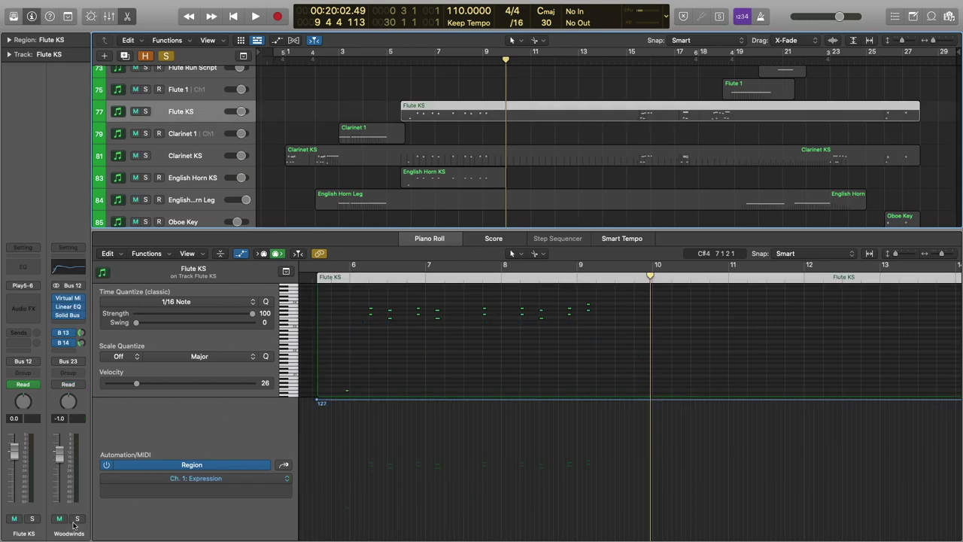
{"action": "left_click", "coordinate": [76, 519]}
Display the notes of the Flute KS, Clarinet KS, English Horn KS and Oboe Legato regions together.
{"action": "left_click_drag", "start_coordinate": [447, 84], "coordinate": [464, 184]}
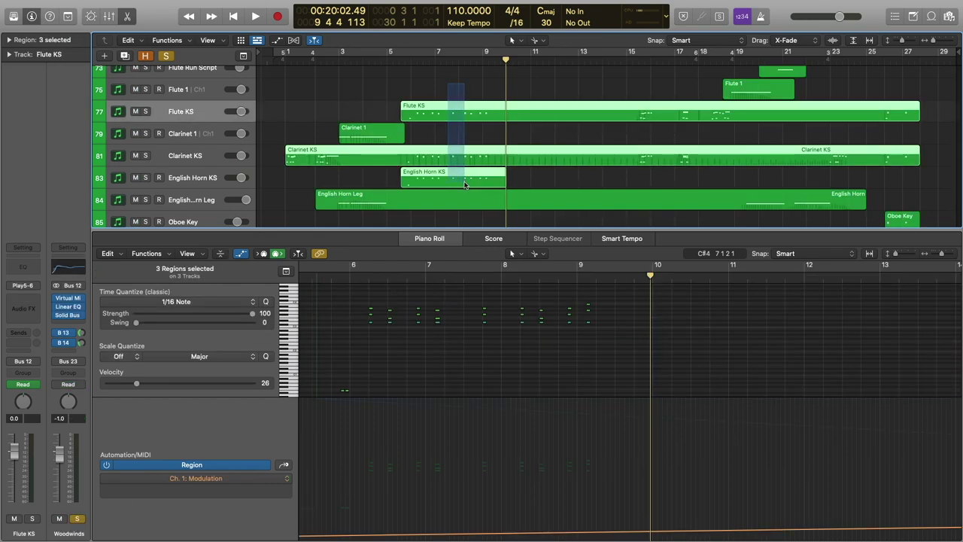
{"action": "scroll", "coordinate": [380, 303], "scroll_direction": "up", "scroll_amount": 1}
{"action": "scroll", "coordinate": [466, 150], "scroll_direction": "down", "scroll_amount": 3}
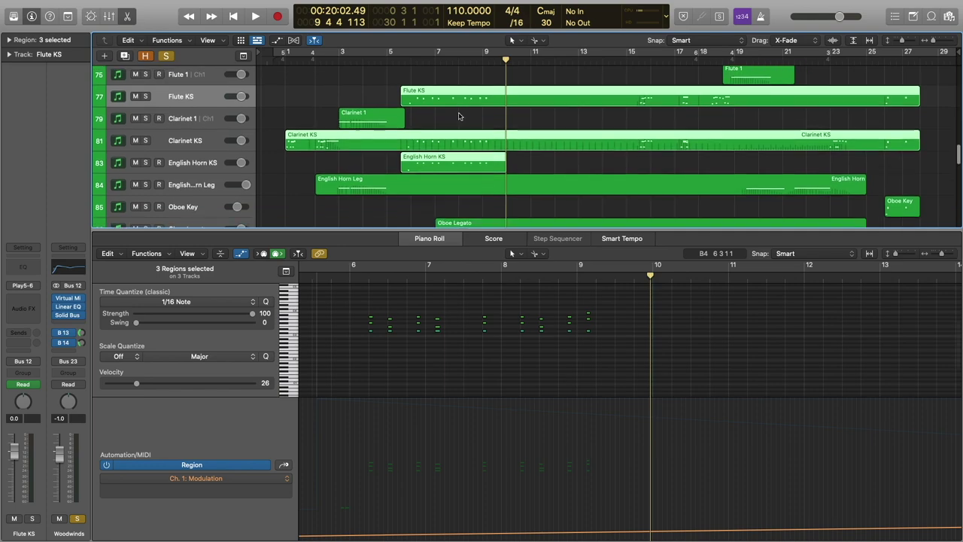
{"action": "left_click", "coordinate": [482, 194], "text": "shift"}
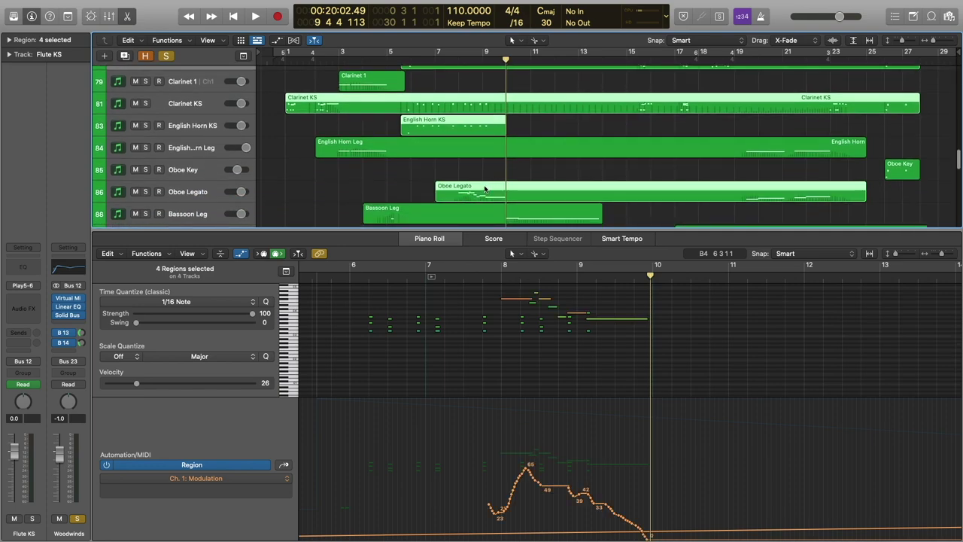
{"action": "scroll", "coordinate": [525, 186], "scroll_direction": "down", "scroll_amount": 2}
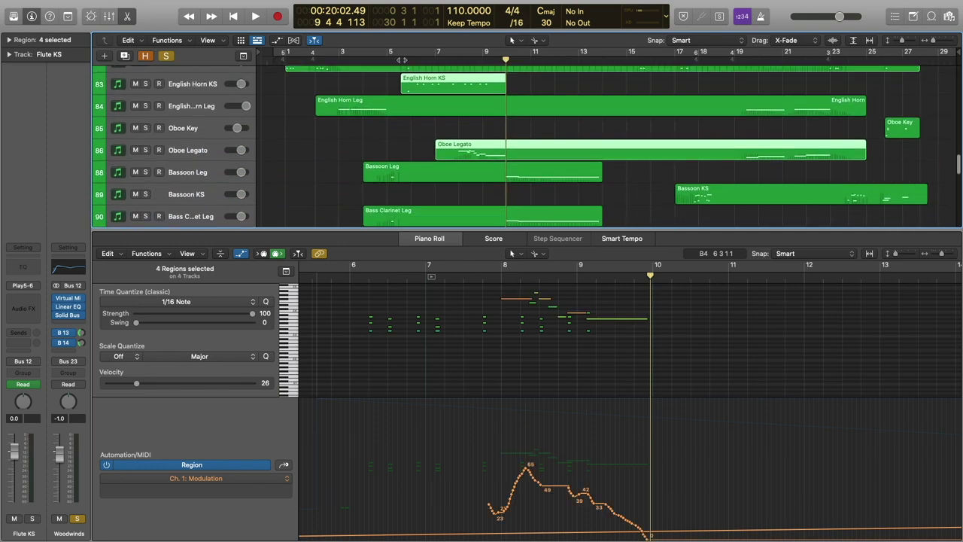
Play the soloed sections with the woodwinds added from bar 5 into bar 9.
{"action": "left_click", "coordinate": [402, 60]}
{"action": "scroll", "coordinate": [471, 333], "scroll_direction": "up", "scroll_amount": 3}
{"action": "scroll", "coordinate": [451, 123], "scroll_direction": "up", "scroll_amount": 1}
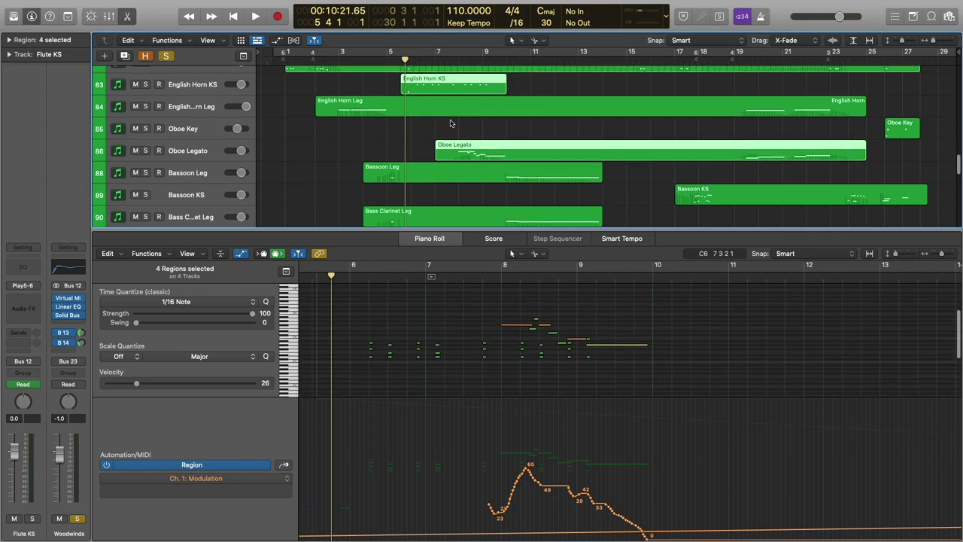
{"action": "scroll", "coordinate": [451, 123], "scroll_direction": "up", "scroll_amount": 3}
{"action": "key", "text": "space"}
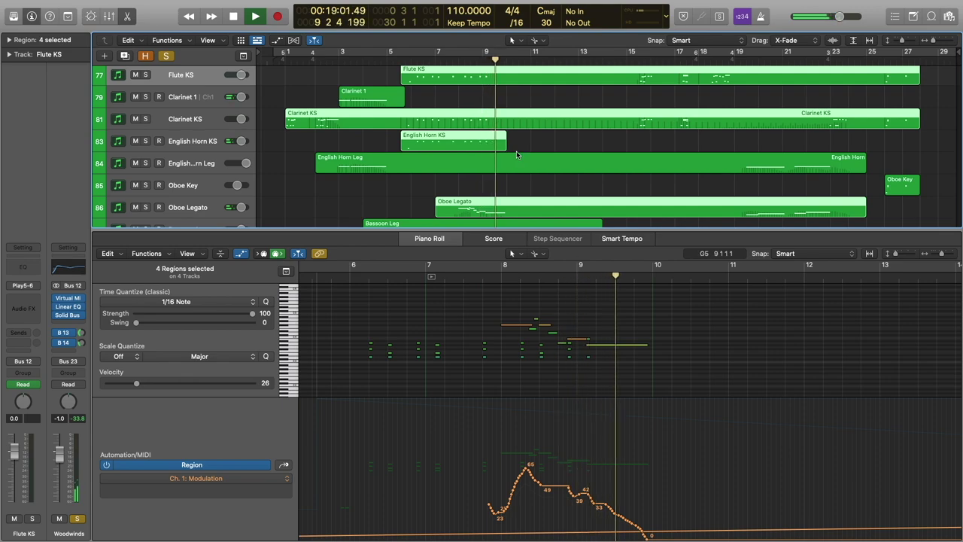
{"action": "key", "text": "space"}
Solo the Harp track and the orchestral percussion bus of the Glockenspiel SO track.
{"action": "scroll", "coordinate": [517, 151], "scroll_direction": "down", "scroll_amount": 1}
{"action": "scroll", "coordinate": [516, 154], "scroll_direction": "down", "scroll_amount": 6}
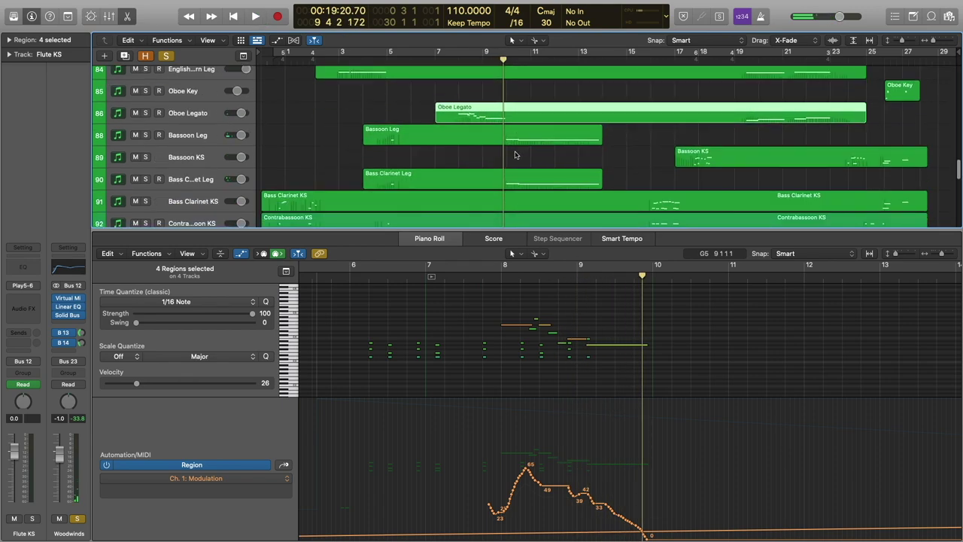
{"action": "scroll", "coordinate": [511, 154], "scroll_direction": "up", "scroll_amount": 2}
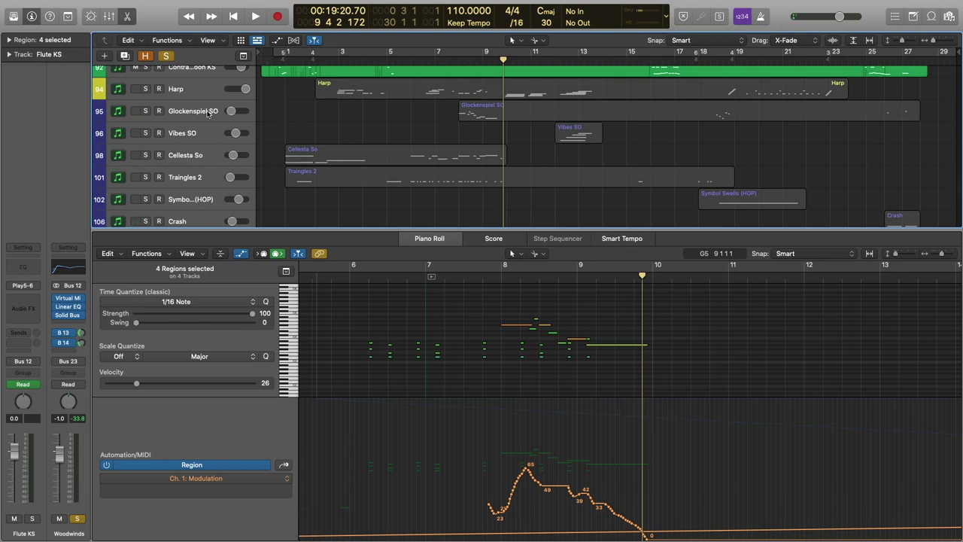
{"action": "left_click", "coordinate": [179, 89]}
{"action": "left_click", "coordinate": [147, 89]}
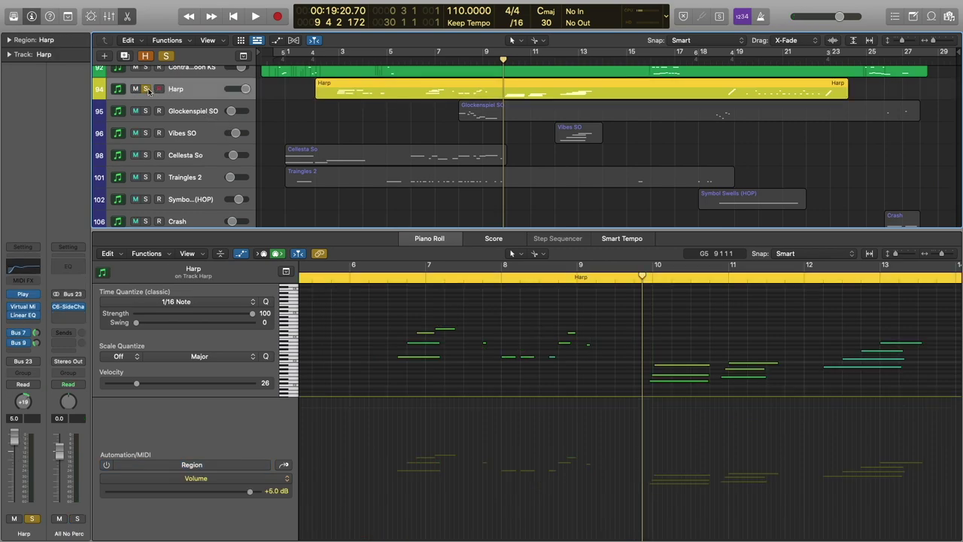
{"action": "left_click", "coordinate": [198, 113]}
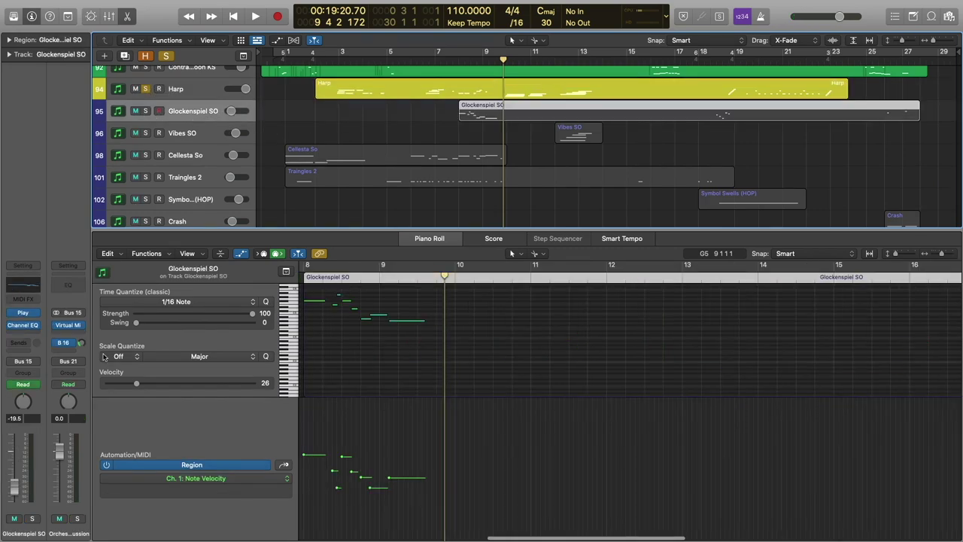
{"action": "left_click", "coordinate": [77, 519]}
Display the Harp, Glockenspiel SO and Cellesta So regions' notes together and play from bar 5 into bar 9.
{"action": "scroll", "coordinate": [417, 174], "scroll_direction": "down", "scroll_amount": 8}
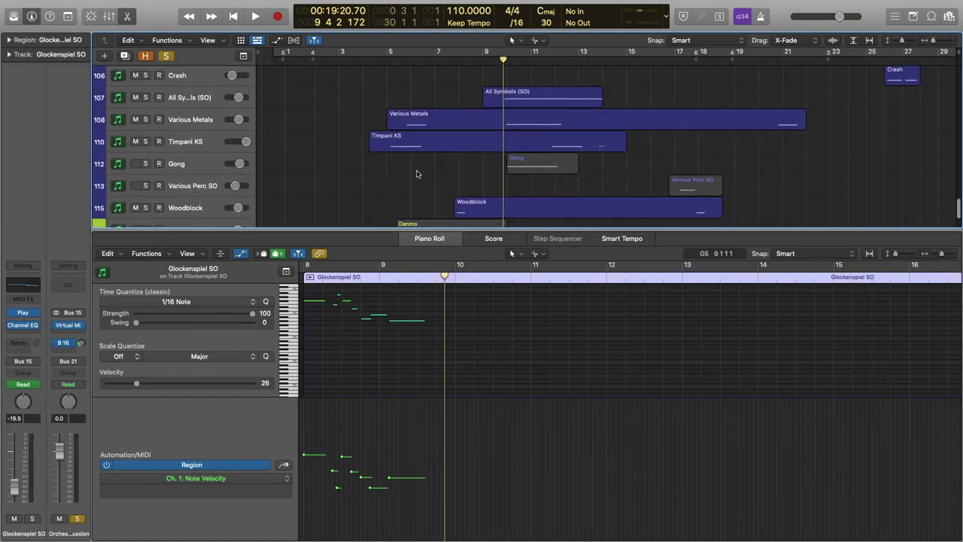
{"action": "scroll", "coordinate": [417, 174], "scroll_direction": "up", "scroll_amount": 7}
{"action": "scroll", "coordinate": [417, 173], "scroll_direction": "down", "scroll_amount": 3}
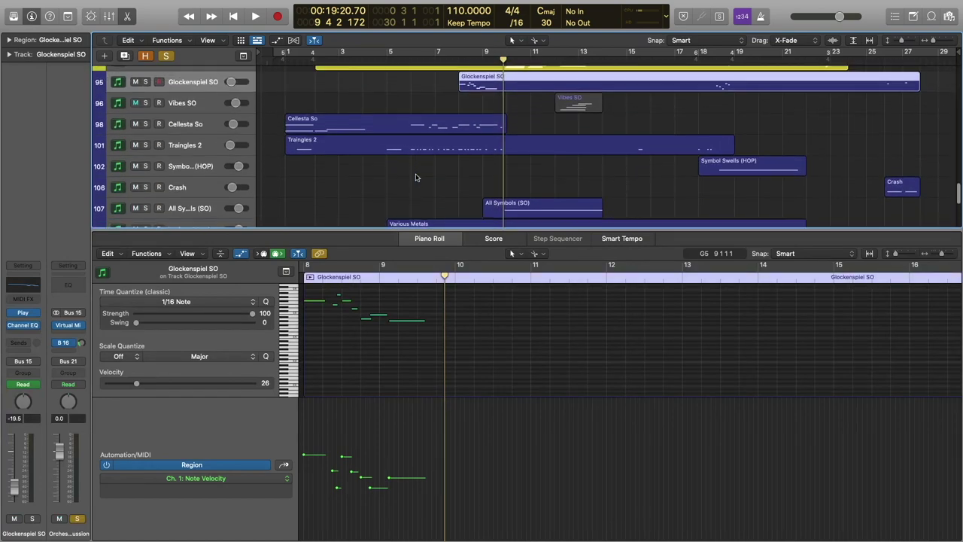
{"action": "scroll", "coordinate": [416, 177], "scroll_direction": "up", "scroll_amount": 4}
{"action": "scroll", "coordinate": [416, 177], "scroll_direction": "up", "scroll_amount": 1}
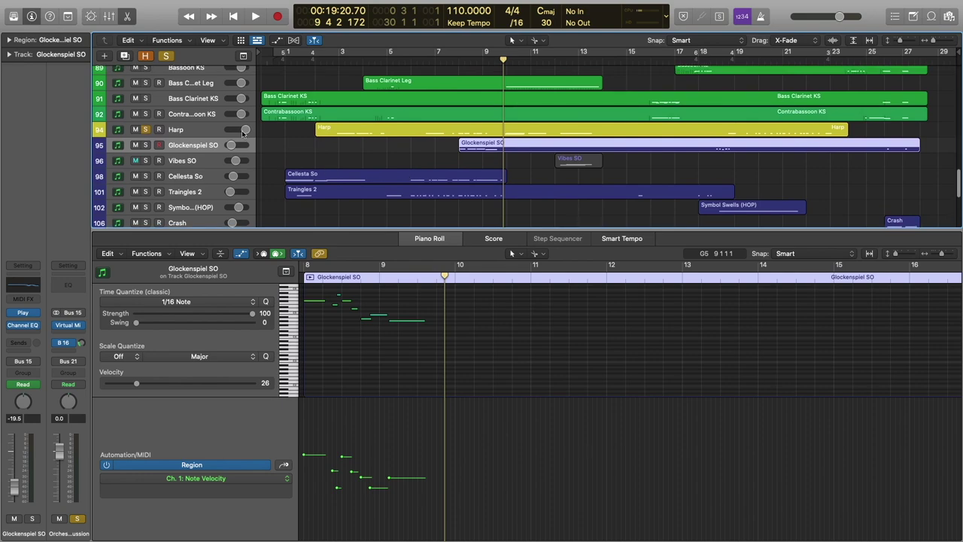
{"action": "left_click", "coordinate": [194, 129]}
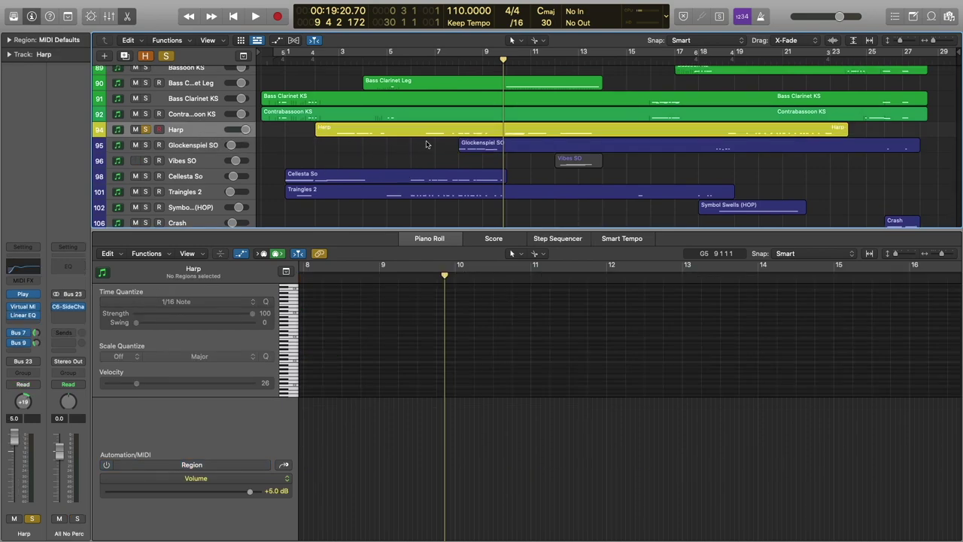
{"action": "left_click", "coordinate": [449, 134]}
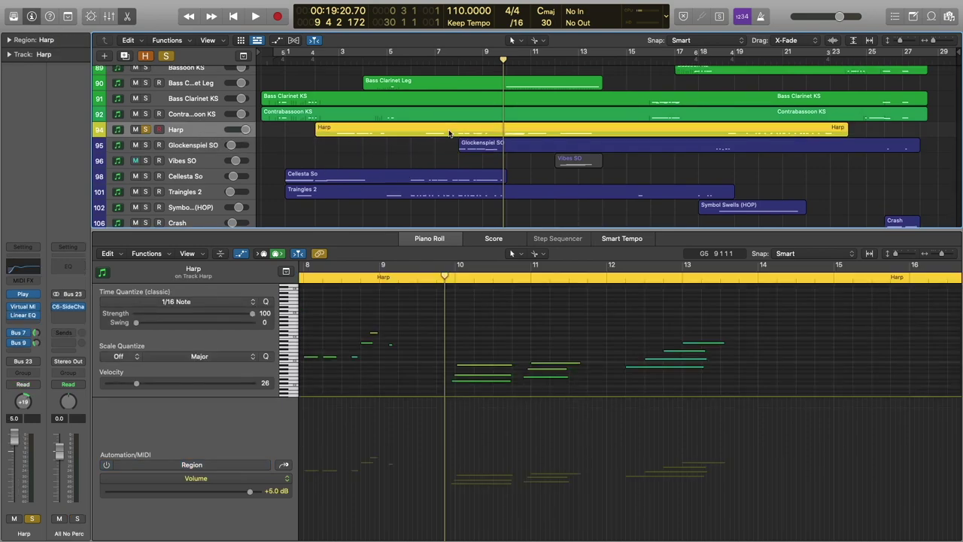
{"action": "left_click", "coordinate": [484, 148], "text": "shift"}
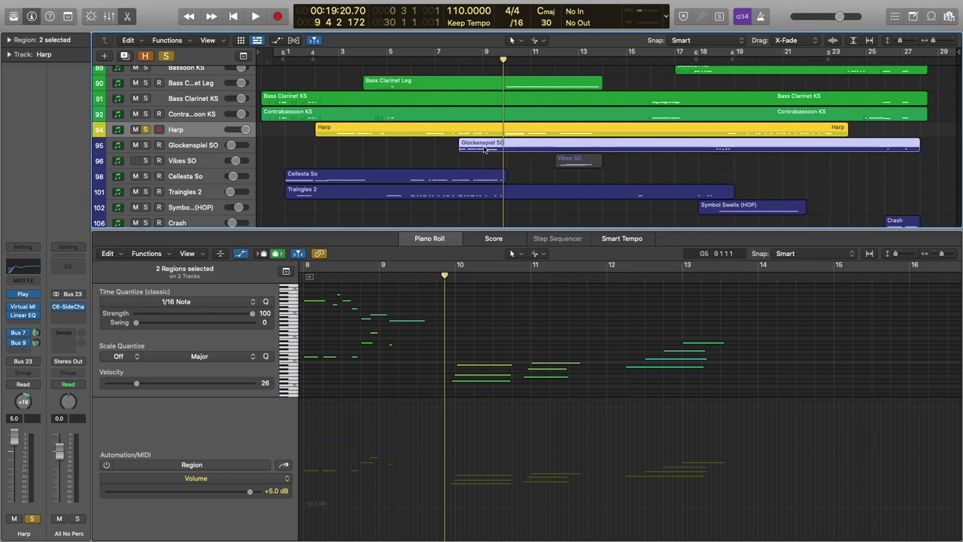
{"action": "left_click", "coordinate": [437, 183], "text": "shift"}
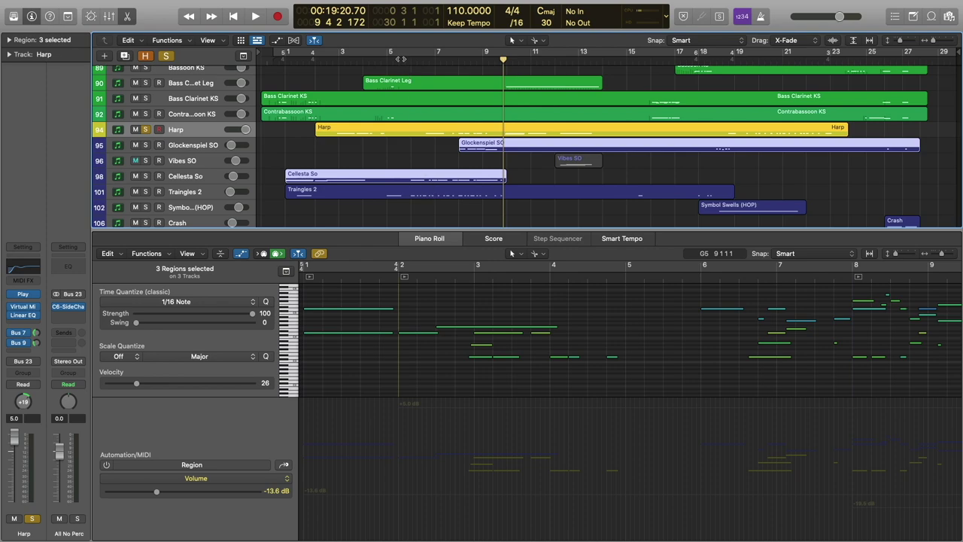
{"action": "key", "text": "space"}
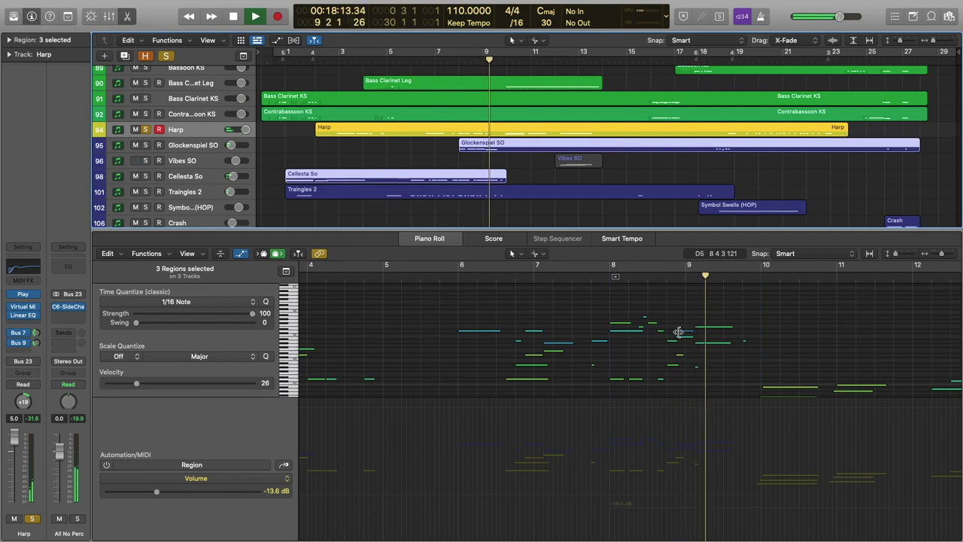
{"action": "key", "text": "space"}
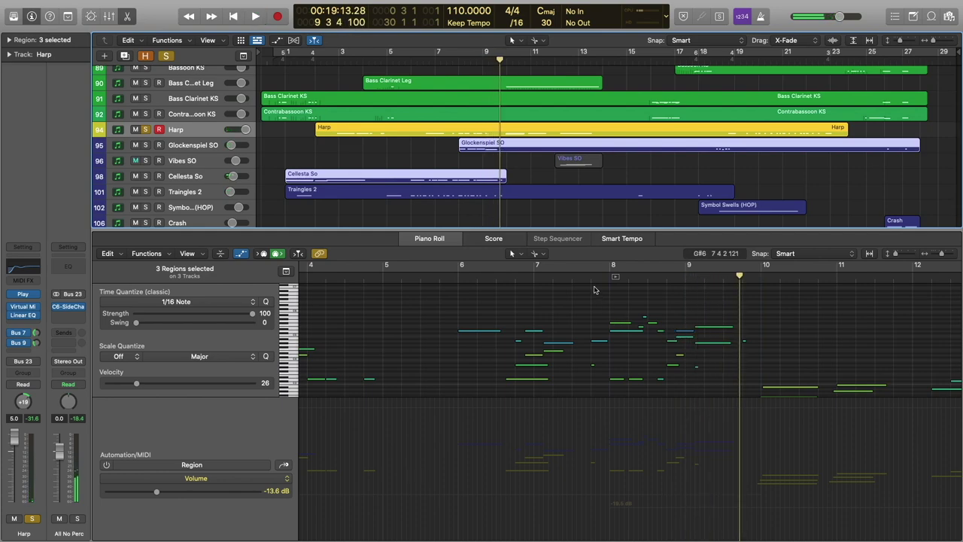
Display only the Glockenspiel SO region's notes and velocities.
{"action": "left_click", "coordinate": [431, 162]}
{"action": "left_click", "coordinate": [478, 147]}
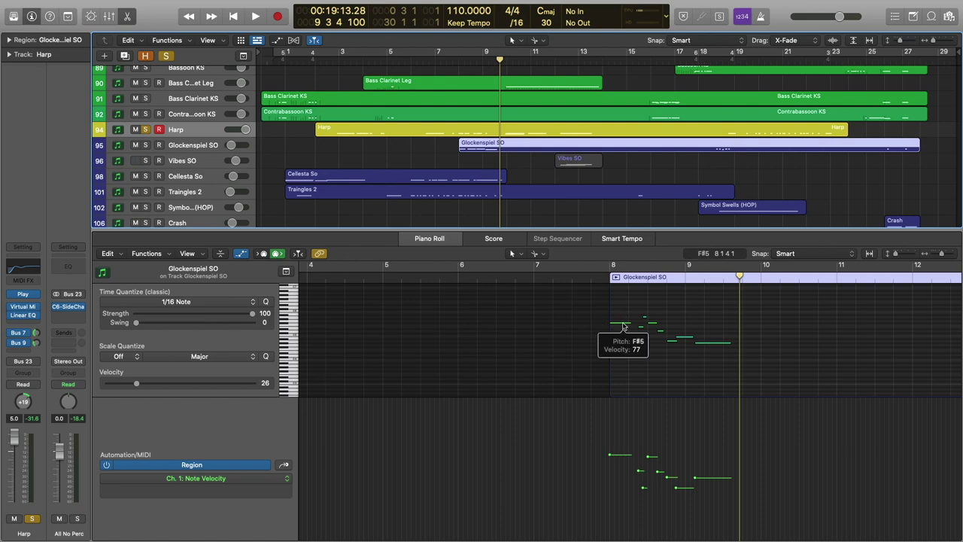
{"action": "scroll", "coordinate": [462, 132], "scroll_direction": "down", "scroll_amount": 4}
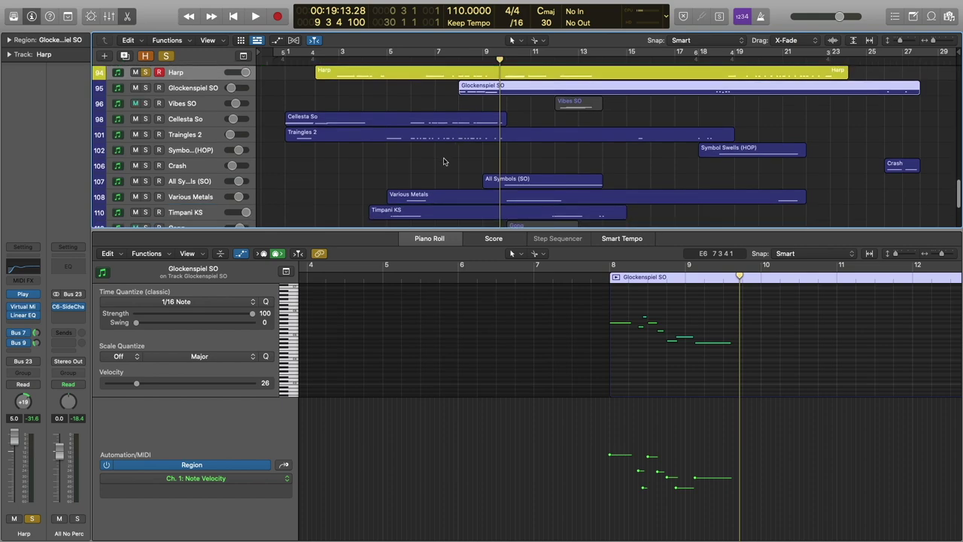
Display the Traingles 2 and Woodblock regions' notes and velocities together.
{"action": "left_click", "coordinate": [445, 159]}
{"action": "left_click", "coordinate": [440, 136]}
{"action": "scroll", "coordinate": [445, 135], "scroll_direction": "down", "scroll_amount": 6}
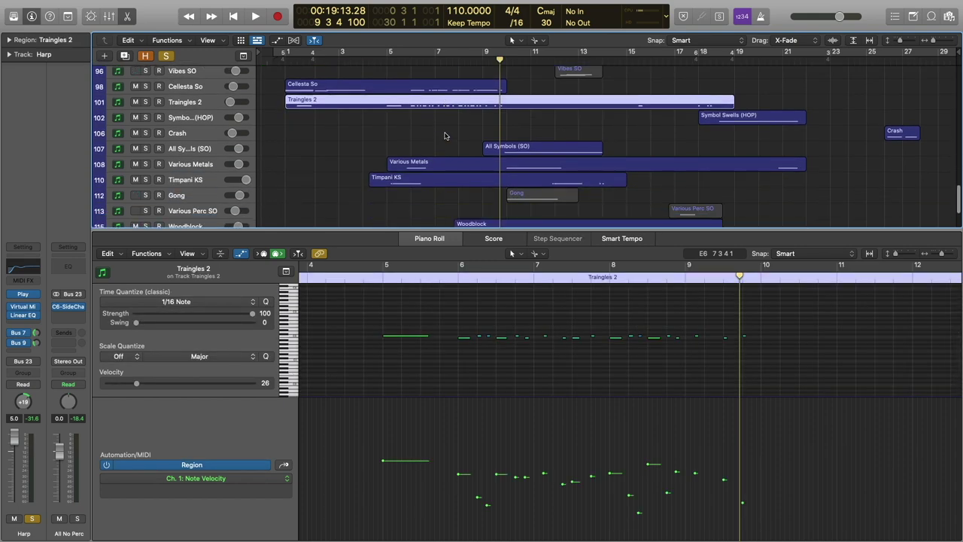
{"action": "scroll", "coordinate": [482, 195], "scroll_direction": "up", "scroll_amount": 3}
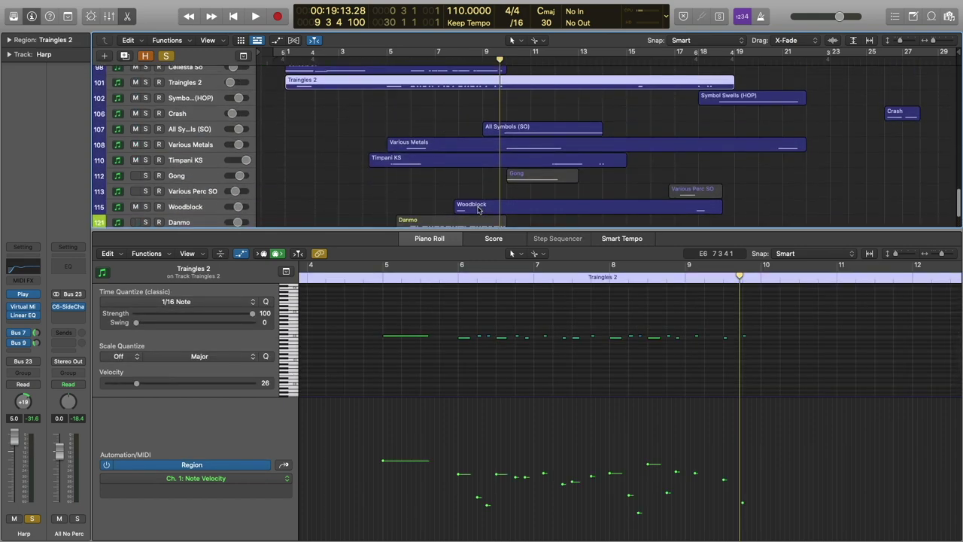
{"action": "left_click", "coordinate": [478, 210], "text": "shift"}
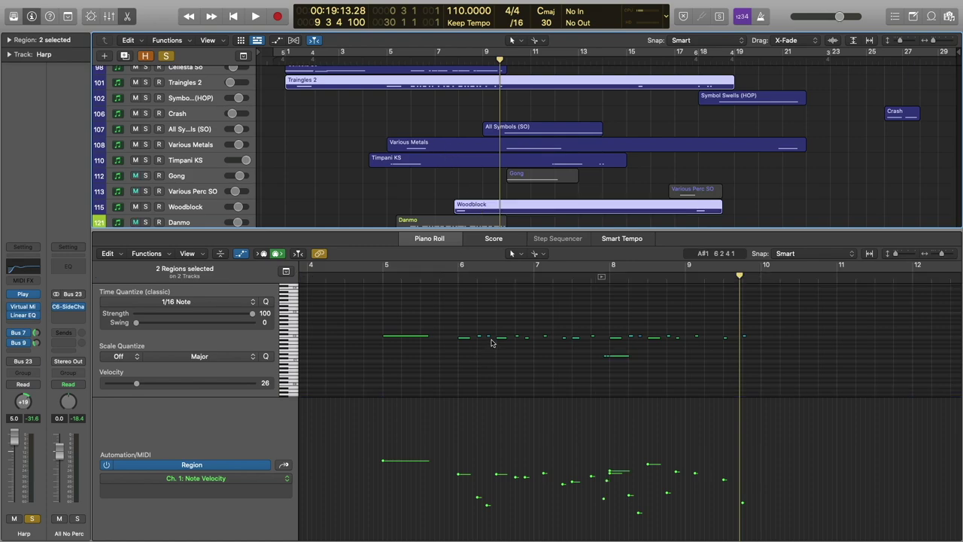
Play the percussion from bar 5 into bar 9 while adding the Various Metals region to the displayed notes.
{"action": "scroll", "coordinate": [491, 343], "scroll_direction": "up", "scroll_amount": 1}
{"action": "left_click", "coordinate": [440, 280]}
{"action": "key", "text": "space"}
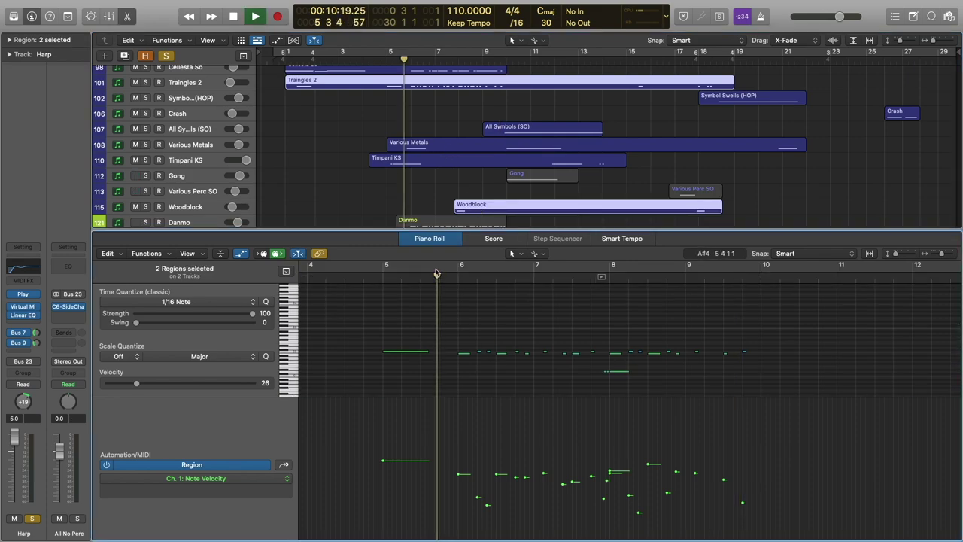
{"action": "left_click", "coordinate": [447, 144], "text": "shift"}
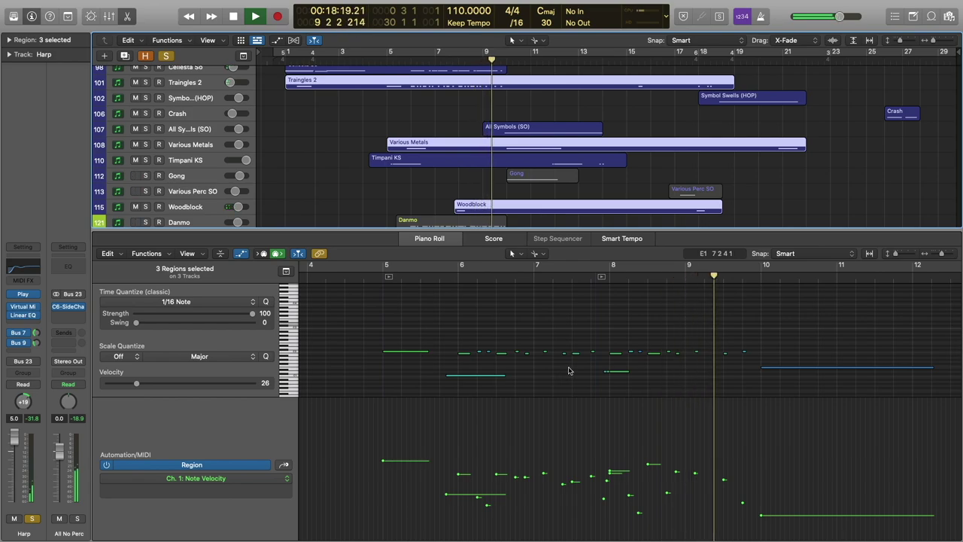
{"action": "key", "text": "space"}
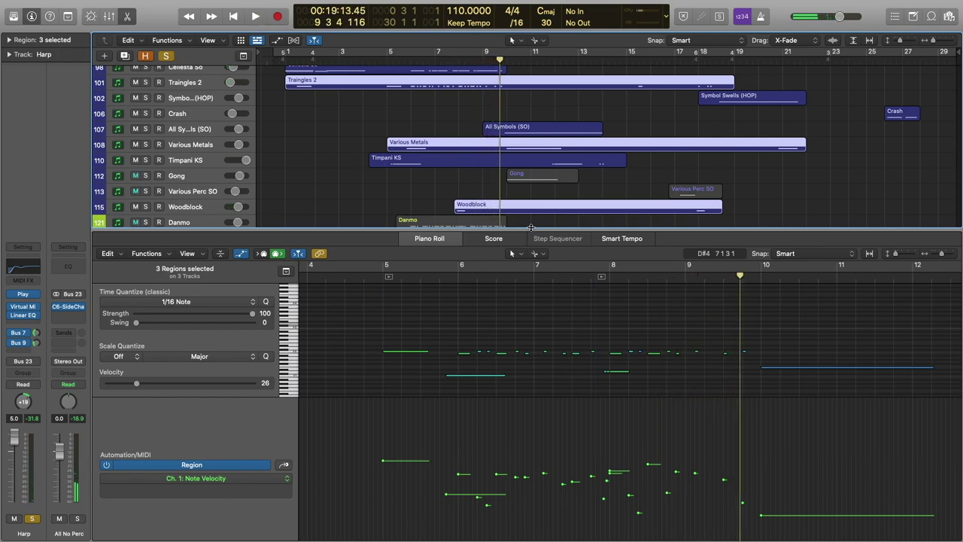
Close the piano roll and clear all track and bus solos.
{"action": "key", "text": "p"}
{"action": "scroll", "coordinate": [501, 230], "scroll_direction": "up", "scroll_amount": 10}
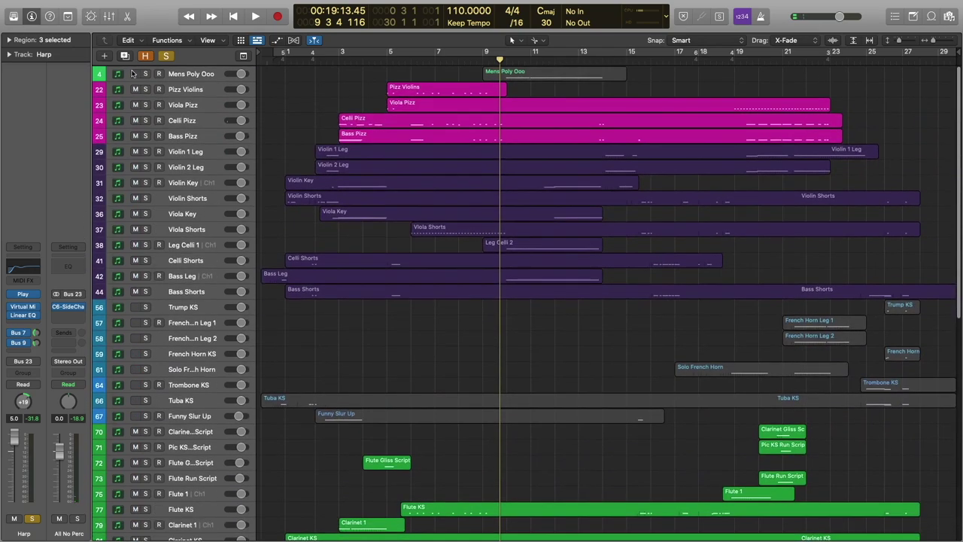
{"action": "left_click", "coordinate": [165, 56]}
Fit all tracks in the arrangement, deselect the regions and play the full orchestra from bar 9 into bar 13.
{"action": "key", "text": "super+Up"}
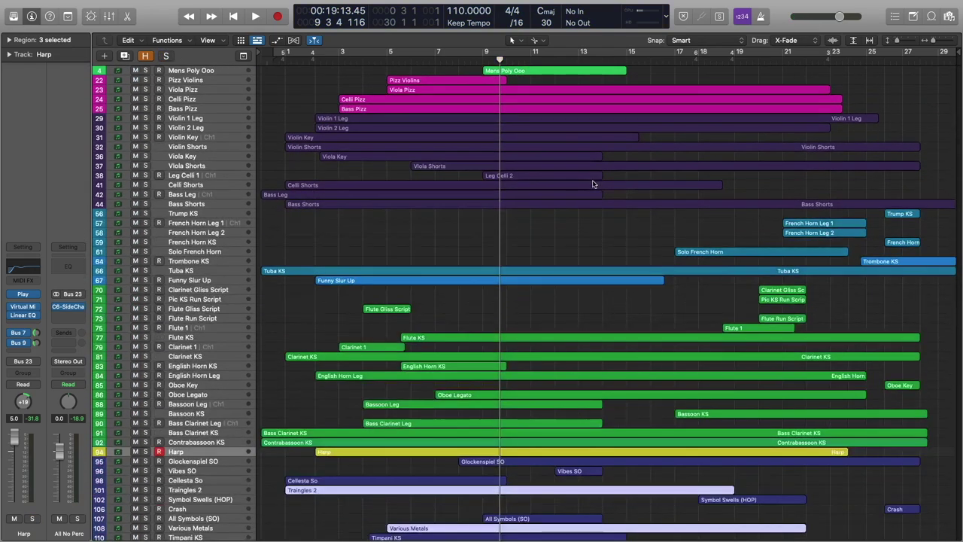
{"action": "key", "text": "super+Up"}
{"action": "left_click", "coordinate": [549, 221]}
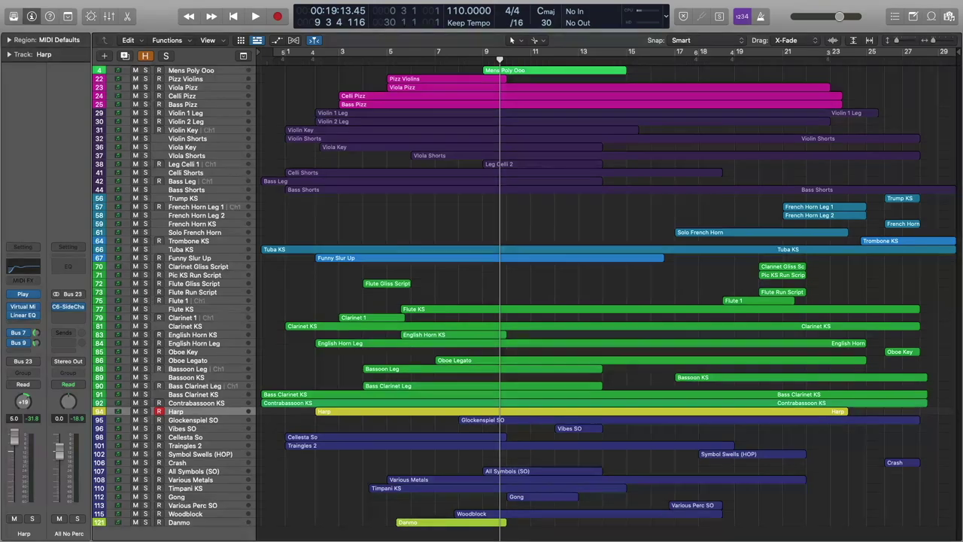
{"action": "left_click", "coordinate": [481, 59]}
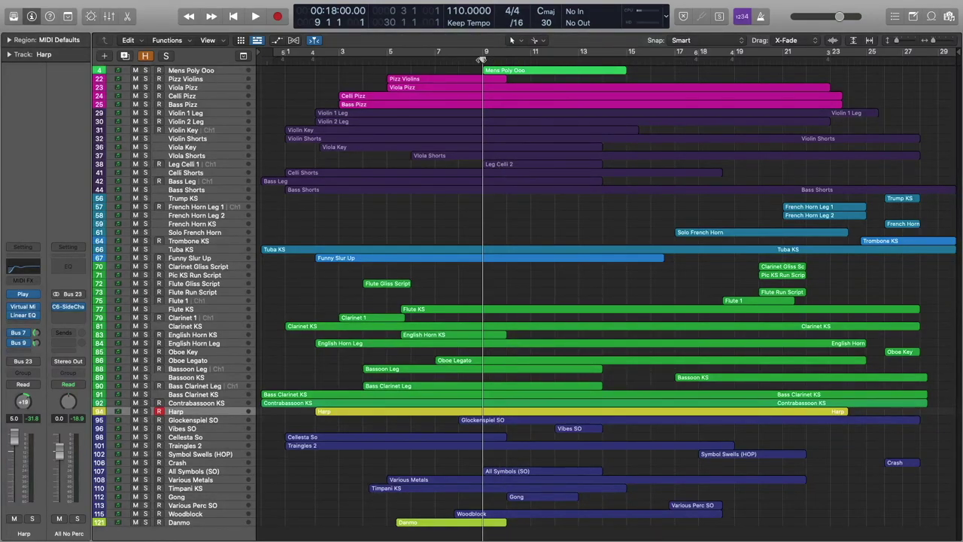
{"action": "key", "text": "space"}
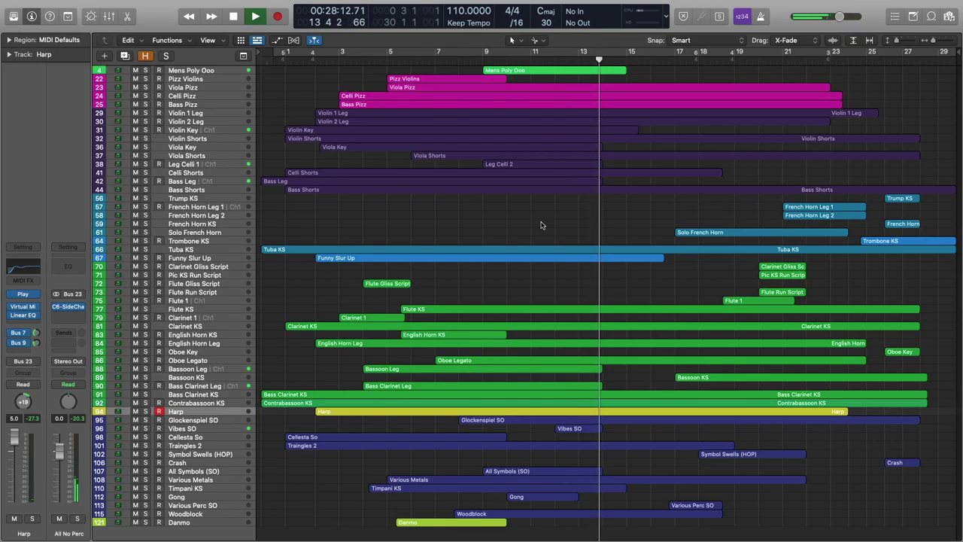
Solo the Mens Poly Ooo track and open its region's notes in the piano roll.
{"action": "key", "text": "super+Down"}
{"action": "key", "text": "super+Down"}
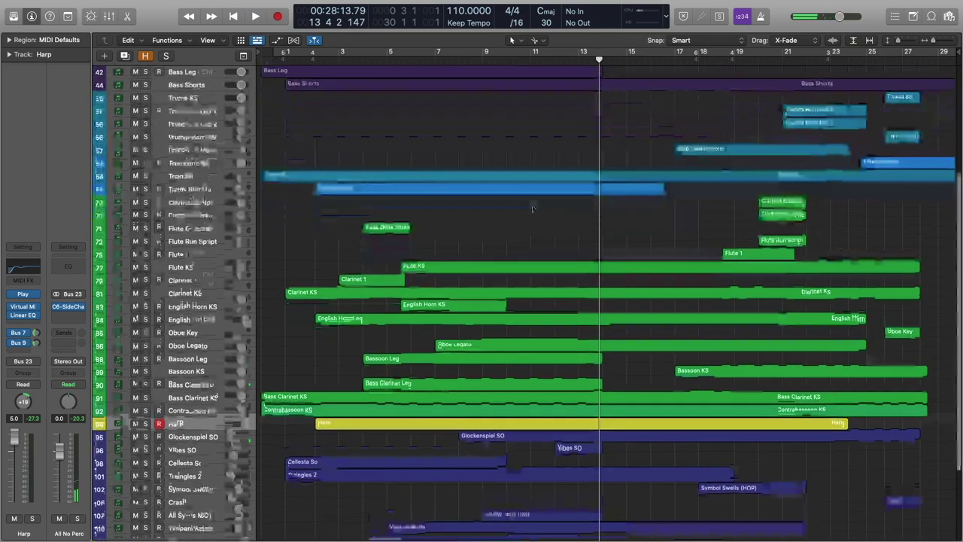
{"action": "scroll", "coordinate": [533, 206], "scroll_direction": "up", "scroll_amount": 6}
{"action": "left_click", "coordinate": [210, 72]}
{"action": "left_click", "coordinate": [299, 97]}
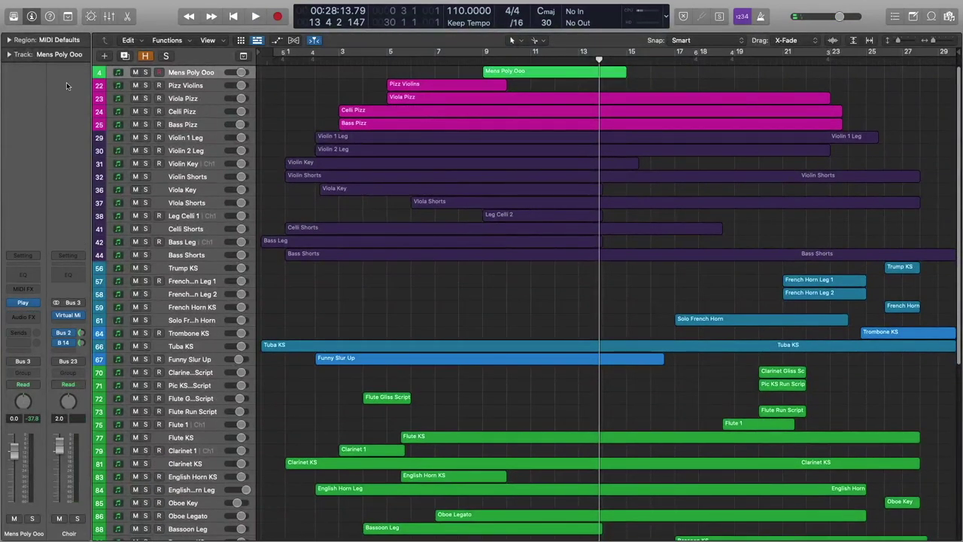
{"action": "left_click", "coordinate": [146, 73]}
{"action": "double_click", "coordinate": [562, 70]}
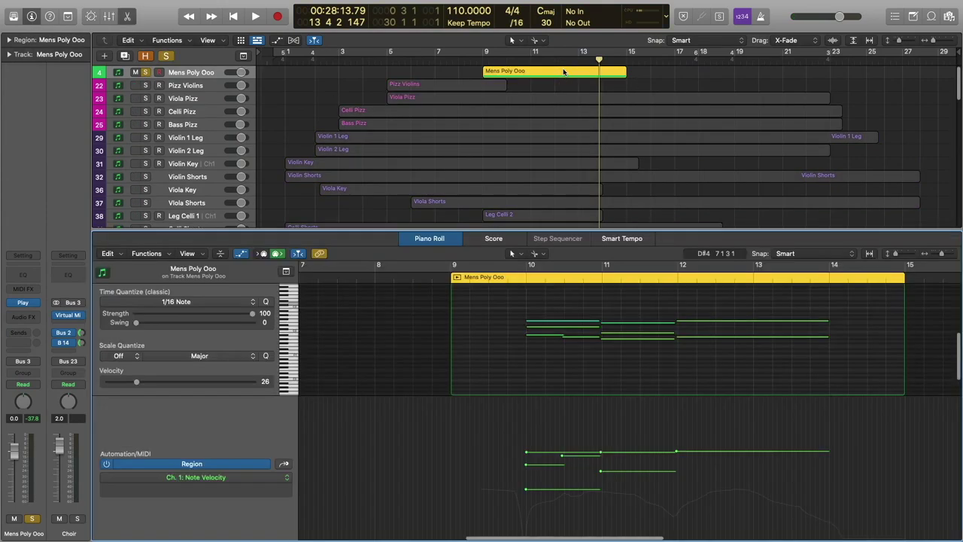
Display the Mens Poly Ooo region's modulation curve and play it from bar 9 into bar 14.
{"action": "left_click", "coordinate": [510, 277]}
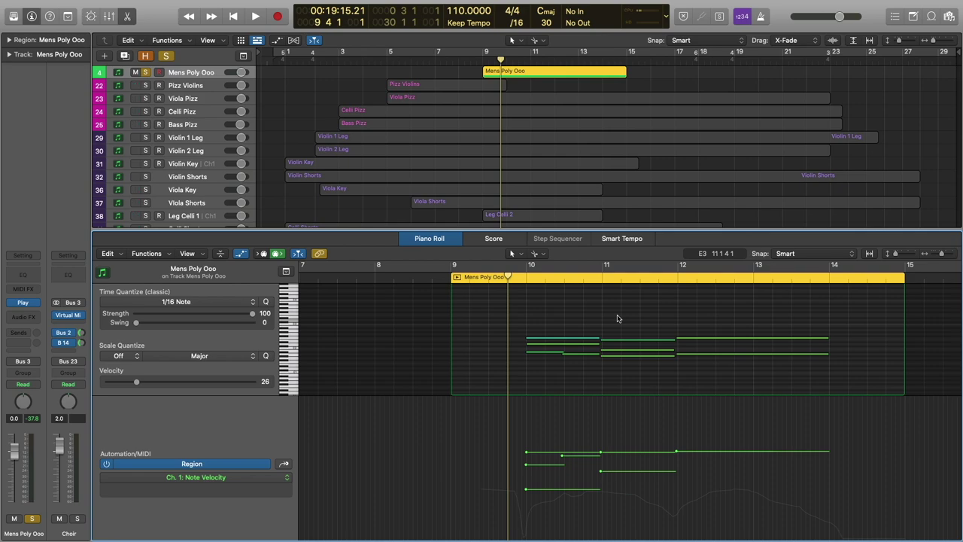
{"action": "left_click", "coordinate": [287, 465]}
{"action": "key", "text": "space"}
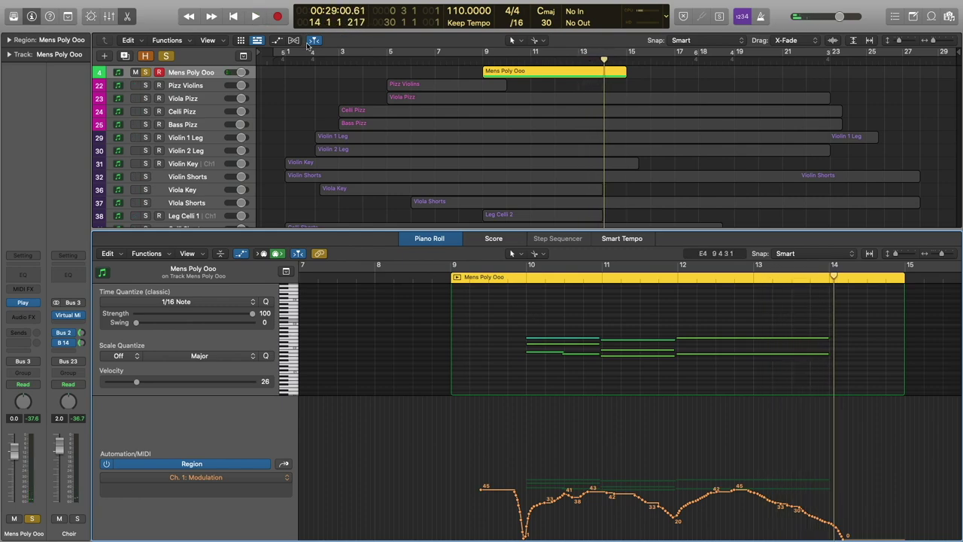
Select the Violin Key track and solo only its Strings bus.
{"action": "scroll", "coordinate": [247, 90], "scroll_direction": "down", "scroll_amount": 1}
{"action": "scroll", "coordinate": [429, 131], "scroll_direction": "up", "scroll_amount": 1}
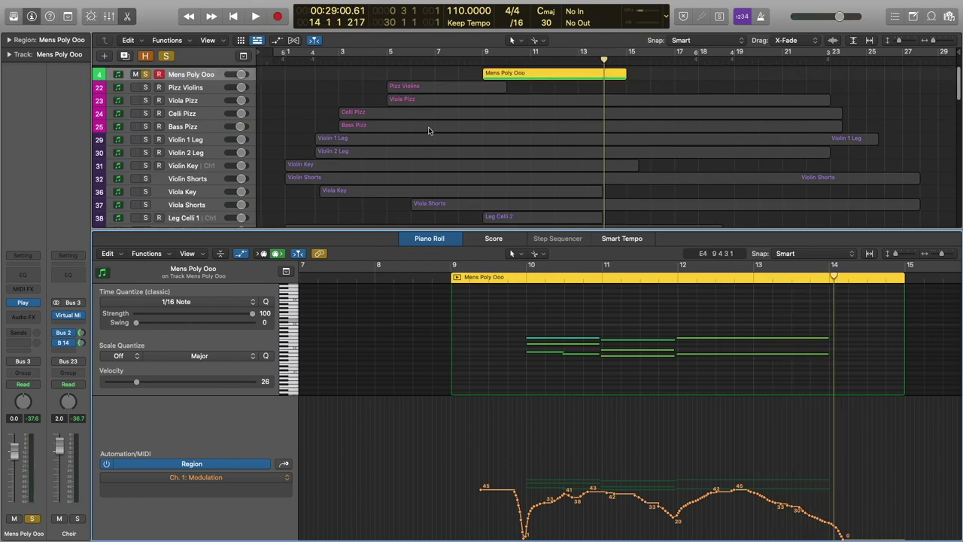
{"action": "scroll", "coordinate": [429, 130], "scroll_direction": "up", "scroll_amount": 2}
{"action": "scroll", "coordinate": [421, 128], "scroll_direction": "down", "scroll_amount": 2}
{"action": "left_click", "coordinate": [203, 163]}
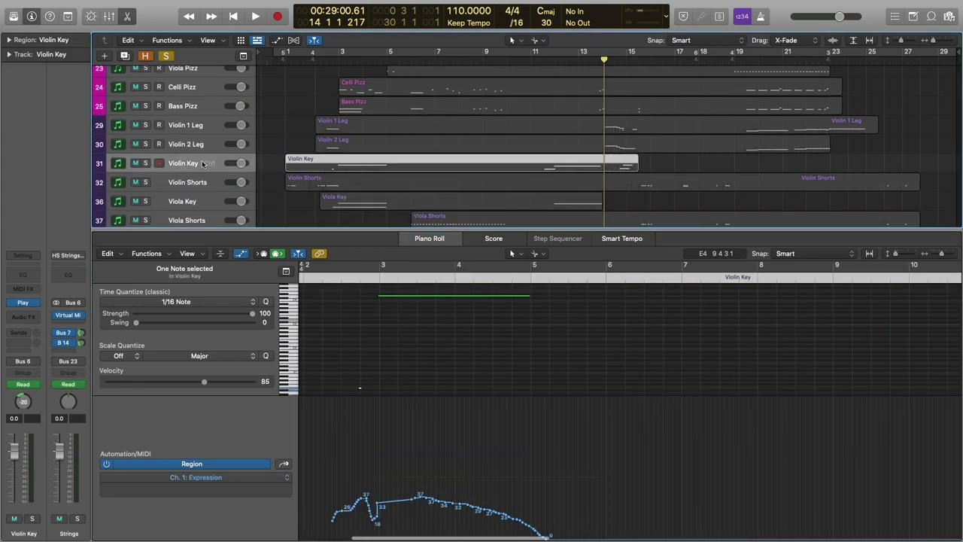
{"action": "left_click", "coordinate": [76, 519]}
{"action": "scroll", "coordinate": [552, 138], "scroll_direction": "down", "scroll_amount": 4}
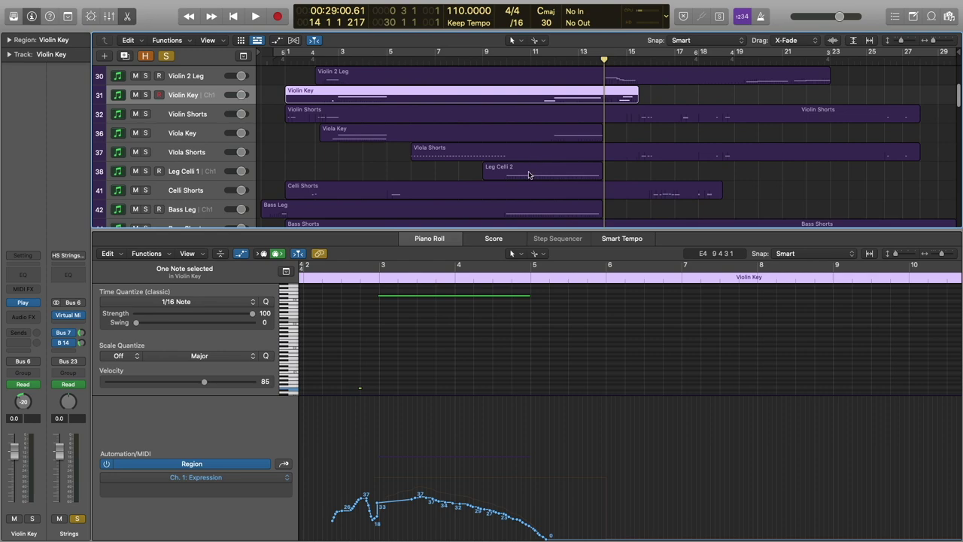
Display the Leg Celli 2 and Bass Leg regions' notes and expression together around bars 10 to 14.
{"action": "left_click", "coordinate": [527, 175]}
{"action": "left_click", "coordinate": [515, 215], "text": "shift"}
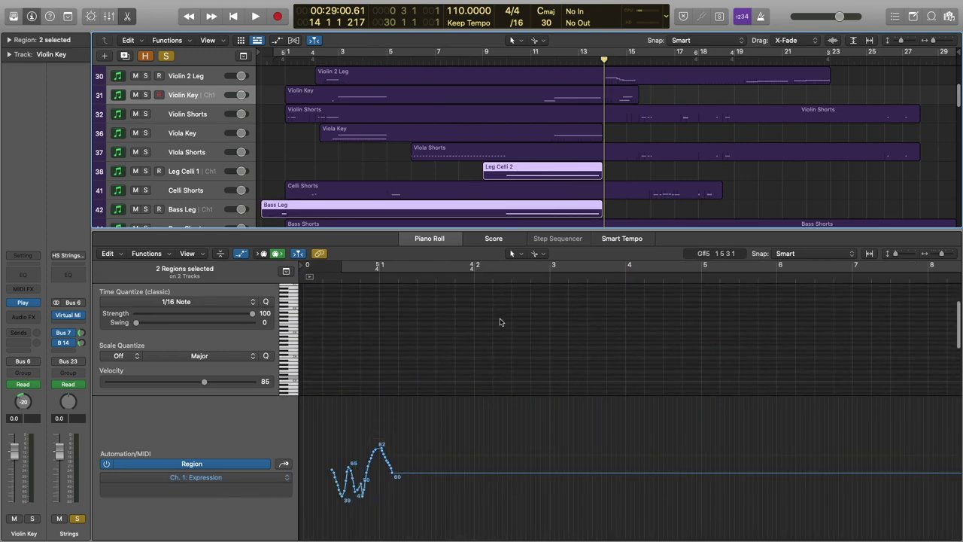
{"action": "scroll", "coordinate": [632, 312], "scroll_direction": "down", "scroll_amount": 10}
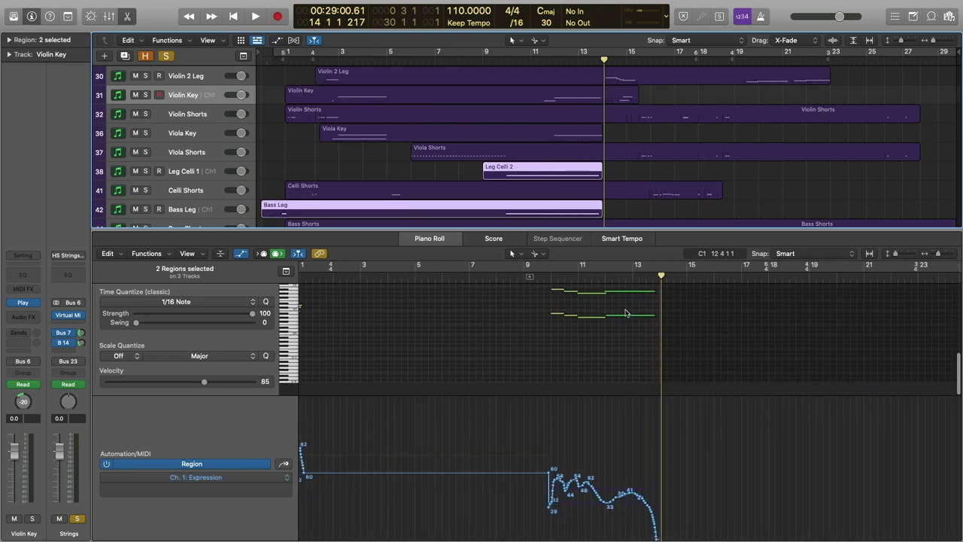
{"action": "scroll", "coordinate": [625, 312], "scroll_direction": "up", "scroll_amount": 5}
{"action": "scroll", "coordinate": [623, 308], "scroll_direction": "up", "scroll_amount": 2}
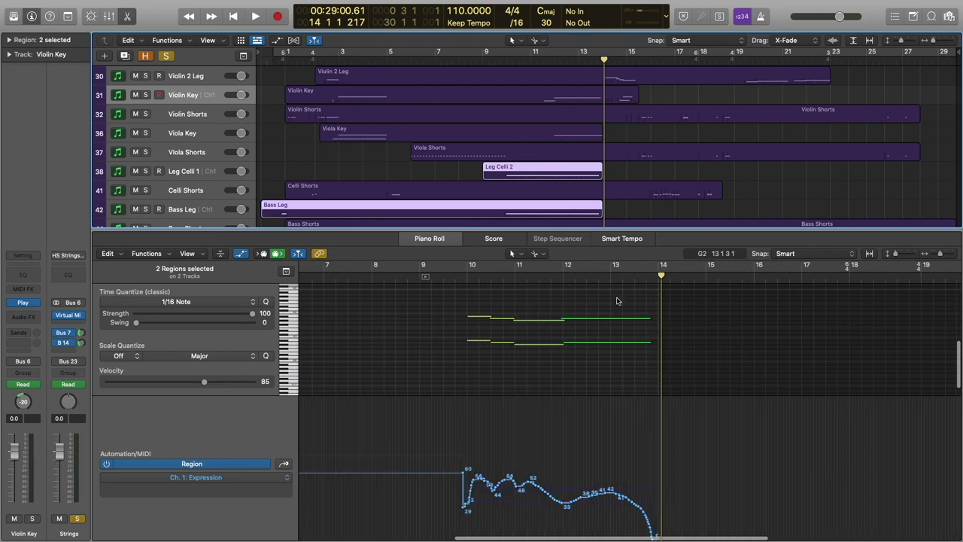
Add the Viola Key and Violin Key regions to the displayed notes and play the strings from bar 9 into bar 13.
{"action": "left_click", "coordinate": [583, 134], "text": "shift"}
{"action": "left_click", "coordinate": [578, 97], "text": "shift"}
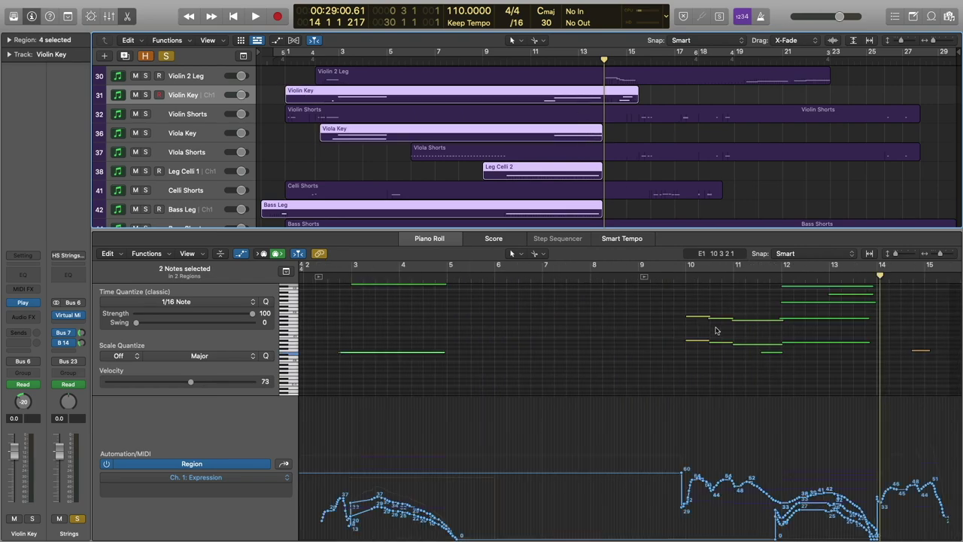
{"action": "scroll", "coordinate": [714, 329], "scroll_direction": "right", "scroll_amount": 5}
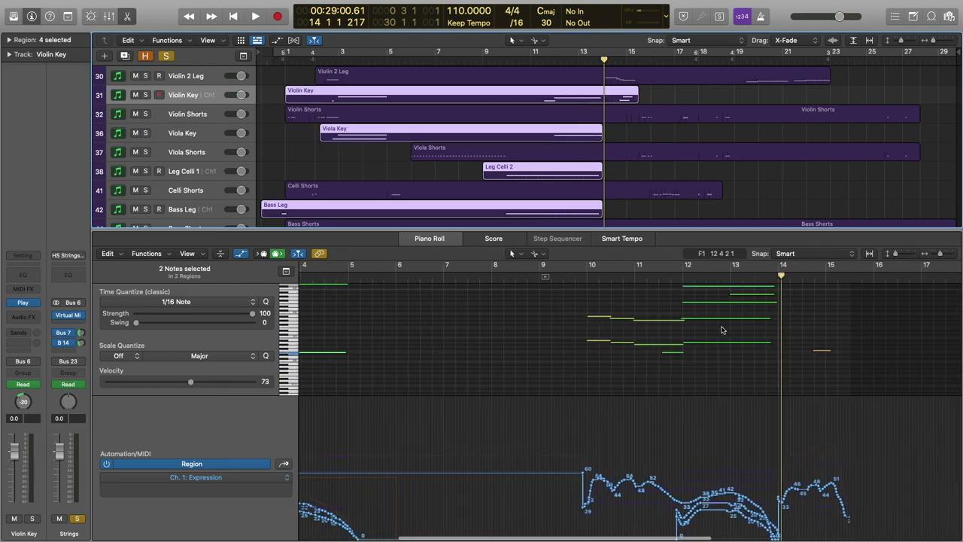
{"action": "left_click", "coordinate": [562, 280]}
{"action": "key", "text": "space"}
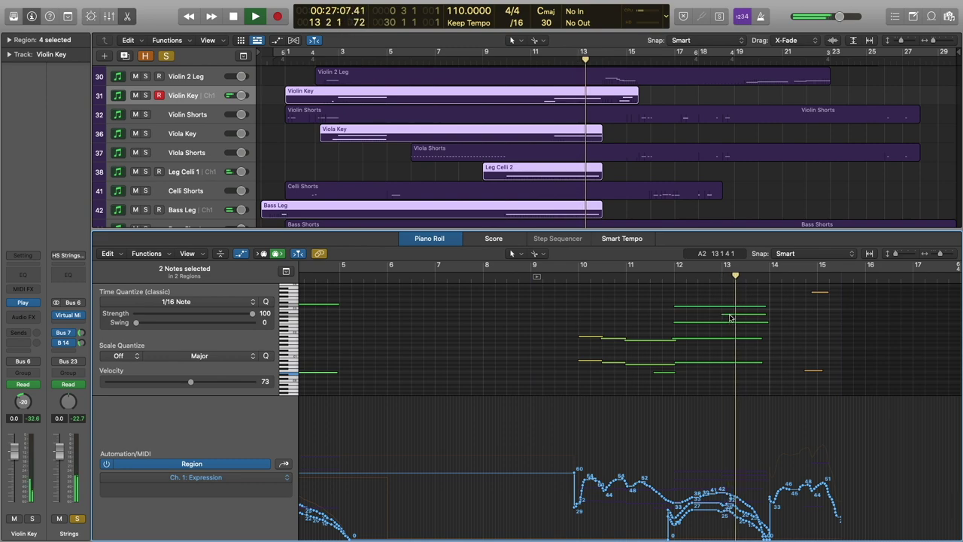
{"action": "key", "text": "space"}
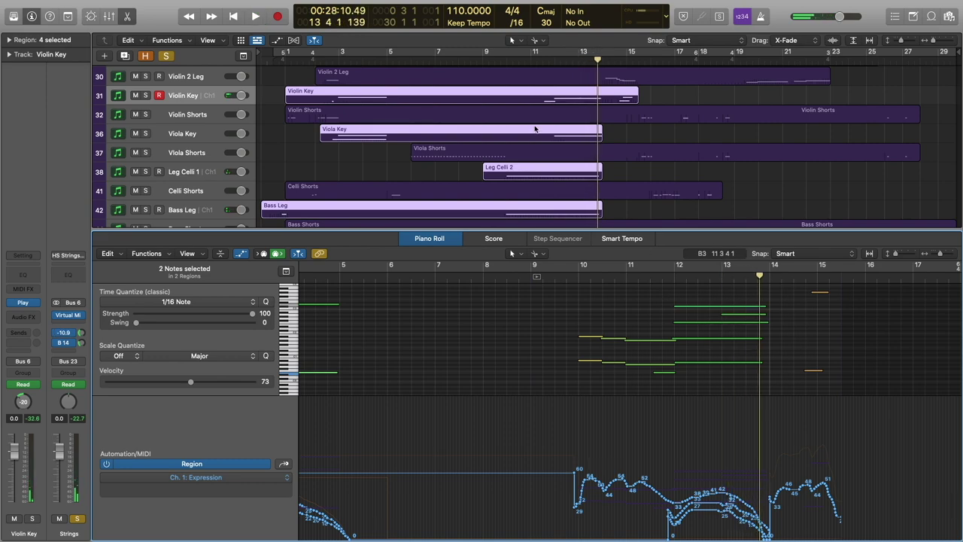
Select the Bassoon Leg track and solo only its Woodwinds bus.
{"action": "scroll", "coordinate": [535, 129], "scroll_direction": "down", "scroll_amount": 15}
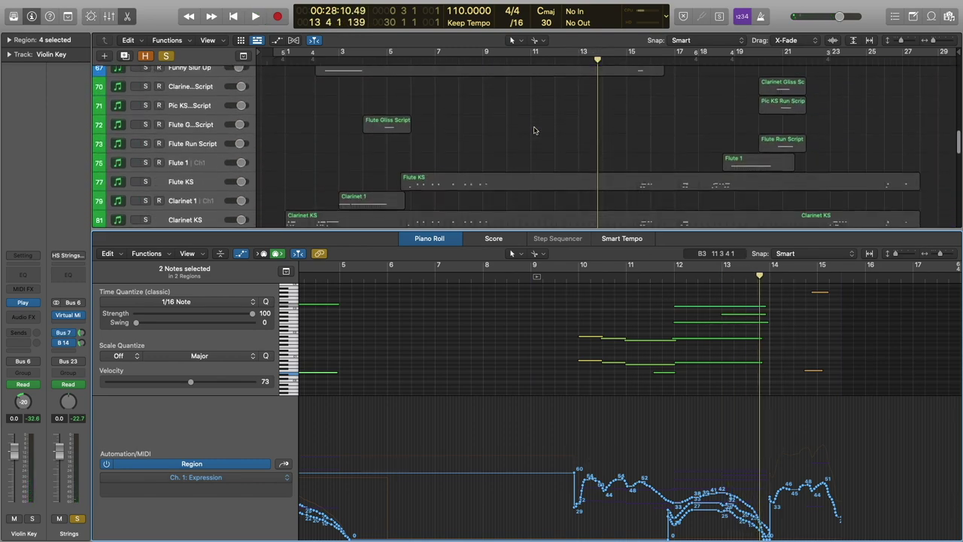
{"action": "scroll", "coordinate": [534, 131], "scroll_direction": "down", "scroll_amount": 5}
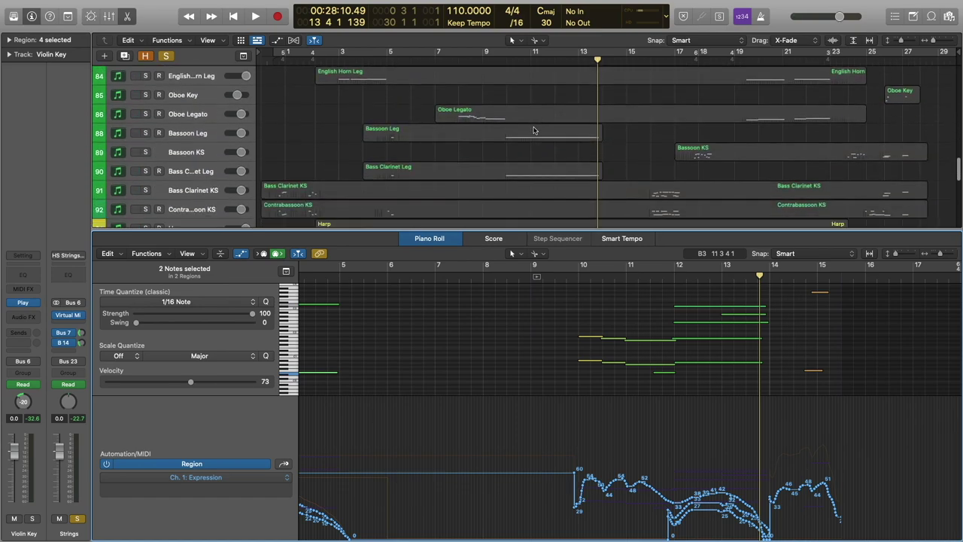
{"action": "left_click", "coordinate": [198, 127]}
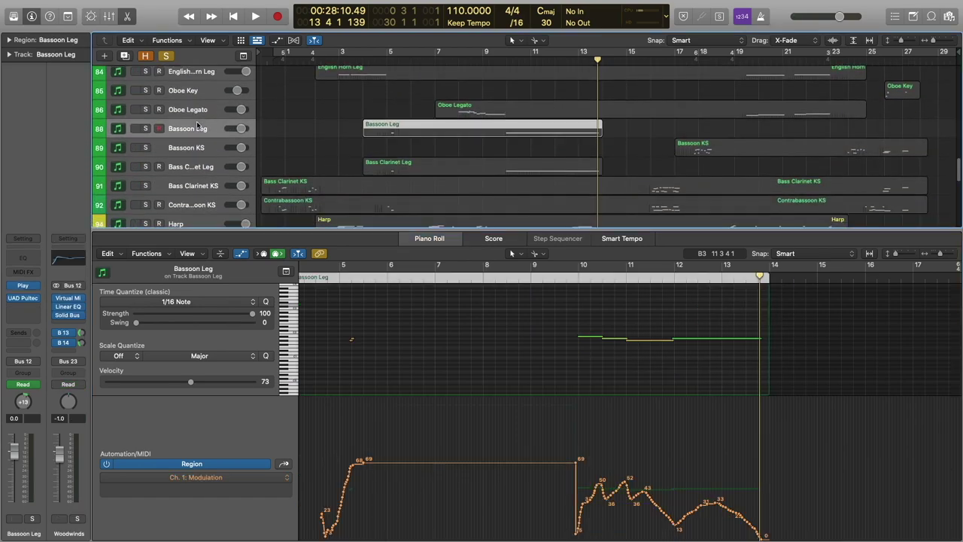
{"action": "left_click", "coordinate": [76, 519]}
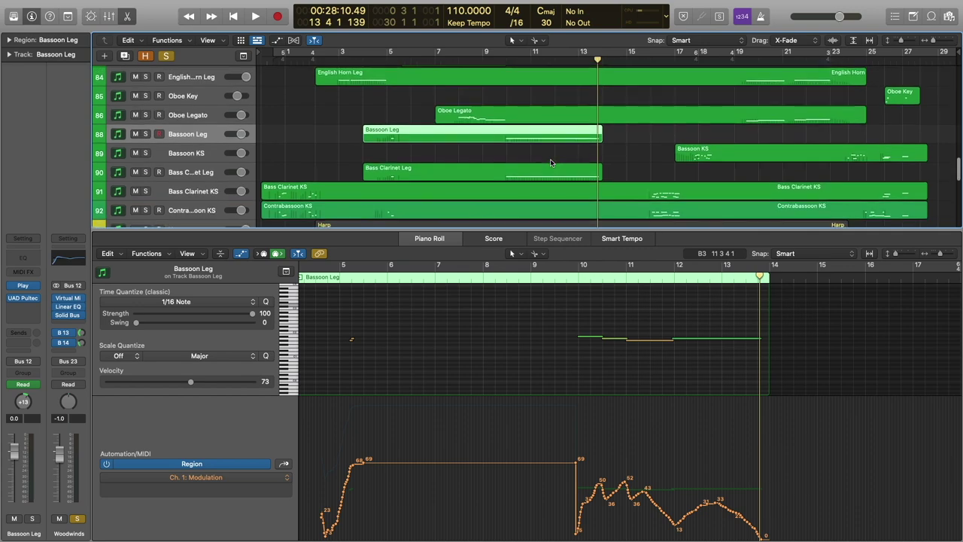
Display the Bassoon Leg and Bass Clarinet Leg regions together and play the woodwinds from bar 9 into bar 13.
{"action": "scroll", "coordinate": [550, 162], "scroll_direction": "up", "scroll_amount": 2}
{"action": "left_click", "coordinate": [527, 208], "text": "shift"}
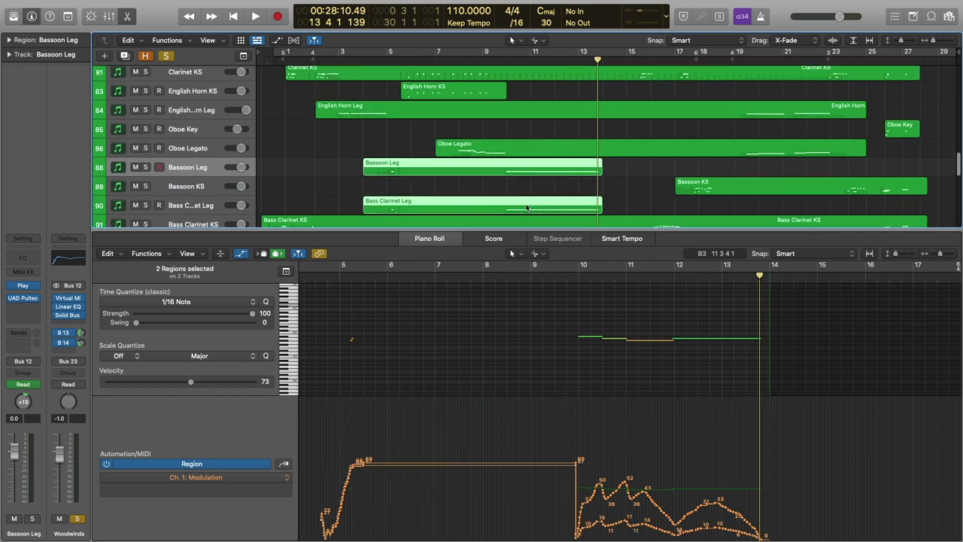
{"action": "scroll", "coordinate": [572, 316], "scroll_direction": "up", "scroll_amount": 2}
{"action": "left_click", "coordinate": [567, 275]}
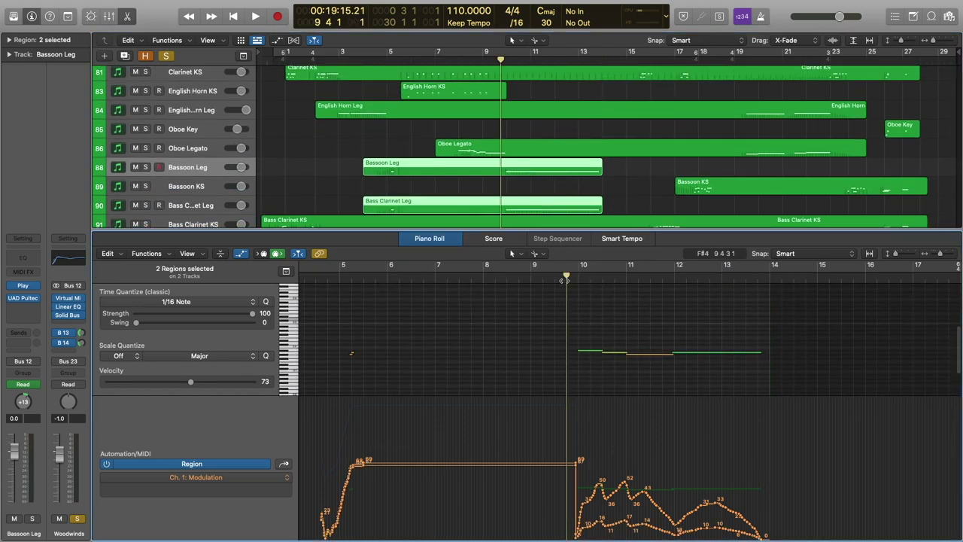
{"action": "scroll", "coordinate": [598, 121], "scroll_direction": "up", "scroll_amount": 3}
{"action": "scroll", "coordinate": [598, 121], "scroll_direction": "up", "scroll_amount": 4}
{"action": "key", "text": "space"}
{"action": "scroll", "coordinate": [598, 121], "scroll_direction": "down", "scroll_amount": 5}
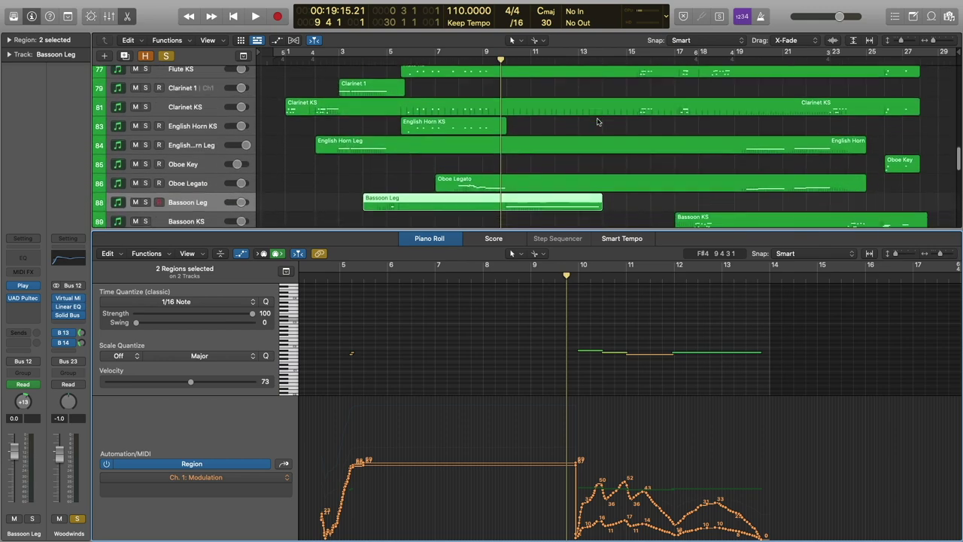
{"action": "scroll", "coordinate": [598, 121], "scroll_direction": "down", "scroll_amount": 2}
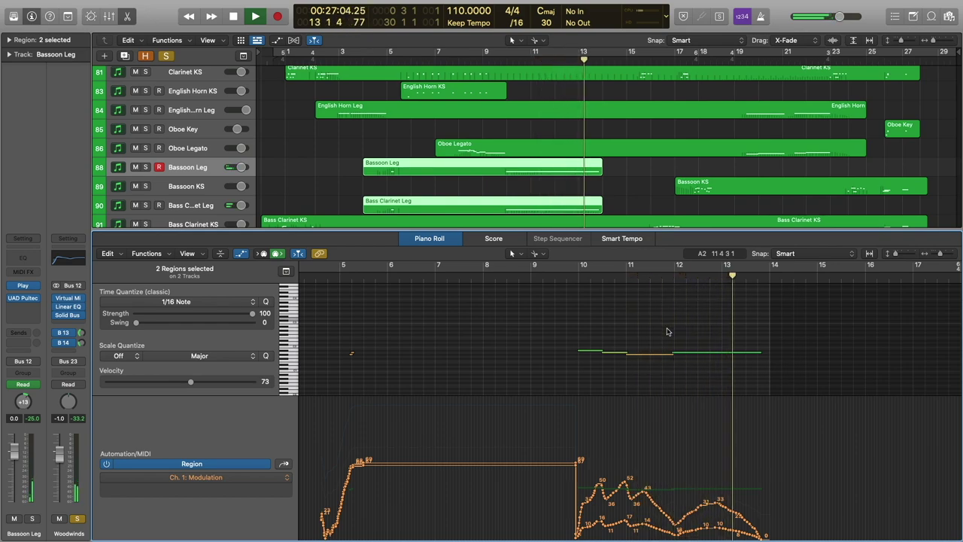
{"action": "key", "text": "space"}
Solo only the Harp track with its notes displayed and set the playhead to bar 9, beat 4.
{"action": "scroll", "coordinate": [611, 152], "scroll_direction": "down", "scroll_amount": 5}
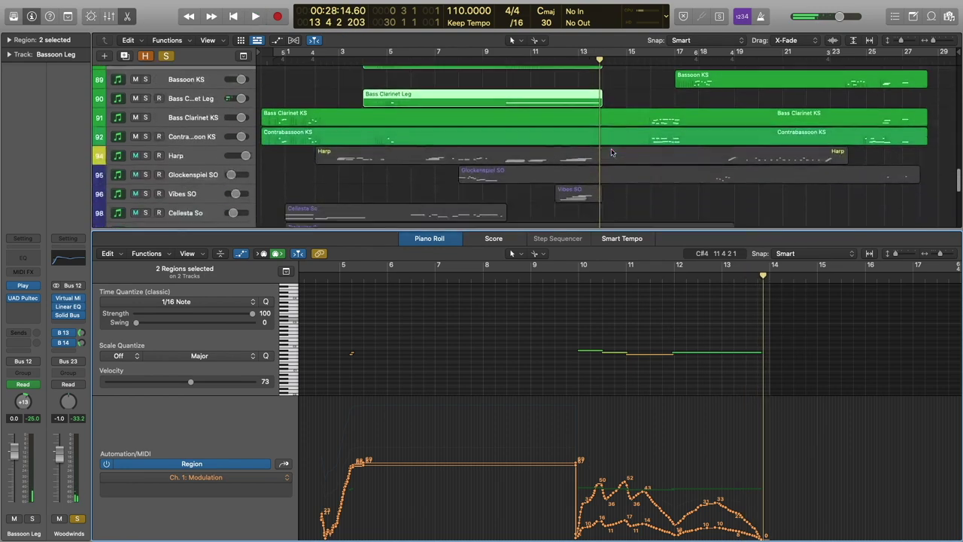
{"action": "left_click", "coordinate": [186, 110]}
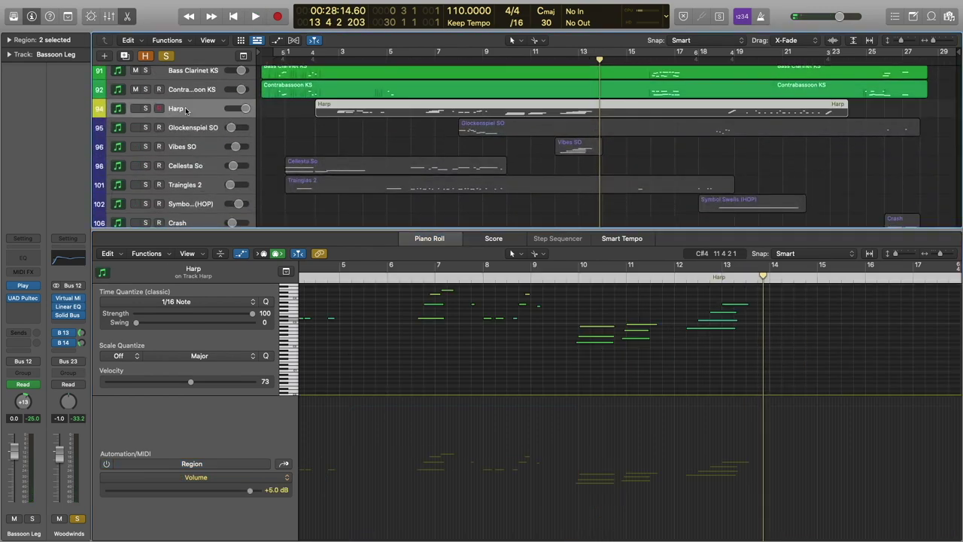
{"action": "left_click", "coordinate": [146, 109]}
{"action": "scroll", "coordinate": [557, 112], "scroll_direction": "down", "scroll_amount": 3}
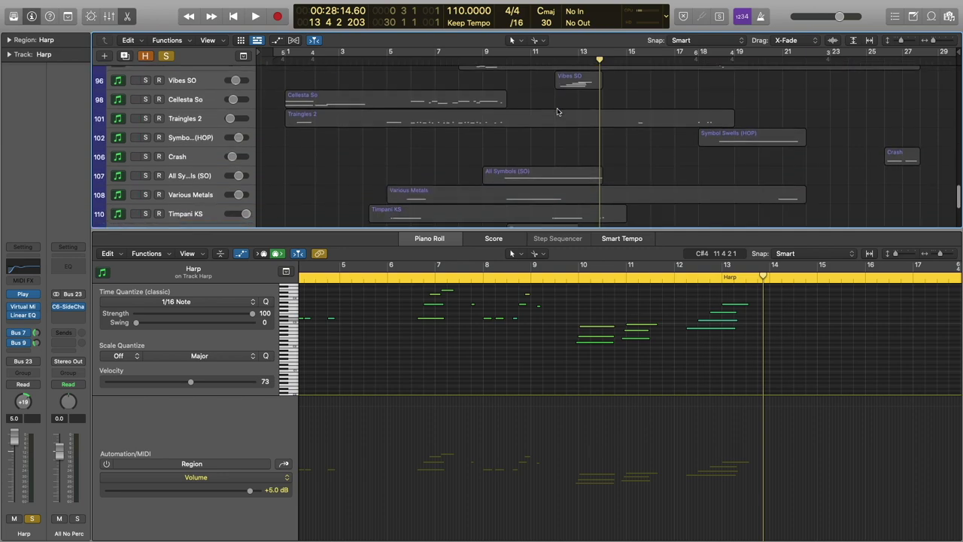
{"action": "scroll", "coordinate": [550, 113], "scroll_direction": "up", "scroll_amount": 3}
{"action": "scroll", "coordinate": [512, 76], "scroll_direction": "up", "scroll_amount": 1}
{"action": "left_click", "coordinate": [500, 68]}
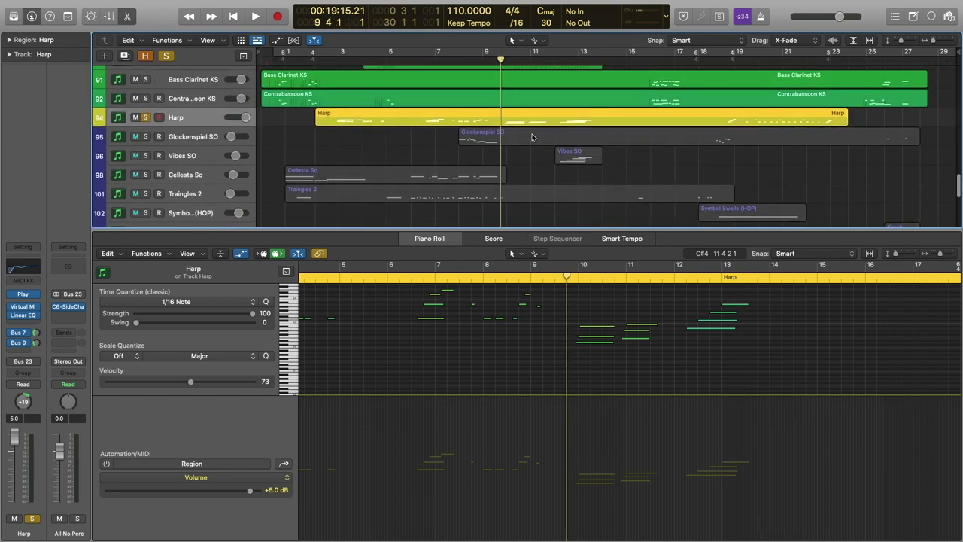
Play the soloed harp part from bar 9, beat 4 into bar 13.
{"action": "scroll", "coordinate": [606, 312], "scroll_direction": "up", "scroll_amount": 1}
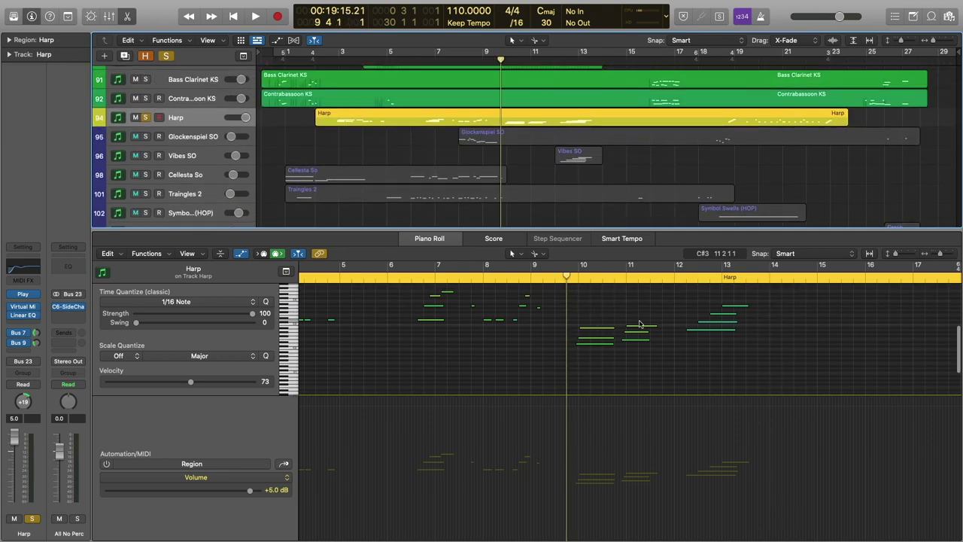
{"action": "left_click", "coordinate": [617, 307]}
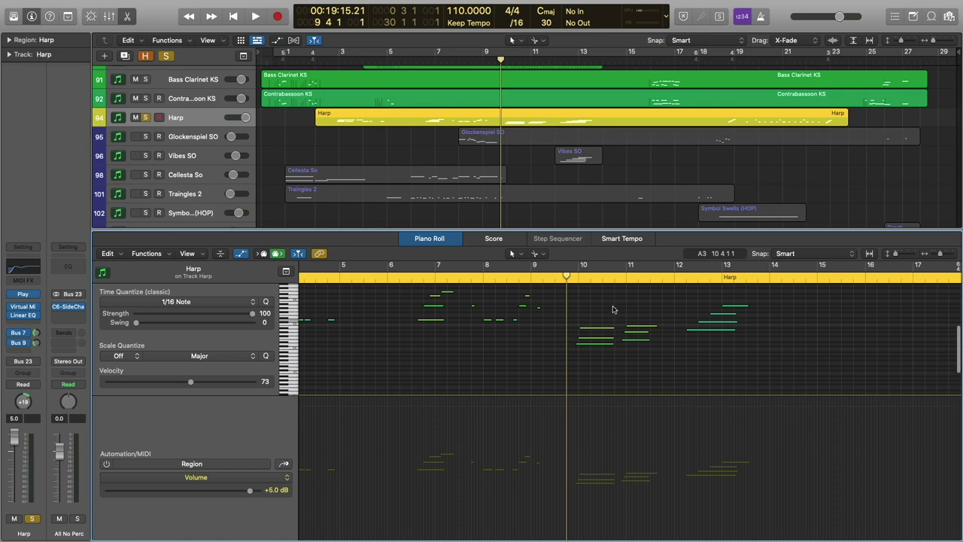
{"action": "key", "text": "space"}
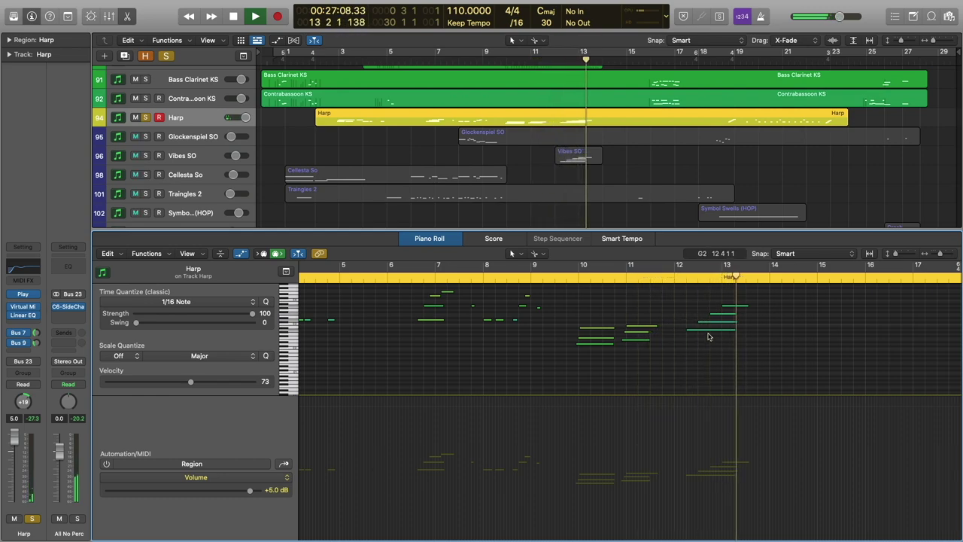
{"action": "key", "text": "space"}
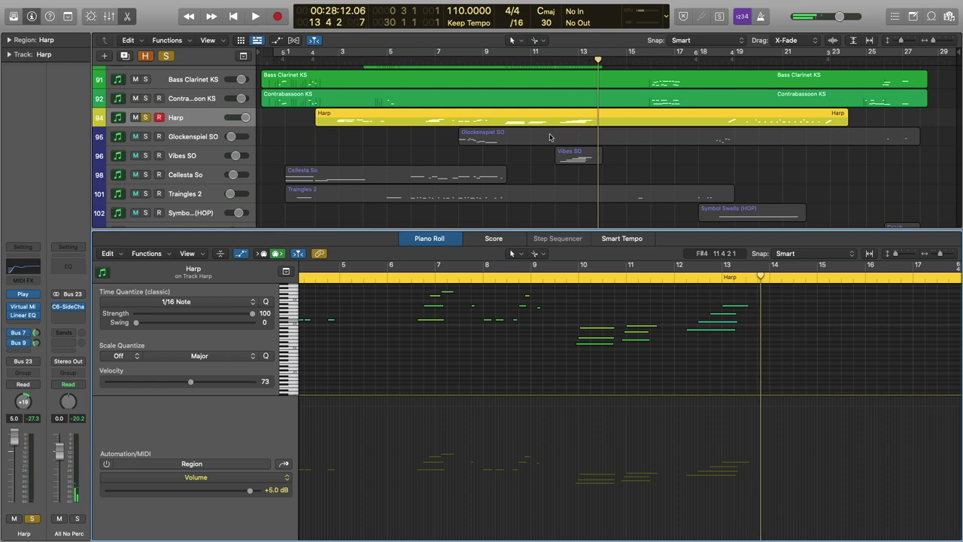
Select the Glockenspiel SO track and solo its orchestral percussion bus.
{"action": "scroll", "coordinate": [550, 137], "scroll_direction": "down", "scroll_amount": 3}
{"action": "scroll", "coordinate": [549, 137], "scroll_direction": "up", "scroll_amount": 2}
{"action": "left_click", "coordinate": [192, 114]}
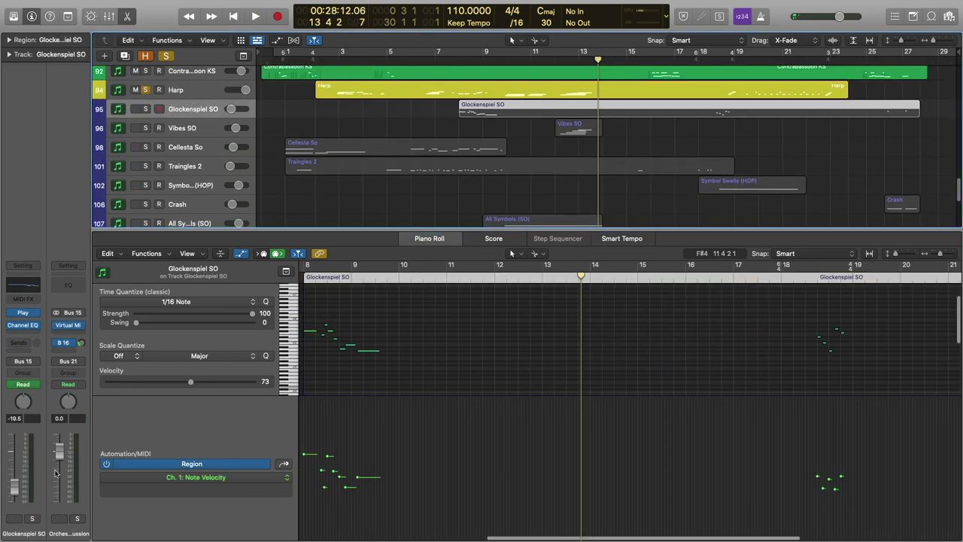
{"action": "left_click", "coordinate": [76, 520]}
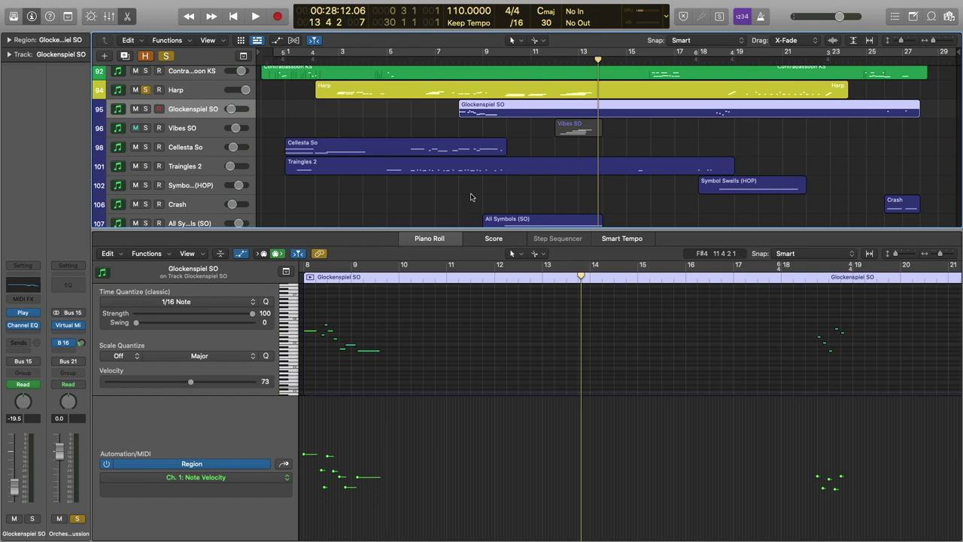
Solo the Vibes SO track and display the notes of its region.
{"action": "left_click", "coordinate": [147, 128]}
{"action": "left_click", "coordinate": [533, 138]}
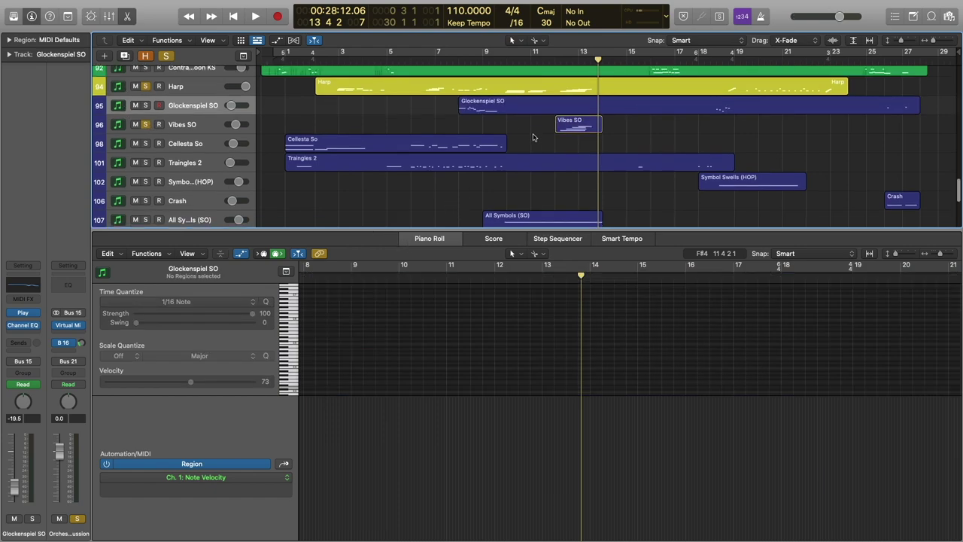
{"action": "scroll", "coordinate": [575, 126], "scroll_direction": "down", "scroll_amount": 1}
{"action": "left_click", "coordinate": [575, 122]}
{"action": "scroll", "coordinate": [551, 128], "scroll_direction": "down", "scroll_amount": 1}
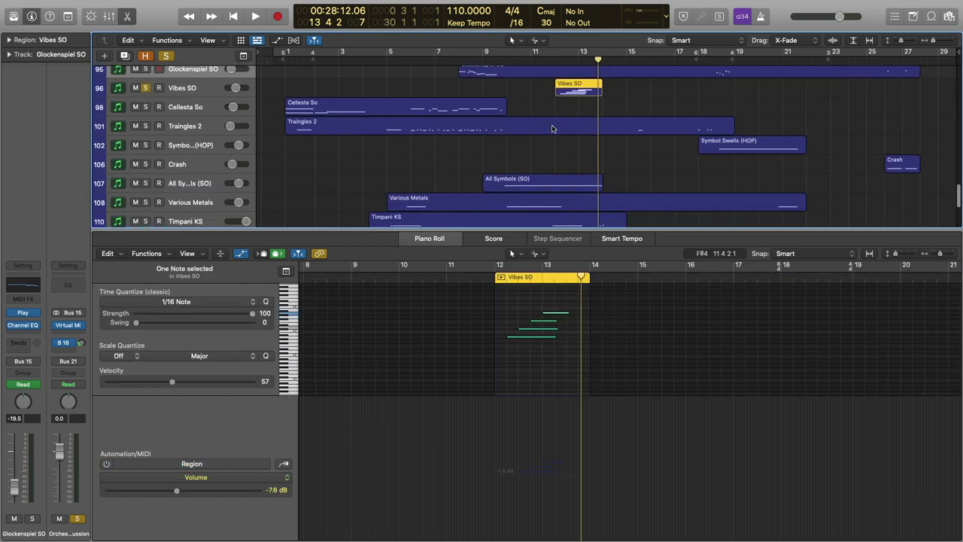
Add the All Symbols (SO), Various Metals and Gong regions to the displayed notes and solo the Gong track.
{"action": "left_click", "coordinate": [534, 184], "text": "shift"}
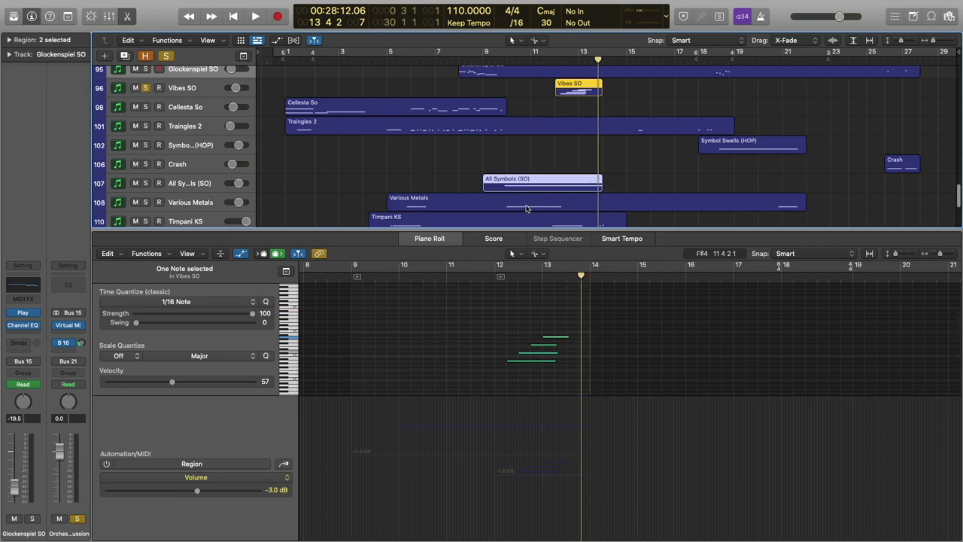
{"action": "left_click", "coordinate": [527, 205], "text": "shift"}
{"action": "scroll", "coordinate": [535, 142], "scroll_direction": "down", "scroll_amount": 1}
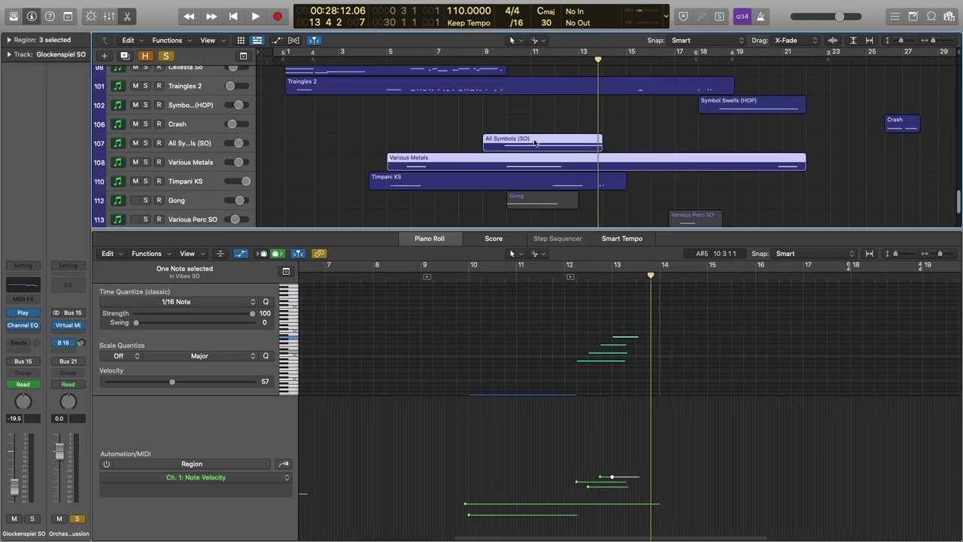
{"action": "scroll", "coordinate": [535, 142], "scroll_direction": "down", "scroll_amount": 1}
{"action": "left_click", "coordinate": [524, 197], "text": "shift"}
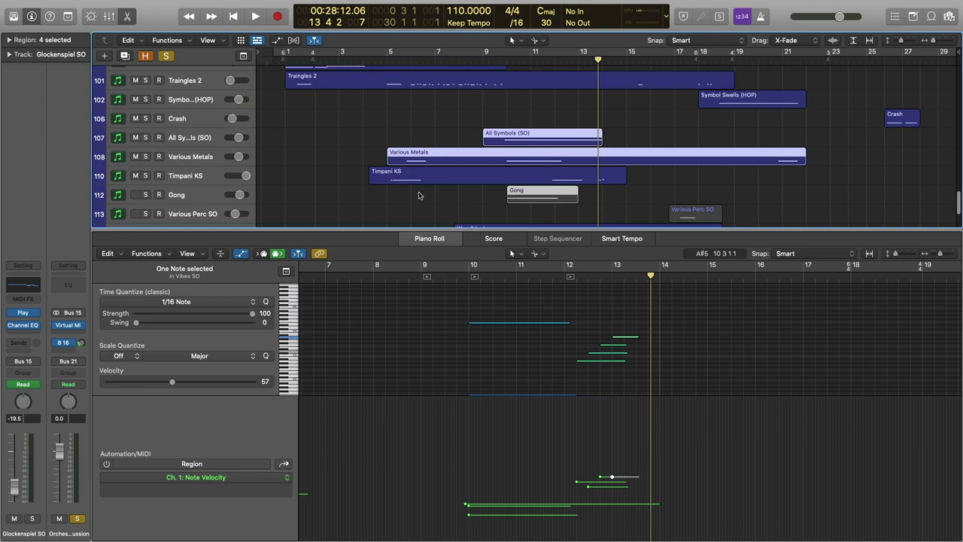
{"action": "left_click", "coordinate": [146, 195]}
{"action": "scroll", "coordinate": [590, 150], "scroll_direction": "down", "scroll_amount": 1}
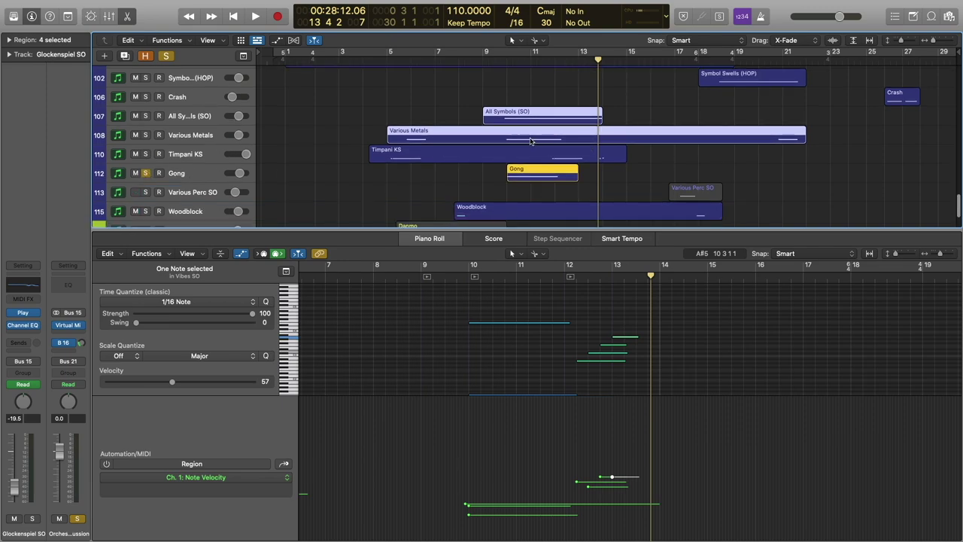
Set the playhead to bar 9, beat 3 and add the Timpani KS region to the displayed notes.
{"action": "scroll", "coordinate": [529, 141], "scroll_direction": "down", "scroll_amount": 2}
{"action": "scroll", "coordinate": [526, 140], "scroll_direction": "up", "scroll_amount": 3}
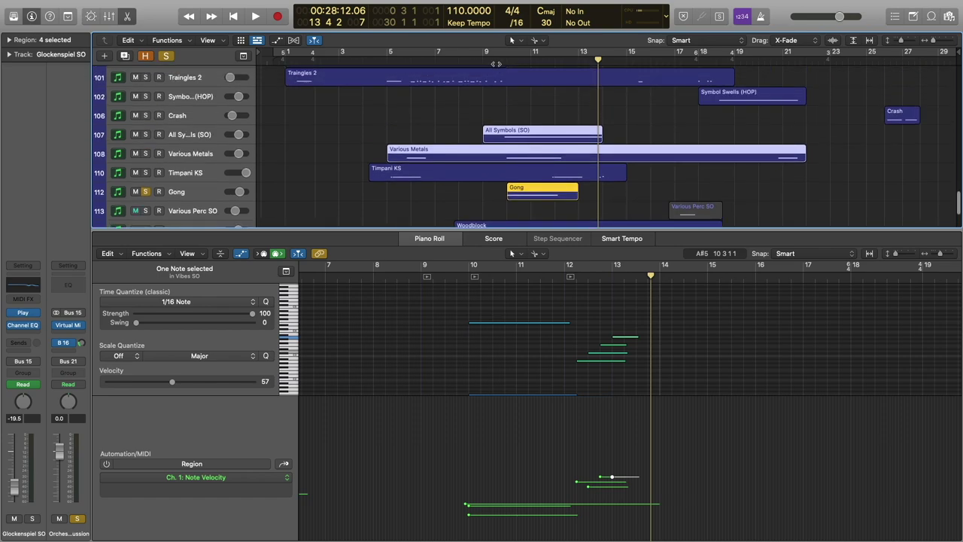
{"action": "left_click", "coordinate": [497, 64]}
{"action": "left_click", "coordinate": [586, 176], "text": "shift"}
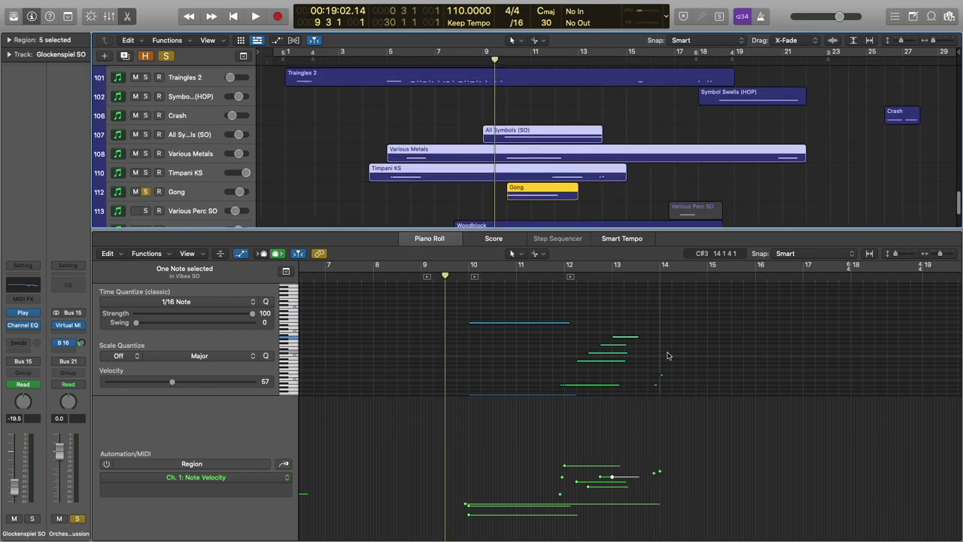
Play the soloed percussion from bar 9, beat 3 into bar 13.
{"action": "scroll", "coordinate": [667, 355], "scroll_direction": "down", "scroll_amount": 3}
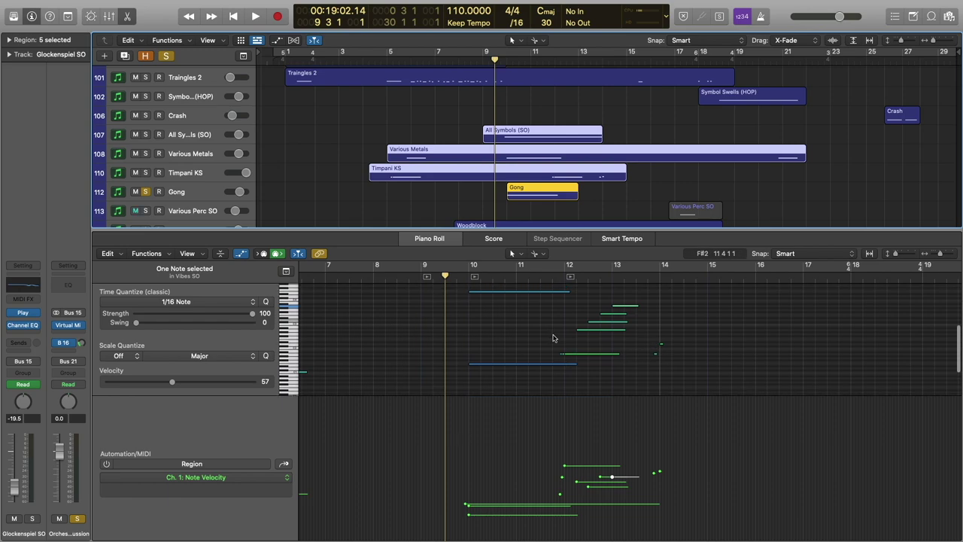
{"action": "scroll", "coordinate": [553, 337], "scroll_direction": "up", "scroll_amount": 1}
{"action": "key", "text": "space"}
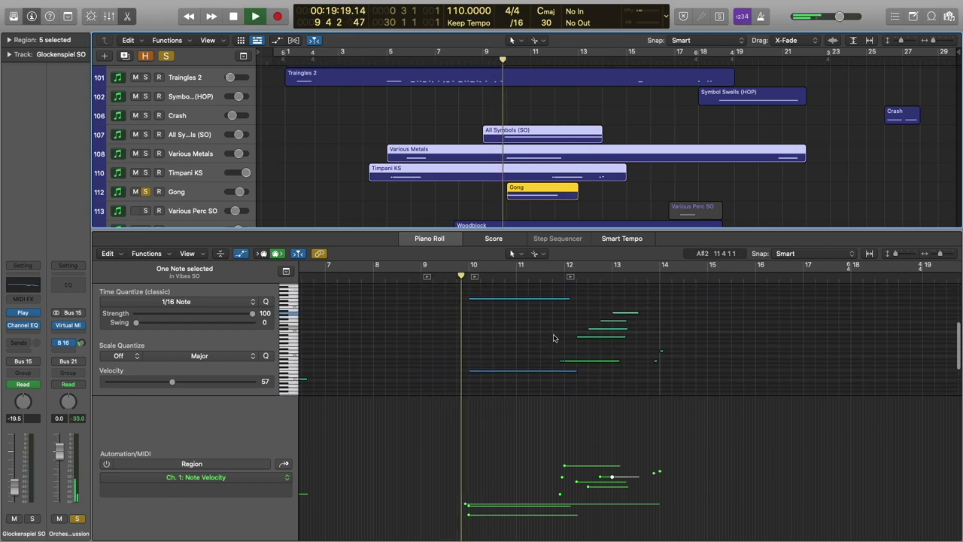
{"action": "scroll", "coordinate": [552, 340], "scroll_direction": "up", "scroll_amount": 1}
{"action": "scroll", "coordinate": [551, 341], "scroll_direction": "up", "scroll_amount": 1}
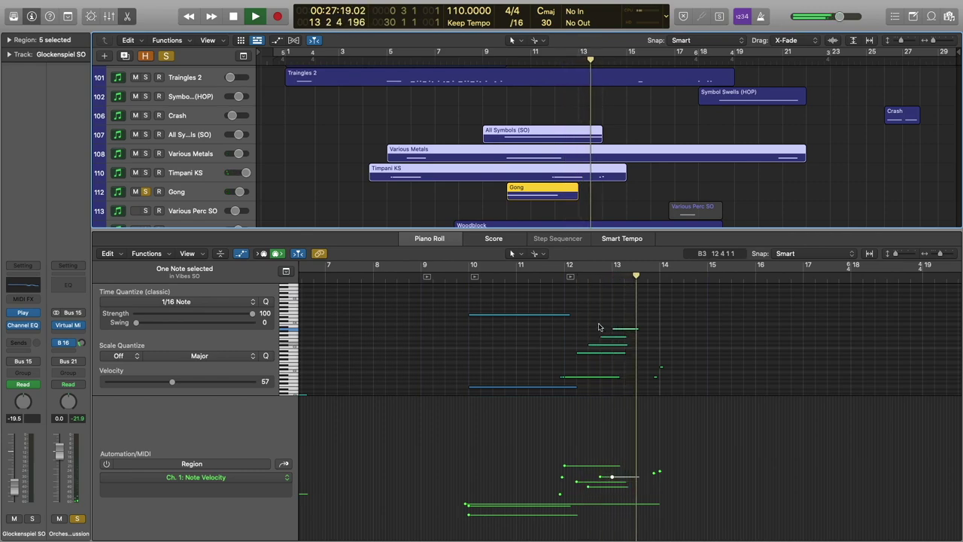
{"action": "key", "text": "space"}
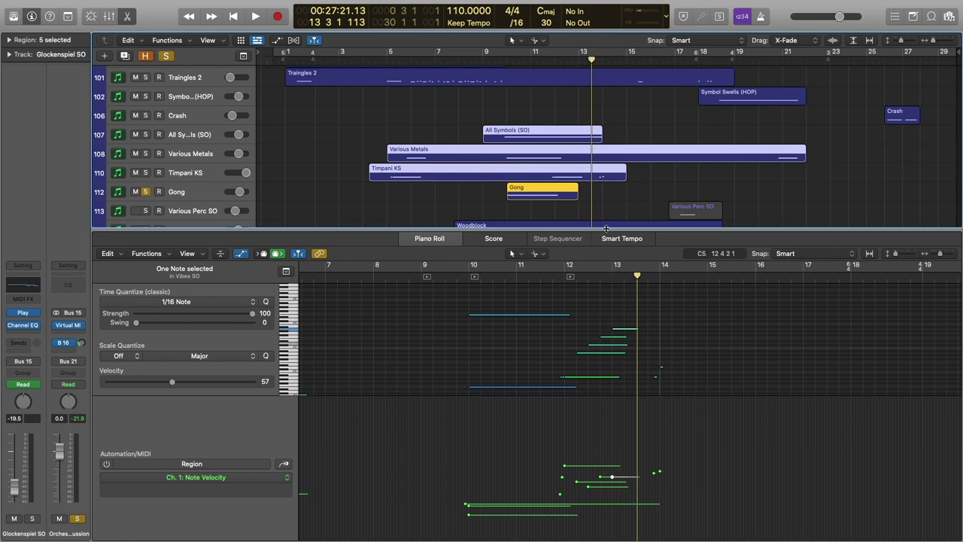
Close the note editor, fit all tracks into view and clear every solo.
{"action": "key", "text": "e"}
{"action": "scroll", "coordinate": [645, 222], "scroll_direction": "up", "scroll_amount": 10}
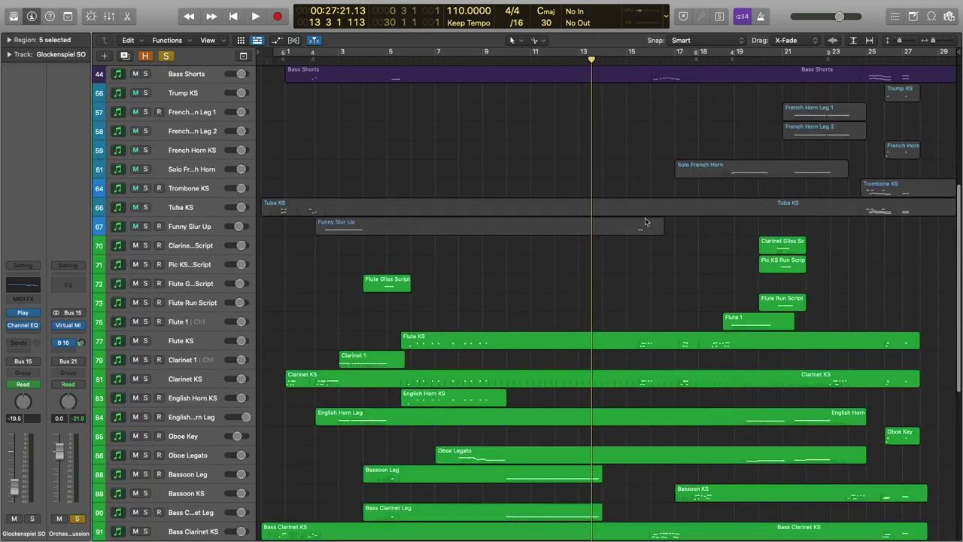
{"action": "scroll", "coordinate": [585, 231], "scroll_direction": "down", "scroll_amount": 6}
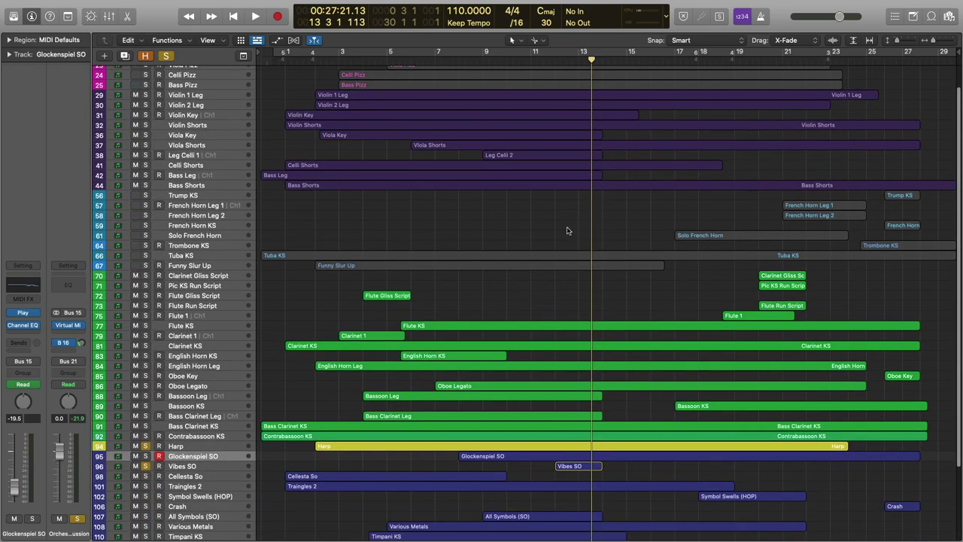
{"action": "left_click", "coordinate": [569, 229], "text": "ctrl+alt"}
{"action": "left_click", "coordinate": [166, 55]}
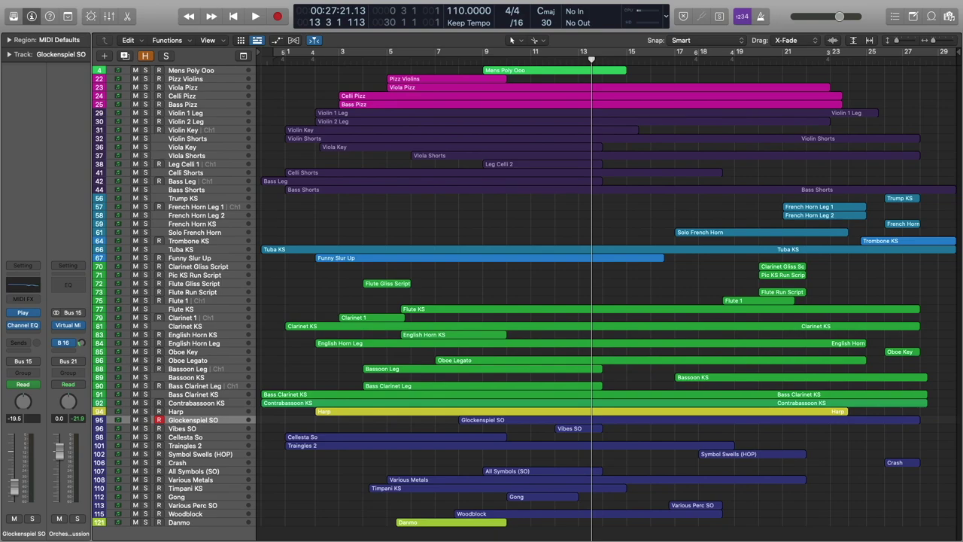
Play the full arrangement from bar 13 into bar 17.
{"action": "key", "text": "space"}
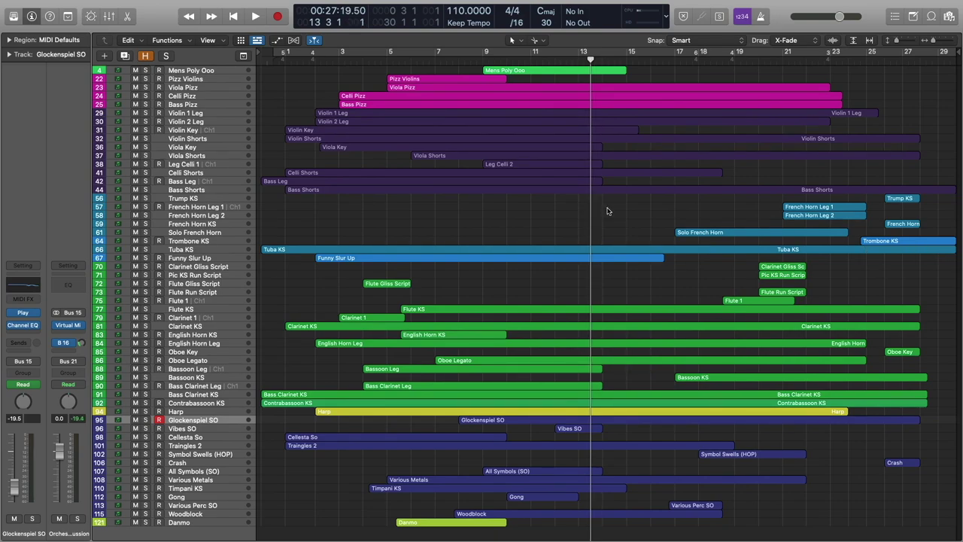
{"action": "key", "text": "space"}
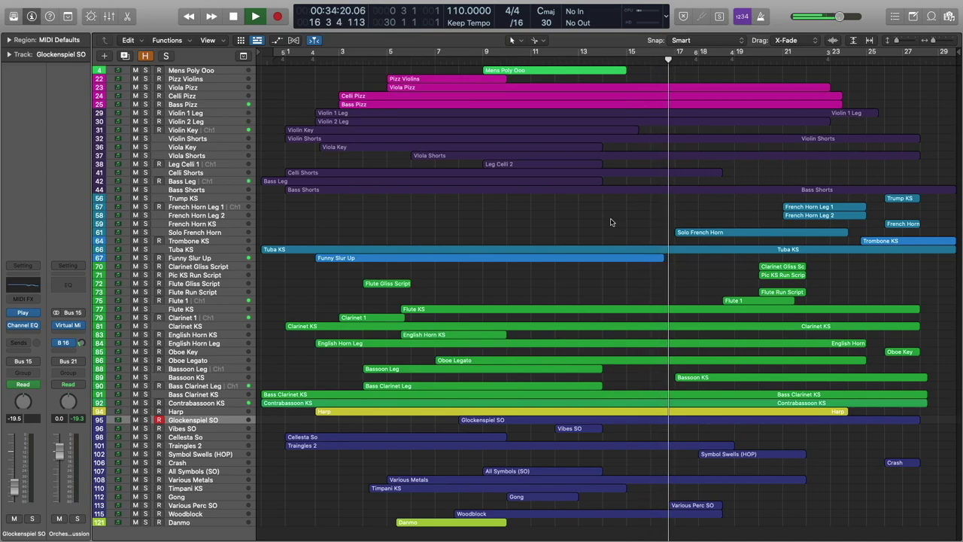
{"action": "key", "text": "space"}
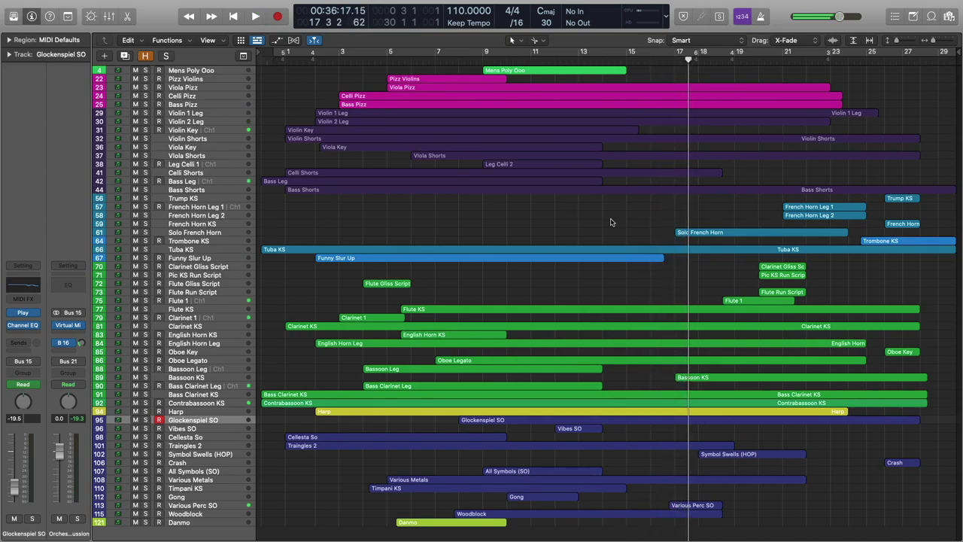
Select the Bass Pizz track and solo its Pizz Strings bus.
{"action": "scroll", "coordinate": [610, 220], "scroll_direction": "down", "scroll_amount": 3}
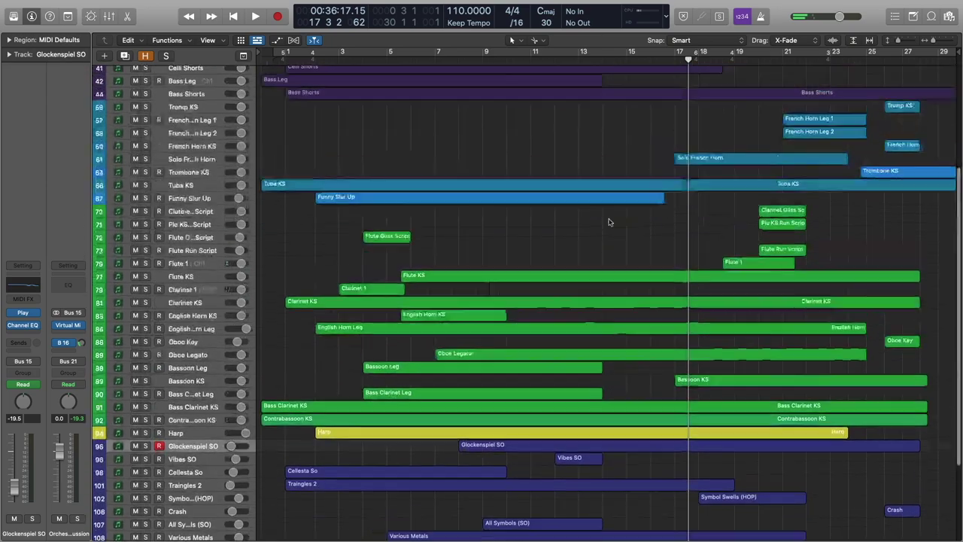
{"action": "scroll", "coordinate": [608, 219], "scroll_direction": "up", "scroll_amount": 5}
{"action": "scroll", "coordinate": [609, 220], "scroll_direction": "down", "scroll_amount": 3}
{"action": "scroll", "coordinate": [609, 222], "scroll_direction": "up", "scroll_amount": 3}
{"action": "scroll", "coordinate": [609, 222], "scroll_direction": "down", "scroll_amount": 1}
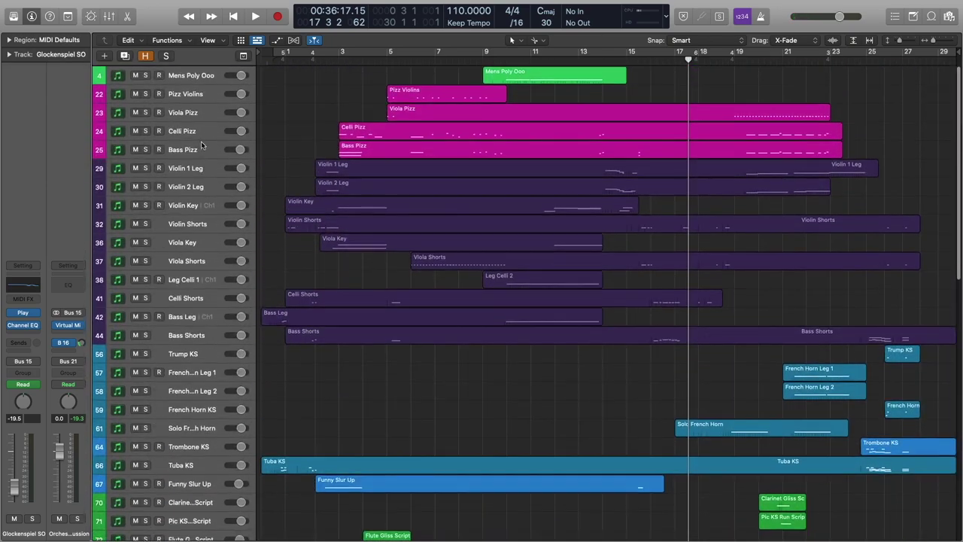
{"action": "left_click", "coordinate": [199, 147]}
{"action": "left_click", "coordinate": [76, 520]}
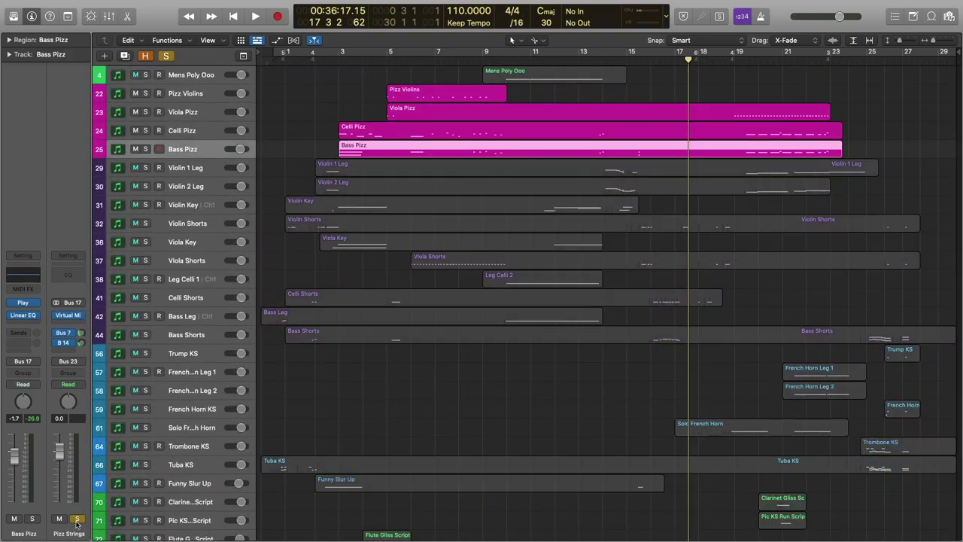
Display the Viola Pizz, Celli Pizz and Bass Pizz regions together and play the pizzicato strings from bar 13, beat 4 into bar 15.
{"action": "left_click_drag", "start_coordinate": [657, 92], "coordinate": [656, 151]}
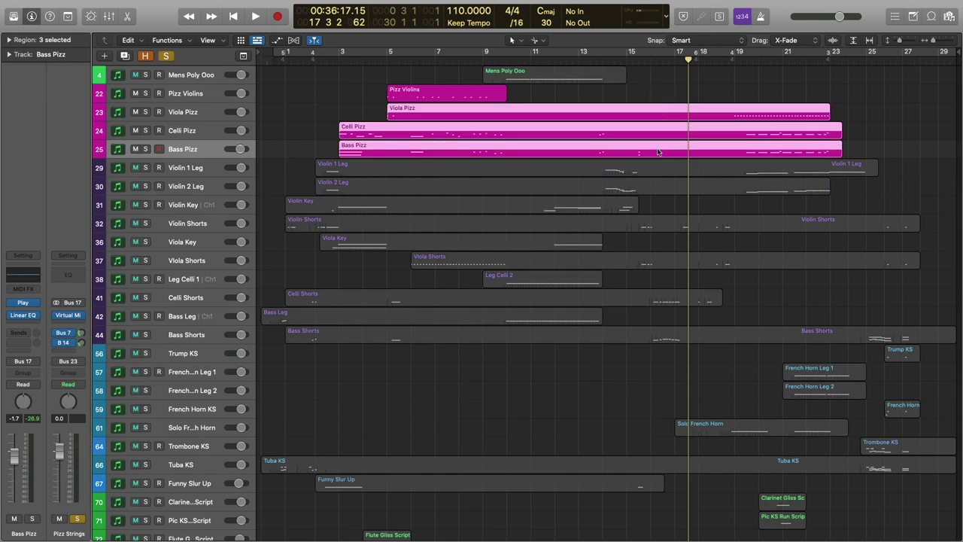
{"action": "double_click", "coordinate": [656, 151]}
{"action": "scroll", "coordinate": [570, 286], "scroll_direction": "left", "scroll_amount": 2}
{"action": "left_click", "coordinate": [448, 243]}
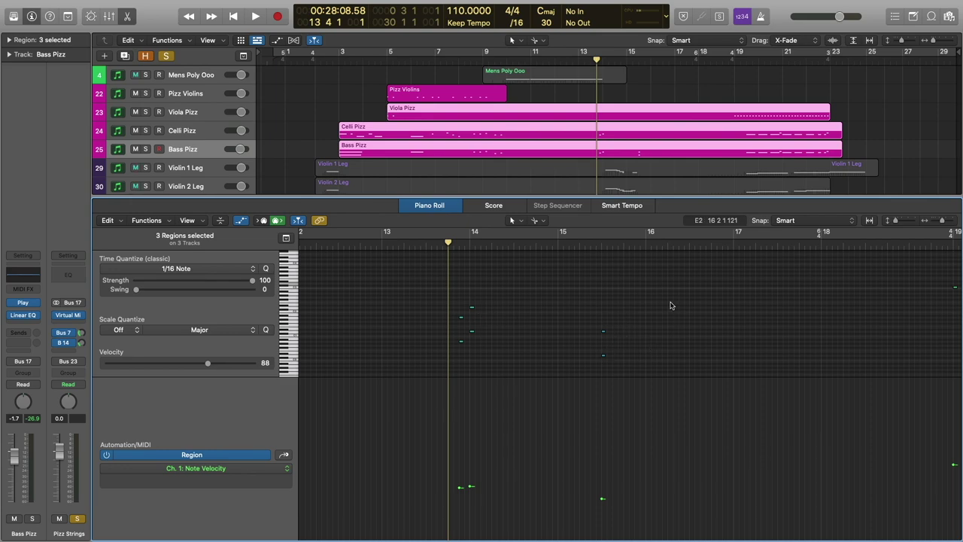
{"action": "key", "text": "space"}
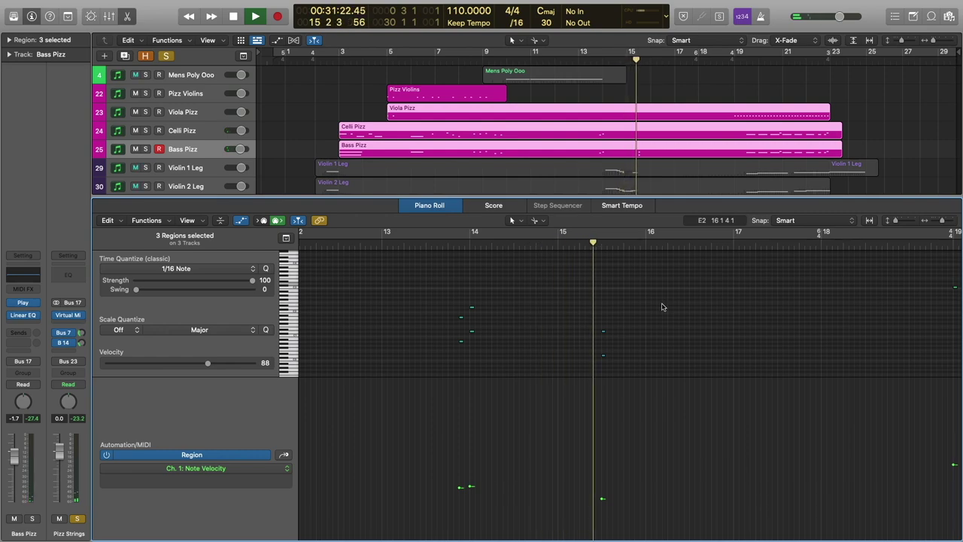
{"action": "key", "text": "space"}
Select the Violin 1 Leg track and solo its Strings bus as well.
{"action": "scroll", "coordinate": [581, 143], "scroll_direction": "down", "scroll_amount": 5}
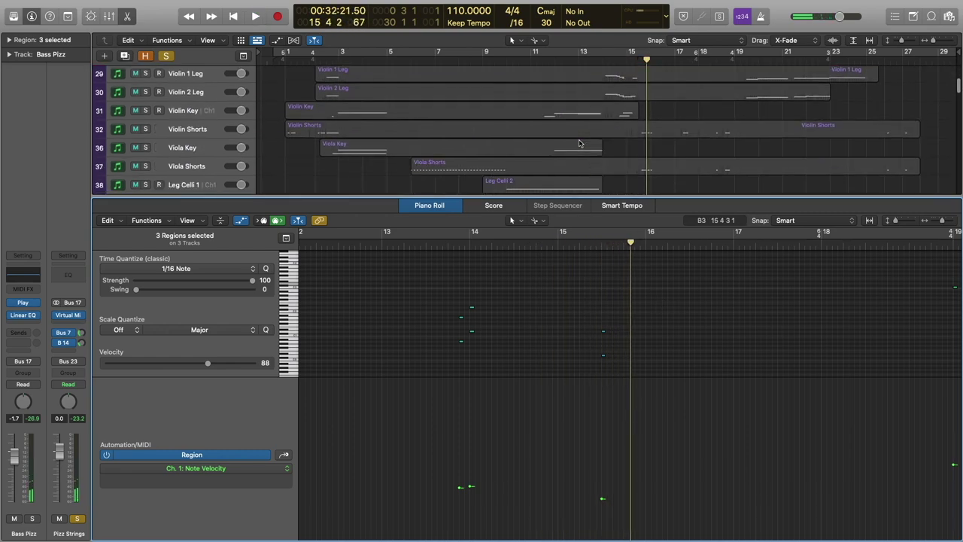
{"action": "scroll", "coordinate": [580, 143], "scroll_direction": "up", "scroll_amount": 2}
{"action": "left_click", "coordinate": [179, 106]}
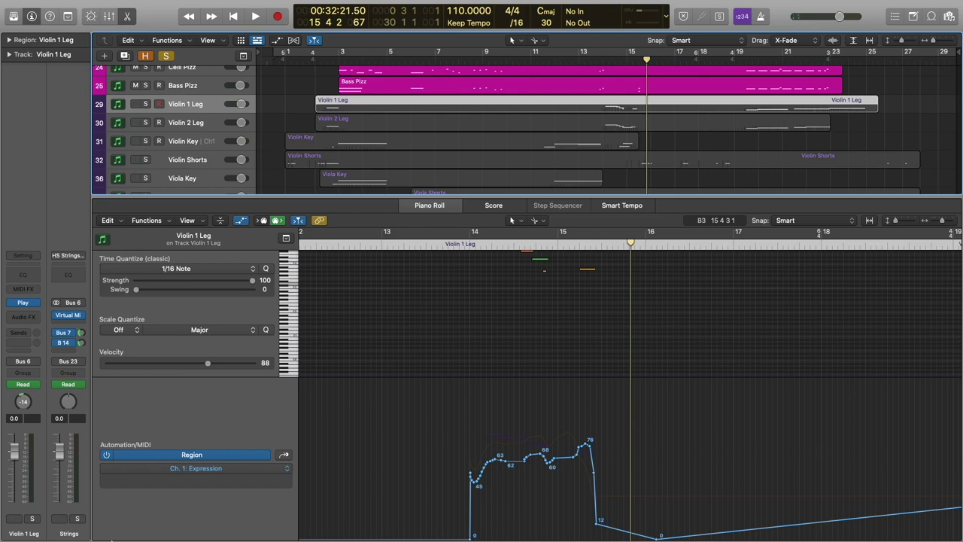
{"action": "left_click", "coordinate": [76, 519]}
Display the Violin 1 Leg, Violin 2 Leg and Violin Key regions together and play them from bar 13, beat 4 into bar 15.
{"action": "scroll", "coordinate": [643, 128], "scroll_direction": "down", "scroll_amount": 5}
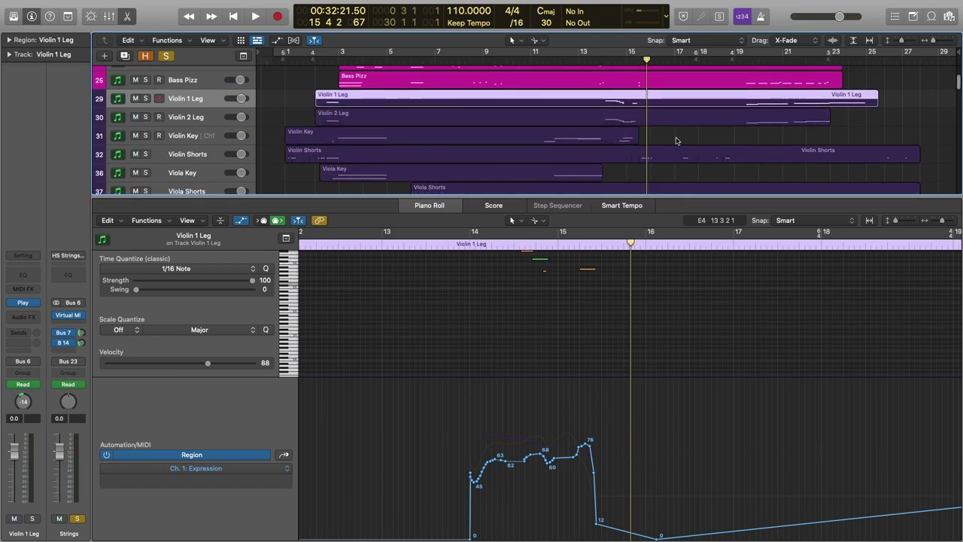
{"action": "scroll", "coordinate": [676, 141], "scroll_direction": "up", "scroll_amount": 4}
{"action": "left_click_drag", "start_coordinate": [679, 135], "coordinate": [618, 95]}
{"action": "scroll", "coordinate": [545, 271], "scroll_direction": "up", "scroll_amount": 2}
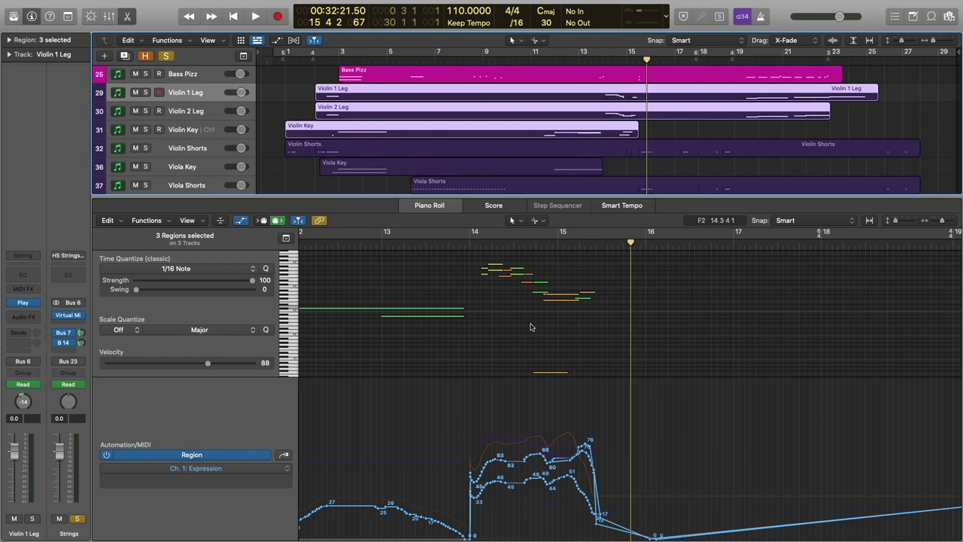
{"action": "left_click", "coordinate": [458, 248]}
{"action": "key", "text": "space"}
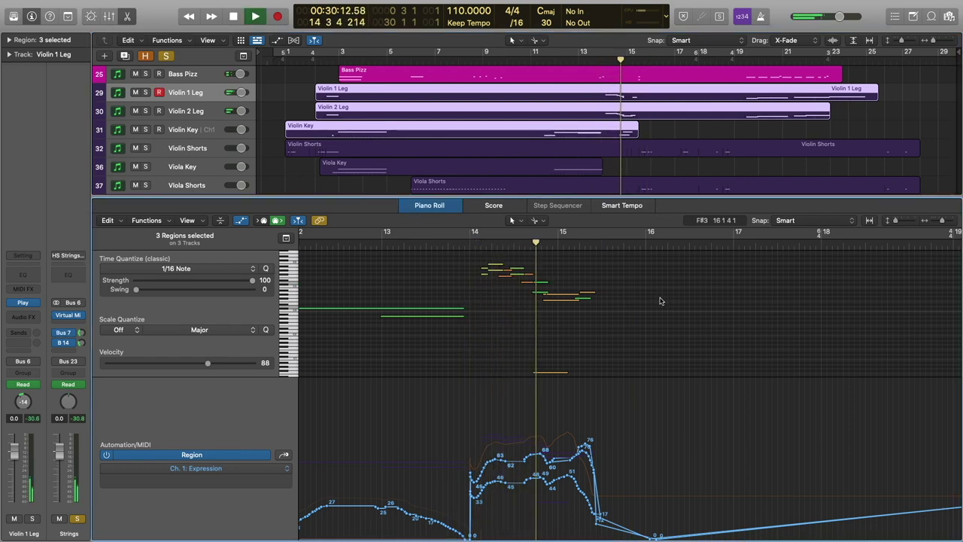
{"action": "key", "text": "space"}
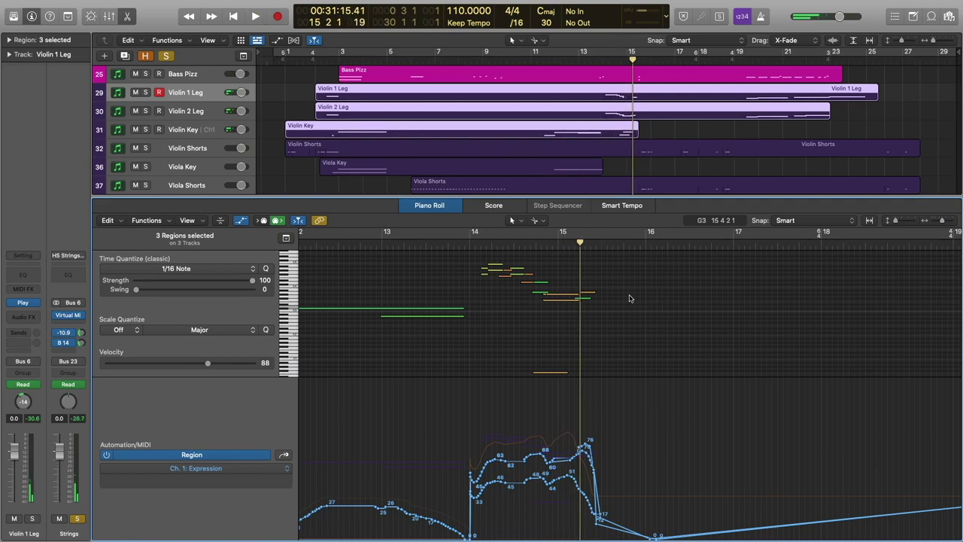
Enlarge bars 14 and 15, display the Violin 1 Leg region alone and inspect the short low note late in bar 14.
{"action": "scroll", "coordinate": [560, 308], "scroll_direction": "up", "scroll_amount": 5}
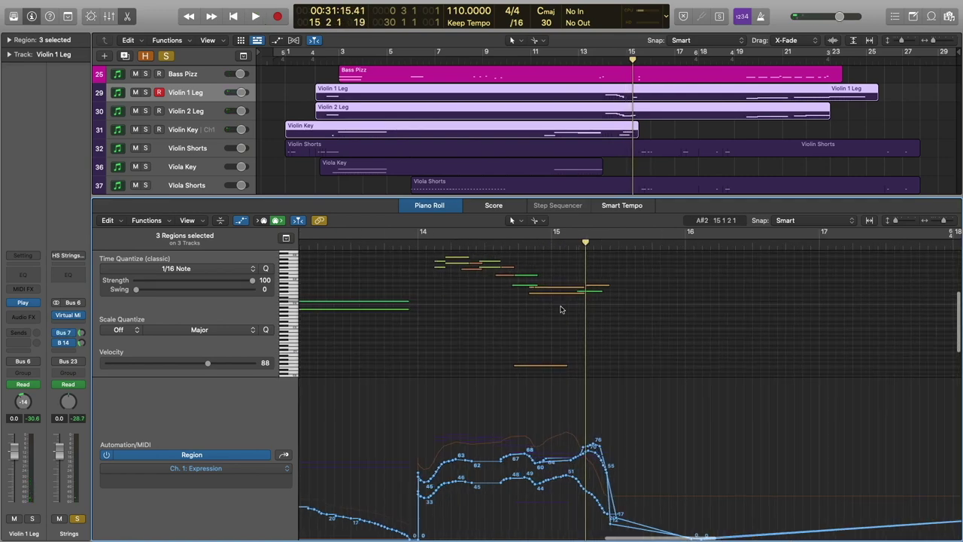
{"action": "scroll", "coordinate": [560, 309], "scroll_direction": "up", "scroll_amount": 2}
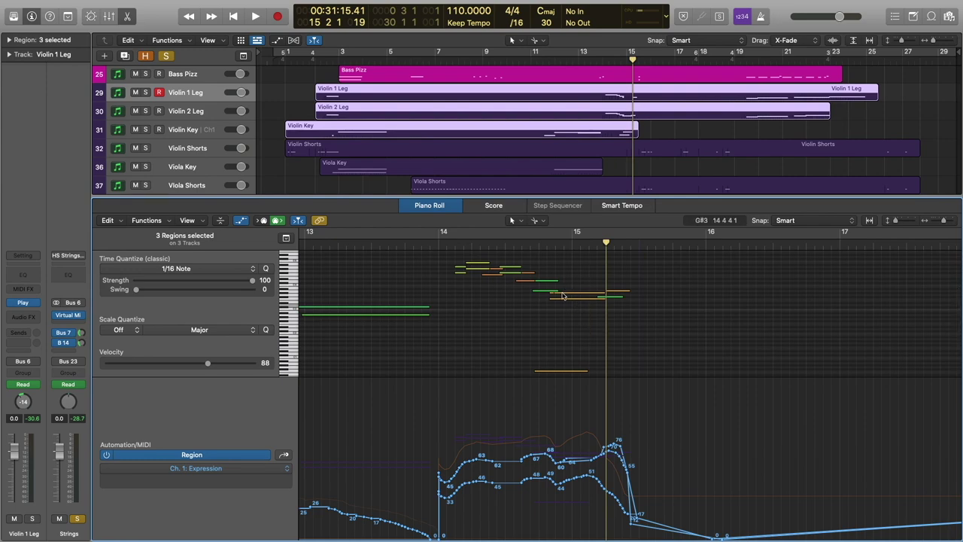
{"action": "left_click_drag", "start_coordinate": [562, 295], "coordinate": [565, 259]}
{"action": "scroll", "coordinate": [651, 126], "scroll_direction": "up", "scroll_amount": 6}
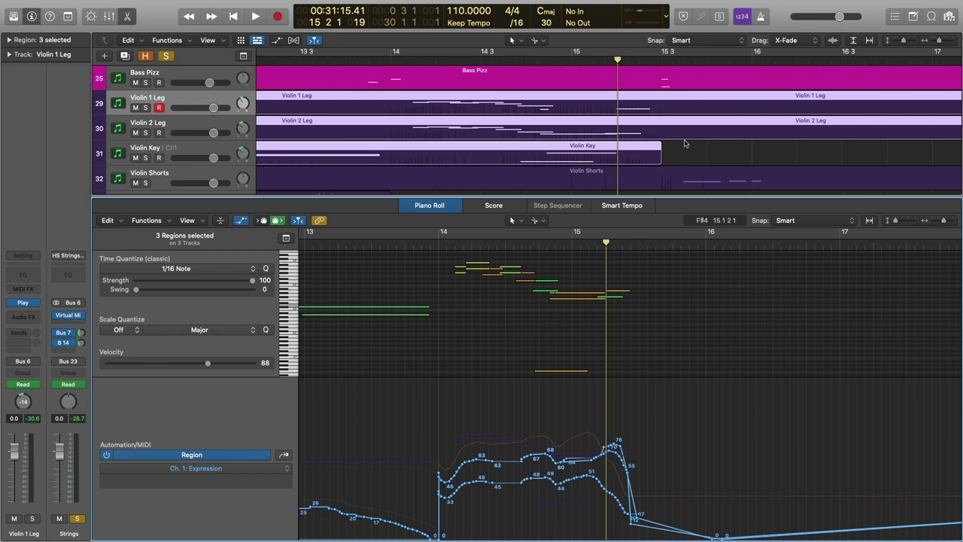
{"action": "left_click", "coordinate": [685, 143]}
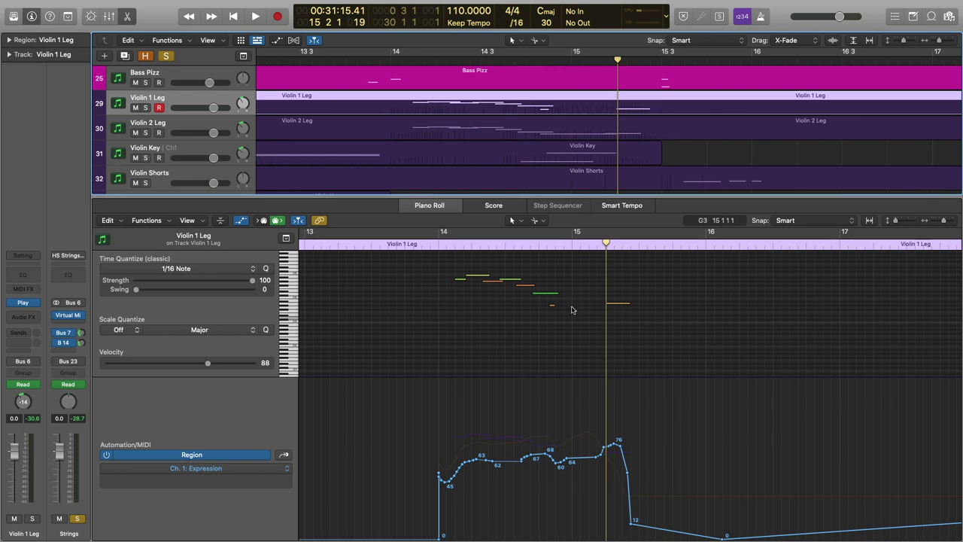
{"action": "mouse_move", "coordinate": [551, 308]}
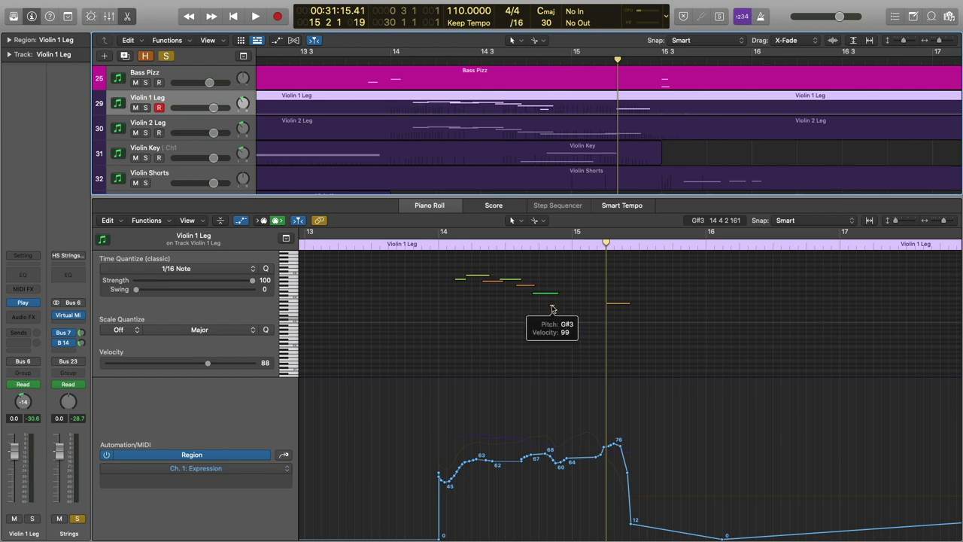
Add the Violin Key region to the note display and play from the start of bar 14 to bar 15, beat 3.
{"action": "left_click", "coordinate": [569, 158], "text": "shift"}
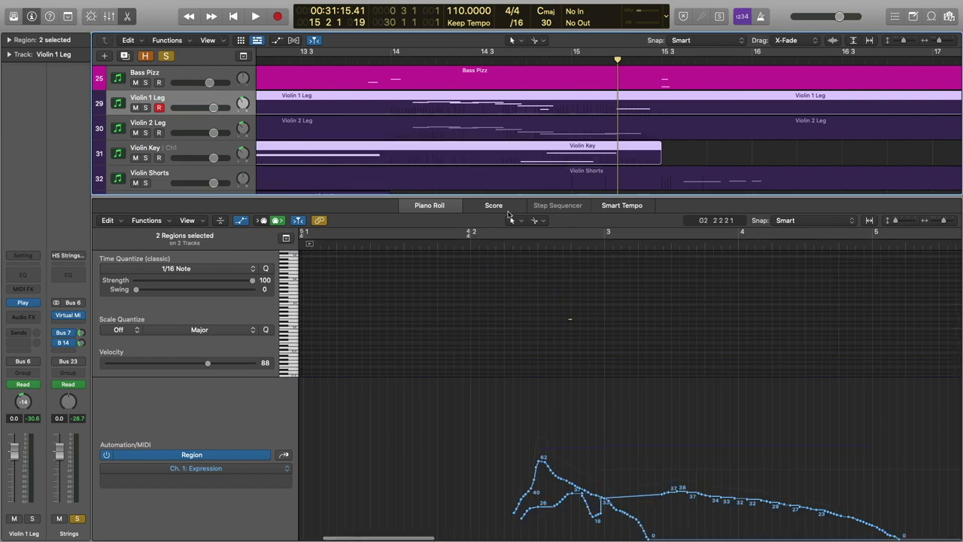
{"action": "left_click", "coordinate": [402, 58]}
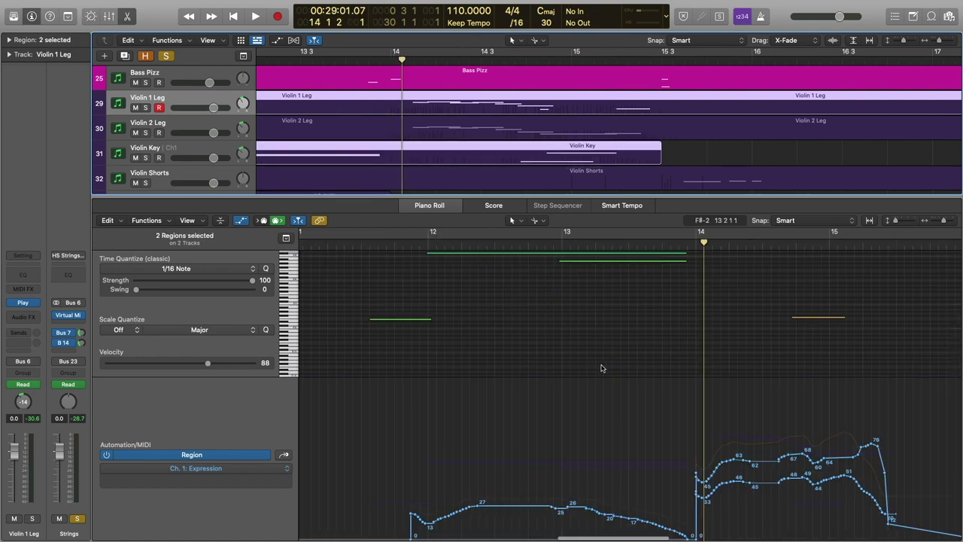
{"action": "scroll", "coordinate": [622, 256], "scroll_direction": "right", "scroll_amount": 5}
{"action": "key", "text": "space"}
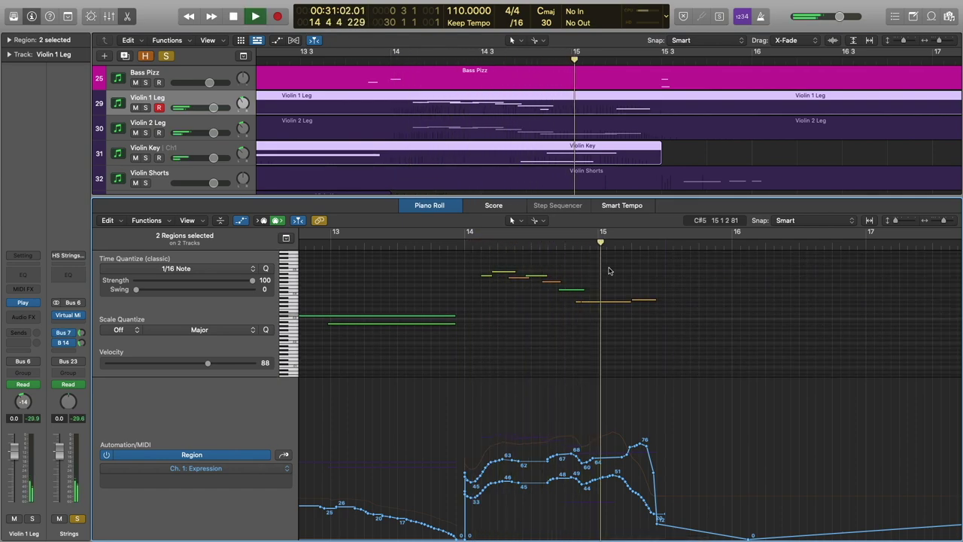
{"action": "key", "text": "space"}
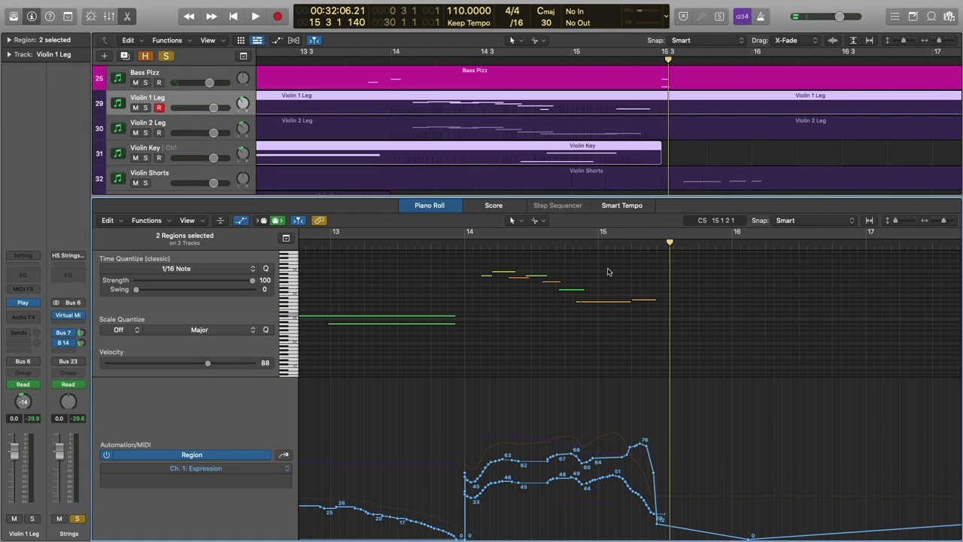
Select the Violin Shorts, Viola Shorts, Celli Shorts and Bass Shorts regions and display their notes together in the Piano Roll.
{"action": "key", "text": "p"}
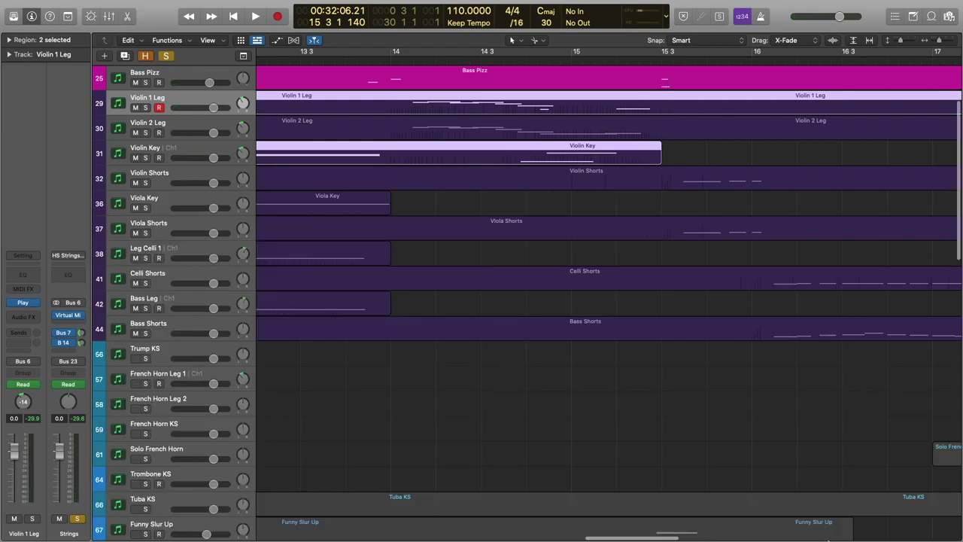
{"action": "scroll", "coordinate": [638, 289], "scroll_direction": "right", "scroll_amount": 4}
{"action": "scroll", "coordinate": [638, 289], "scroll_direction": "up", "scroll_amount": 3}
{"action": "left_click_drag", "start_coordinate": [472, 221], "coordinate": [548, 415]}
{"action": "double_click", "coordinate": [542, 405]}
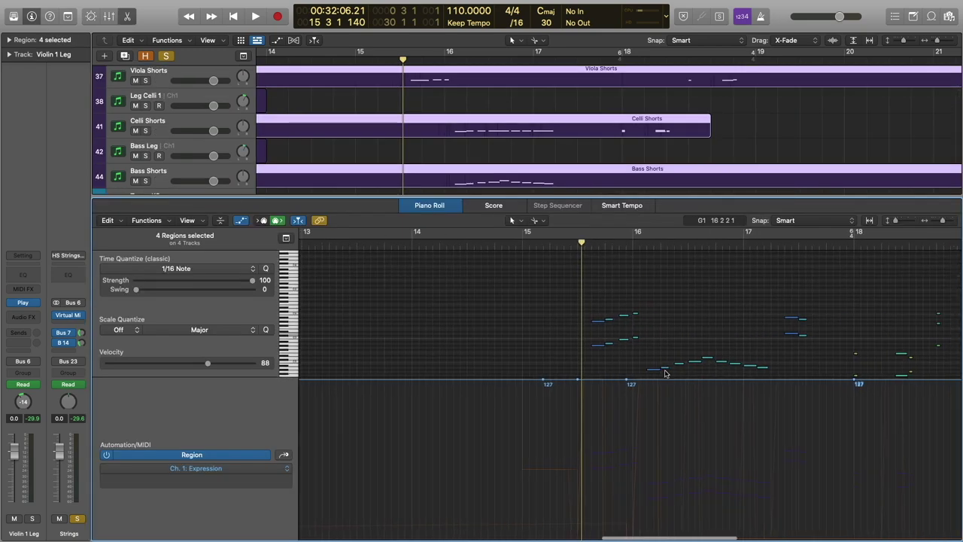
{"action": "scroll", "coordinate": [677, 316], "scroll_direction": "down", "scroll_amount": 2}
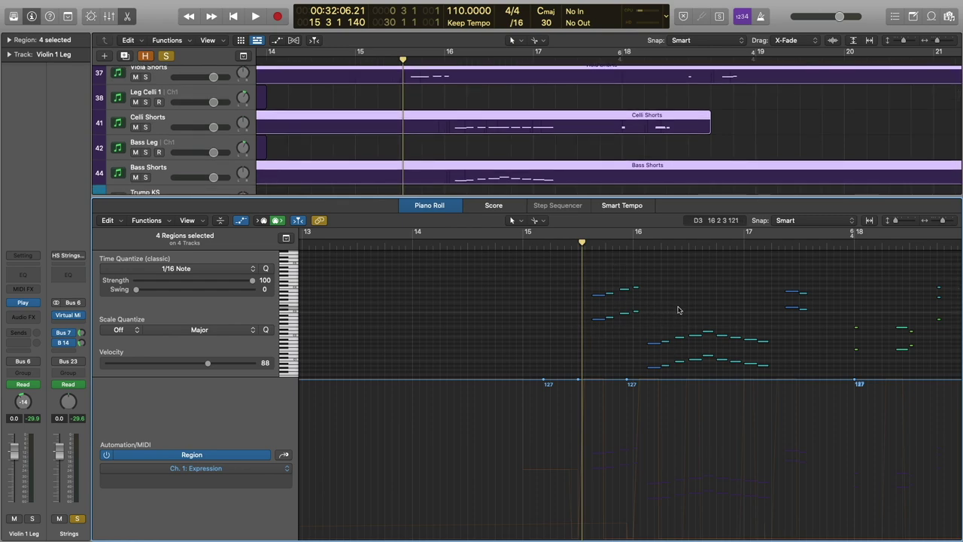
Play the short strings from around bar 14 into bar 17 while switching the automation display from Expression through Note Velocity to Modulation.
{"action": "key", "text": "space"}
{"action": "left_click", "coordinate": [284, 455]}
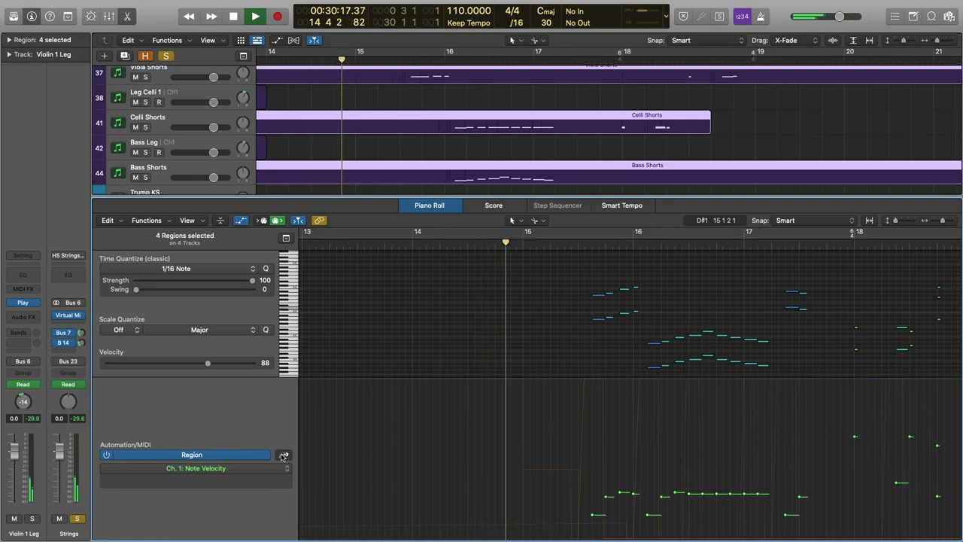
{"action": "left_click", "coordinate": [284, 456]}
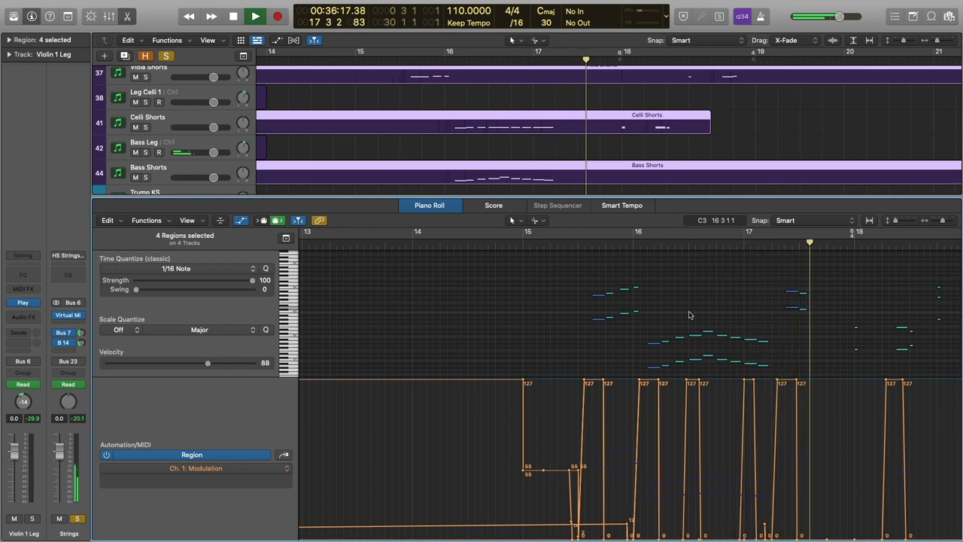
{"action": "key", "text": "space"}
{"action": "scroll", "coordinate": [662, 346], "scroll_direction": "down", "scroll_amount": 2}
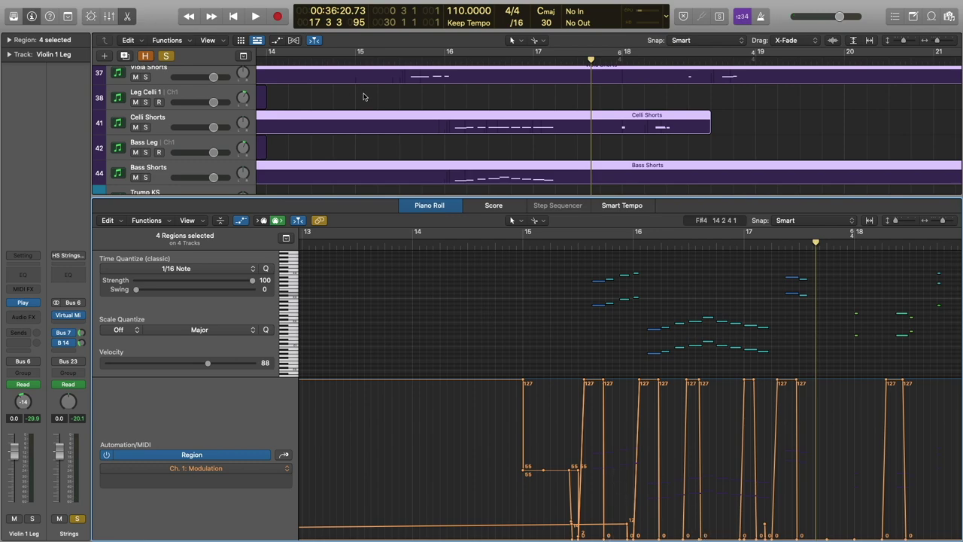
Hide the note editor, select the Funny Slur Up track and solo its Brass bus.
{"action": "scroll", "coordinate": [363, 96], "scroll_direction": "down", "scroll_amount": 15}
{"action": "scroll", "coordinate": [363, 97], "scroll_direction": "left", "scroll_amount": 3}
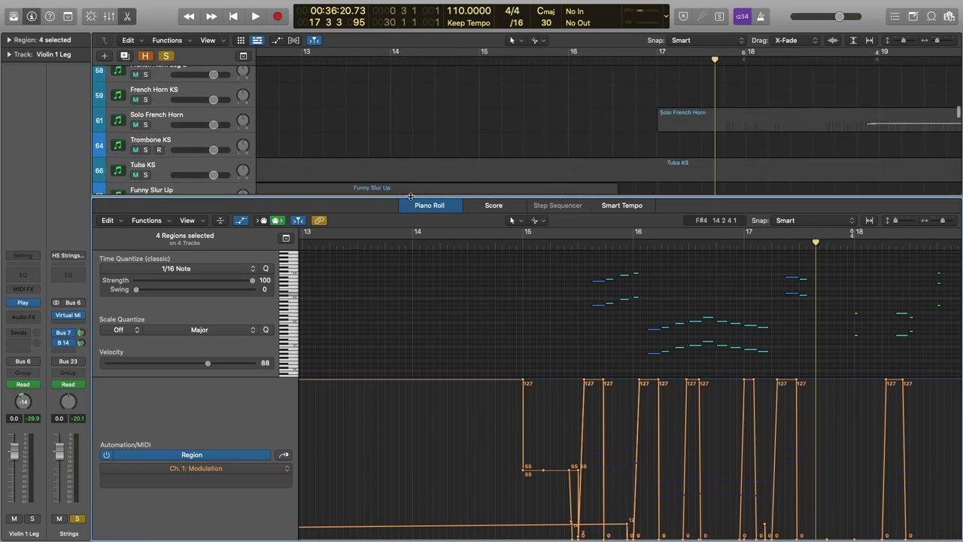
{"action": "left_click_drag", "start_coordinate": [411, 197], "coordinate": [787, 531]}
{"action": "scroll", "coordinate": [489, 217], "scroll_direction": "up", "scroll_amount": 2}
{"action": "scroll", "coordinate": [492, 221], "scroll_direction": "down", "scroll_amount": 1}
{"action": "key", "text": "super+Left"}
{"action": "key", "text": "super+Left"}
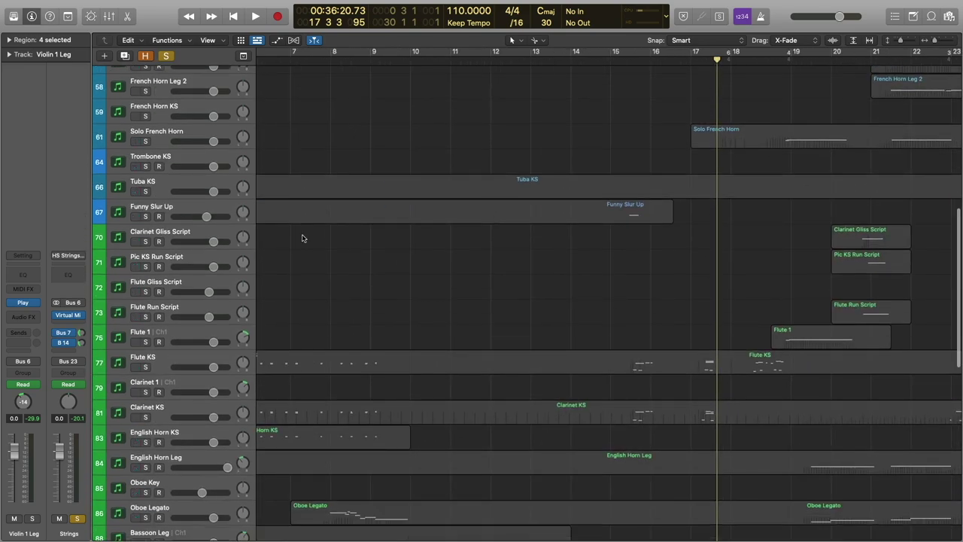
{"action": "left_click", "coordinate": [170, 210]}
{"action": "scroll", "coordinate": [265, 250], "scroll_direction": "up", "scroll_amount": 2}
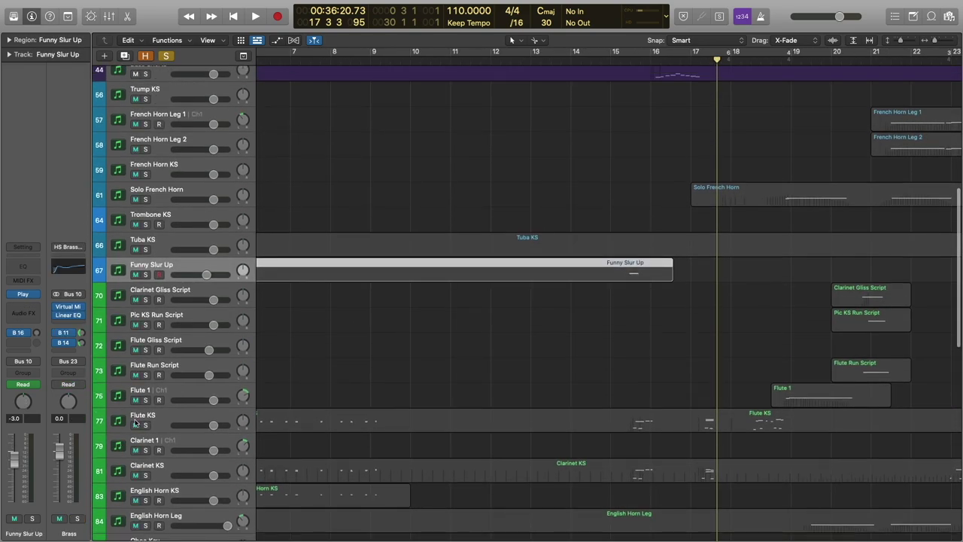
{"action": "left_click", "coordinate": [79, 520]}
{"action": "left_click", "coordinate": [441, 189]}
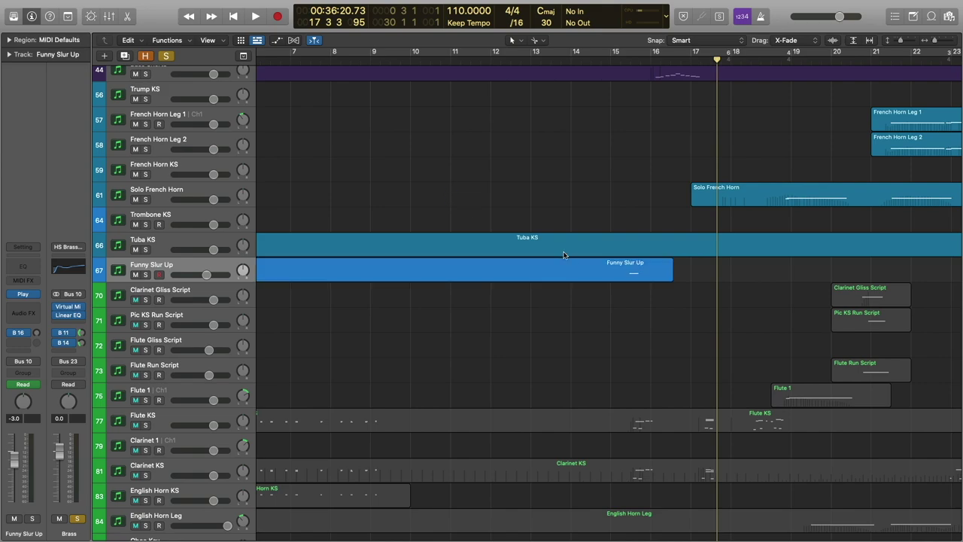
Display the Funny Slur Up region's notes in the Piano Roll and play from bar 13, beat 4 into bar 15, beat 4.
{"action": "double_click", "coordinate": [617, 279]}
{"action": "scroll", "coordinate": [593, 299], "scroll_direction": "left", "scroll_amount": 3}
{"action": "scroll", "coordinate": [593, 300], "scroll_direction": "right", "scroll_amount": 3}
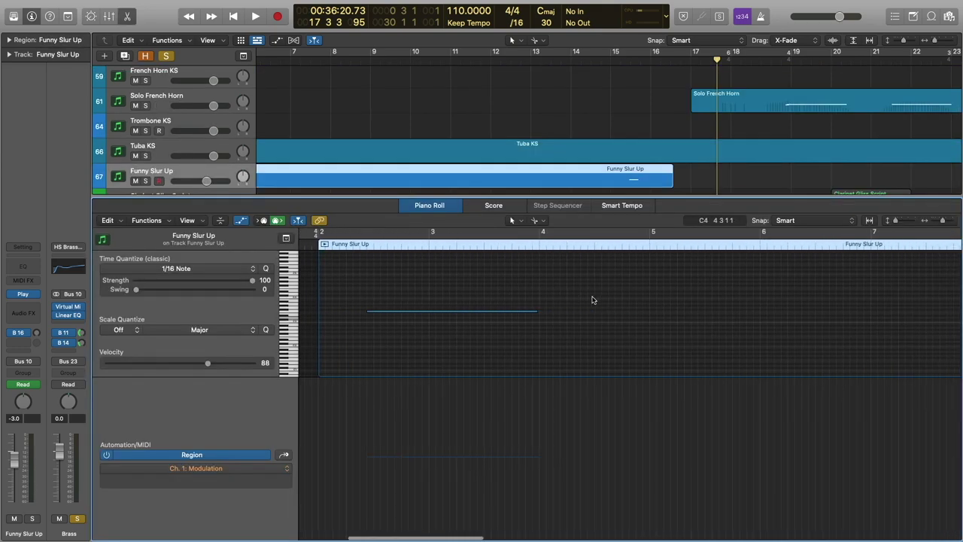
{"action": "scroll", "coordinate": [593, 300], "scroll_direction": "down", "scroll_amount": 3}
{"action": "scroll", "coordinate": [593, 300], "scroll_direction": "right", "scroll_amount": 3}
{"action": "scroll", "coordinate": [593, 299], "scroll_direction": "up", "scroll_amount": 2}
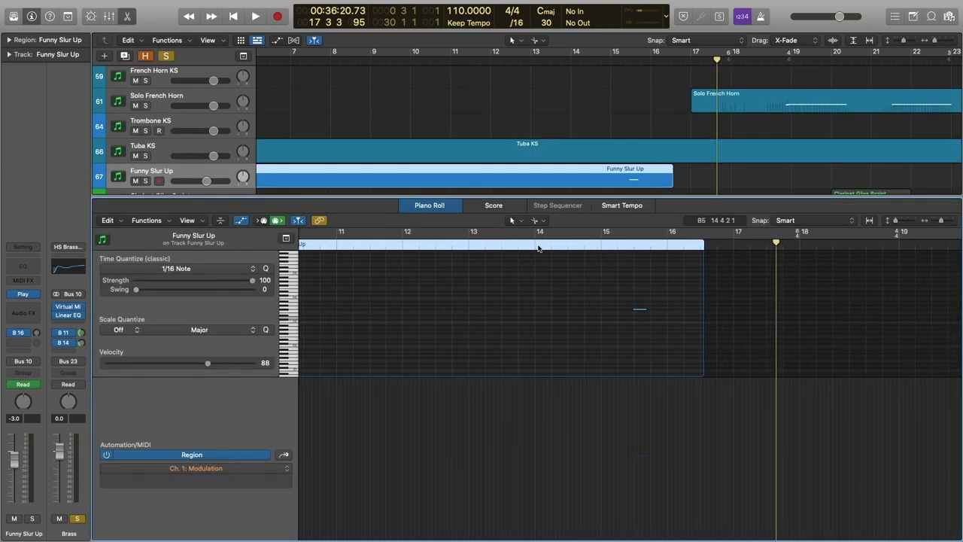
{"action": "left_click", "coordinate": [526, 247]}
{"action": "key", "text": "space"}
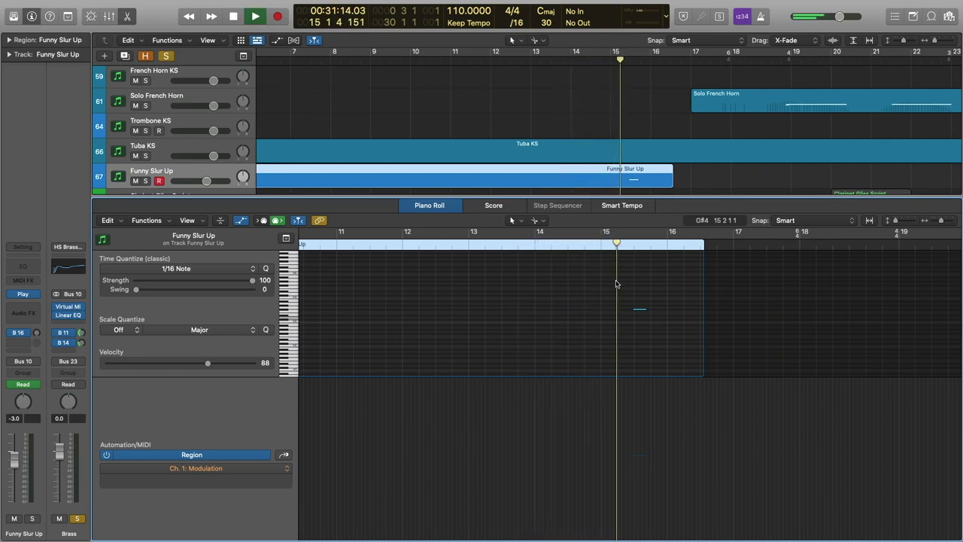
{"action": "key", "text": "space"}
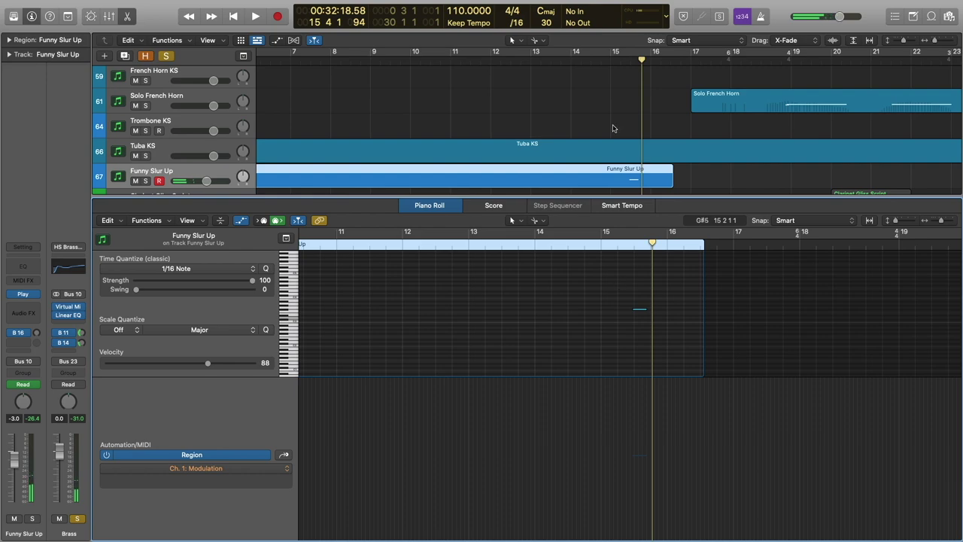
Select the Flute KS track and solo its Woodwinds bus.
{"action": "scroll", "coordinate": [613, 126], "scroll_direction": "down", "scroll_amount": 6}
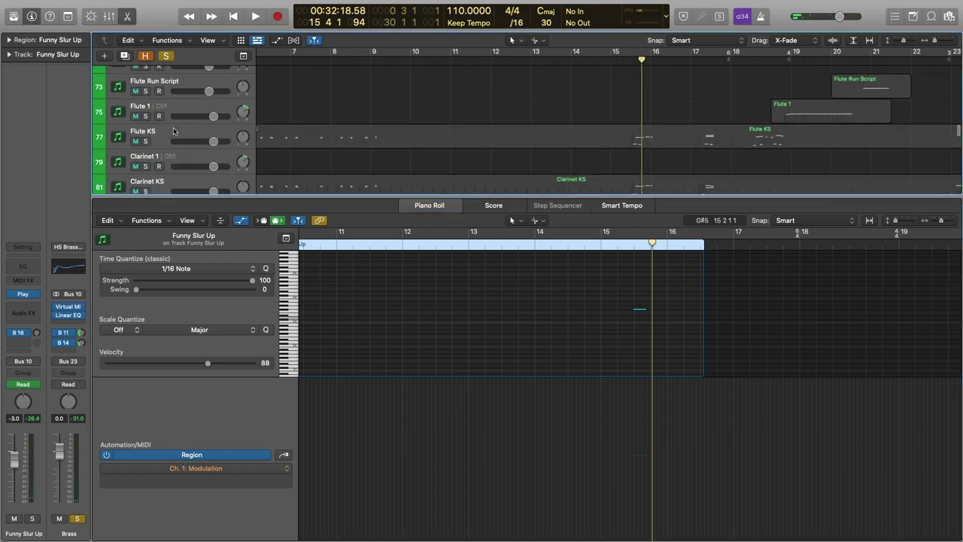
{"action": "left_click", "coordinate": [173, 131]}
{"action": "left_click", "coordinate": [77, 519]}
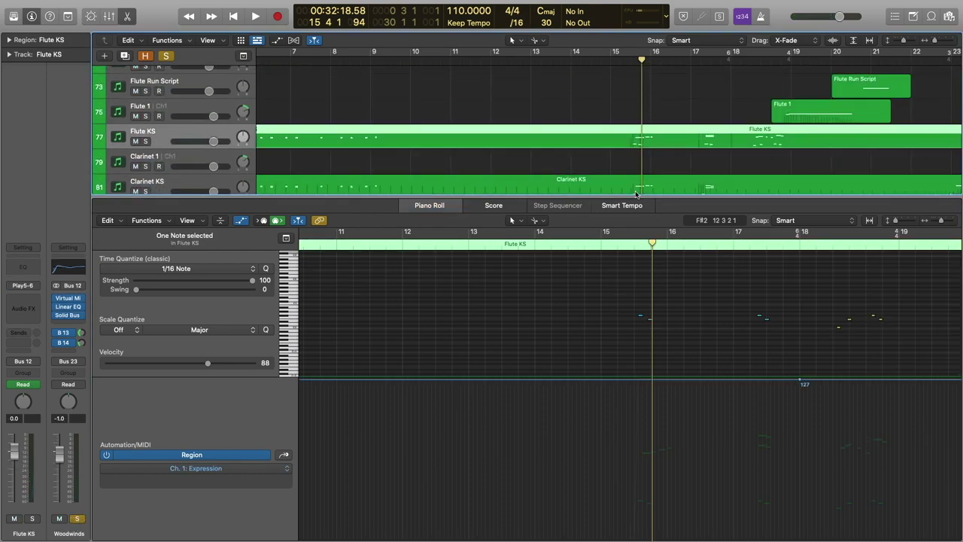
Reduce the track heights and enlarge the track area to show the woodwind tracks from Flute KS through Bass Clarinet KS together.
{"action": "scroll", "coordinate": [644, 150], "scroll_direction": "down", "scroll_amount": 5}
{"action": "scroll", "coordinate": [654, 103], "scroll_direction": "right", "scroll_amount": 2}
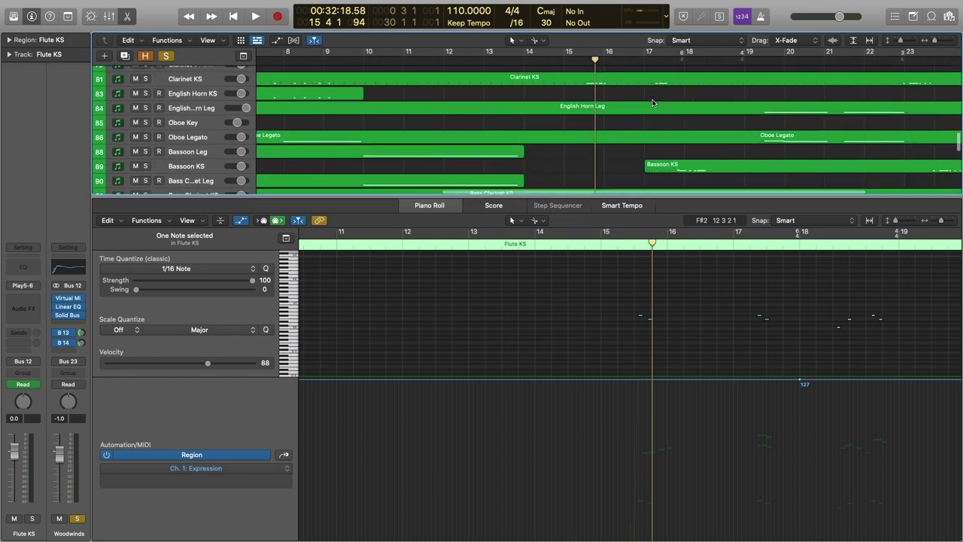
{"action": "scroll", "coordinate": [654, 103], "scroll_direction": "down", "scroll_amount": 3}
{"action": "scroll", "coordinate": [653, 104], "scroll_direction": "right", "scroll_amount": 1}
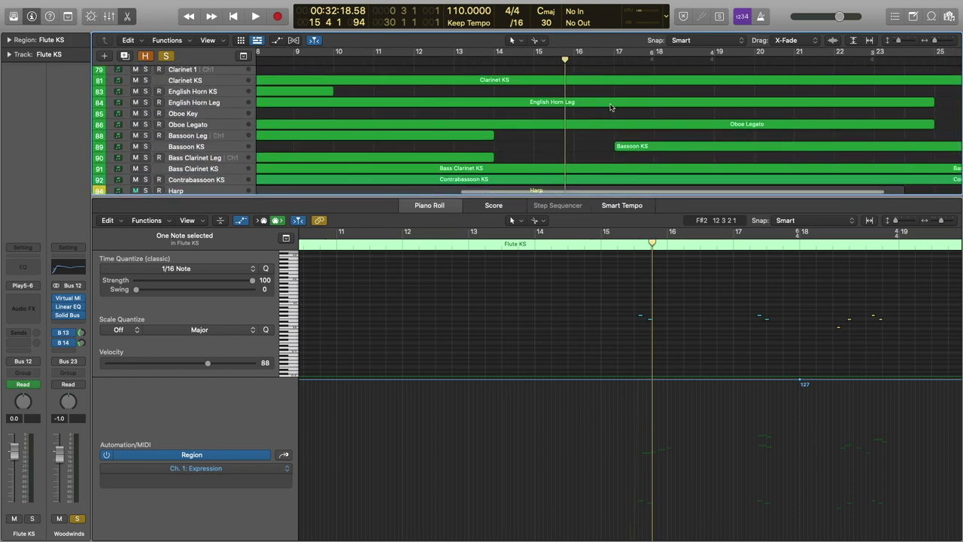
{"action": "scroll", "coordinate": [600, 99], "scroll_direction": "up", "scroll_amount": 2}
{"action": "scroll", "coordinate": [600, 99], "scroll_direction": "up", "scroll_amount": 3}
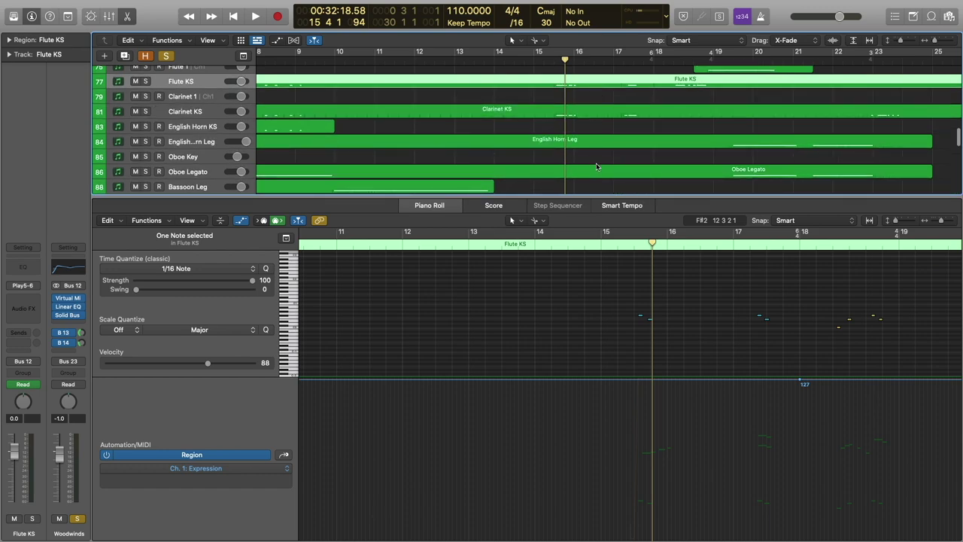
{"action": "left_click_drag", "start_coordinate": [590, 197], "coordinate": [591, 246]}
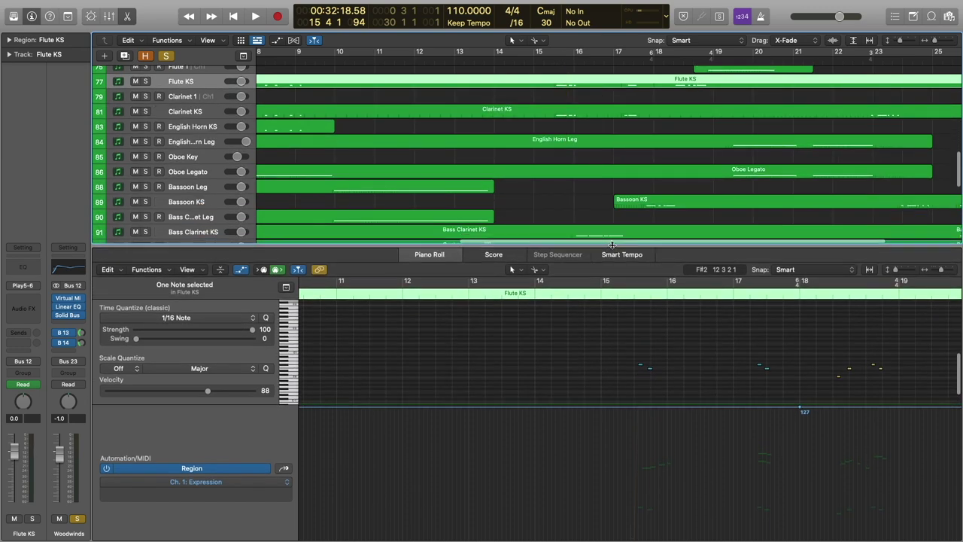
Select the Bass Clarinet KS, Contrabassoon KS, Flute KS and Clarinet KS regions to show their notes together in the piano roll.
{"action": "scroll", "coordinate": [574, 160], "scroll_direction": "down", "scroll_amount": 3}
{"action": "left_click_drag", "start_coordinate": [573, 160], "coordinate": [586, 197]}
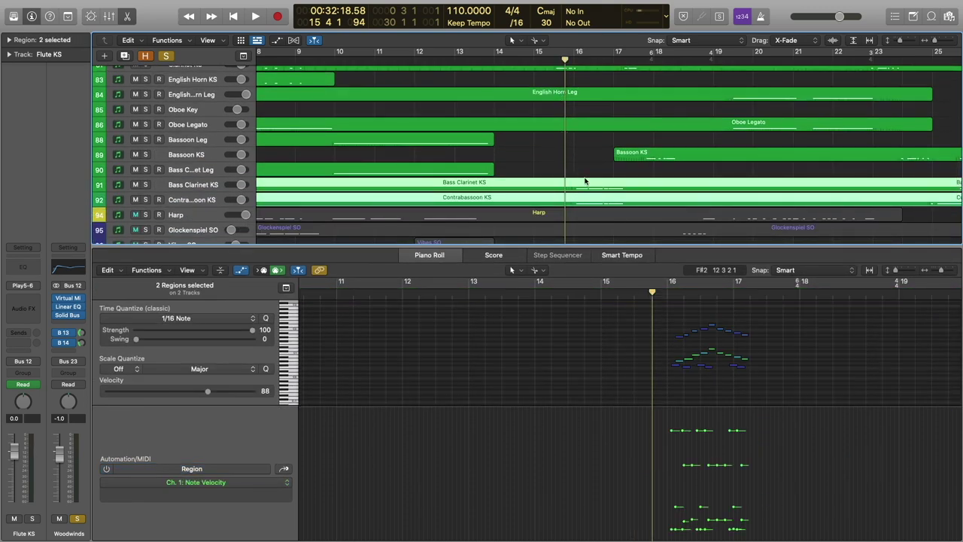
{"action": "scroll", "coordinate": [623, 155], "scroll_direction": "up", "scroll_amount": 3}
{"action": "scroll", "coordinate": [624, 155], "scroll_direction": "right", "scroll_amount": 2}
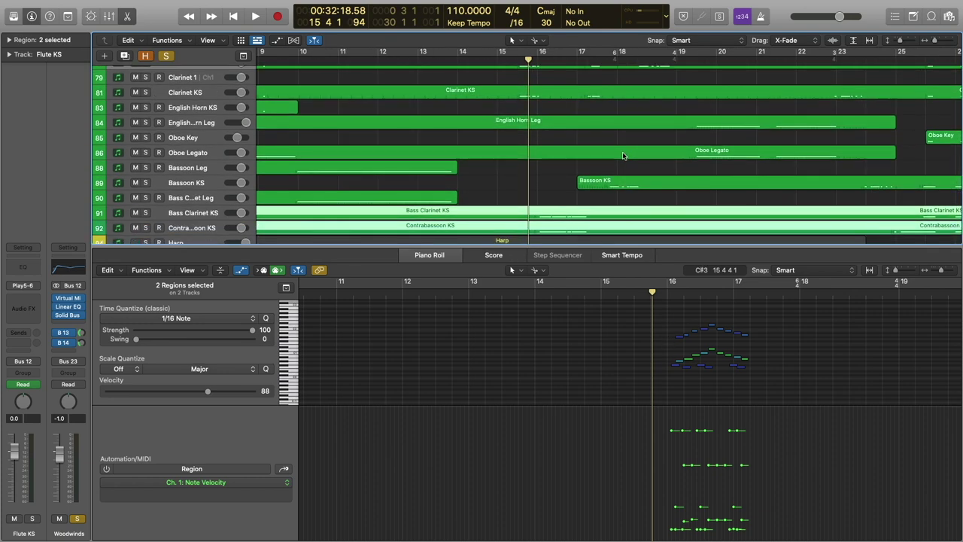
{"action": "scroll", "coordinate": [623, 155], "scroll_direction": "up", "scroll_amount": 2}
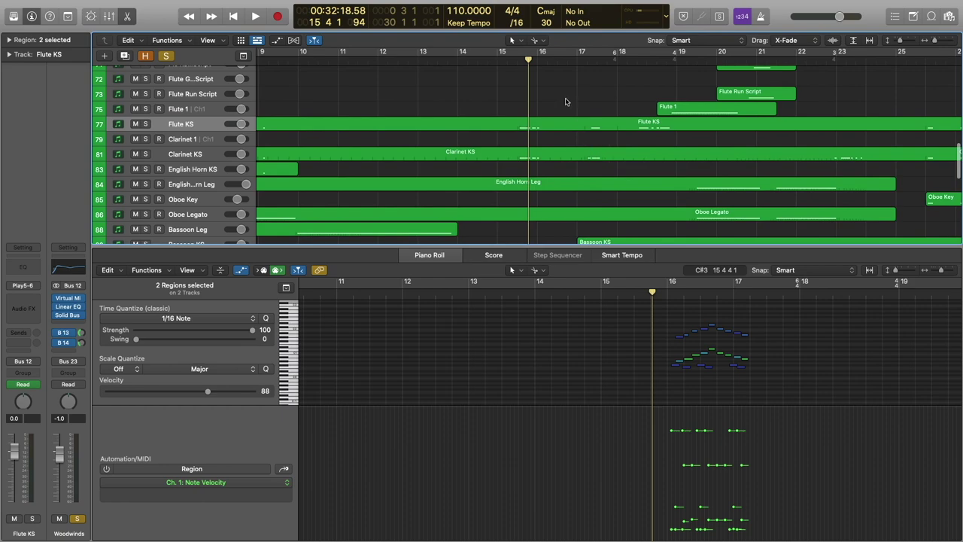
{"action": "left_click_drag", "start_coordinate": [564, 112], "coordinate": [571, 158]}
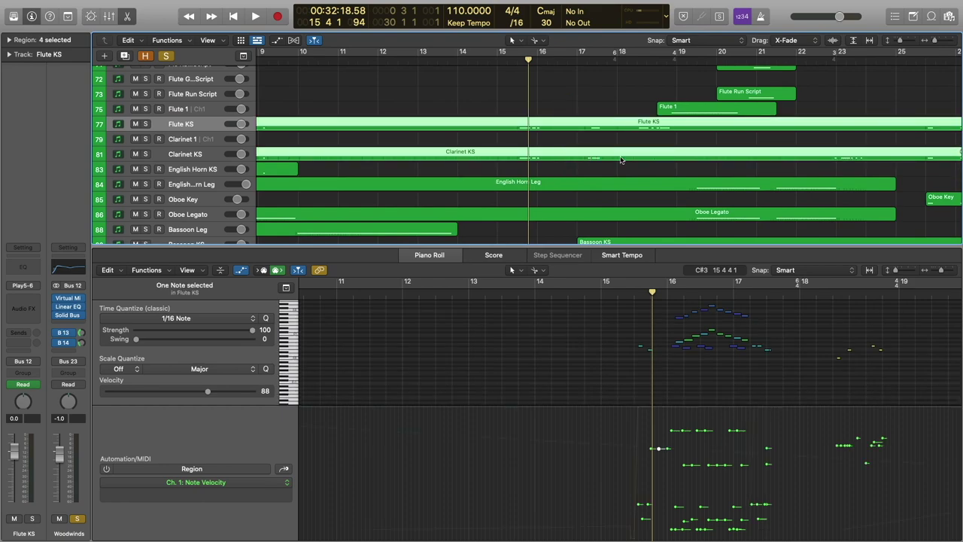
{"action": "scroll", "coordinate": [622, 160], "scroll_direction": "down", "scroll_amount": 2}
{"action": "scroll", "coordinate": [620, 162], "scroll_direction": "up", "scroll_amount": 1}
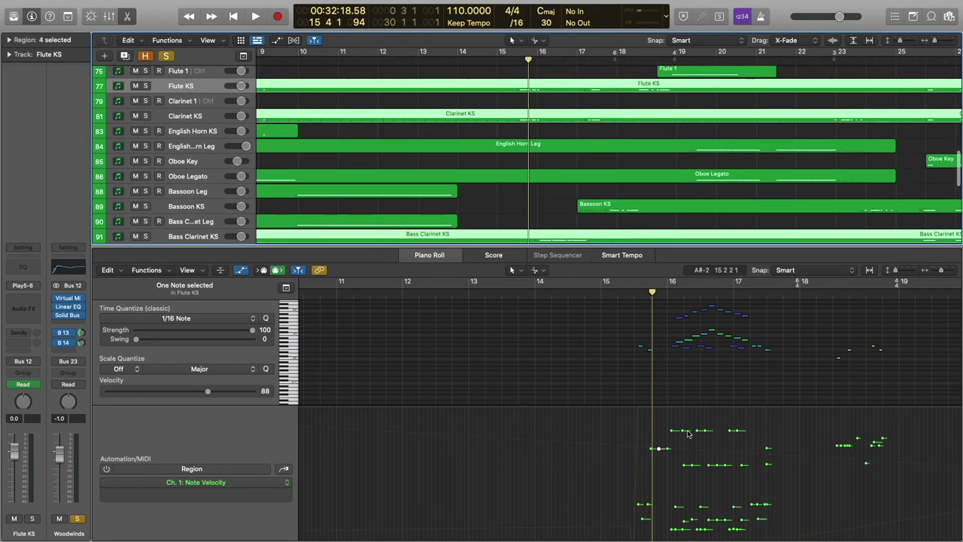
Play the soloed woodwind passage from early in bar 15 and stop in bar 17.
{"action": "scroll", "coordinate": [636, 331], "scroll_direction": "up", "scroll_amount": 3}
{"action": "scroll", "coordinate": [669, 340], "scroll_direction": "right", "scroll_amount": 3}
{"action": "scroll", "coordinate": [669, 340], "scroll_direction": "down", "scroll_amount": 1}
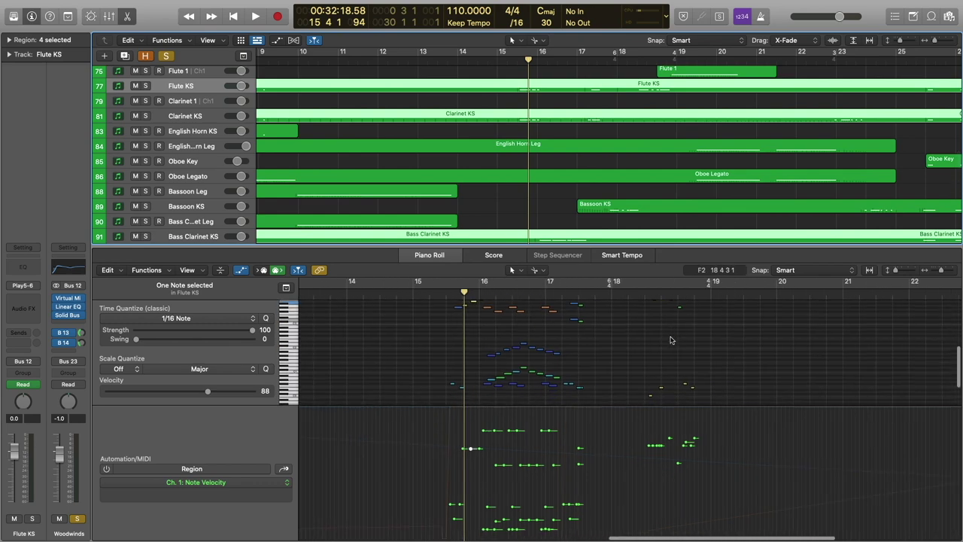
{"action": "left_click", "coordinate": [438, 292]}
{"action": "scroll", "coordinate": [592, 356], "scroll_direction": "up", "scroll_amount": 2}
{"action": "scroll", "coordinate": [591, 357], "scroll_direction": "down", "scroll_amount": 2}
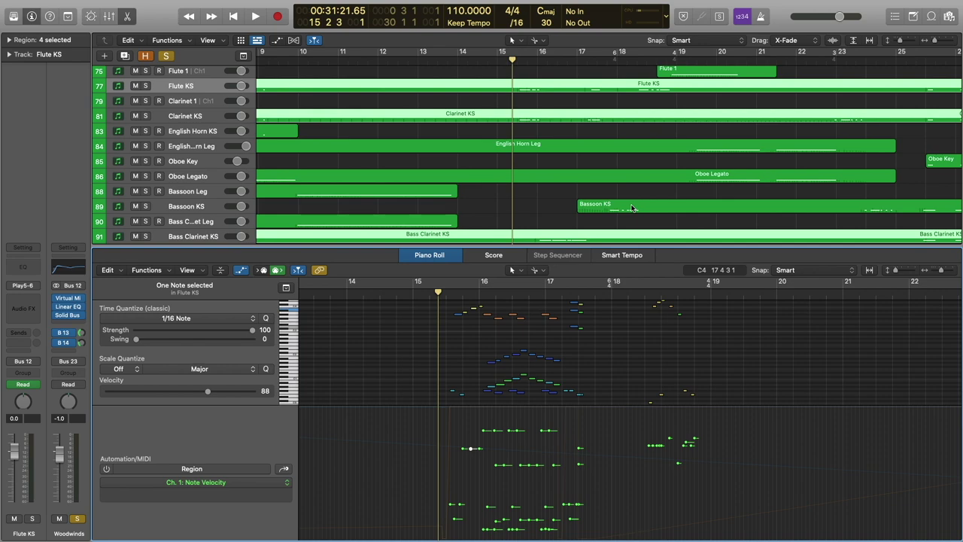
{"action": "key", "text": "space"}
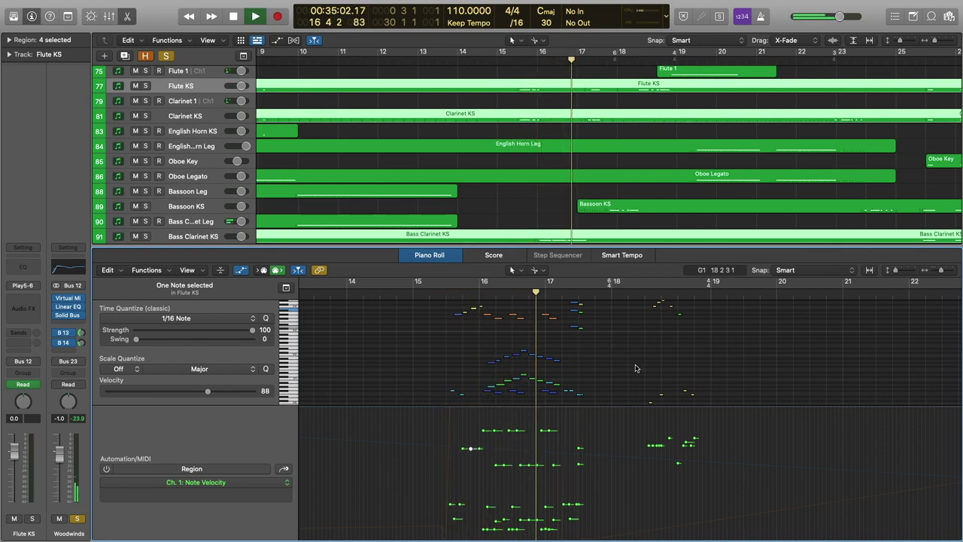
{"action": "scroll", "coordinate": [627, 367], "scroll_direction": "up", "scroll_amount": 2}
{"action": "scroll", "coordinate": [628, 367], "scroll_direction": "up", "scroll_amount": 2}
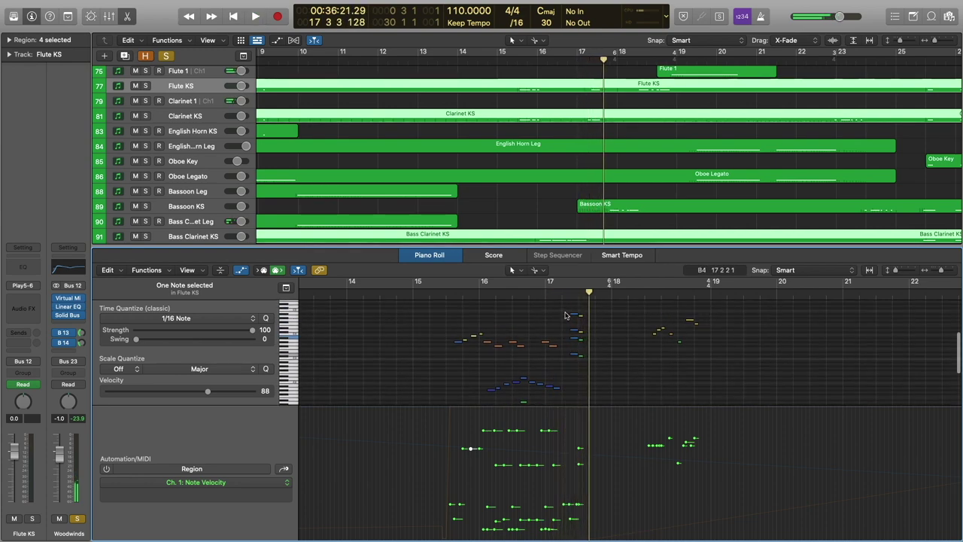
{"action": "key", "text": "space"}
Enlarge the notes around bars 16 and 17 and replay the woodwind passage from mid bar 15 into bar 17.
{"action": "scroll", "coordinate": [618, 340], "scroll_direction": "right", "scroll_amount": 1}
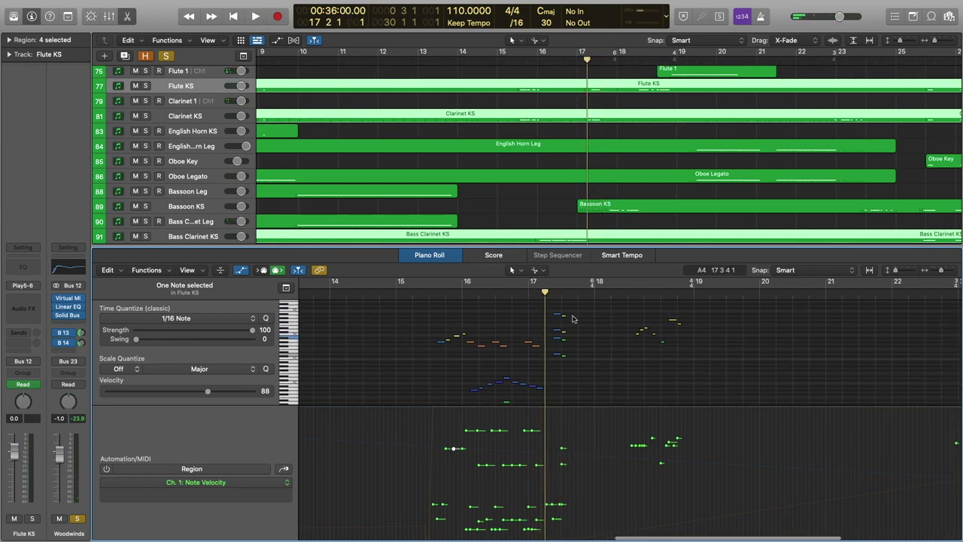
{"action": "scroll", "coordinate": [566, 316], "scroll_direction": "up", "scroll_amount": 3}
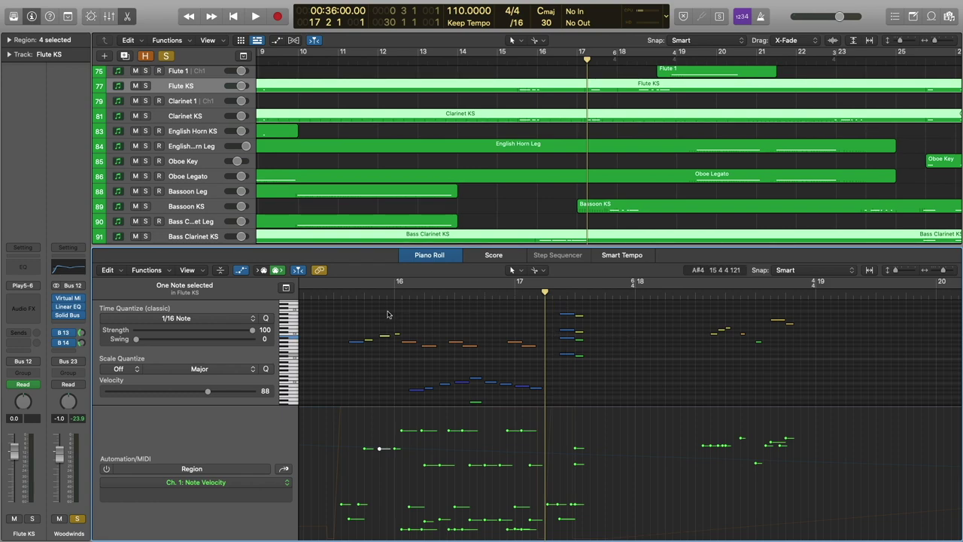
{"action": "double_click", "coordinate": [338, 297]}
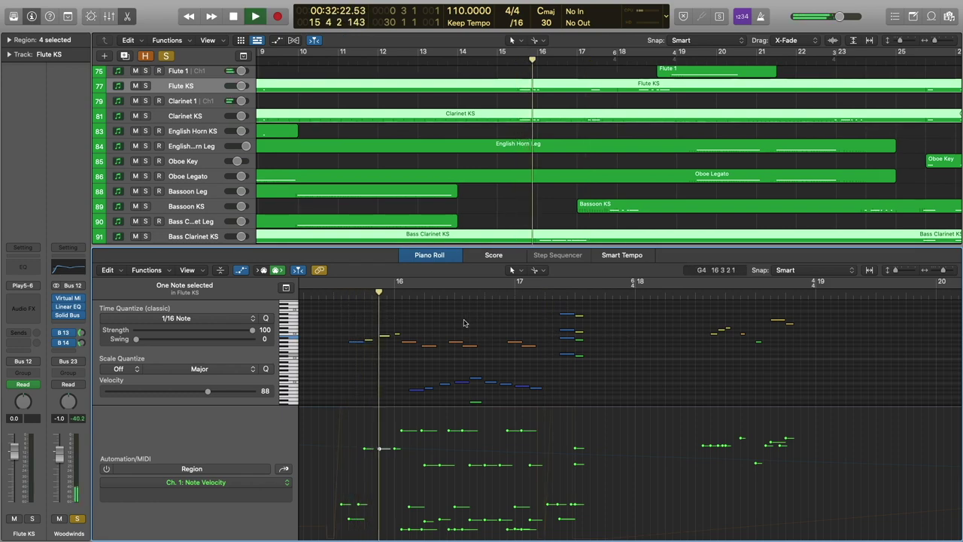
{"action": "scroll", "coordinate": [464, 324], "scroll_direction": "down", "scroll_amount": 2}
{"action": "scroll", "coordinate": [464, 324], "scroll_direction": "down", "scroll_amount": 2}
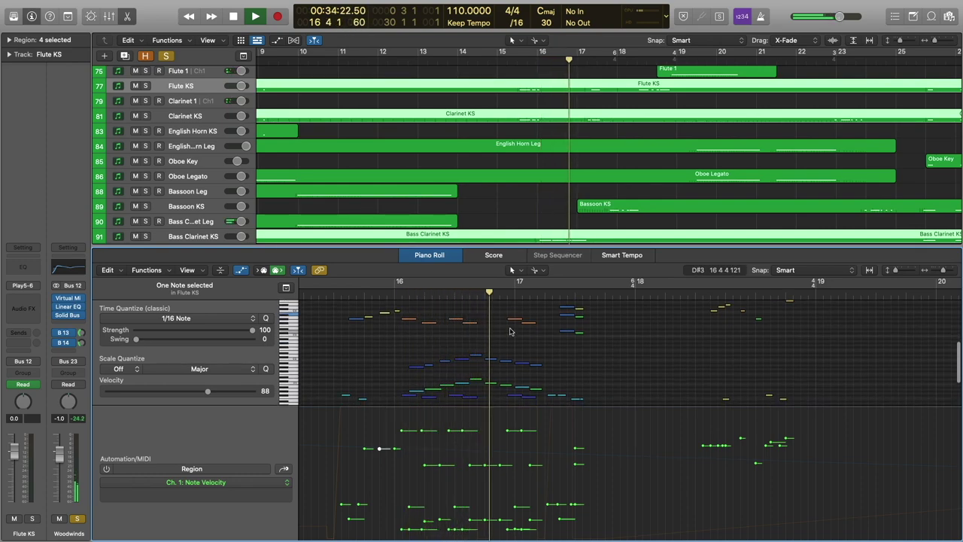
{"action": "scroll", "coordinate": [562, 336], "scroll_direction": "up", "scroll_amount": 2}
{"action": "key", "text": "space"}
Review the low woodwind notes around bar 16, then collapse the piano roll and deselect all regions.
{"action": "scroll", "coordinate": [543, 335], "scroll_direction": "down", "scroll_amount": 4}
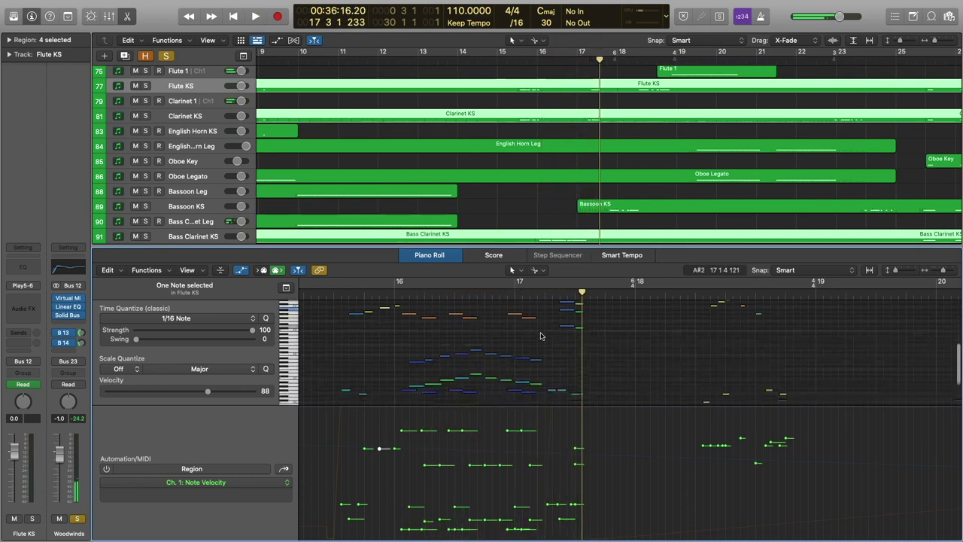
{"action": "scroll", "coordinate": [497, 335], "scroll_direction": "left", "scroll_amount": 3}
{"action": "scroll", "coordinate": [452, 339], "scroll_direction": "up", "scroll_amount": 2}
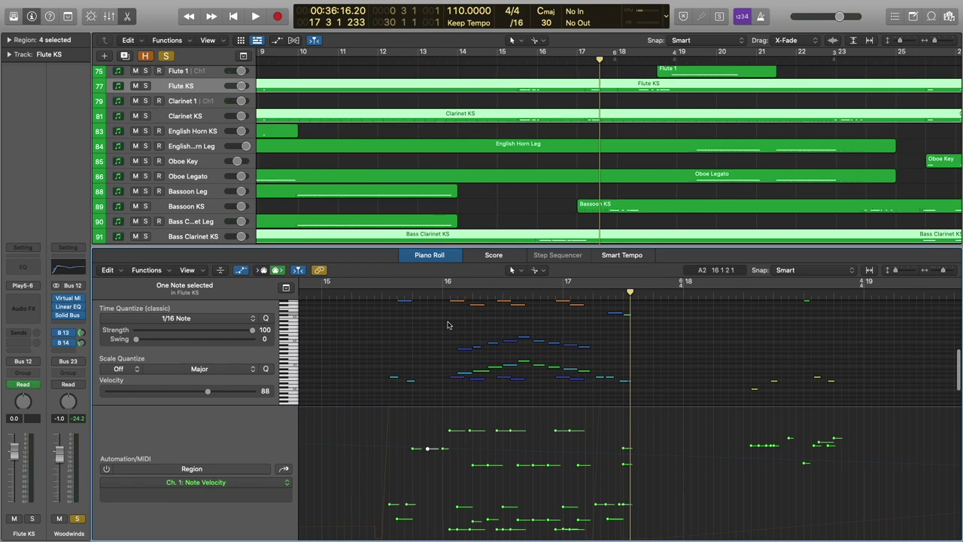
{"action": "scroll", "coordinate": [485, 183], "scroll_direction": "down", "scroll_amount": 2}
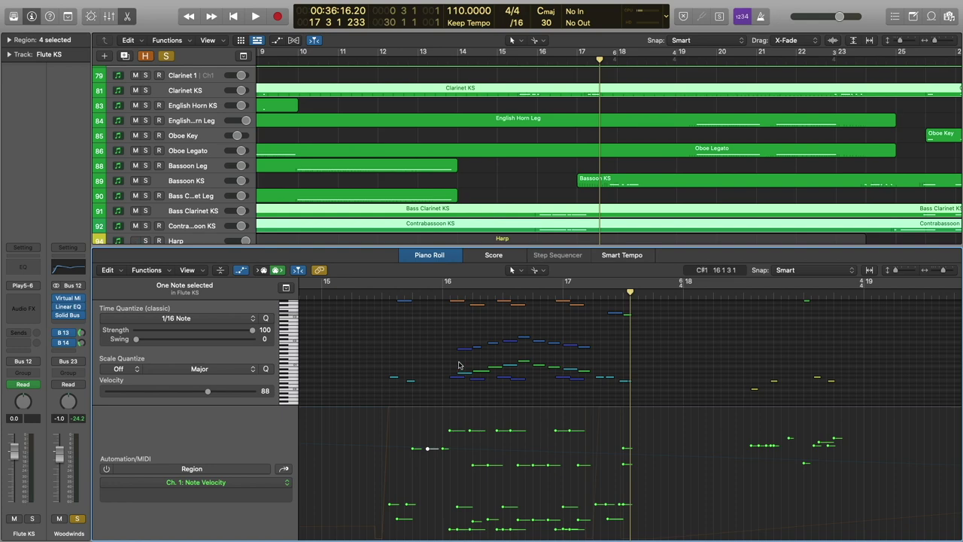
{"action": "left_click_drag", "start_coordinate": [532, 245], "coordinate": [675, 514]}
{"action": "scroll", "coordinate": [532, 316], "scroll_direction": "down", "scroll_amount": 1}
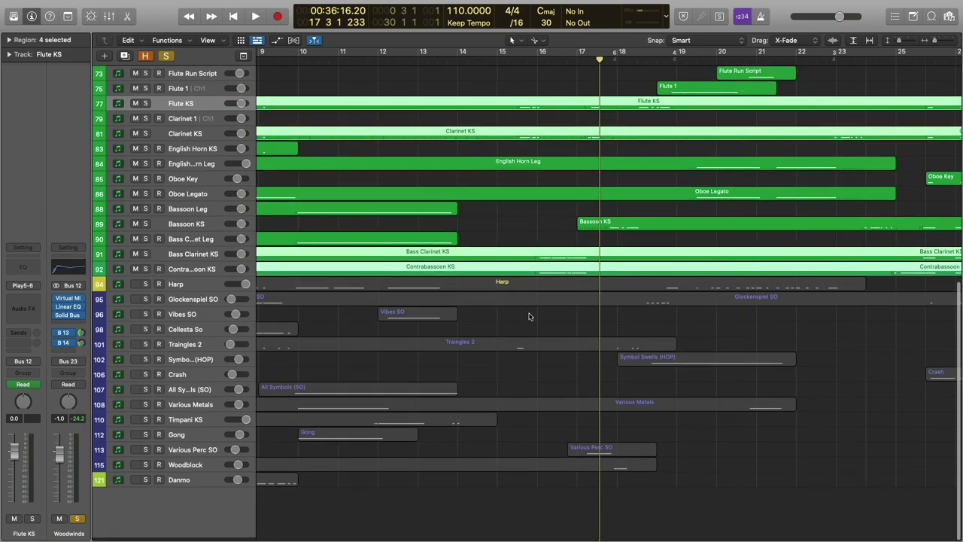
{"action": "left_click", "coordinate": [566, 381]}
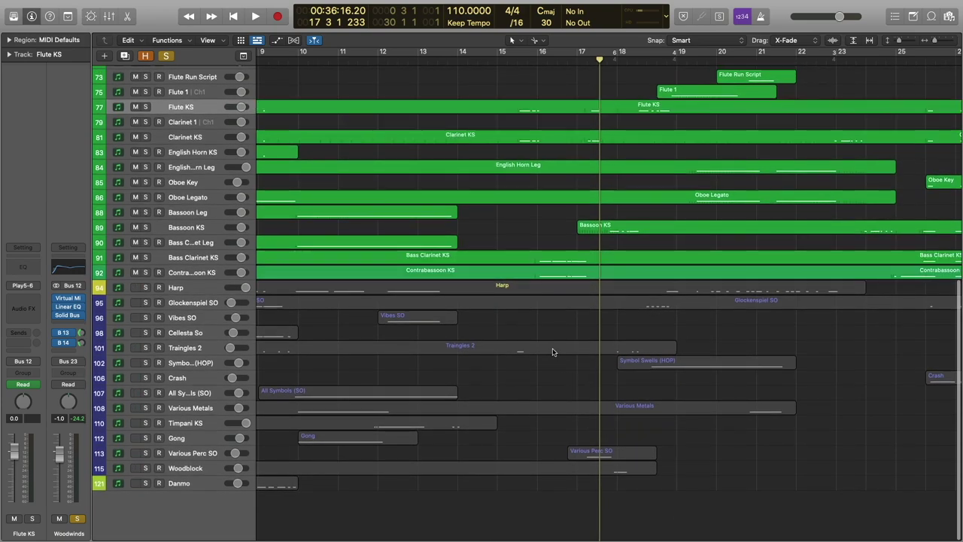
Solo the orchestral percussion bus of the Traingles 2 track, and also solo the Various Perc SO track.
{"action": "left_click", "coordinate": [553, 351]}
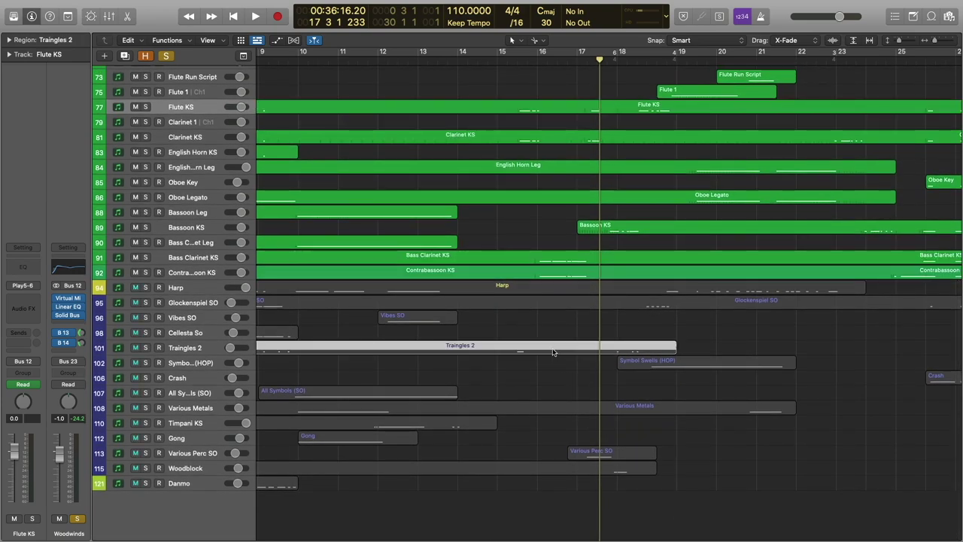
{"action": "left_click", "coordinate": [198, 344]}
{"action": "left_click", "coordinate": [75, 518]}
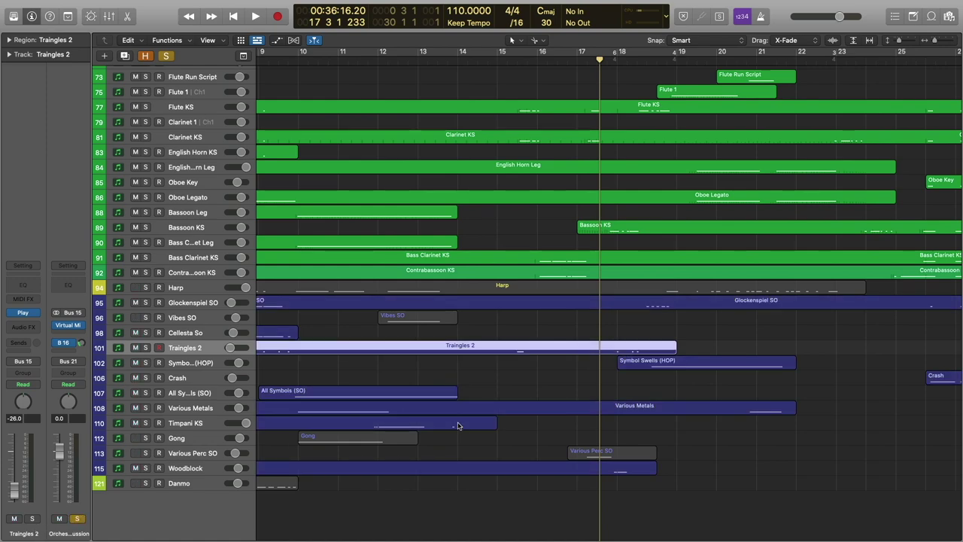
{"action": "left_click", "coordinate": [508, 431]}
{"action": "left_click", "coordinate": [146, 454]}
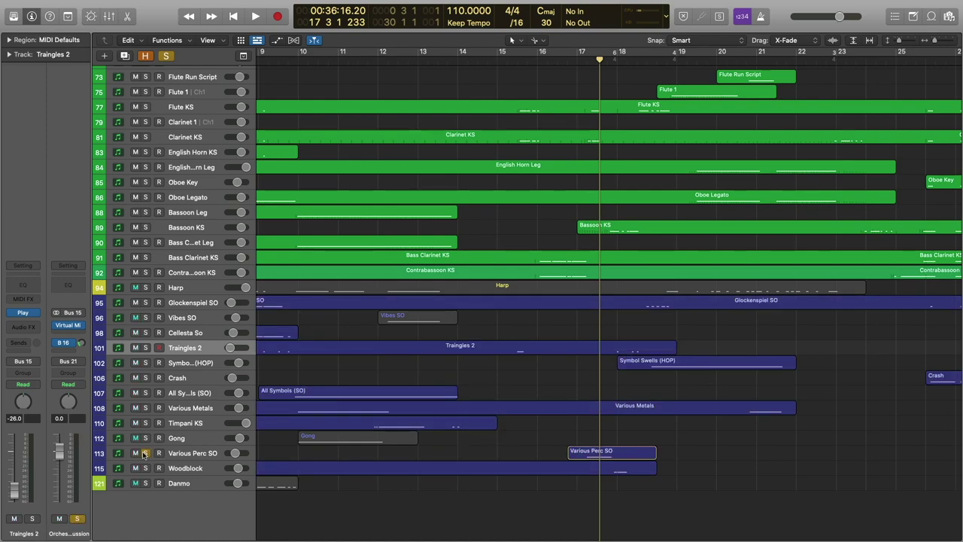
Open the Traingles 2 and Various Perc SO regions together in the piano roll and play them through bars 15 to 17.
{"action": "left_click", "coordinate": [542, 348]}
{"action": "left_click", "coordinate": [591, 453], "text": "shift"}
{"action": "key", "text": "p"}
{"action": "key", "text": "space"}
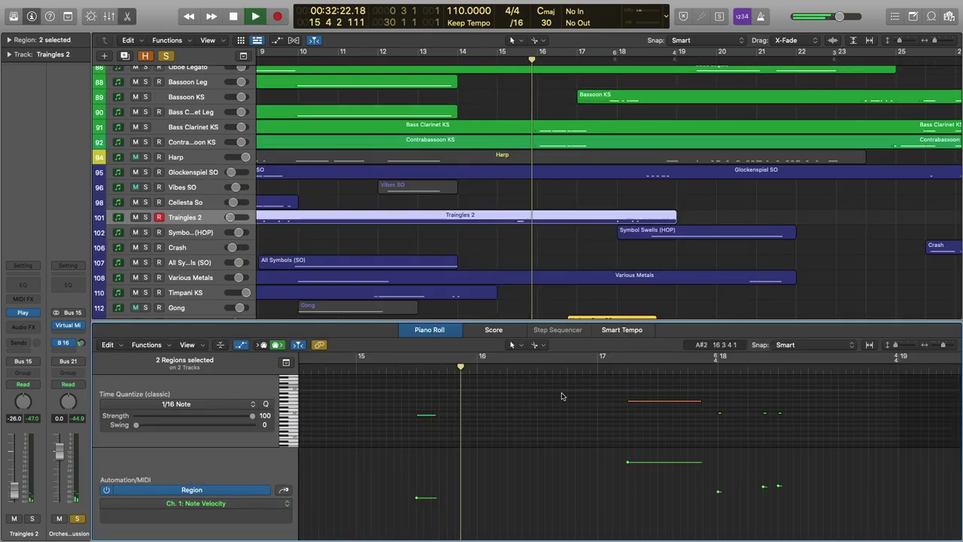
{"action": "scroll", "coordinate": [580, 223], "scroll_direction": "down", "scroll_amount": 3}
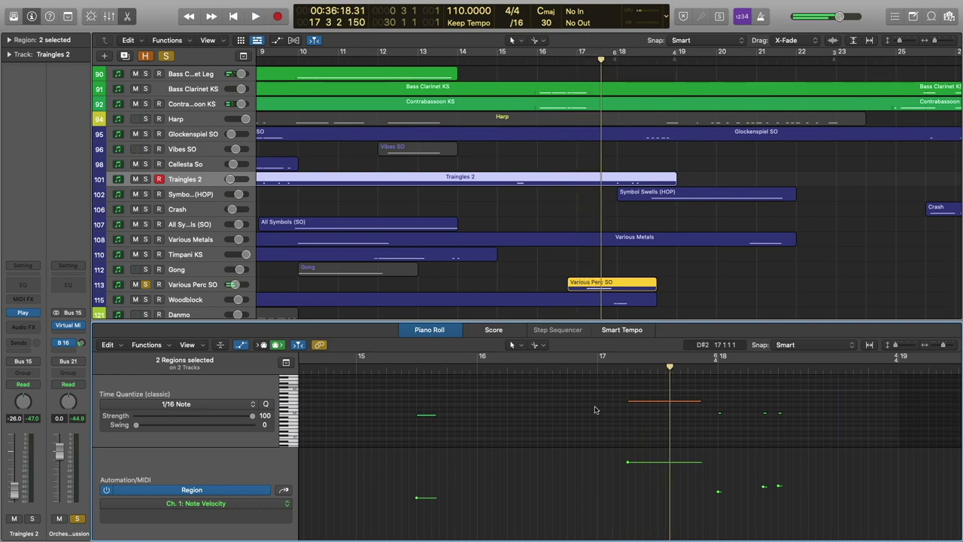
Close the piano roll, clear all solos and fit the whole arrangement in the tracks area.
{"action": "key", "text": "e"}
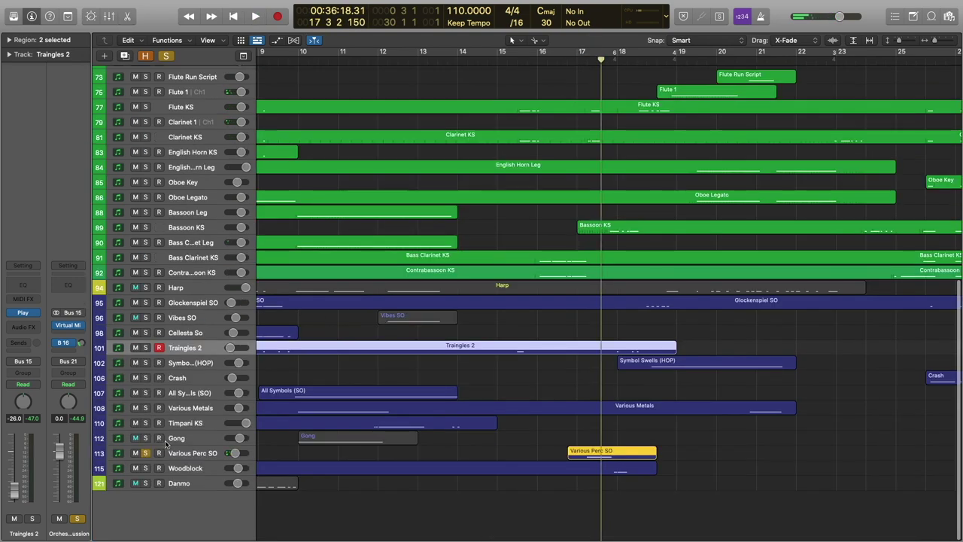
{"action": "left_click", "coordinate": [166, 56]}
{"action": "scroll", "coordinate": [705, 179], "scroll_direction": "up", "scroll_amount": 5}
{"action": "scroll", "coordinate": [705, 178], "scroll_direction": "down", "scroll_amount": 4}
{"action": "scroll", "coordinate": [705, 179], "scroll_direction": "left", "scroll_amount": 3}
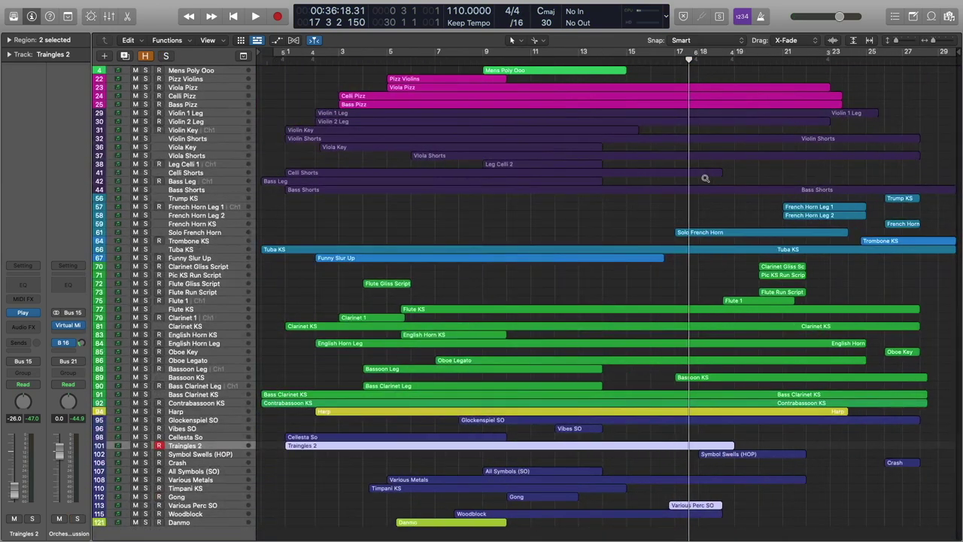
Deselect the regions and play the full arrangement from late in bar 15 to the end of bar 18.
{"action": "left_click", "coordinate": [747, 183]}
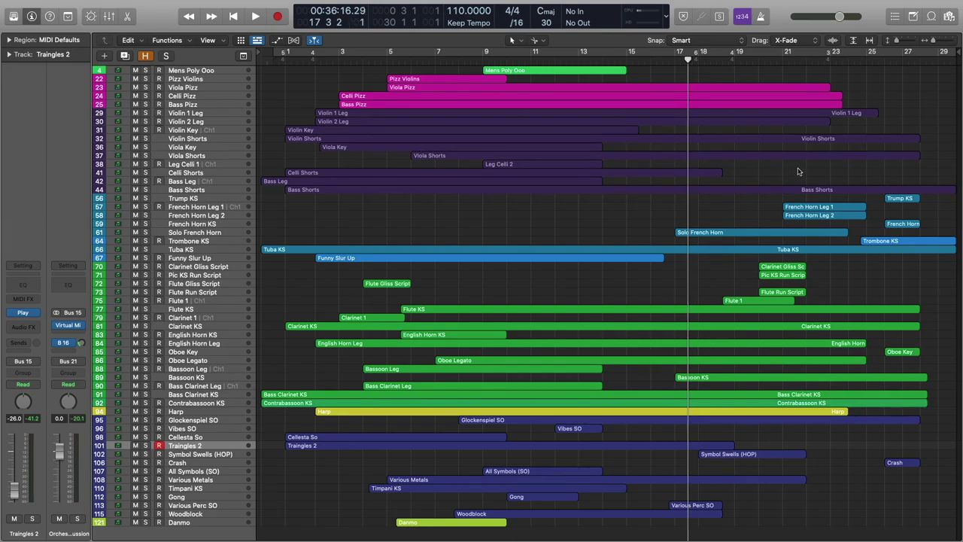
{"action": "left_click", "coordinate": [649, 63]}
{"action": "key", "text": "space"}
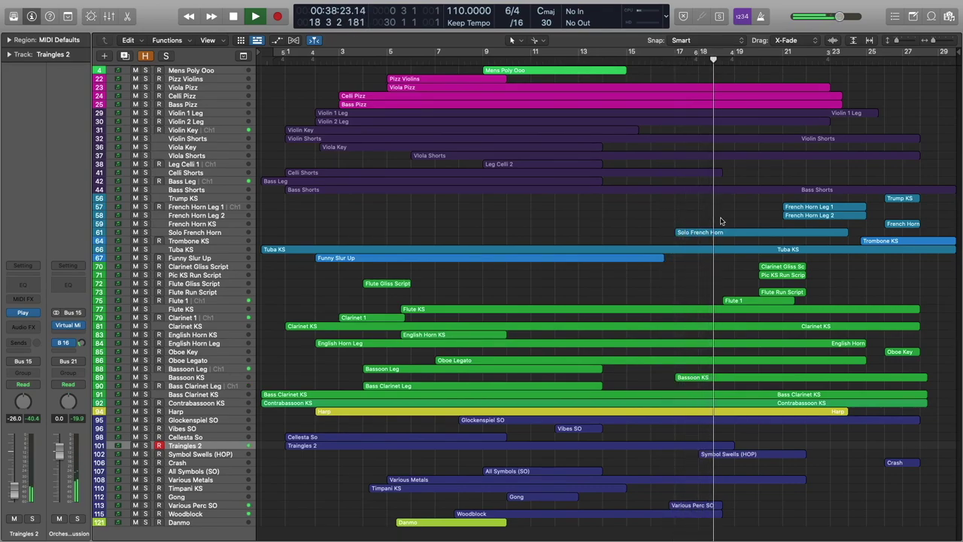
{"action": "key", "text": "space"}
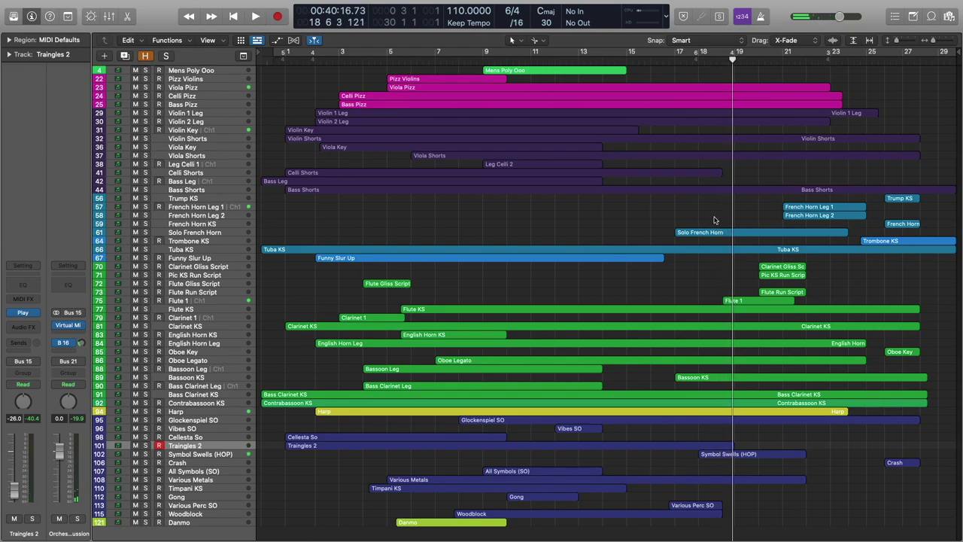
Enlarge the woodwind tracks around bar 19, select the Flute KS track and solo its Woodwinds bus.
{"action": "scroll", "coordinate": [711, 204], "scroll_direction": "right", "scroll_amount": 4}
{"action": "scroll", "coordinate": [710, 204], "scroll_direction": "up", "scroll_amount": 2}
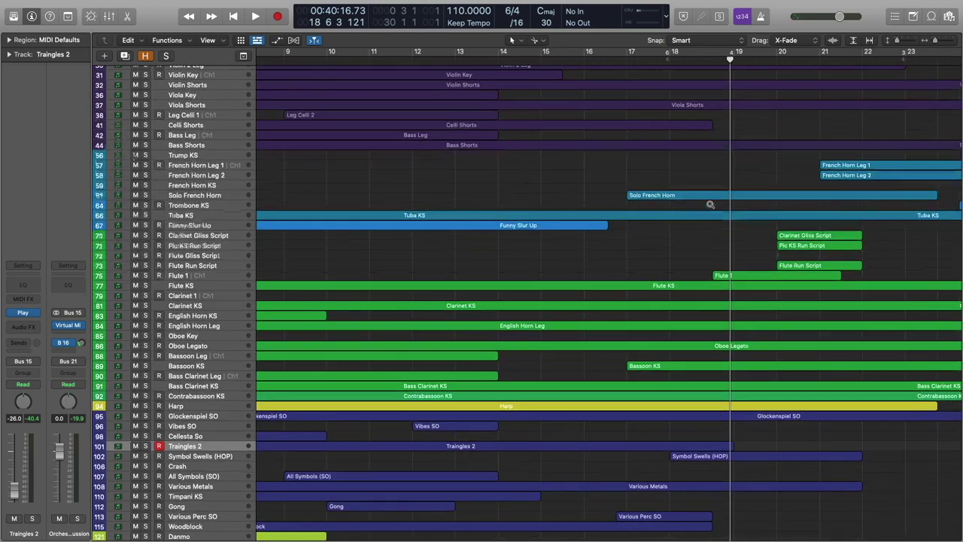
{"action": "scroll", "coordinate": [711, 204], "scroll_direction": "up", "scroll_amount": 2}
{"action": "scroll", "coordinate": [710, 204], "scroll_direction": "up", "scroll_amount": 2}
{"action": "scroll", "coordinate": [712, 207], "scroll_direction": "up", "scroll_amount": 1}
{"action": "scroll", "coordinate": [709, 207], "scroll_direction": "up", "scroll_amount": 2}
{"action": "scroll", "coordinate": [709, 207], "scroll_direction": "right", "scroll_amount": 1}
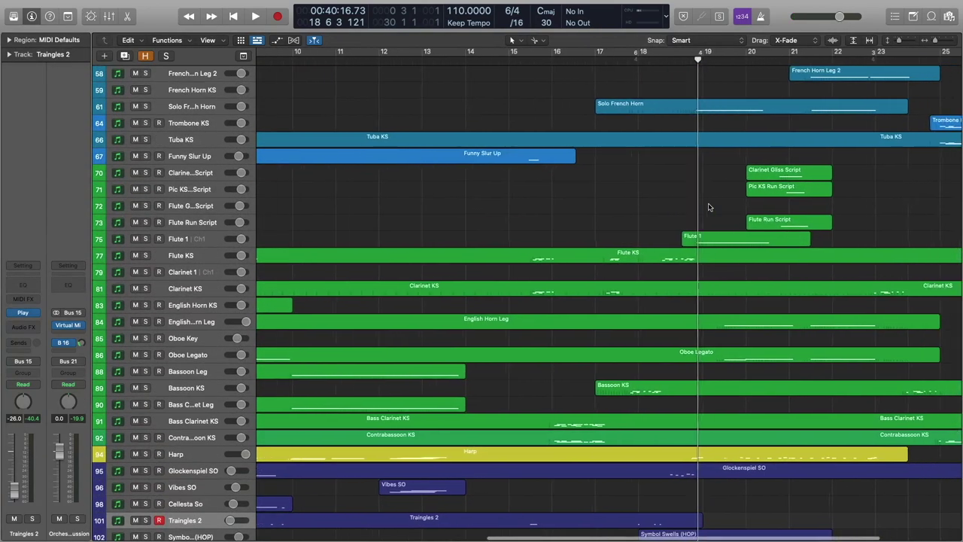
{"action": "left_click", "coordinate": [708, 205], "text": "ctrl+alt"}
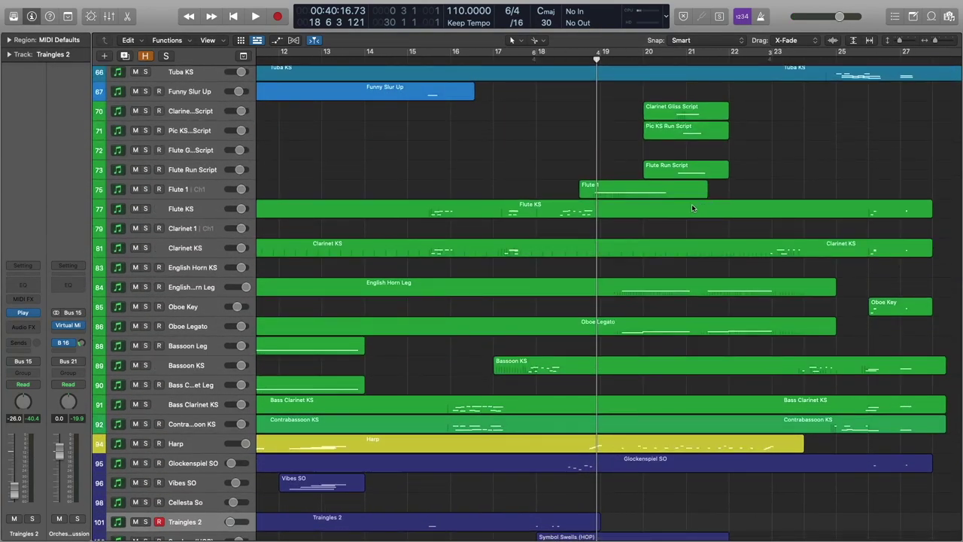
{"action": "left_click", "coordinate": [194, 210]}
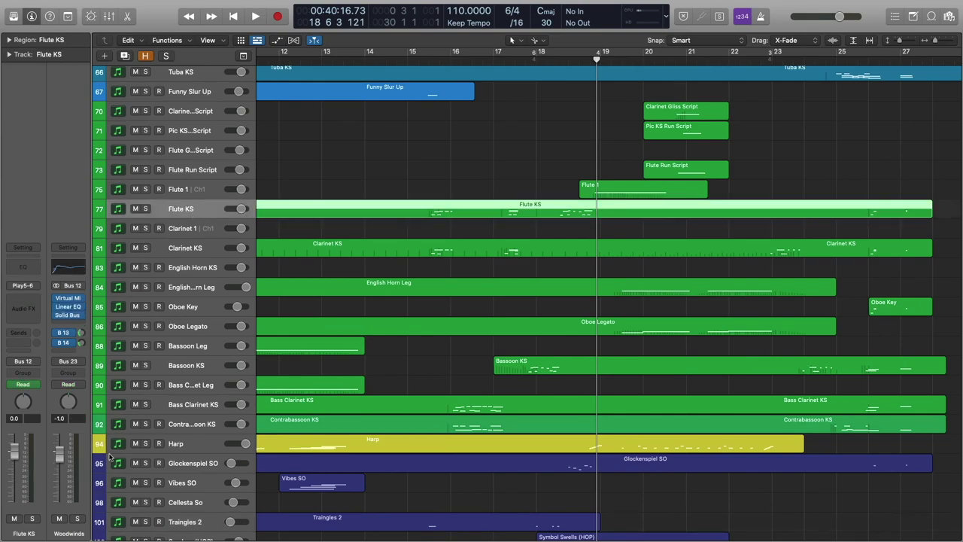
{"action": "left_click", "coordinate": [77, 518]}
Open the Flute KS, Clarinet KS, English Horn Leg, Oboe Legato and Bassoon KS regions in the piano roll and examine bars 17 to 19.
{"action": "left_click_drag", "start_coordinate": [535, 146], "coordinate": [557, 384]}
{"action": "key", "text": "p"}
{"action": "scroll", "coordinate": [572, 384], "scroll_direction": "right", "scroll_amount": 5}
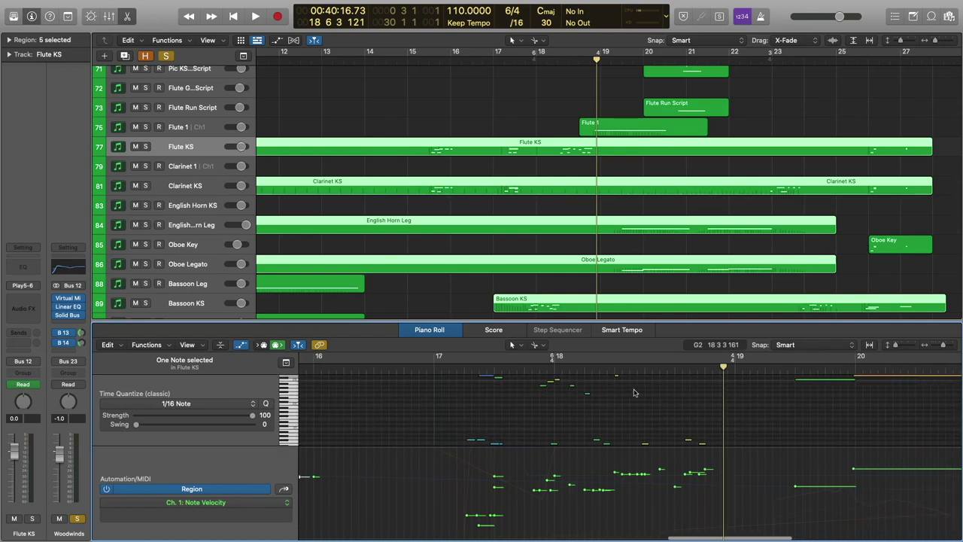
{"action": "scroll", "coordinate": [588, 397], "scroll_direction": "up", "scroll_amount": 5}
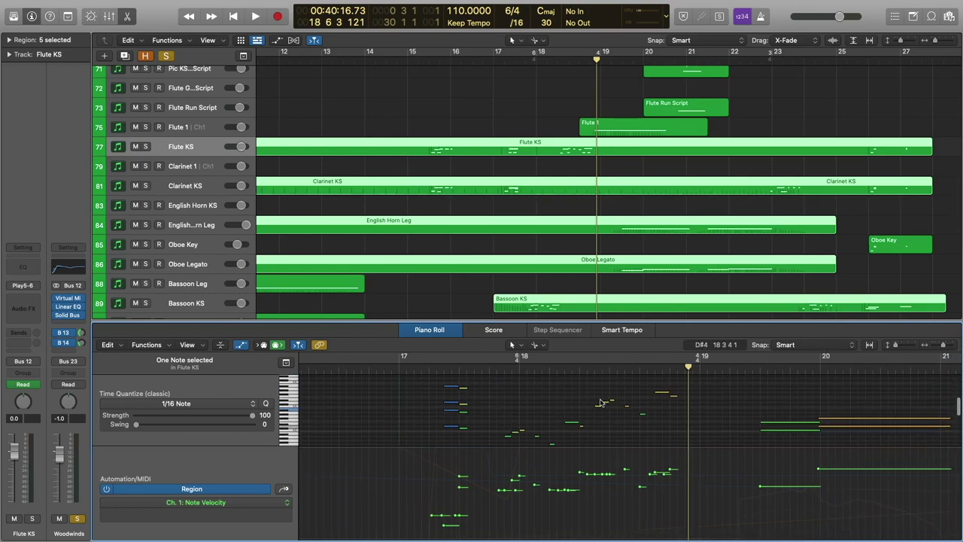
{"action": "scroll", "coordinate": [587, 402], "scroll_direction": "down", "scroll_amount": 5}
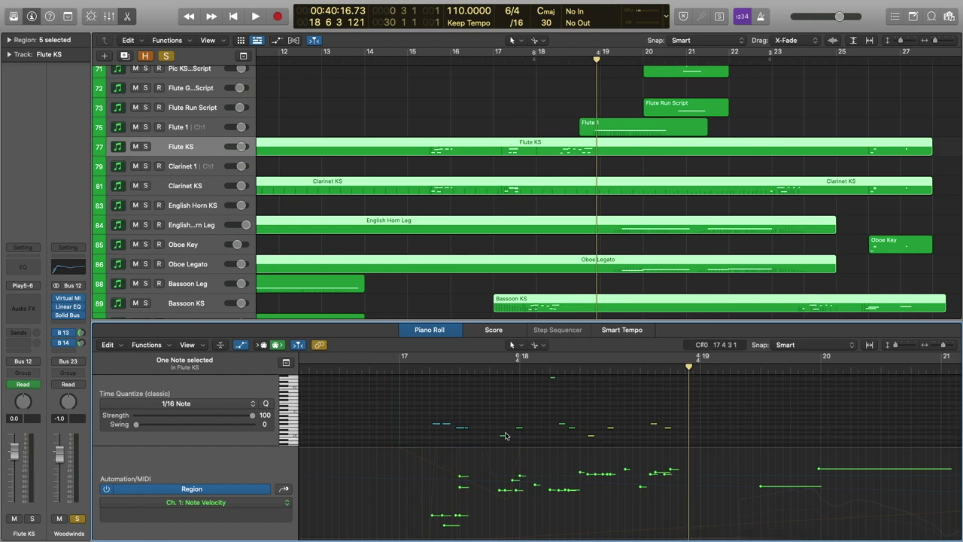
Play the soloed woodwinds from late in bar 17 to the end of bar 18, following their notes in the piano roll.
{"action": "scroll", "coordinate": [505, 436], "scroll_direction": "up", "scroll_amount": 1}
{"action": "left_click", "coordinate": [496, 368]}
{"action": "key", "text": "space"}
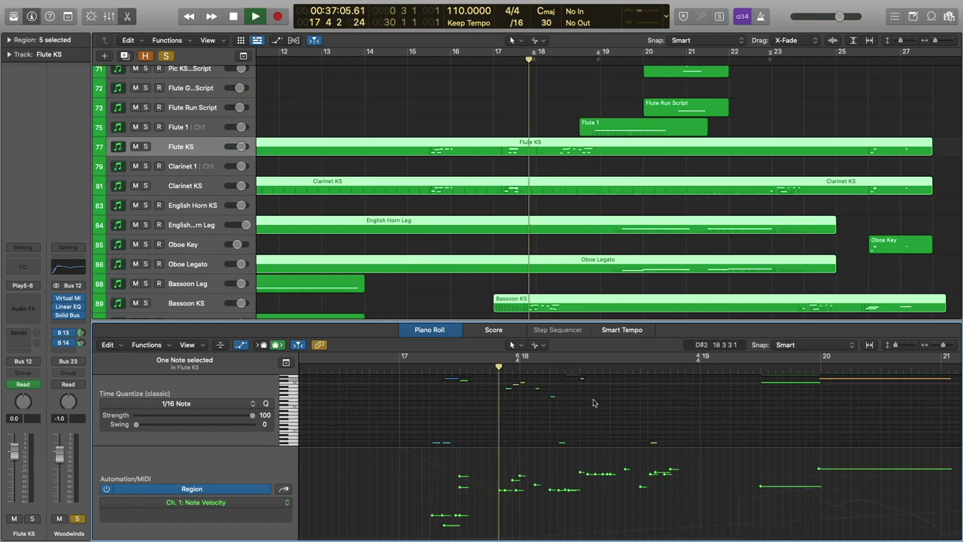
{"action": "scroll", "coordinate": [606, 407], "scroll_direction": "up", "scroll_amount": 2}
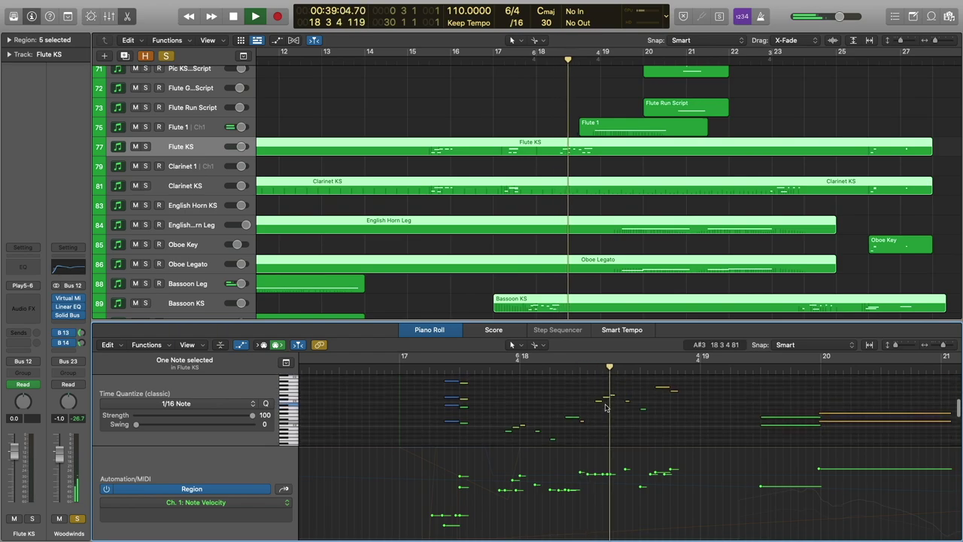
{"action": "key", "text": "space"}
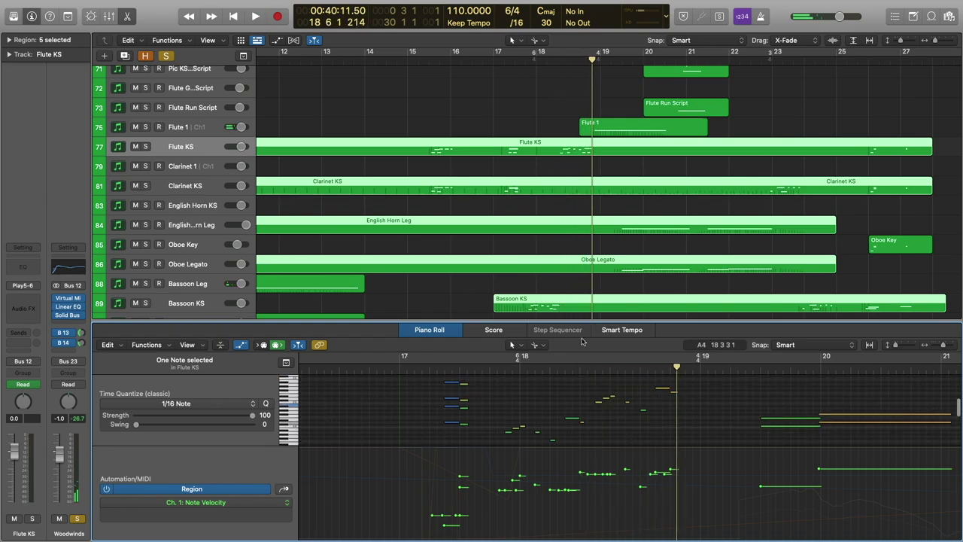
Select the Violin Shorts track and solo its Strings bus alongside the woodwinds.
{"action": "scroll", "coordinate": [553, 216], "scroll_direction": "up", "scroll_amount": 10}
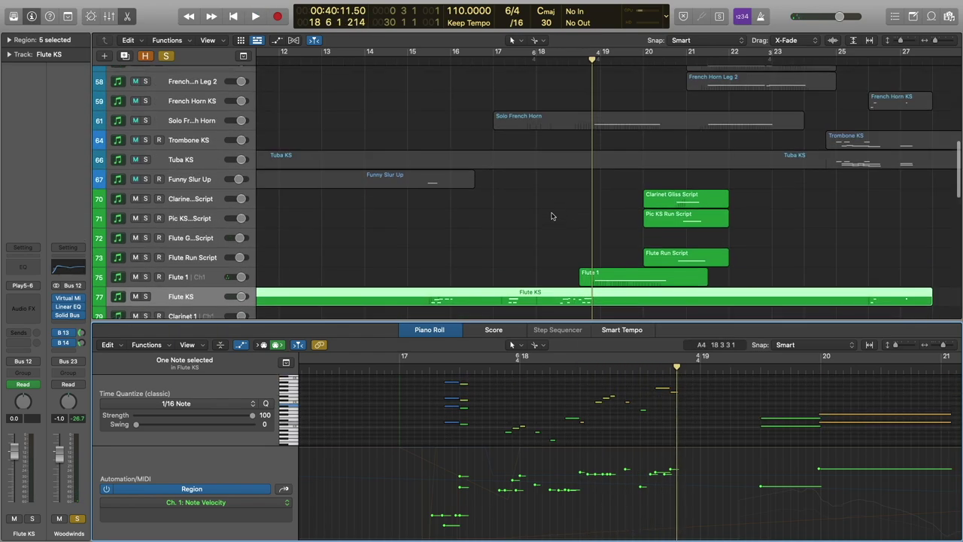
{"action": "scroll", "coordinate": [553, 216], "scroll_direction": "up", "scroll_amount": 5}
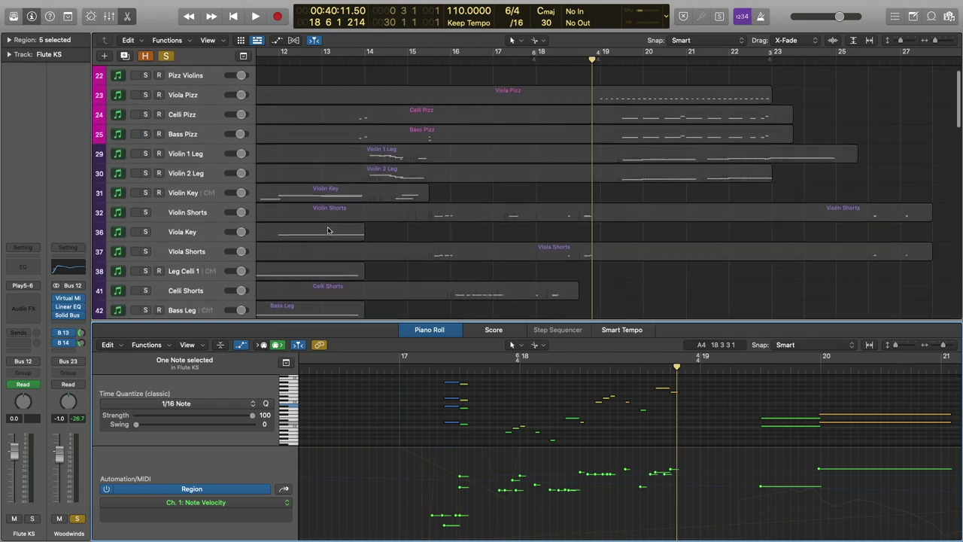
{"action": "left_click", "coordinate": [202, 220]}
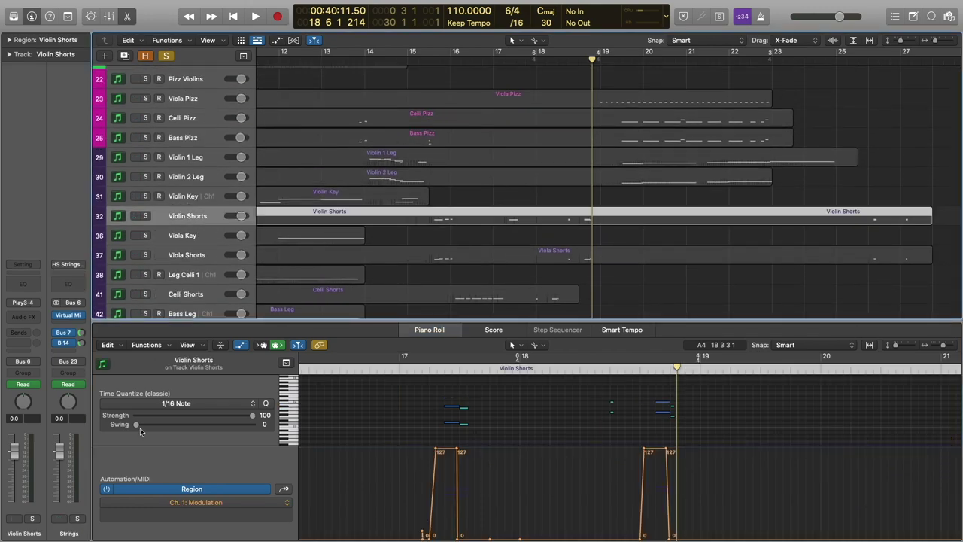
{"action": "left_click", "coordinate": [73, 519]}
Open the Celli Shorts region in the piano roll at bars 17 and 18 and play from the start of bar 18 to beat 3.
{"action": "scroll", "coordinate": [564, 151], "scroll_direction": "down", "scroll_amount": 4}
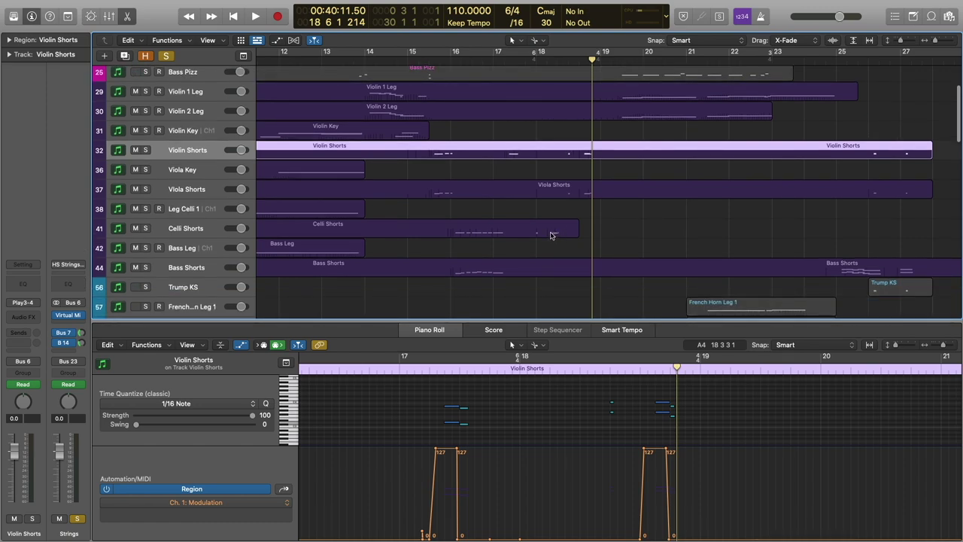
{"action": "left_click", "coordinate": [527, 60]}
{"action": "left_click", "coordinate": [541, 234]}
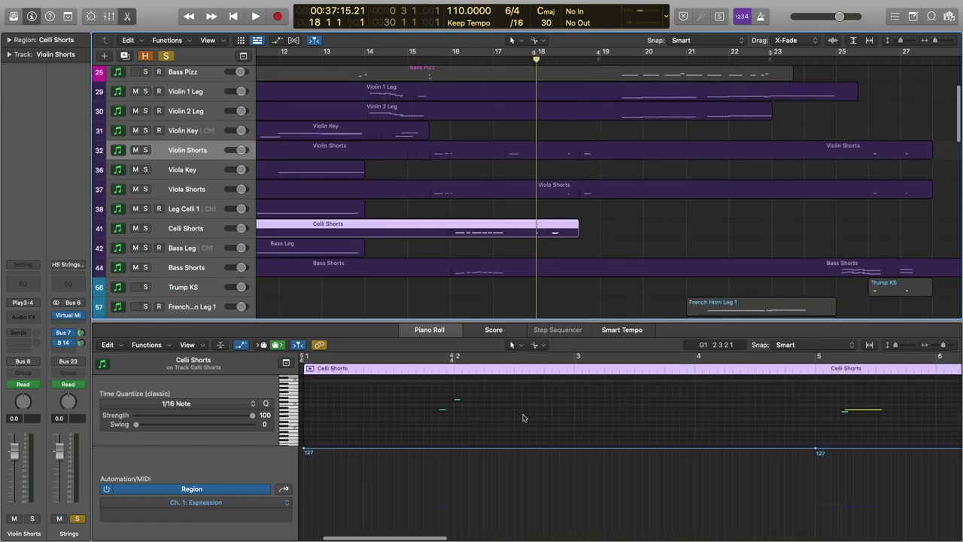
{"action": "scroll", "coordinate": [523, 399], "scroll_direction": "down", "scroll_amount": 4}
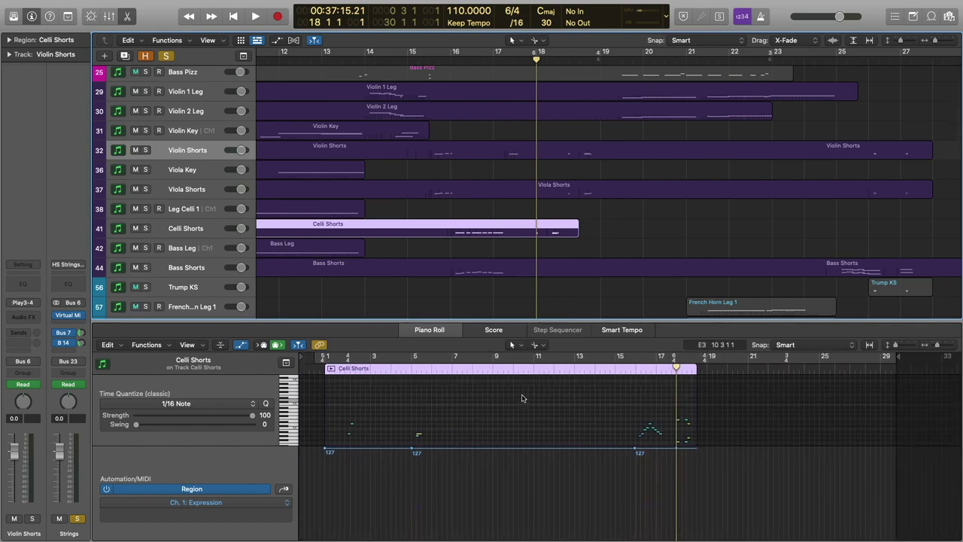
{"action": "scroll", "coordinate": [522, 398], "scroll_direction": "up", "scroll_amount": 6}
{"action": "scroll", "coordinate": [522, 398], "scroll_direction": "right", "scroll_amount": 5}
{"action": "scroll", "coordinate": [523, 397], "scroll_direction": "up", "scroll_amount": 2}
{"action": "scroll", "coordinate": [523, 397], "scroll_direction": "left", "scroll_amount": 3}
{"action": "left_click", "coordinate": [516, 400]}
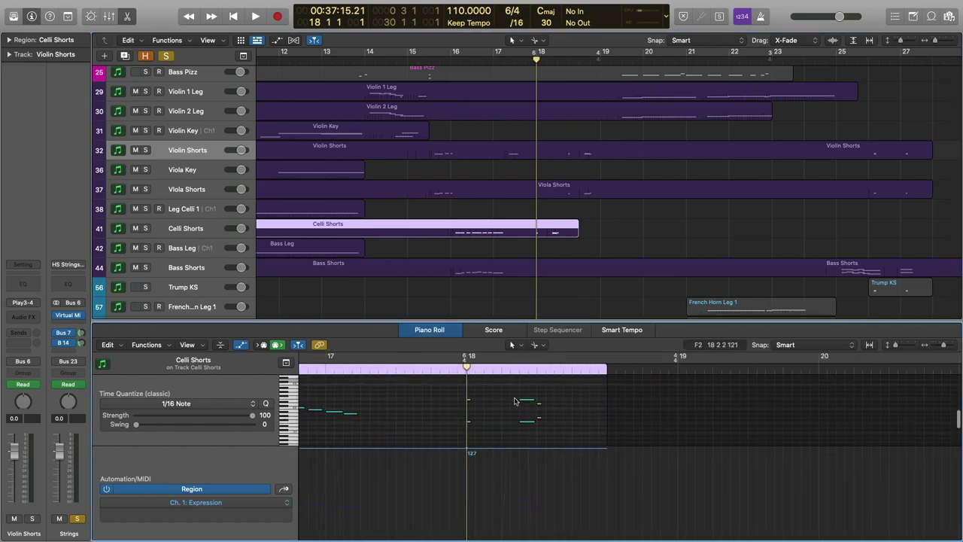
{"action": "key", "text": "space"}
{"action": "key", "text": "space"}
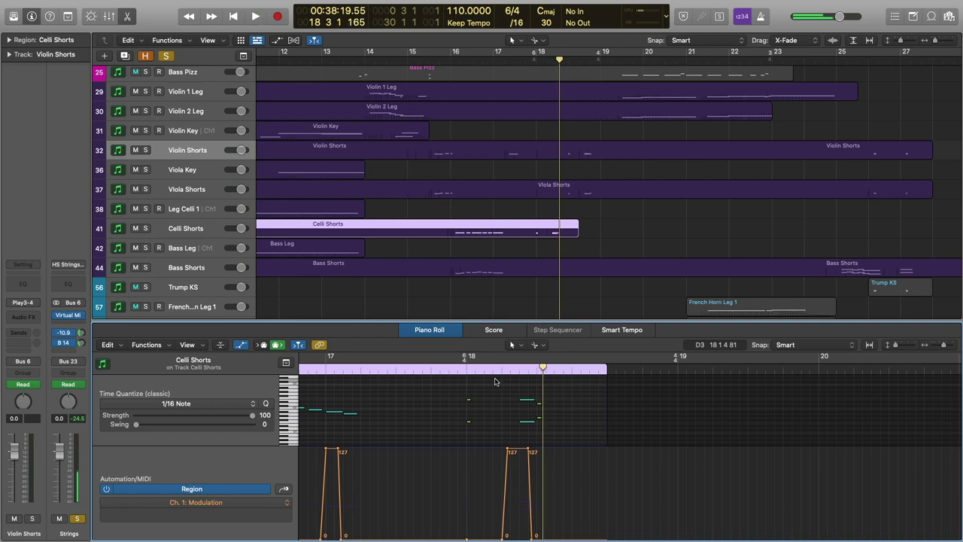
Show the Violin Shorts and Viola Shorts regions together in the piano roll and play on through bar 18.
{"action": "scroll", "coordinate": [599, 118], "scroll_direction": "up", "scroll_amount": 1}
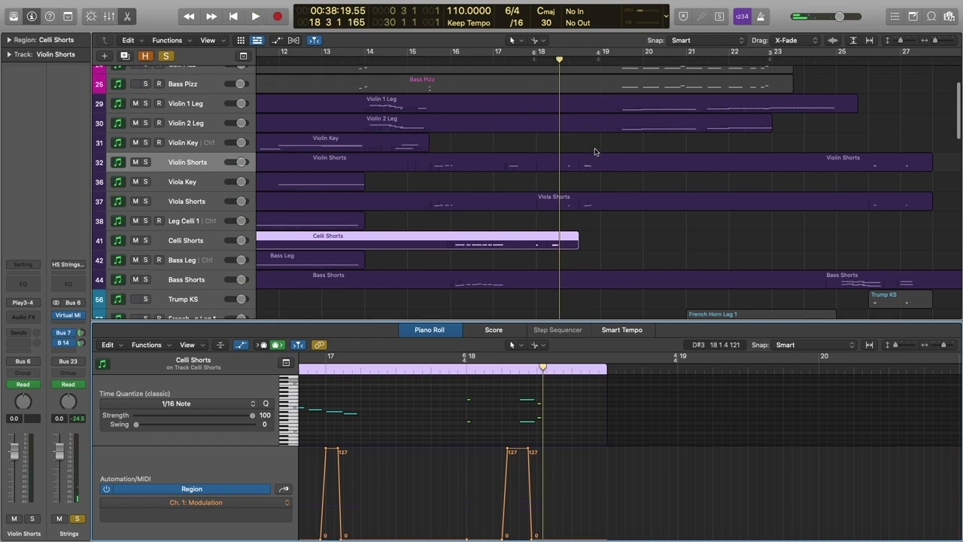
{"action": "left_click_drag", "start_coordinate": [595, 151], "coordinate": [606, 225]}
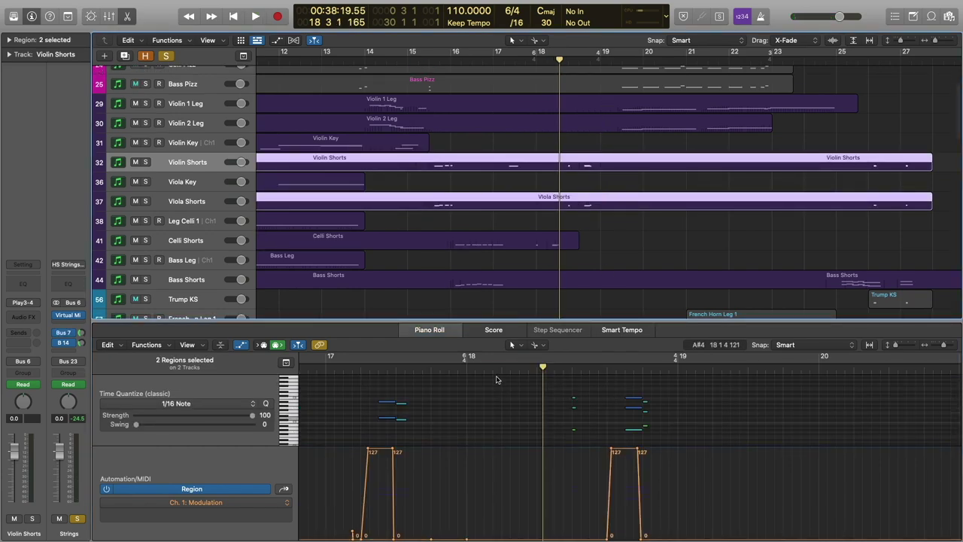
{"action": "key", "text": "space"}
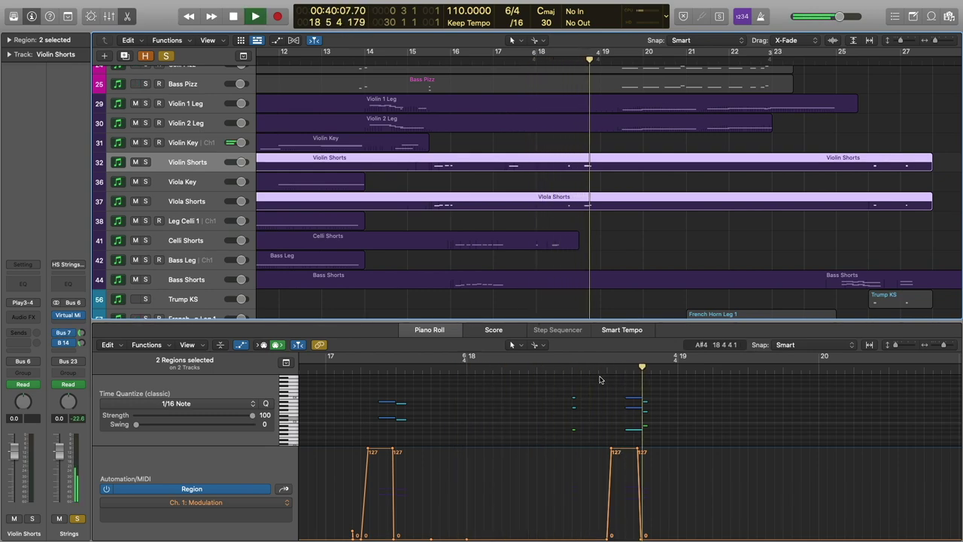
{"action": "key", "text": "space"}
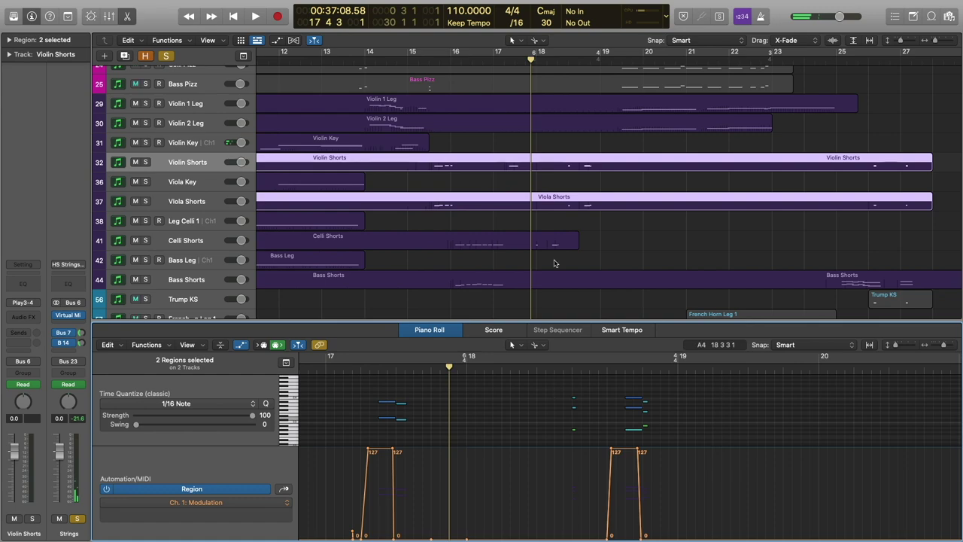
Add the Celli Shorts region to the piano roll and play strings and woodwinds from bar 17 beat 2 to the start of bar 19.
{"action": "left_click", "coordinate": [551, 241], "text": "shift"}
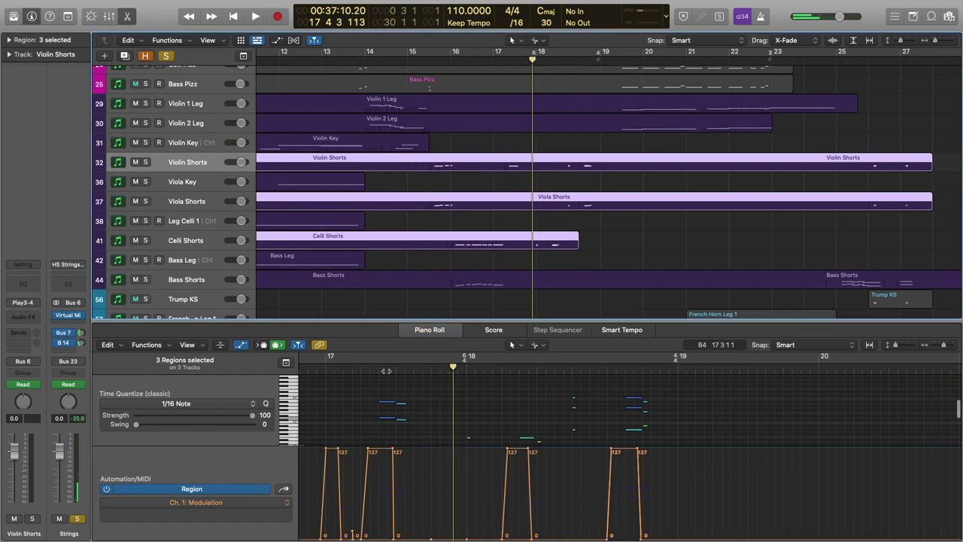
{"action": "left_click", "coordinate": [387, 371]}
{"action": "scroll", "coordinate": [531, 240], "scroll_direction": "down", "scroll_amount": 12}
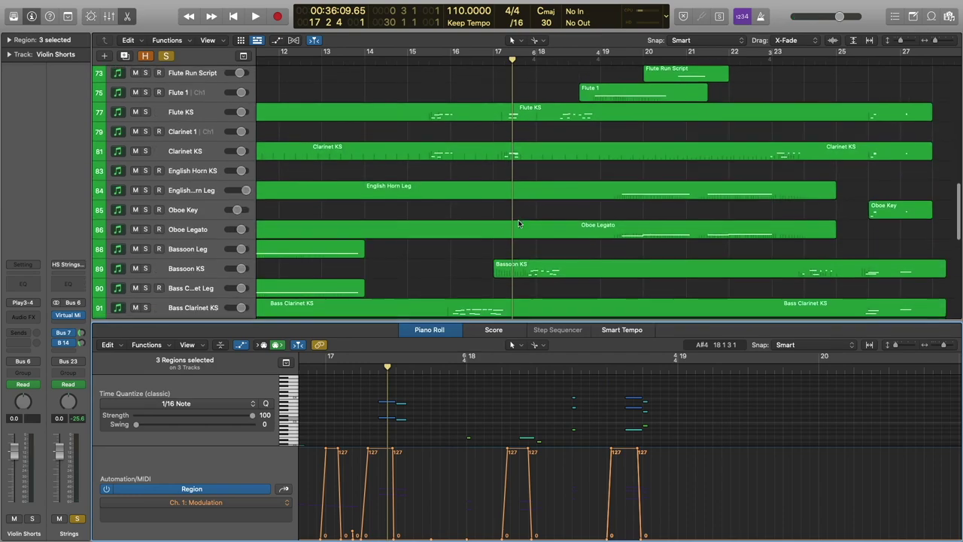
{"action": "scroll", "coordinate": [521, 226], "scroll_direction": "down", "scroll_amount": 1}
{"action": "key", "text": "space"}
{"action": "scroll", "coordinate": [578, 439], "scroll_direction": "up", "scroll_amount": 3}
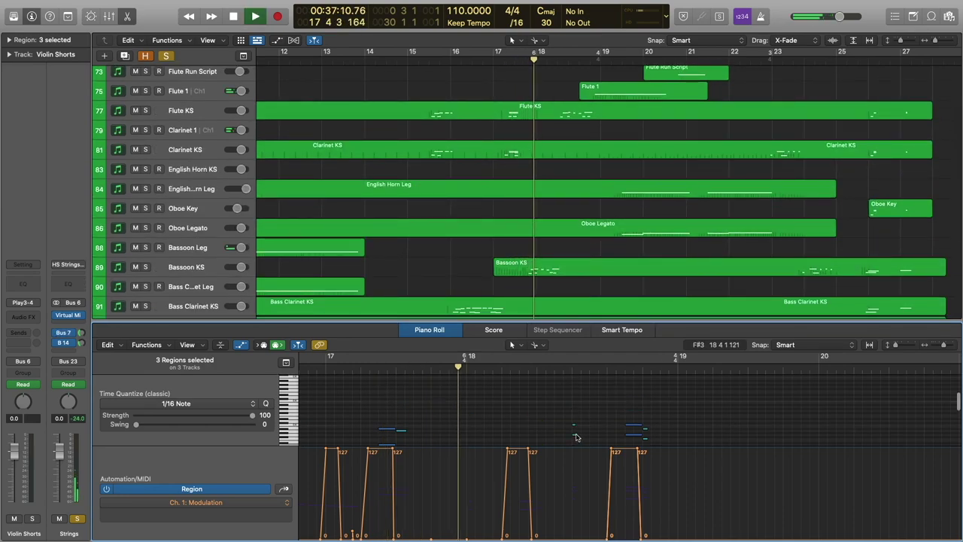
{"action": "scroll", "coordinate": [583, 405], "scroll_direction": "down", "scroll_amount": 2}
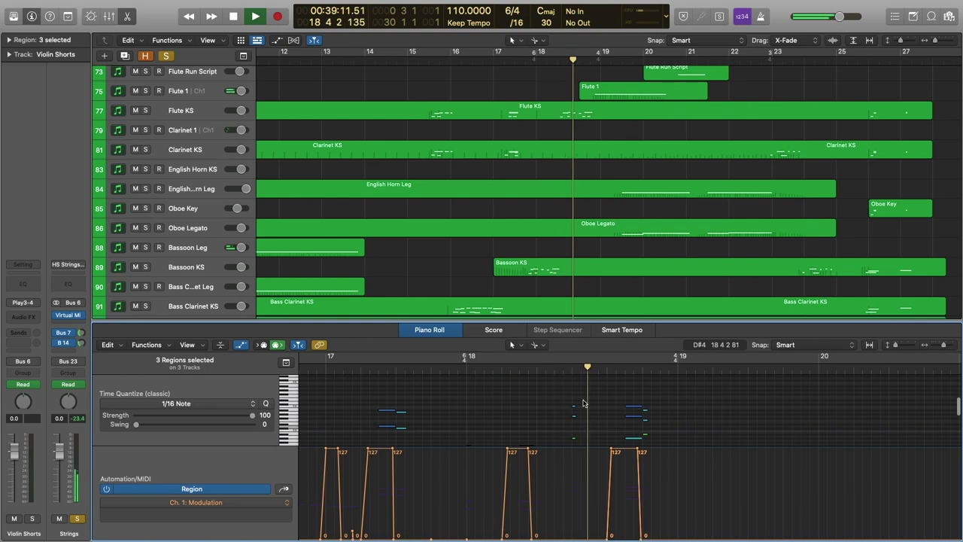
{"action": "key", "text": "space"}
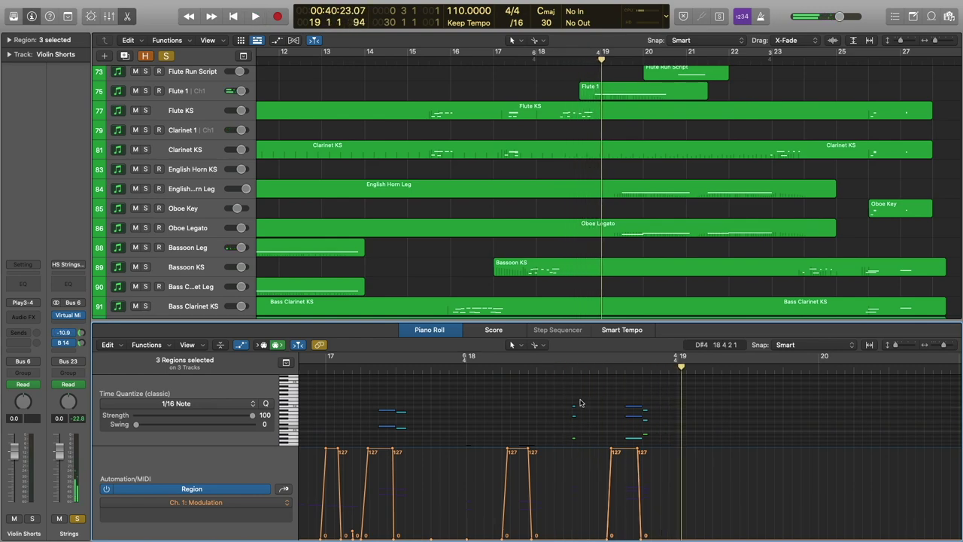
Select the Traingles 2 track, then solo its orchestral percussion bus and the Various Perc SO track.
{"action": "scroll", "coordinate": [575, 210], "scroll_direction": "down", "scroll_amount": 10}
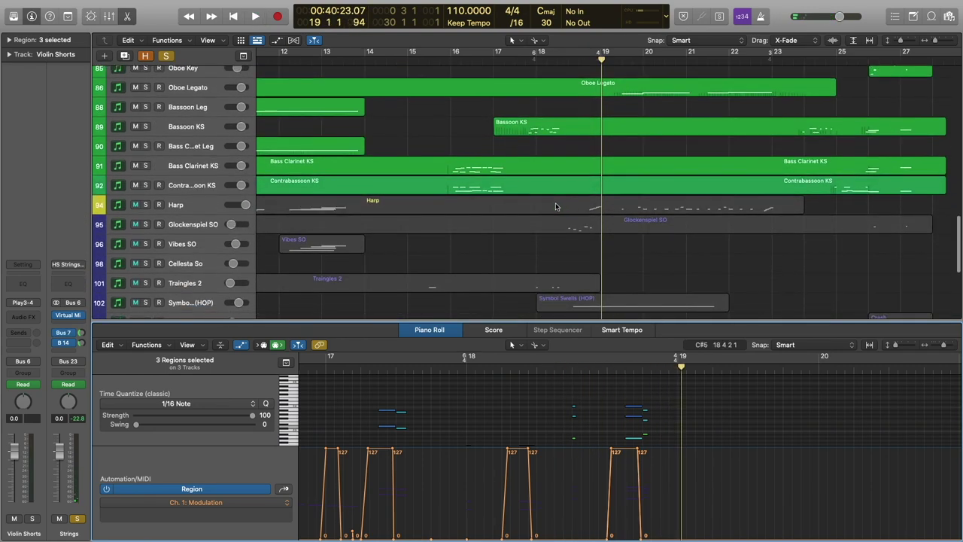
{"action": "left_click", "coordinate": [189, 224]}
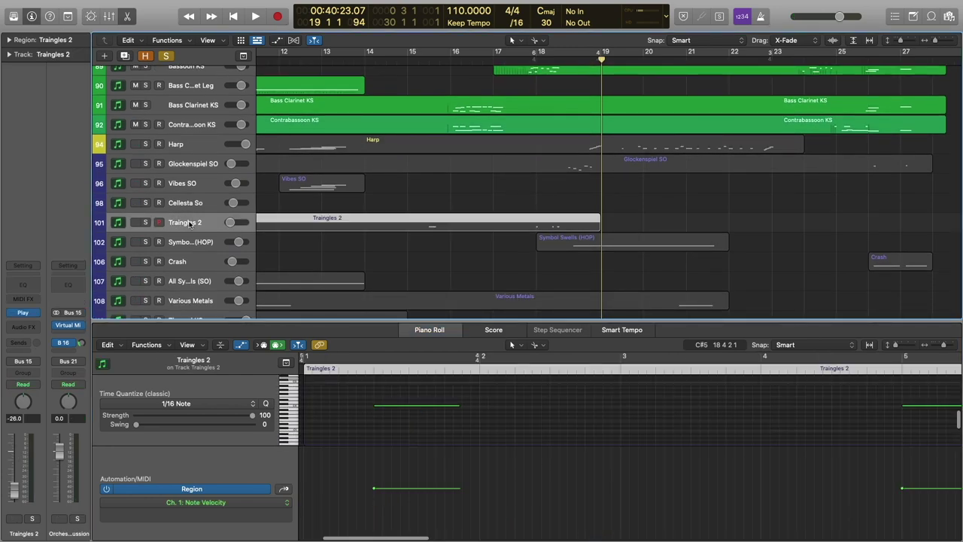
{"action": "left_click", "coordinate": [75, 519]}
{"action": "scroll", "coordinate": [551, 192], "scroll_direction": "down", "scroll_amount": 3}
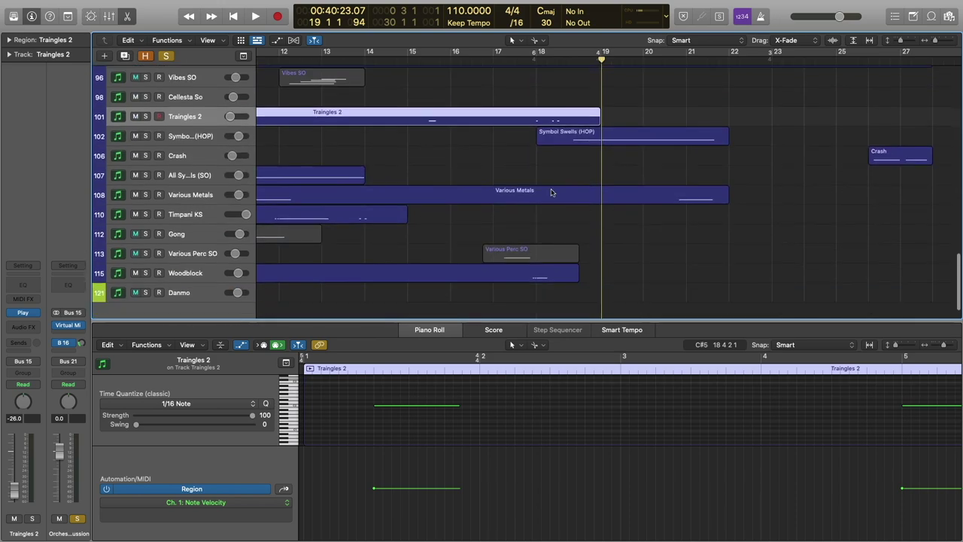
{"action": "left_click", "coordinate": [147, 253]}
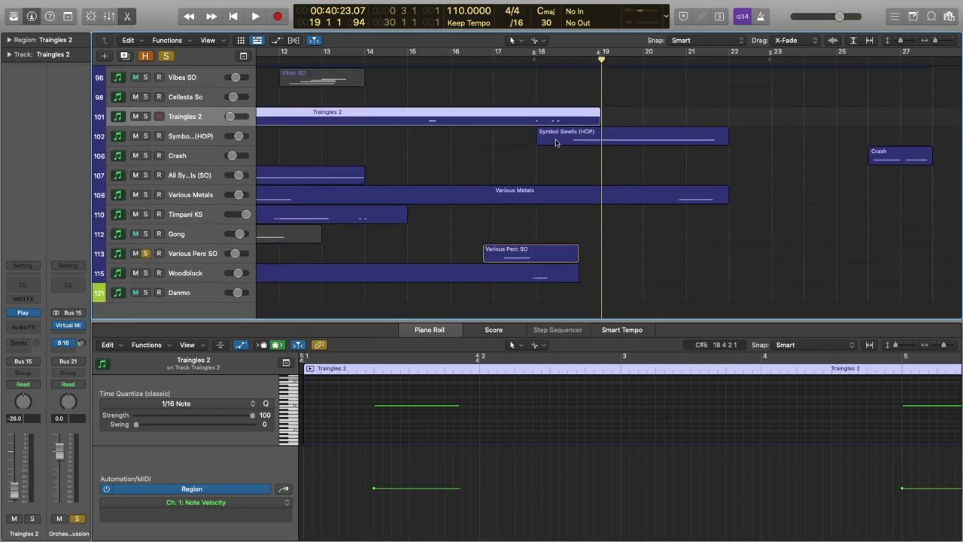
Place the playhead at bar 17 beat 4 and show the Woodblock and Traingles 2 regions together in the piano roll around bar 18.
{"action": "scroll", "coordinate": [553, 143], "scroll_direction": "up", "scroll_amount": 1}
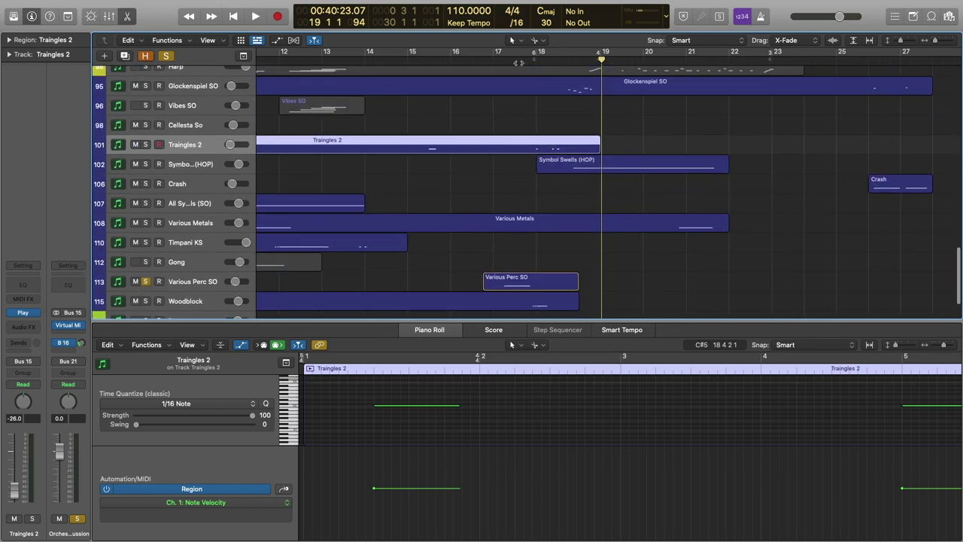
{"action": "left_click", "coordinate": [519, 62]}
{"action": "left_click", "coordinate": [544, 308]}
{"action": "scroll", "coordinate": [678, 413], "scroll_direction": "right", "scroll_amount": 3}
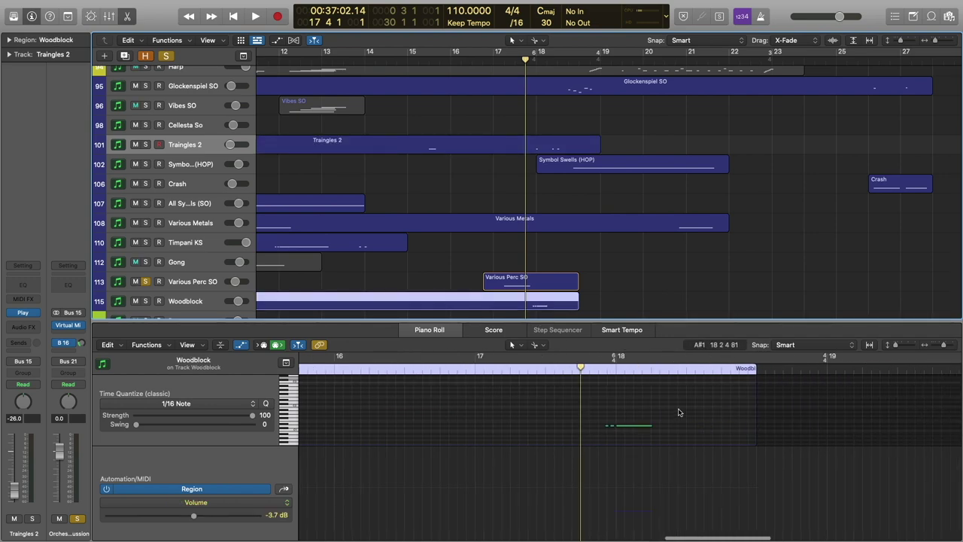
{"action": "scroll", "coordinate": [593, 189], "scroll_direction": "up", "scroll_amount": 1}
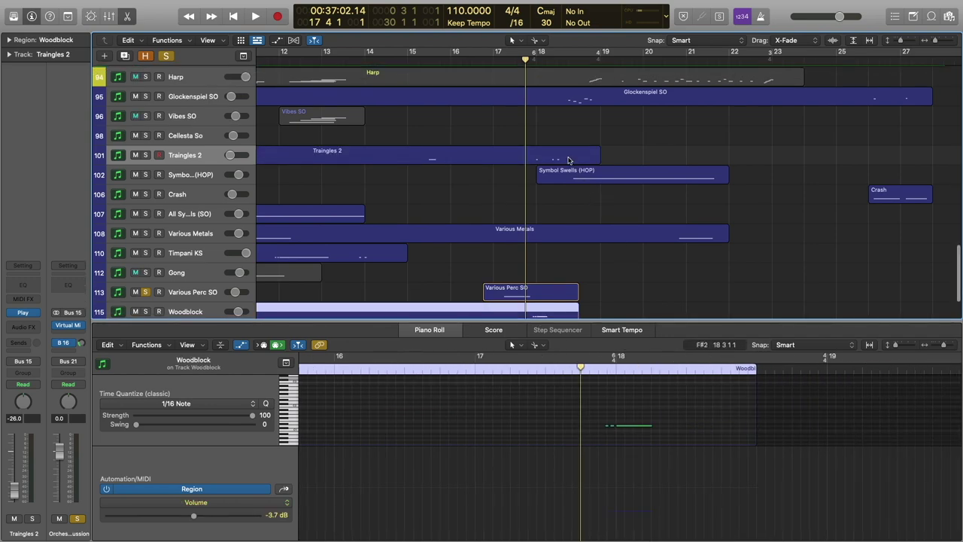
{"action": "left_click", "coordinate": [569, 159], "text": "shift"}
{"action": "scroll", "coordinate": [677, 421], "scroll_direction": "right", "scroll_amount": 3}
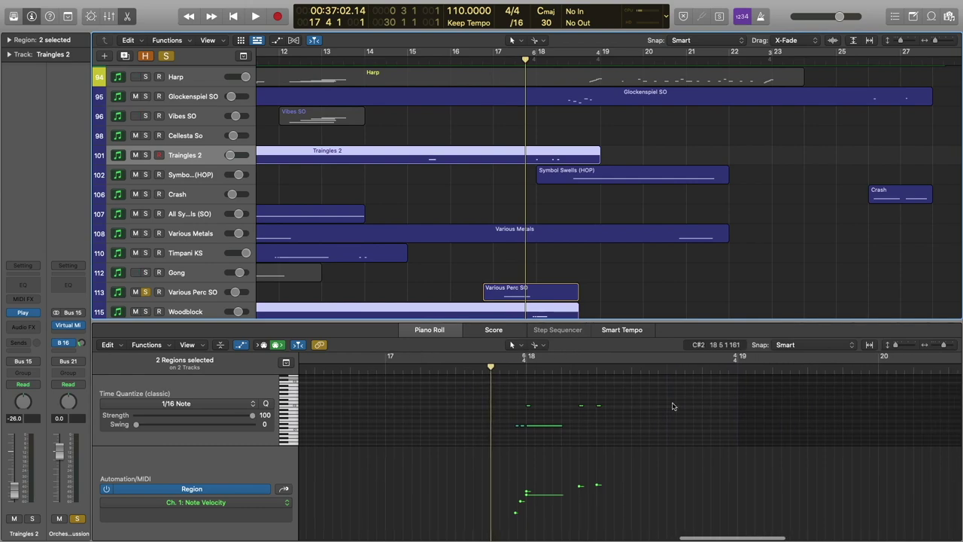
{"action": "scroll", "coordinate": [670, 405], "scroll_direction": "up", "scroll_amount": 2}
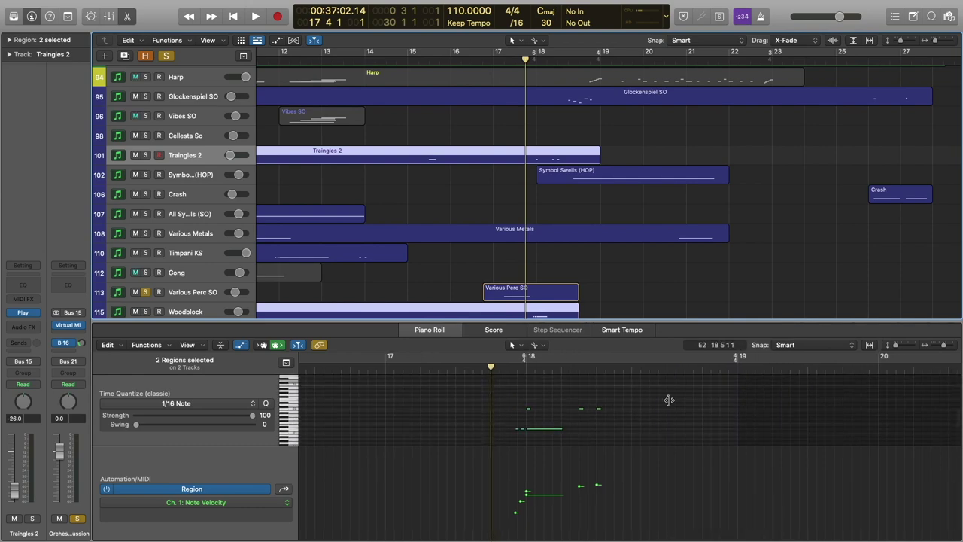
Add the Glockenspiel SO region to the piano roll selection and enlarge the percussion notes around bar 18.
{"action": "scroll", "coordinate": [596, 116], "scroll_direction": "up", "scroll_amount": 1}
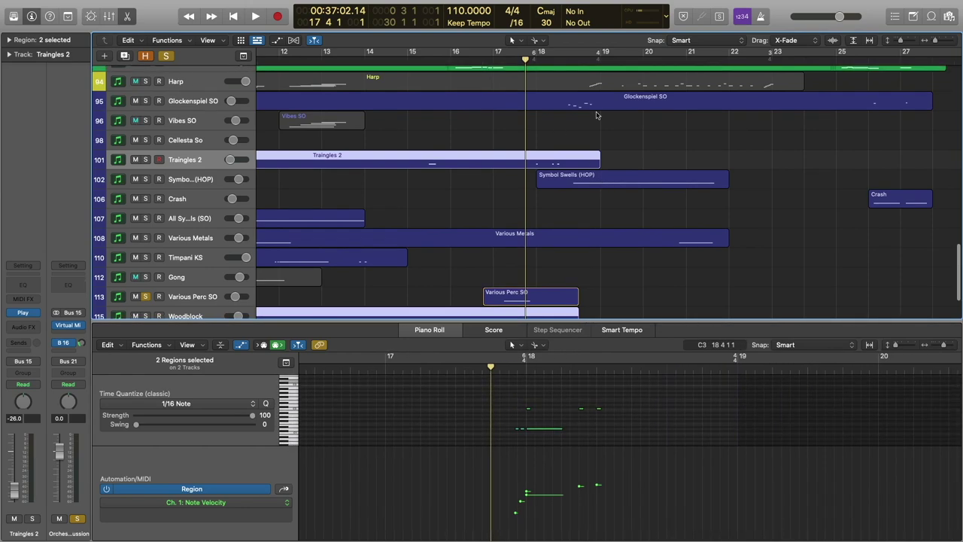
{"action": "left_click", "coordinate": [593, 103], "text": "shift"}
{"action": "scroll", "coordinate": [670, 395], "scroll_direction": "down", "scroll_amount": 5}
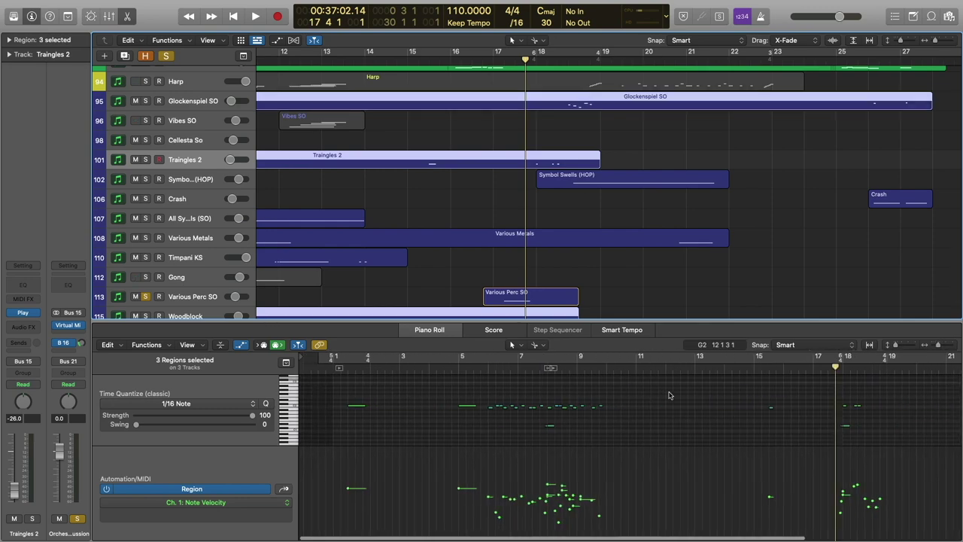
{"action": "scroll", "coordinate": [669, 396], "scroll_direction": "up", "scroll_amount": 6}
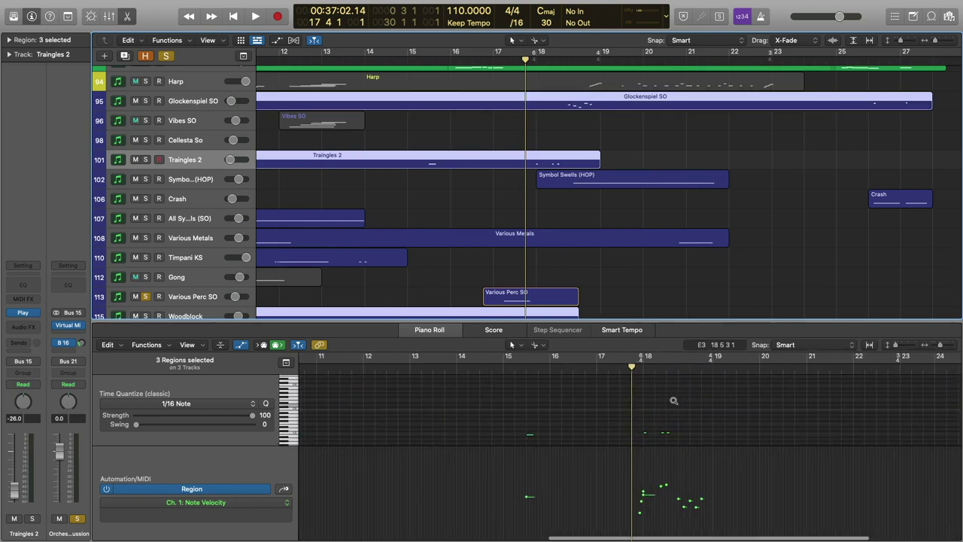
{"action": "scroll", "coordinate": [671, 399], "scroll_direction": "right", "scroll_amount": 3}
{"action": "scroll", "coordinate": [669, 398], "scroll_direction": "down", "scroll_amount": 1}
Play the soloed sections from late in bar 17 to the start of bar 19, following the glockenspiel notes.
{"action": "key", "text": "space"}
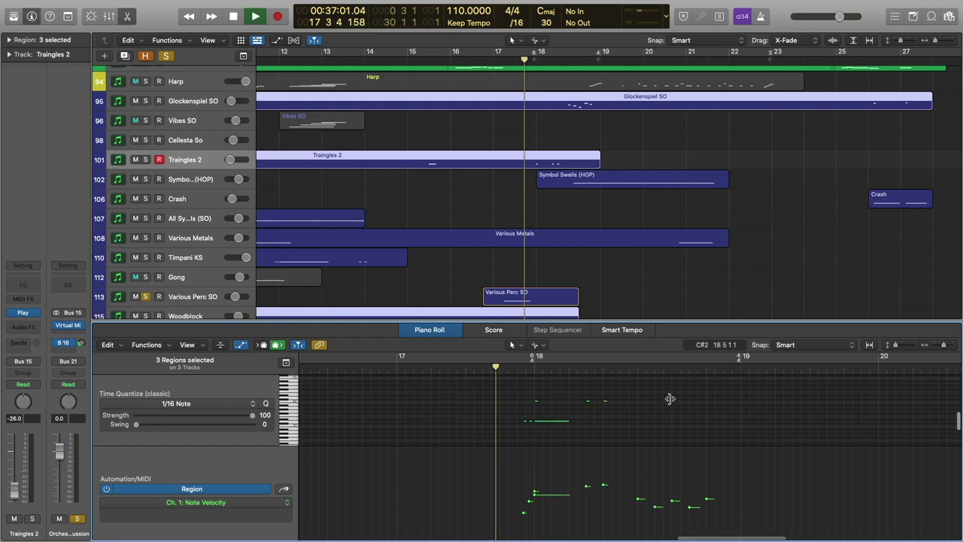
{"action": "scroll", "coordinate": [671, 396], "scroll_direction": "up", "scroll_amount": 5}
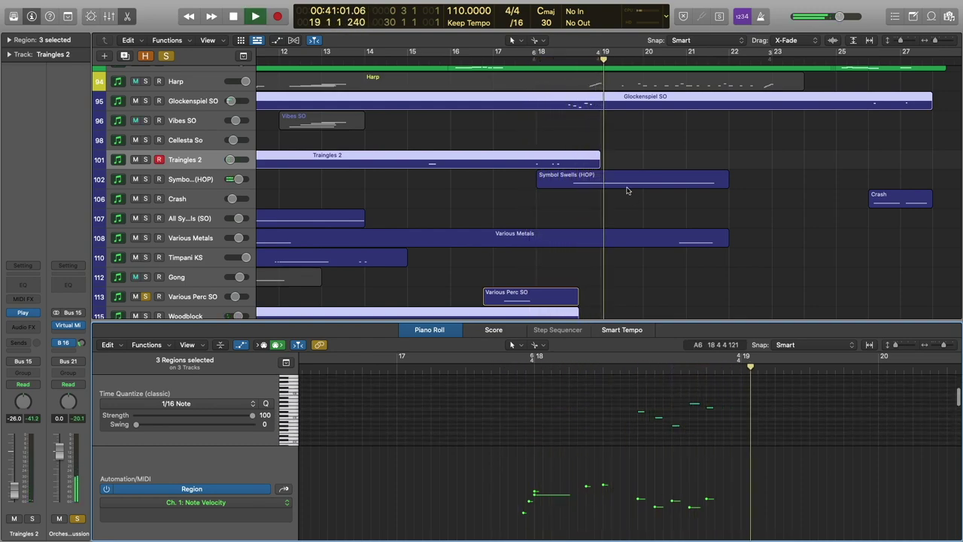
{"action": "key", "text": "space"}
{"action": "scroll", "coordinate": [619, 217], "scroll_direction": "up", "scroll_amount": 1}
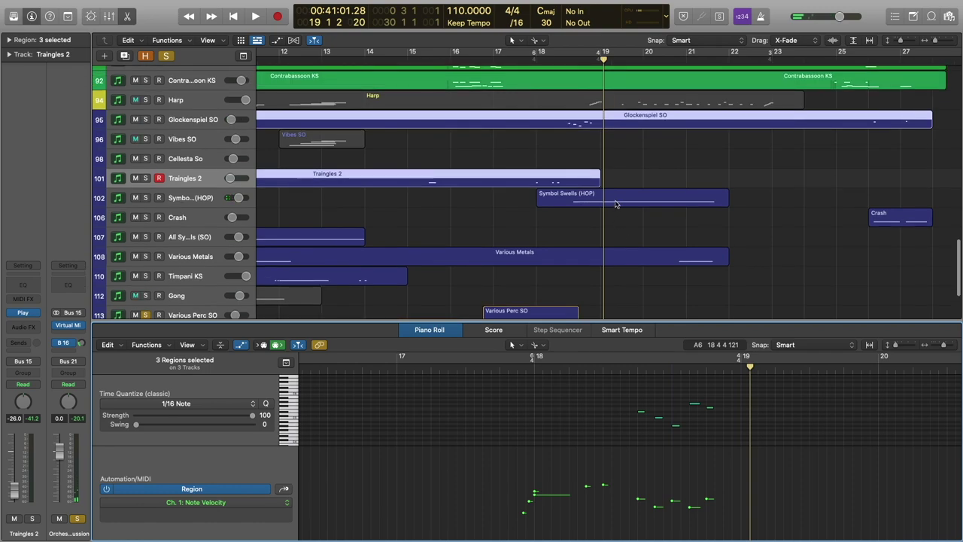
Clear the region selection and close the piano roll.
{"action": "left_click", "coordinate": [616, 203]}
{"action": "scroll", "coordinate": [617, 206], "scroll_direction": "up", "scroll_amount": 2}
{"action": "left_click", "coordinate": [619, 212]}
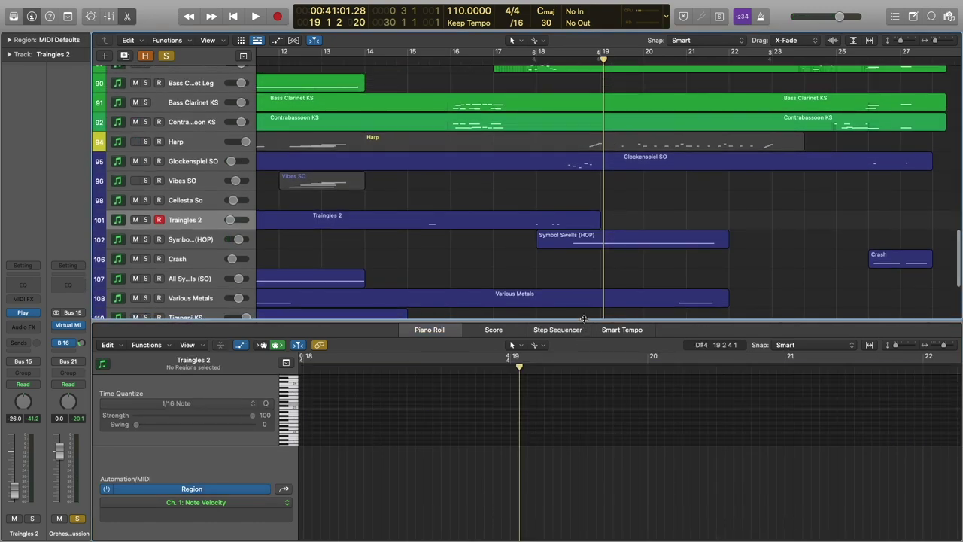
{"action": "key", "text": "p"}
{"action": "scroll", "coordinate": [641, 251], "scroll_direction": "up", "scroll_amount": 1}
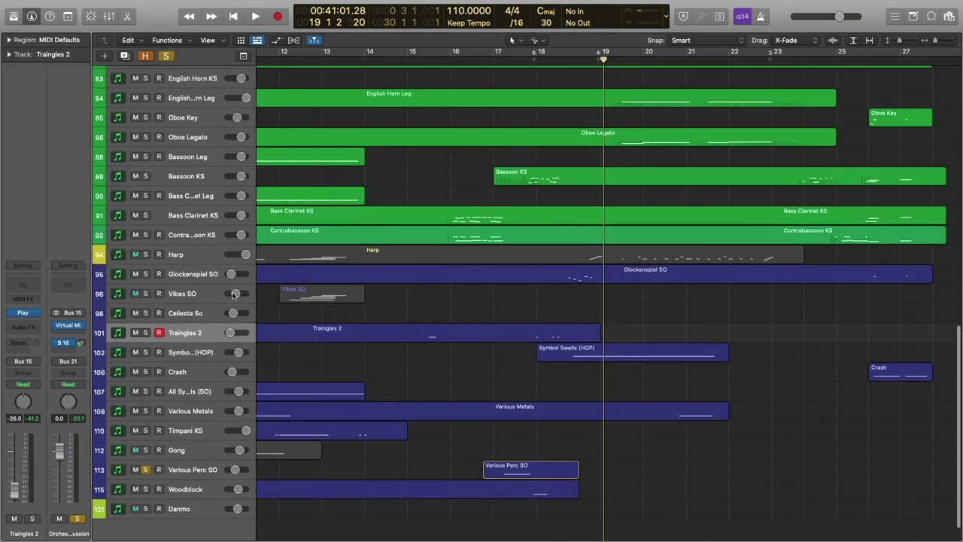
Solo the Harp track and open its region in the piano roll around bar 19.
{"action": "scroll", "coordinate": [383, 235], "scroll_direction": "up", "scroll_amount": 10}
{"action": "scroll", "coordinate": [383, 235], "scroll_direction": "up", "scroll_amount": 3}
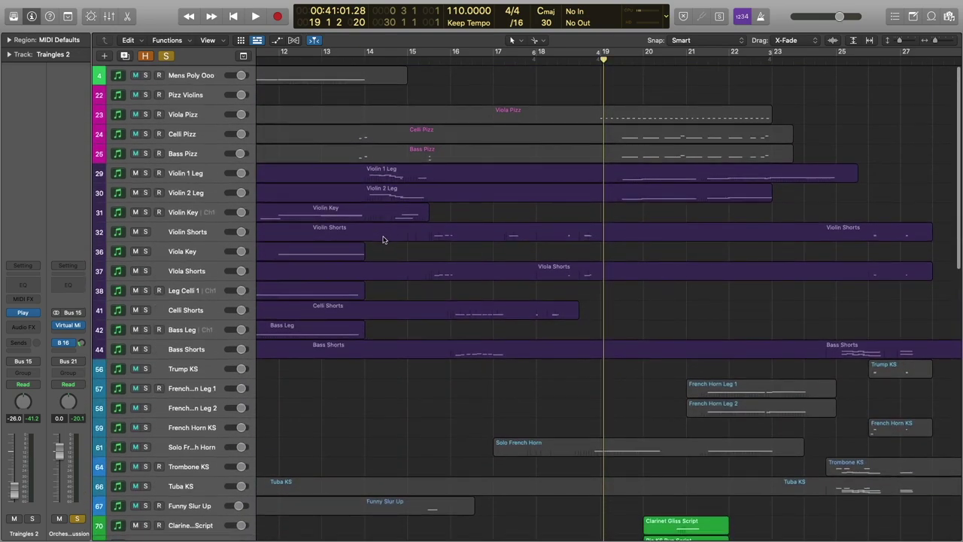
{"action": "scroll", "coordinate": [383, 236], "scroll_direction": "down", "scroll_amount": 15}
{"action": "scroll", "coordinate": [346, 299], "scroll_direction": "down", "scroll_amount": 1}
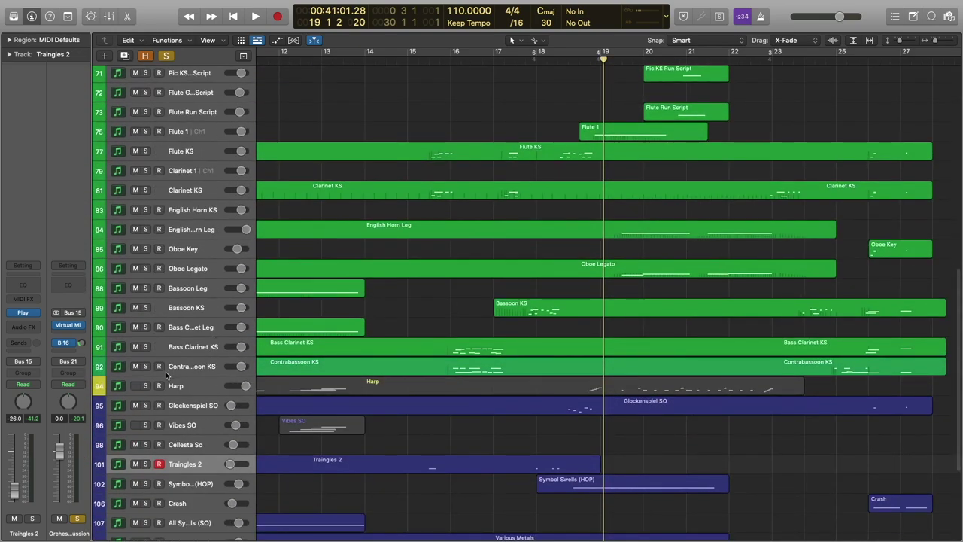
{"action": "left_click", "coordinate": [145, 385]}
{"action": "double_click", "coordinate": [613, 381]}
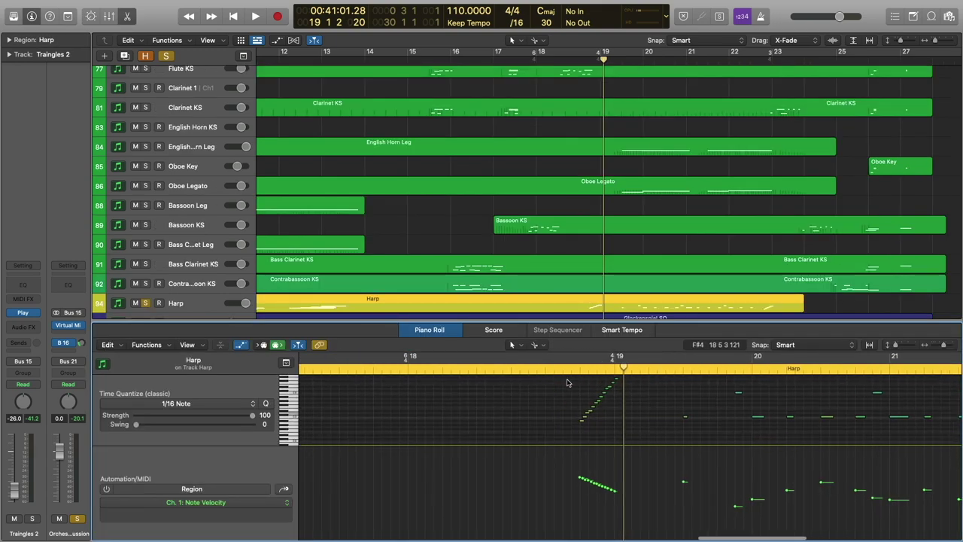
Play the soloed harp and percussion from about bar 18 to the start of bar 19, following the harp's rising run.
{"action": "left_click", "coordinate": [565, 368]}
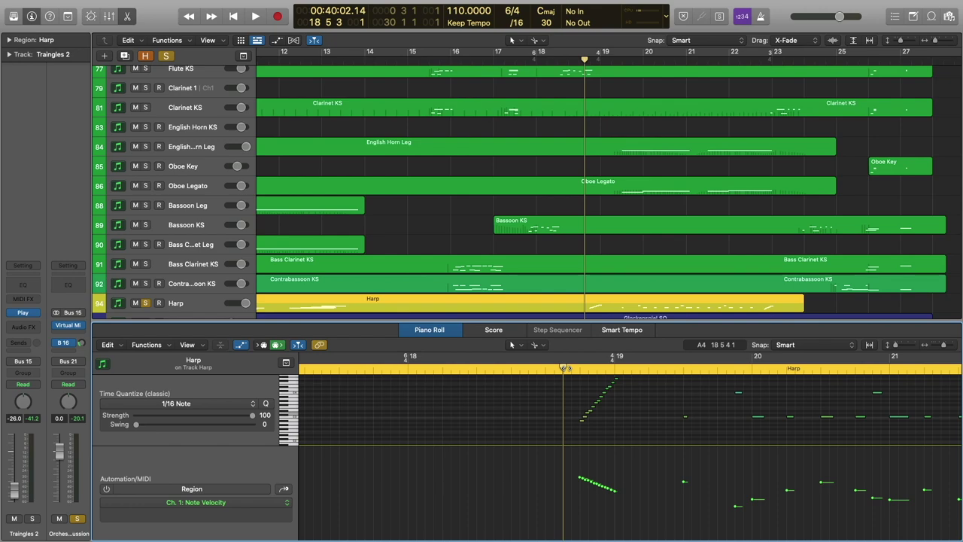
{"action": "left_click", "coordinate": [397, 374]}
{"action": "key", "text": "space"}
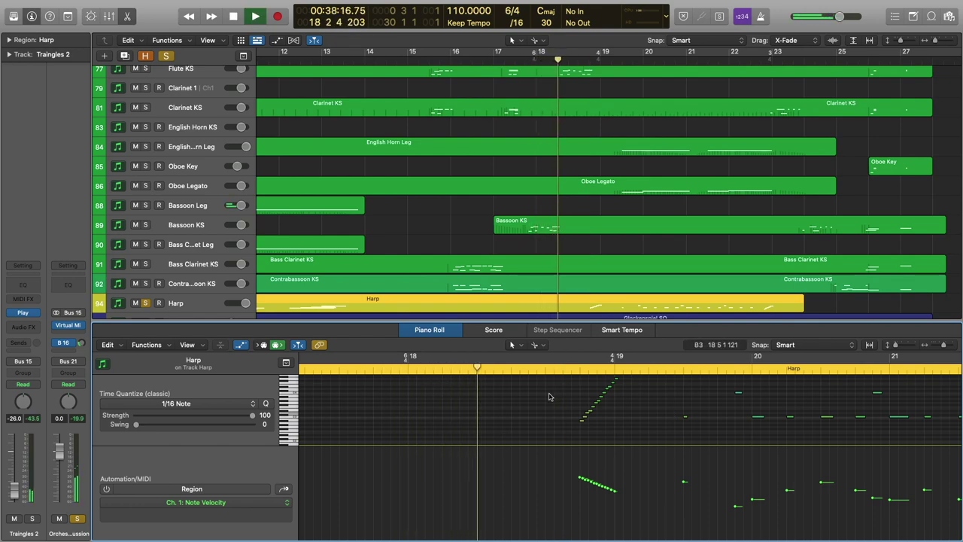
{"action": "scroll", "coordinate": [549, 397], "scroll_direction": "up", "scroll_amount": 1}
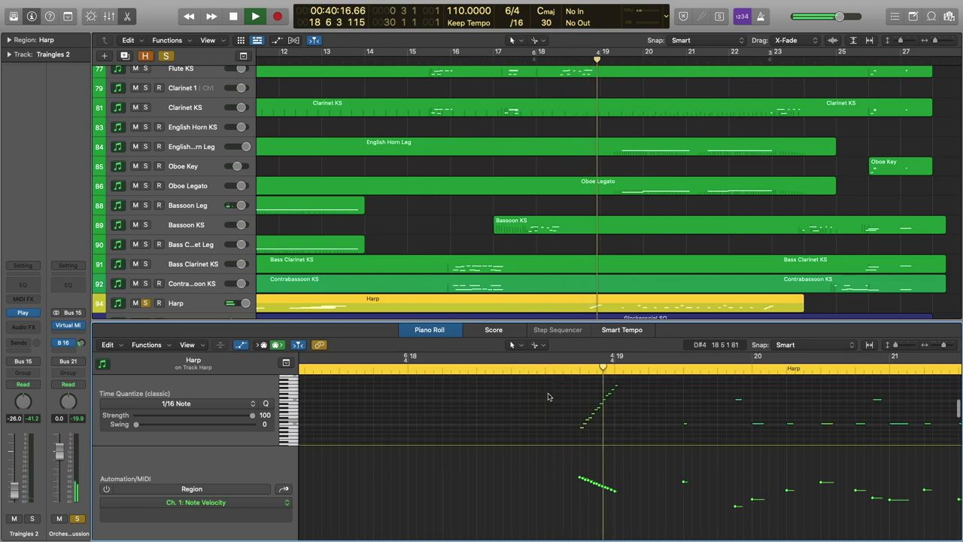
{"action": "key", "text": "space"}
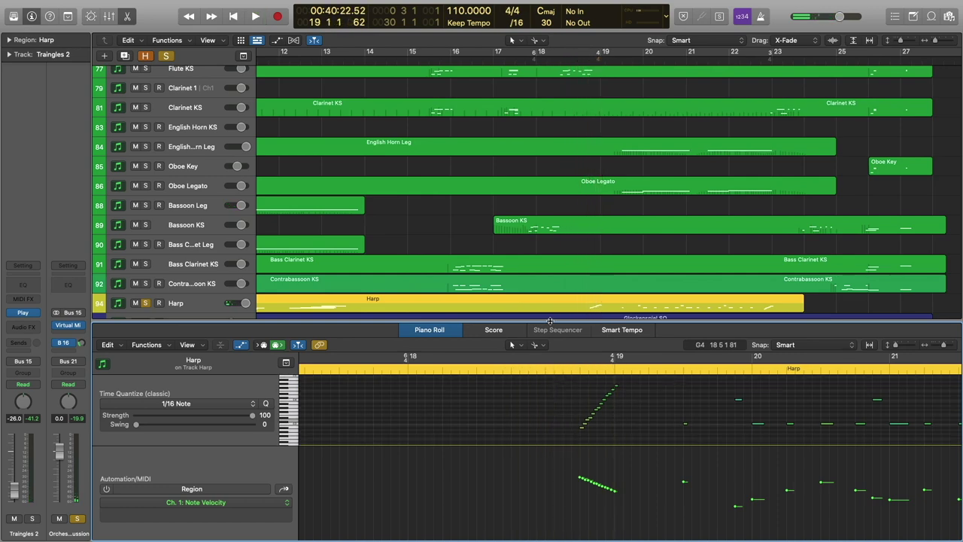
Close the piano roll, unsolo the harp, deselect its region and clear all remaining solos.
{"action": "key", "text": "e"}
{"action": "left_click", "coordinate": [145, 304]}
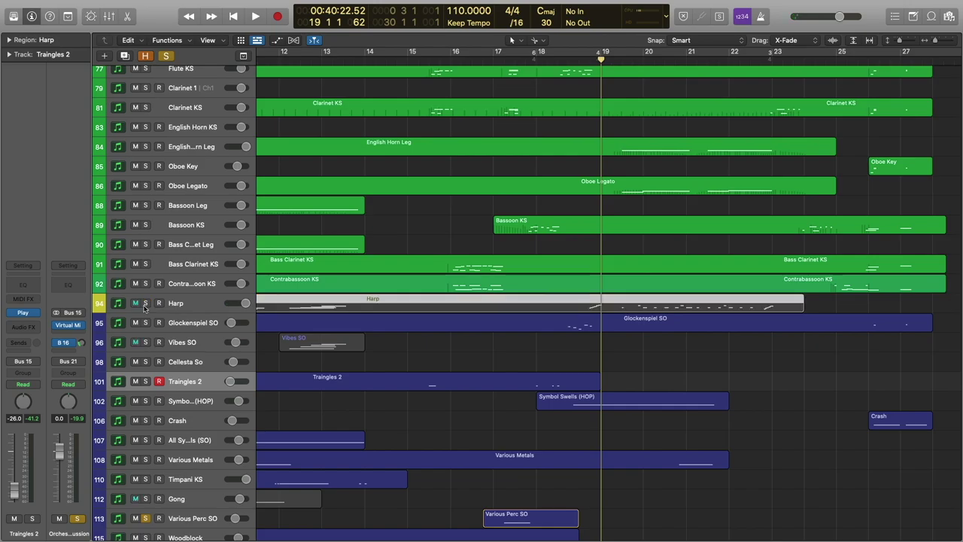
{"action": "scroll", "coordinate": [587, 196], "scroll_direction": "up", "scroll_amount": 5}
{"action": "scroll", "coordinate": [574, 195], "scroll_direction": "down", "scroll_amount": 3}
{"action": "scroll", "coordinate": [574, 195], "scroll_direction": "down", "scroll_amount": 3}
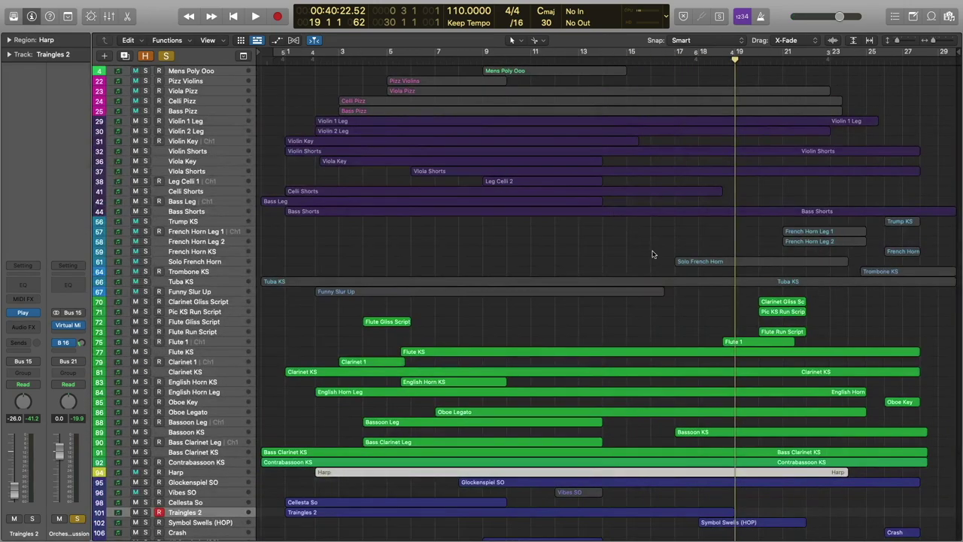
{"action": "left_click", "coordinate": [653, 254]}
{"action": "left_click", "coordinate": [167, 56]}
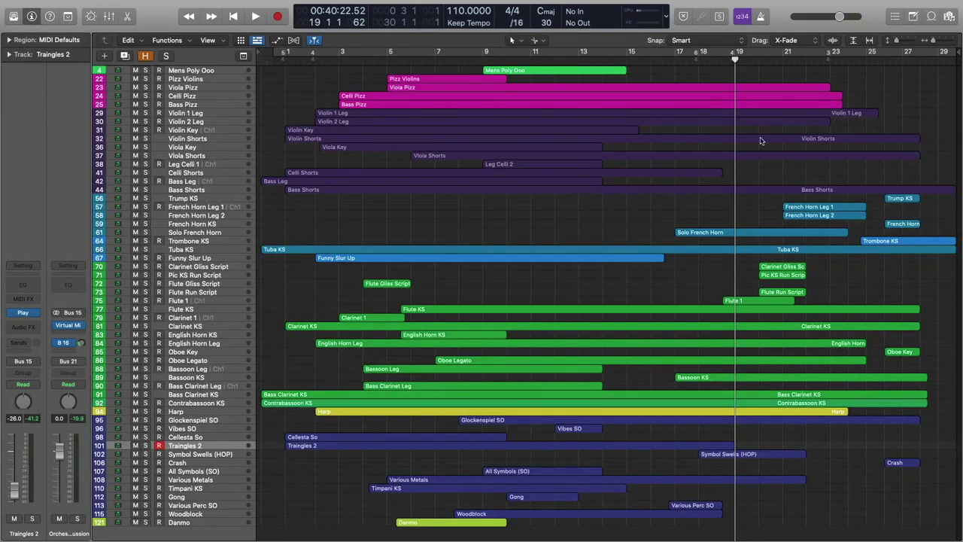
Play the full arrangement from bar 18 to the end of bar 22.
{"action": "left_click", "coordinate": [698, 62]}
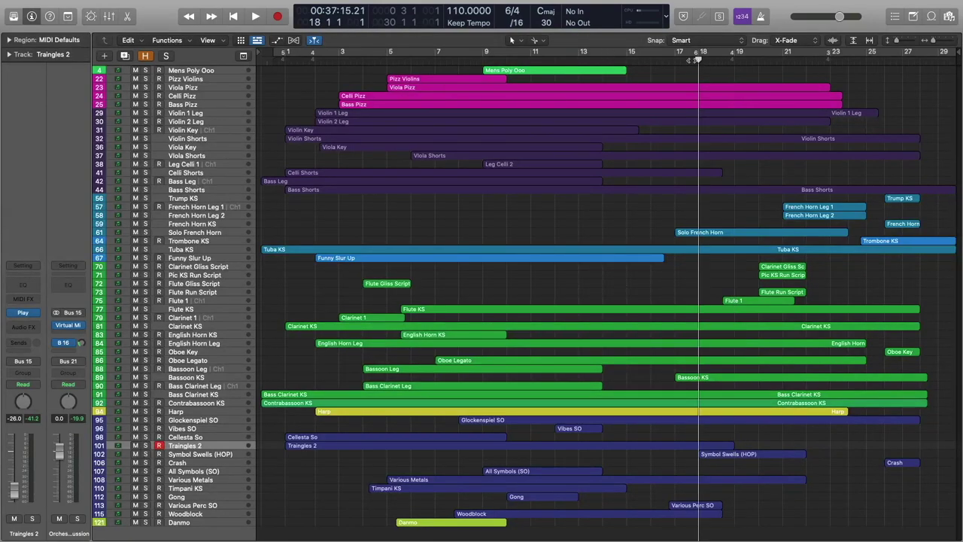
{"action": "key", "text": "space"}
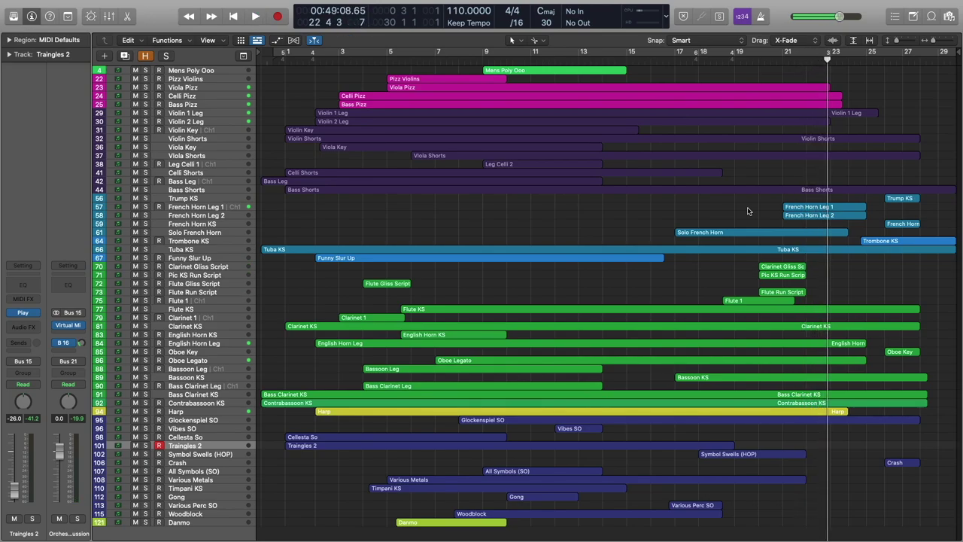
Place the playhead at bar 19, select the Viola Pizz track and solo its Pizz Strings bus.
{"action": "scroll", "coordinate": [811, 196], "scroll_direction": "up", "scroll_amount": 5}
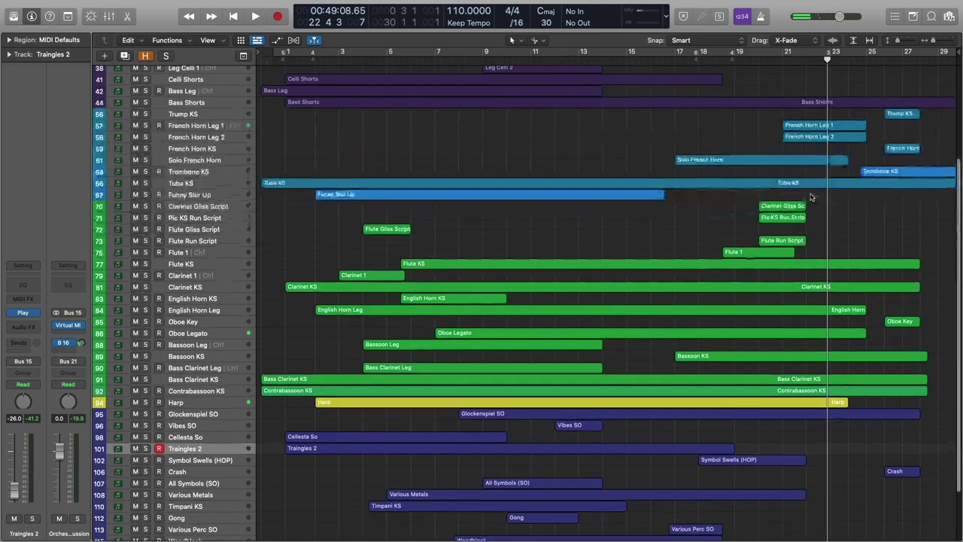
{"action": "scroll", "coordinate": [810, 197], "scroll_direction": "up", "scroll_amount": 10}
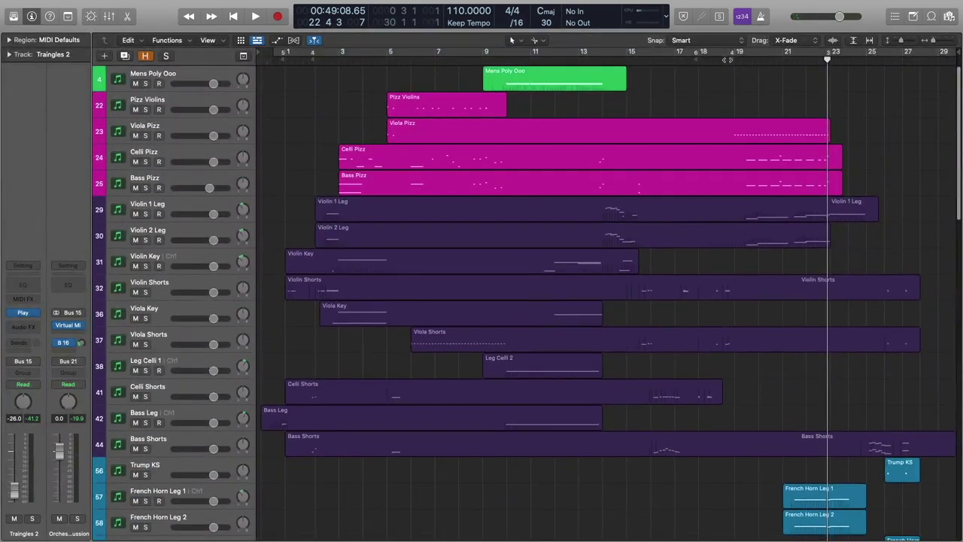
{"action": "left_click", "coordinate": [732, 59]}
{"action": "left_click", "coordinate": [200, 131]}
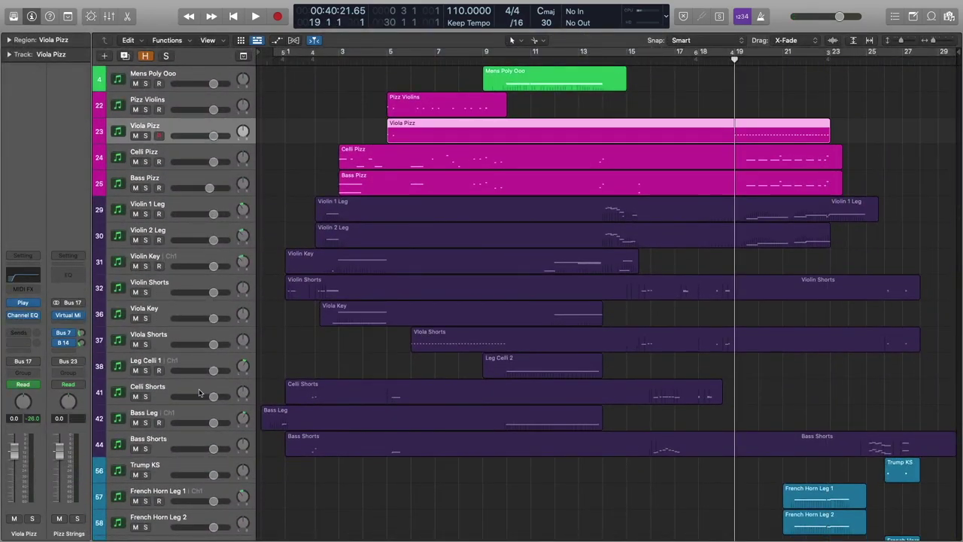
{"action": "left_click", "coordinate": [77, 519]}
Show the Viola, Celli and Bass Pizz regions together in the piano roll and play them from bar 19 to the end of bar 22.
{"action": "left_click_drag", "start_coordinate": [775, 89], "coordinate": [794, 191]}
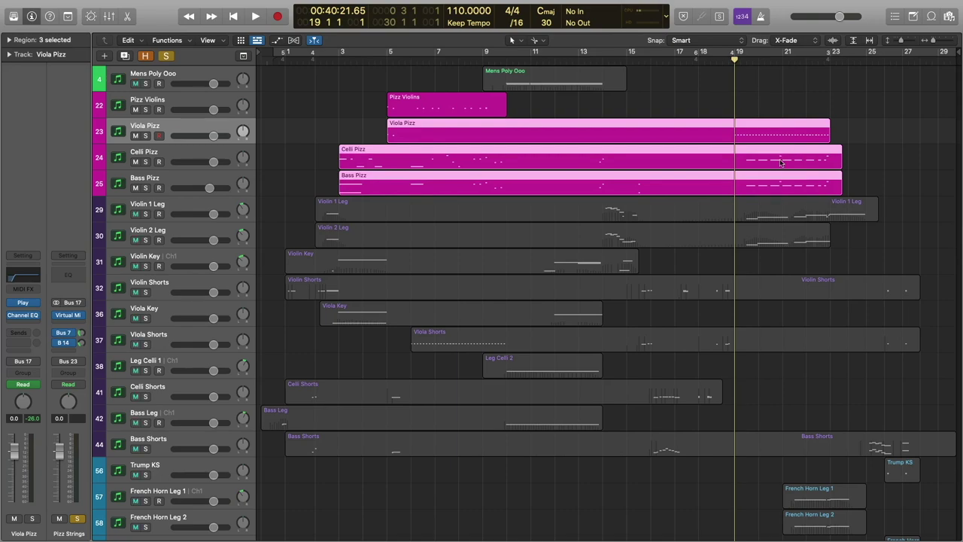
{"action": "key", "text": "p"}
{"action": "scroll", "coordinate": [669, 406], "scroll_direction": "down", "scroll_amount": 3}
{"action": "scroll", "coordinate": [672, 407], "scroll_direction": "down", "scroll_amount": 2}
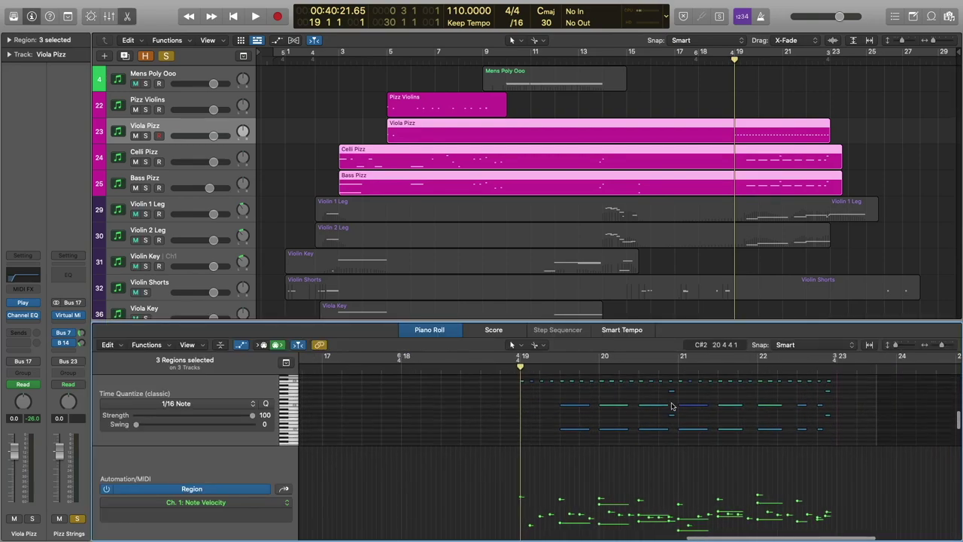
{"action": "scroll", "coordinate": [673, 407], "scroll_direction": "up", "scroll_amount": 1}
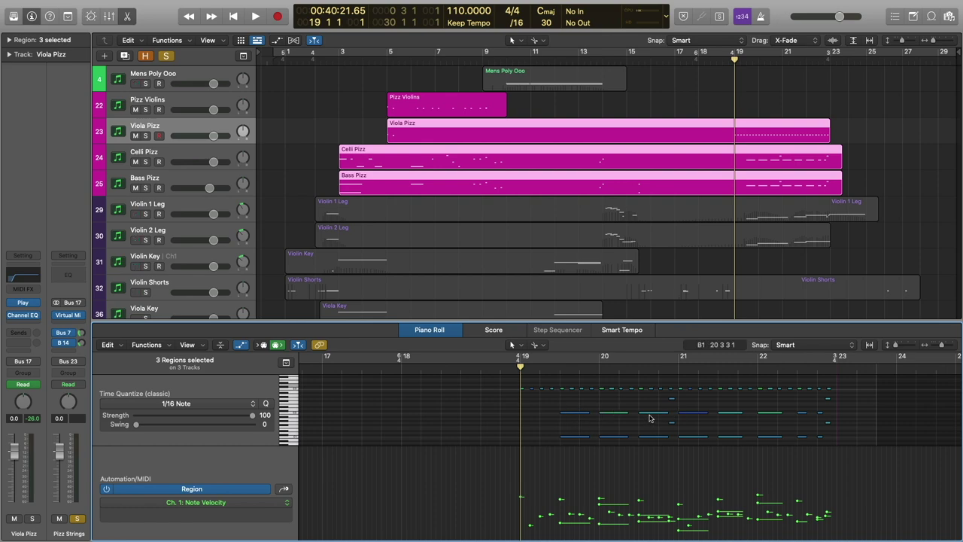
{"action": "key", "text": "space"}
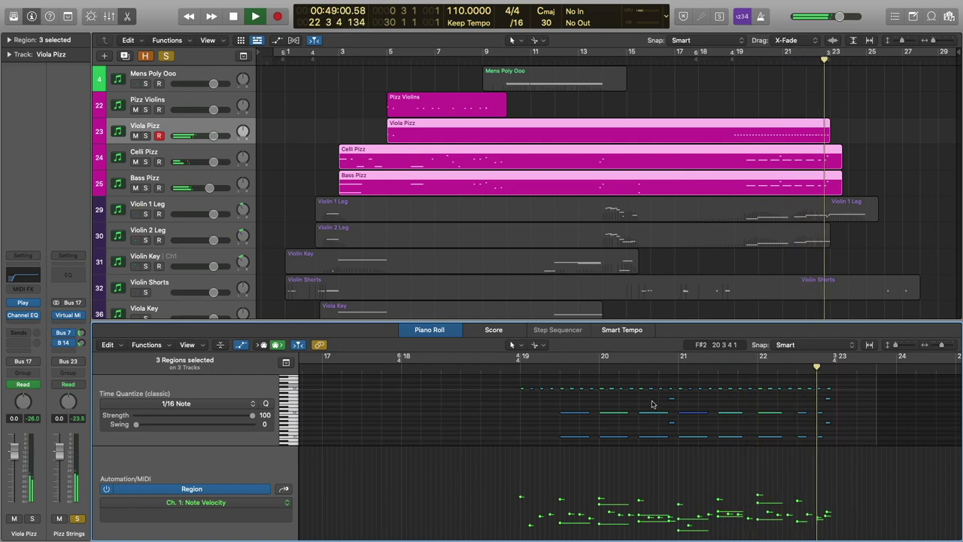
{"action": "key", "text": "space"}
Select the Violin 1 Leg track and solo its Strings bus.
{"action": "scroll", "coordinate": [155, 162], "scroll_direction": "down", "scroll_amount": 2}
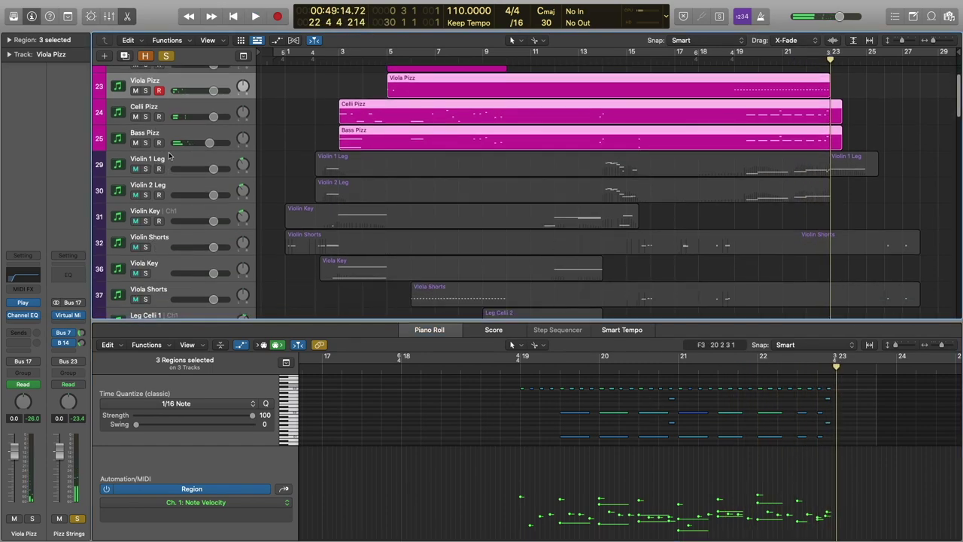
{"action": "left_click", "coordinate": [158, 159]}
{"action": "left_click", "coordinate": [77, 519]}
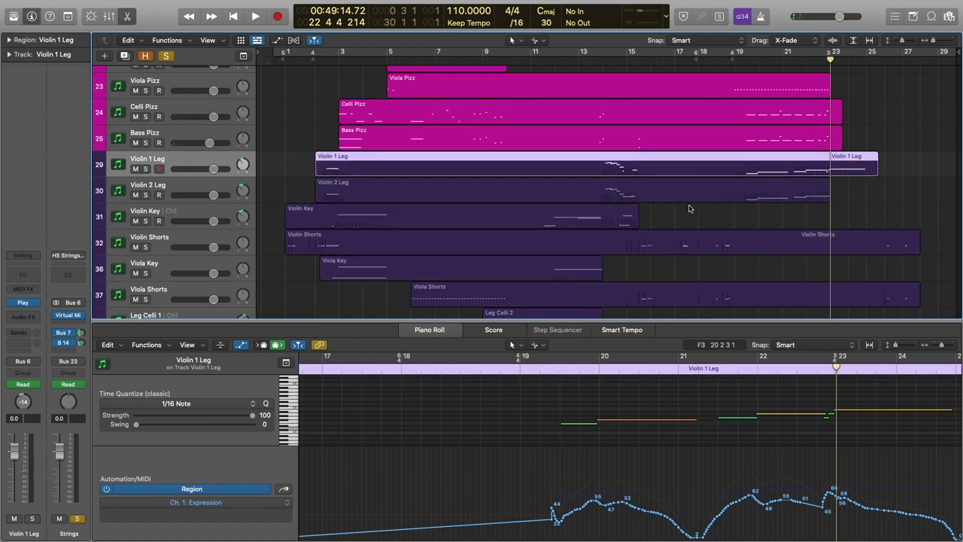
Show the Violin 1 Leg and Violin 2 Leg regions together in the piano roll and start playback just before bar 19.
{"action": "left_click", "coordinate": [725, 59]}
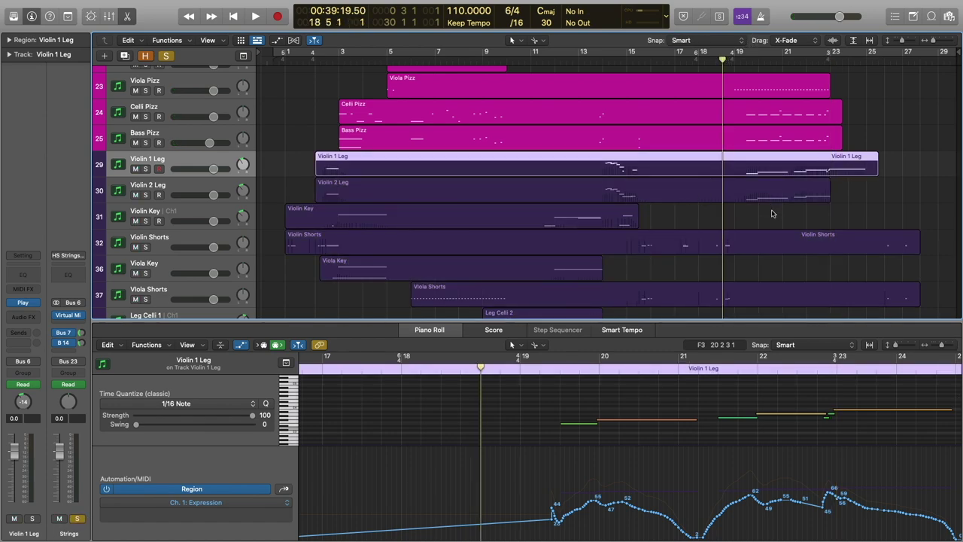
{"action": "left_click_drag", "start_coordinate": [771, 214], "coordinate": [774, 162]}
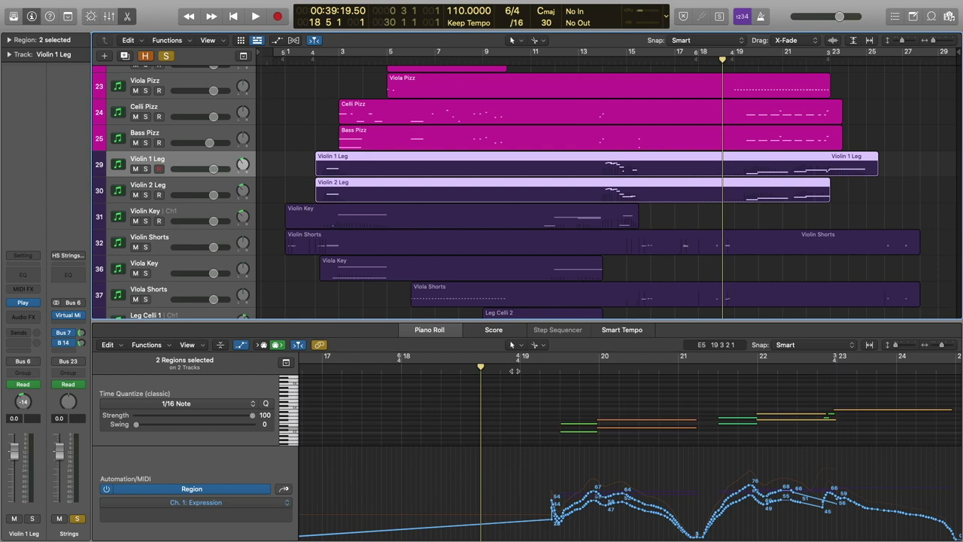
{"action": "left_click", "coordinate": [516, 368]}
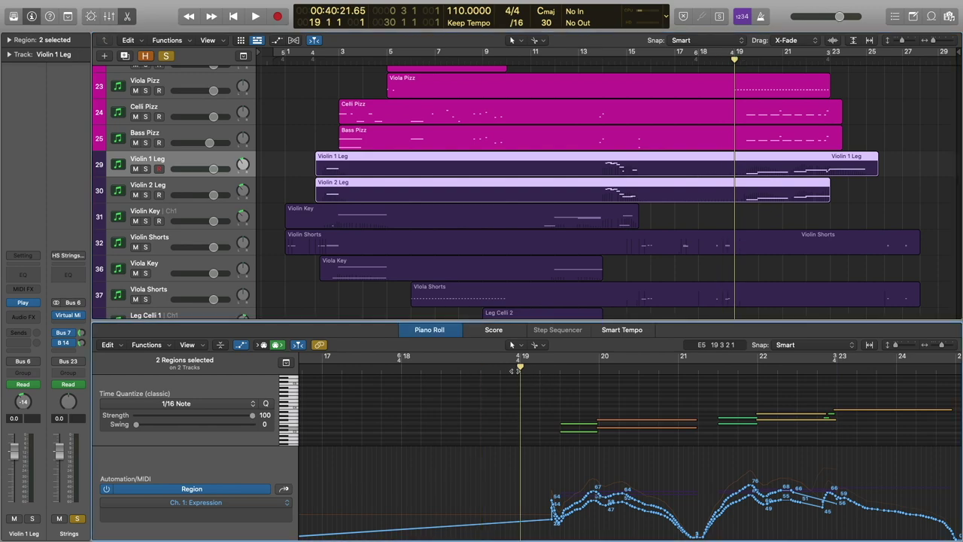
{"action": "double_click", "coordinate": [504, 371]}
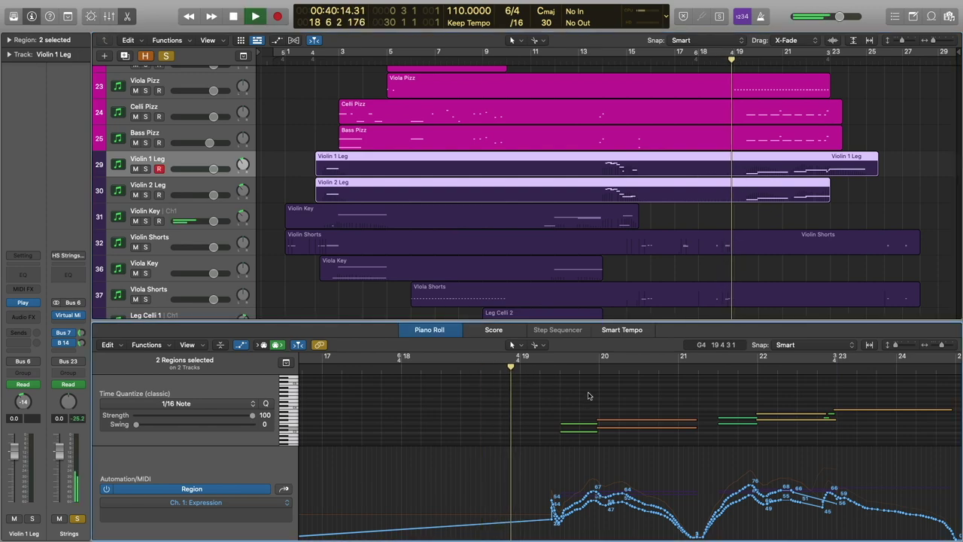
{"action": "scroll", "coordinate": [588, 396], "scroll_direction": "down", "scroll_amount": 2}
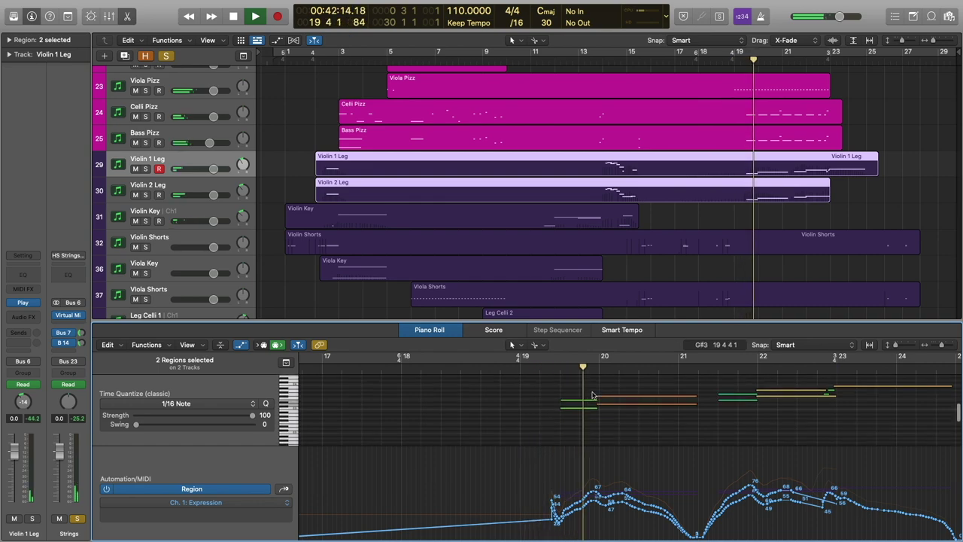
Add the Bass, Celli and Viola Pizz regions to the piano roll selection during playback, stopping late in bar 22.
{"action": "left_click", "coordinate": [778, 132], "text": "shift"}
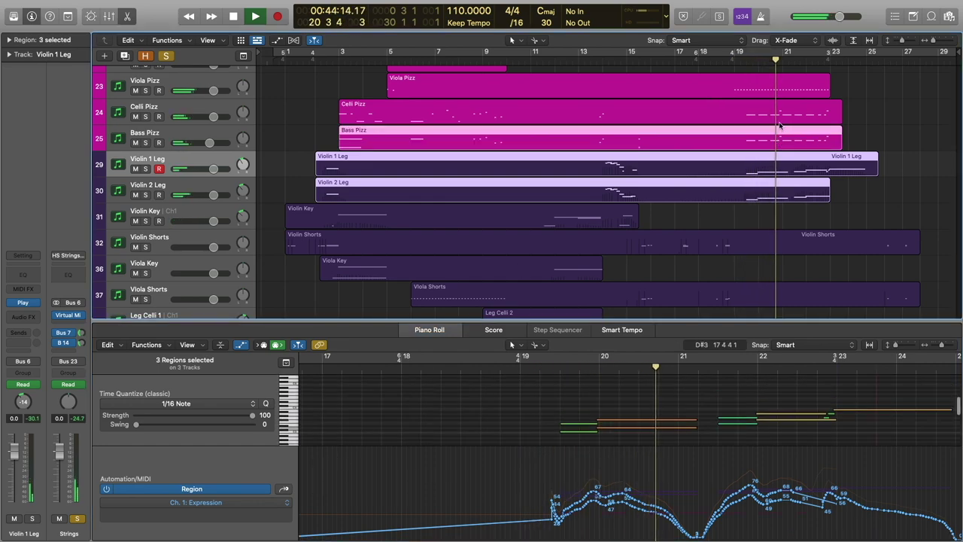
{"action": "left_click", "coordinate": [777, 110], "text": "shift"}
{"action": "left_click", "coordinate": [774, 86], "text": "shift"}
{"action": "scroll", "coordinate": [715, 421], "scroll_direction": "down", "scroll_amount": 3}
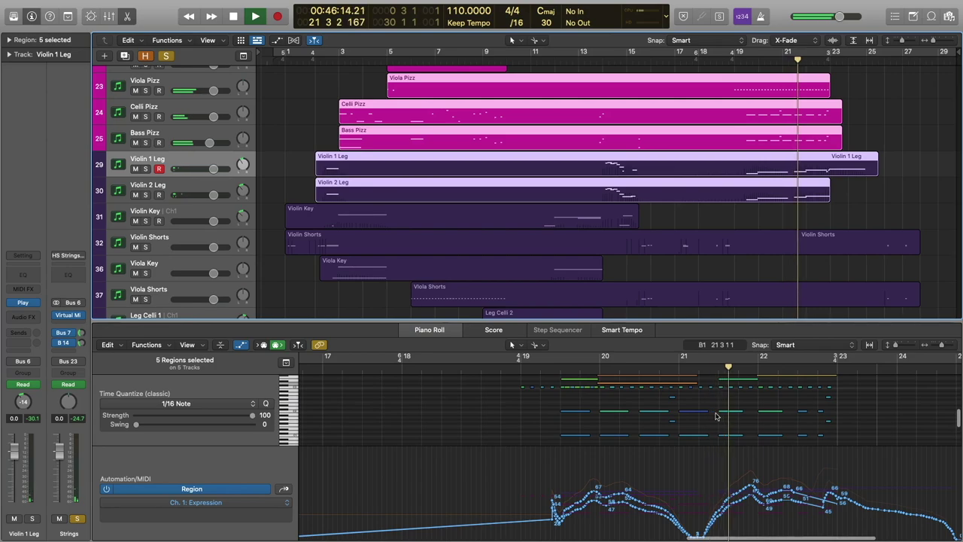
{"action": "scroll", "coordinate": [720, 412], "scroll_direction": "up", "scroll_amount": 1}
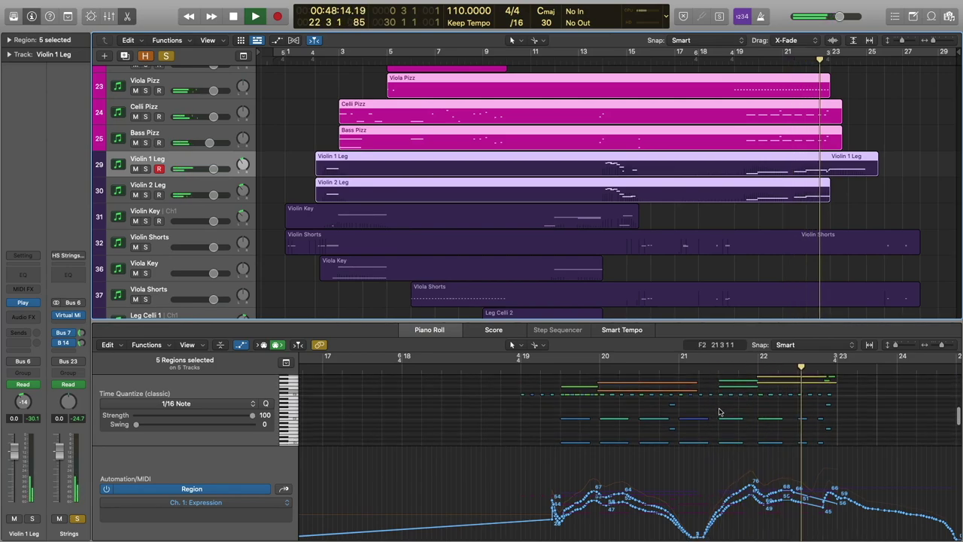
{"action": "key", "text": "space"}
Solo the Brass bus from the French Horn Leg 1 track and show both French Horn Leg regions with Solo French Horn in the piano roll.
{"action": "scroll", "coordinate": [685, 214], "scroll_direction": "down", "scroll_amount": 10}
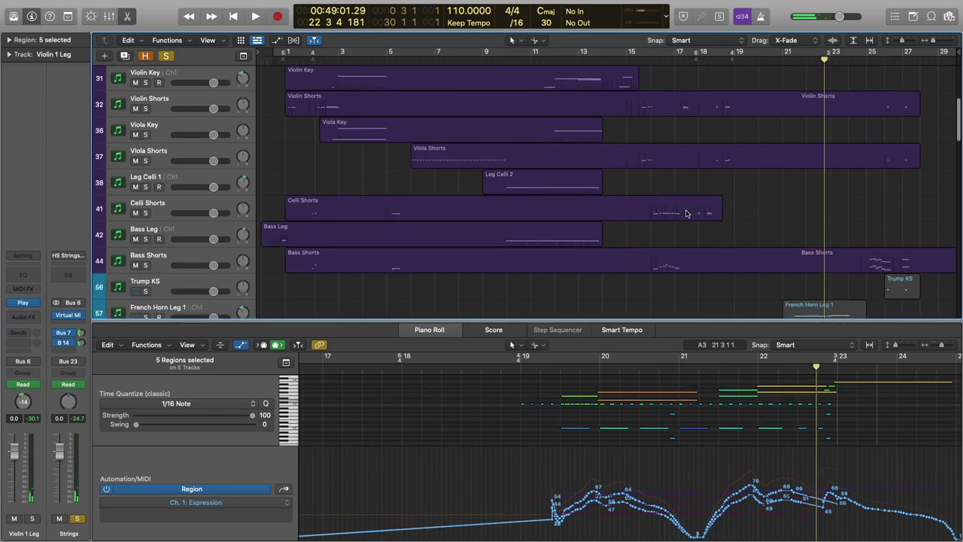
{"action": "scroll", "coordinate": [686, 213], "scroll_direction": "down", "scroll_amount": 1}
{"action": "left_click", "coordinate": [184, 218]}
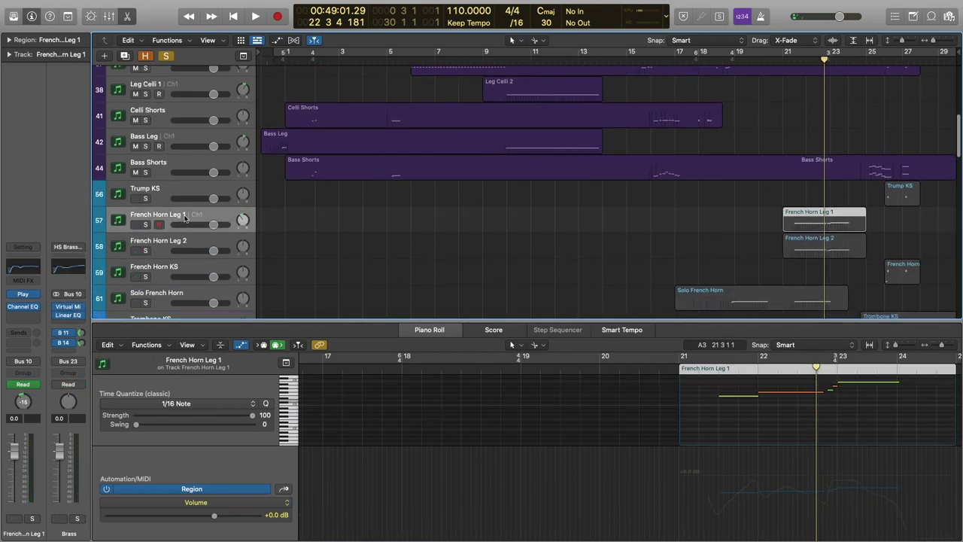
{"action": "left_click_drag", "start_coordinate": [761, 192], "coordinate": [800, 267]}
{"action": "scroll", "coordinate": [733, 200], "scroll_direction": "down", "scroll_amount": 3}
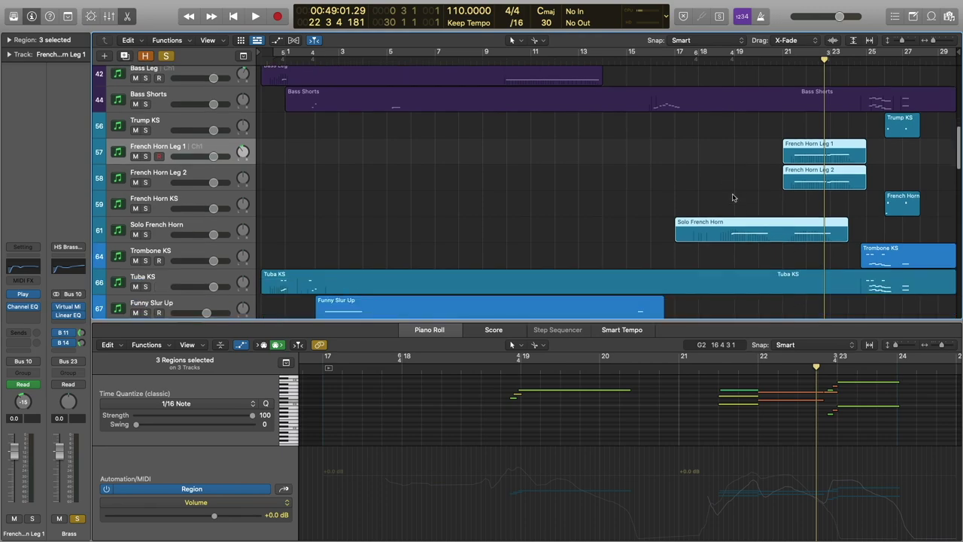
{"action": "scroll", "coordinate": [557, 408], "scroll_direction": "up", "scroll_amount": 2}
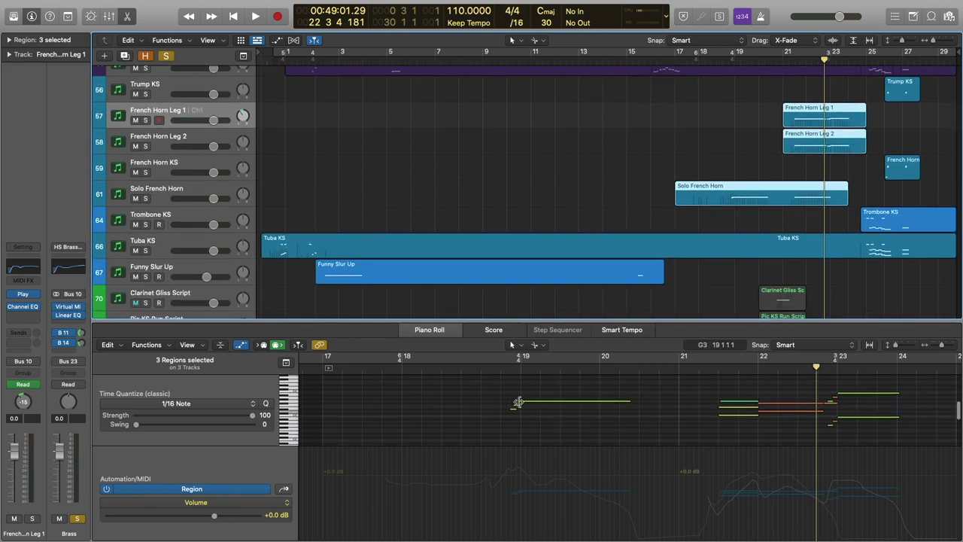
Start playback of the soloed brass at bar 18, beat 6, with the three French horn regions shown.
{"action": "left_click", "coordinate": [479, 370]}
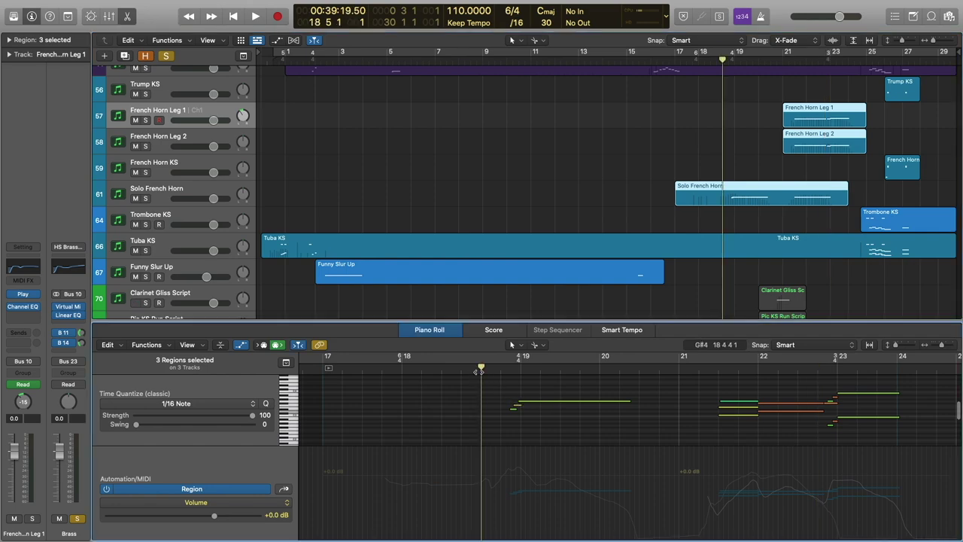
{"action": "scroll", "coordinate": [729, 203], "scroll_direction": "down", "scroll_amount": 6}
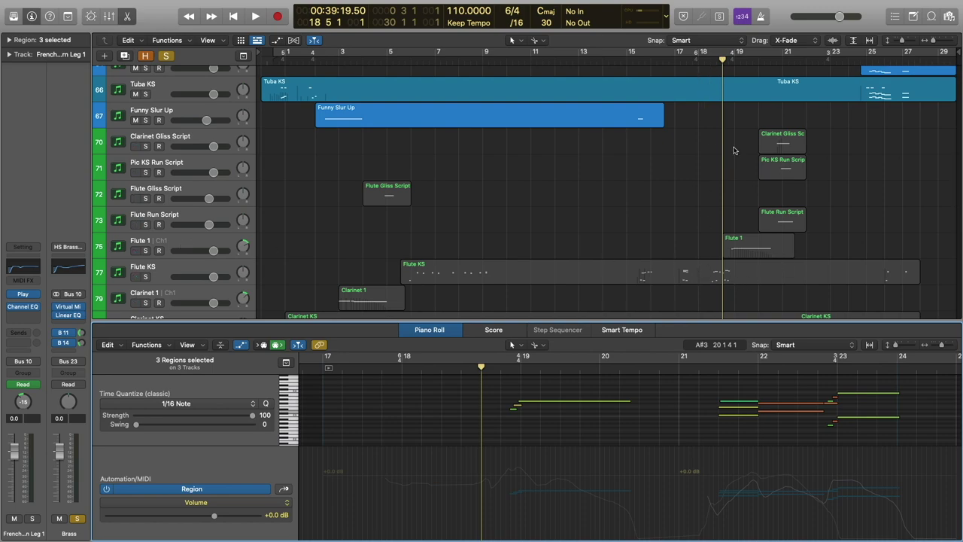
{"action": "scroll", "coordinate": [517, 393], "scroll_direction": "up", "scroll_amount": 2}
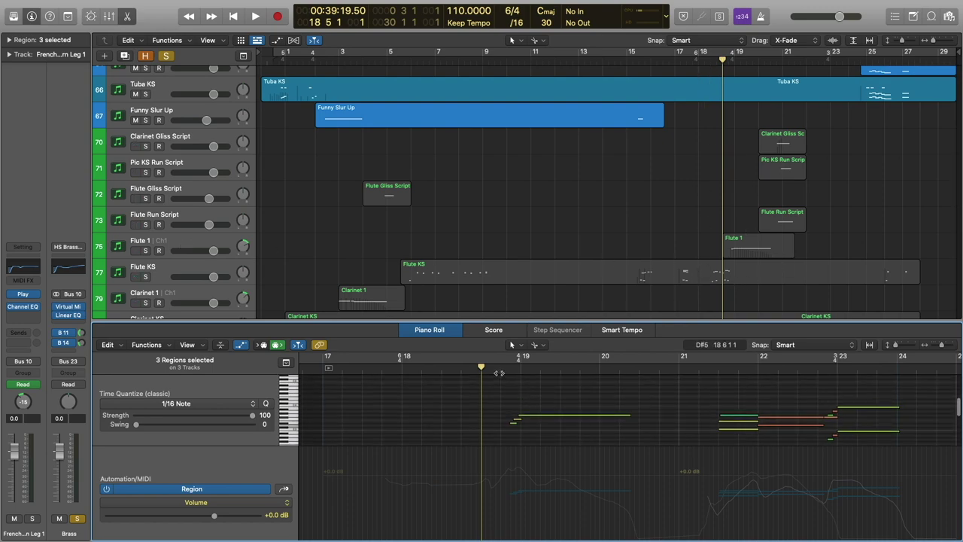
{"action": "left_click", "coordinate": [499, 373]}
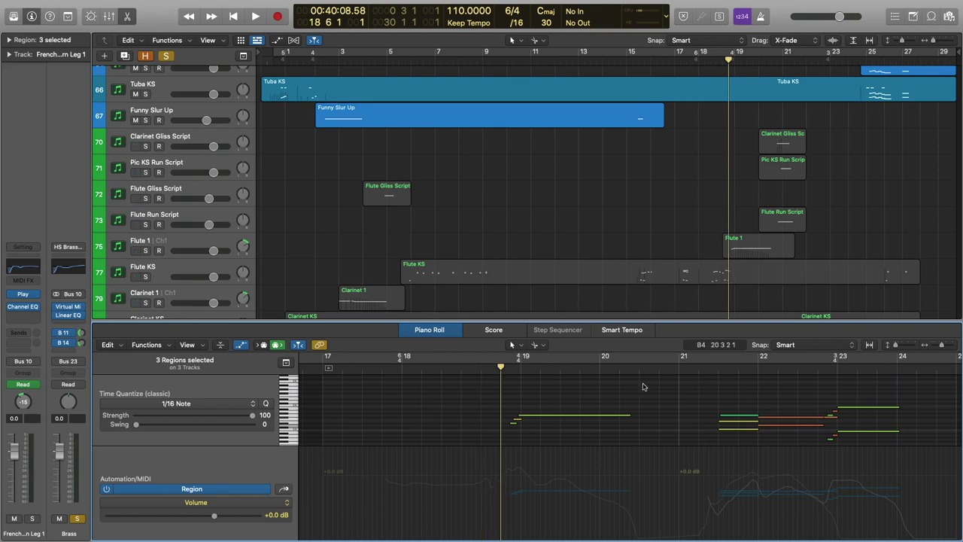
{"action": "scroll", "coordinate": [681, 226], "scroll_direction": "up", "scroll_amount": 6}
{"action": "key", "text": "space"}
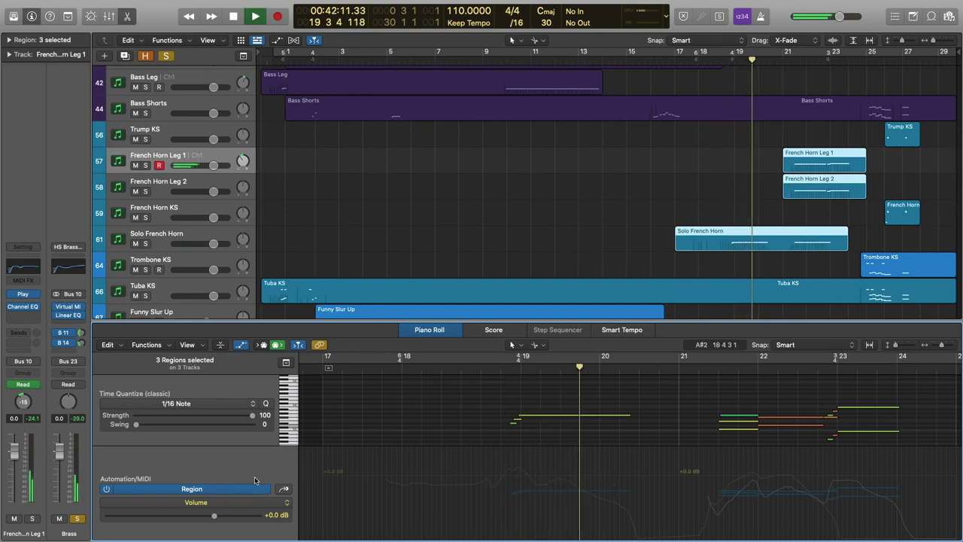
Display the Ch. 1 Modulation automation of the French horn regions during playback and stop late in bar 22.
{"action": "left_click", "coordinate": [284, 489]}
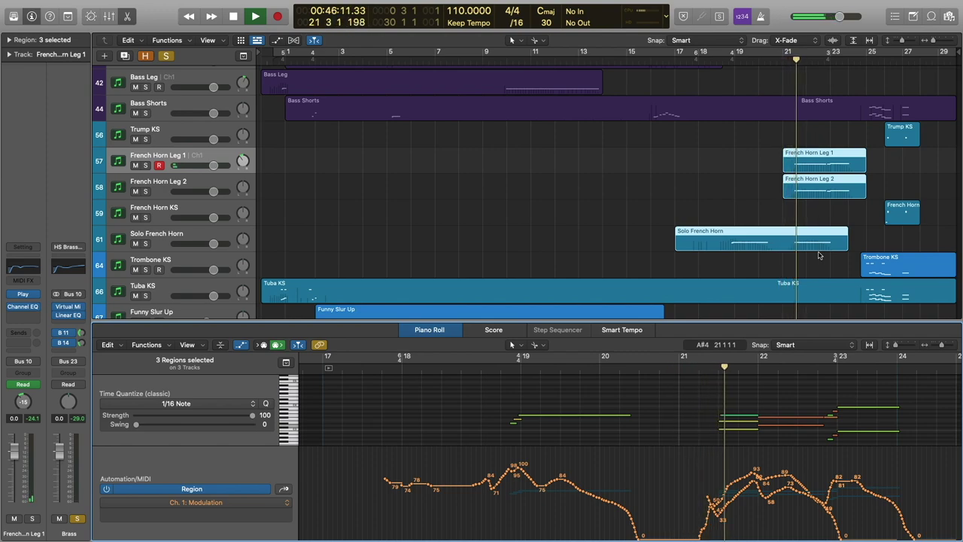
{"action": "scroll", "coordinate": [803, 385], "scroll_direction": "down", "scroll_amount": 2}
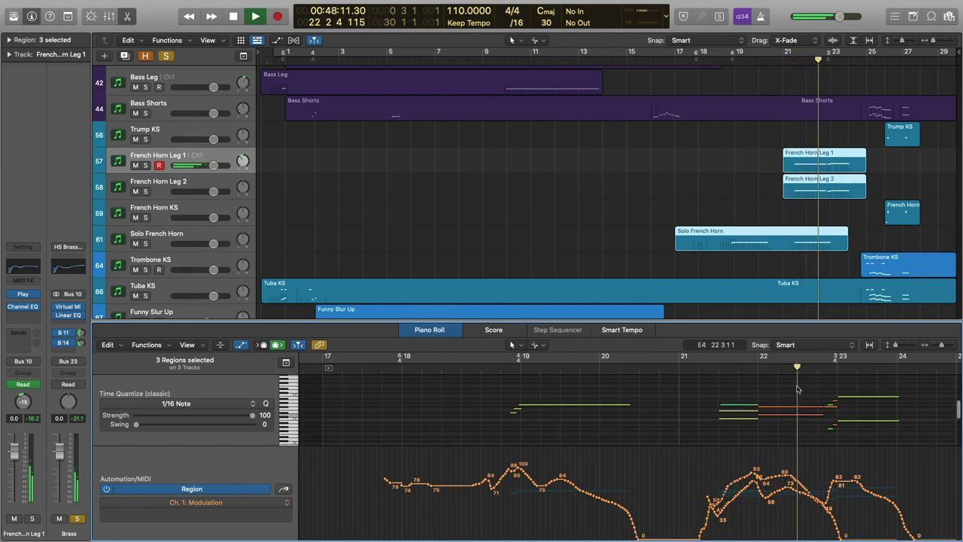
{"action": "key", "text": "space"}
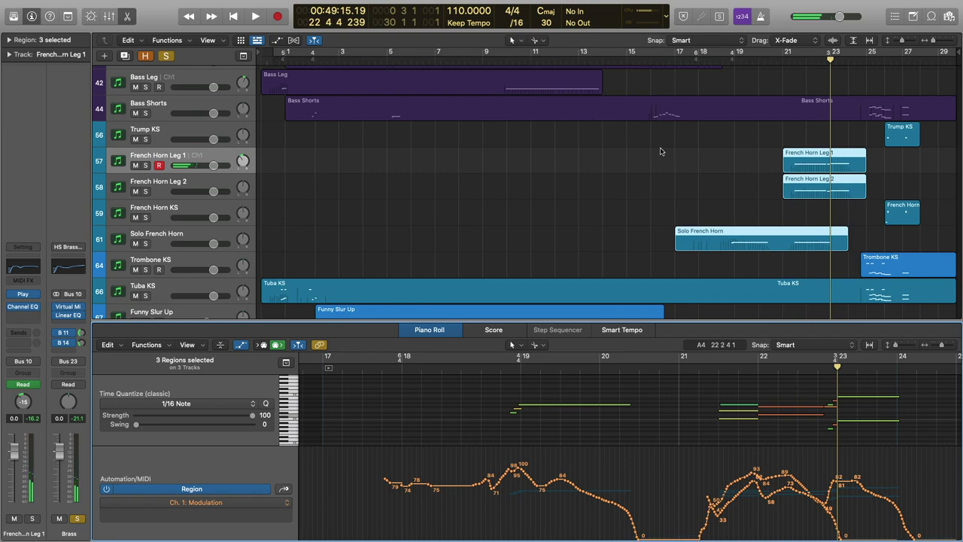
Select the Flute 1 track and solo its Woodwinds bus.
{"action": "scroll", "coordinate": [661, 151], "scroll_direction": "down", "scroll_amount": 8}
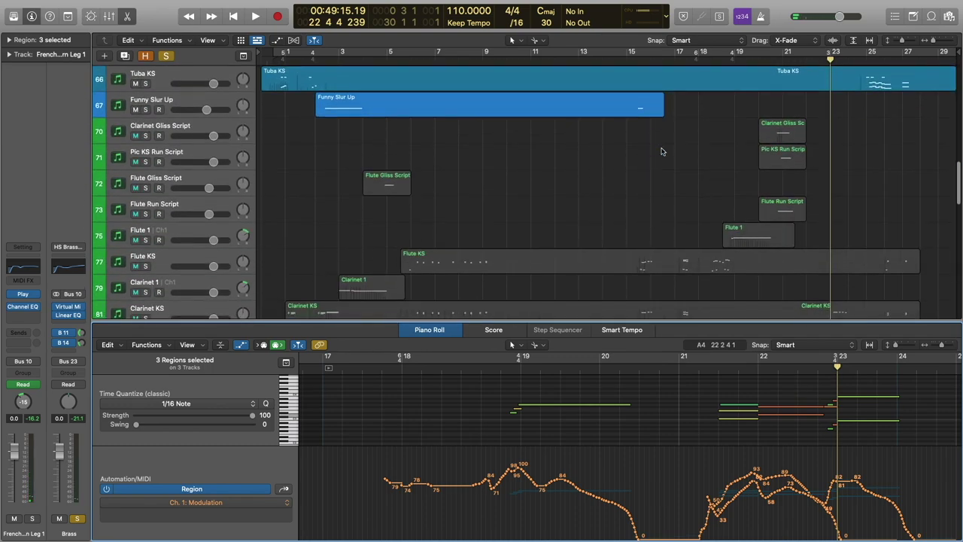
{"action": "left_click", "coordinate": [194, 233]}
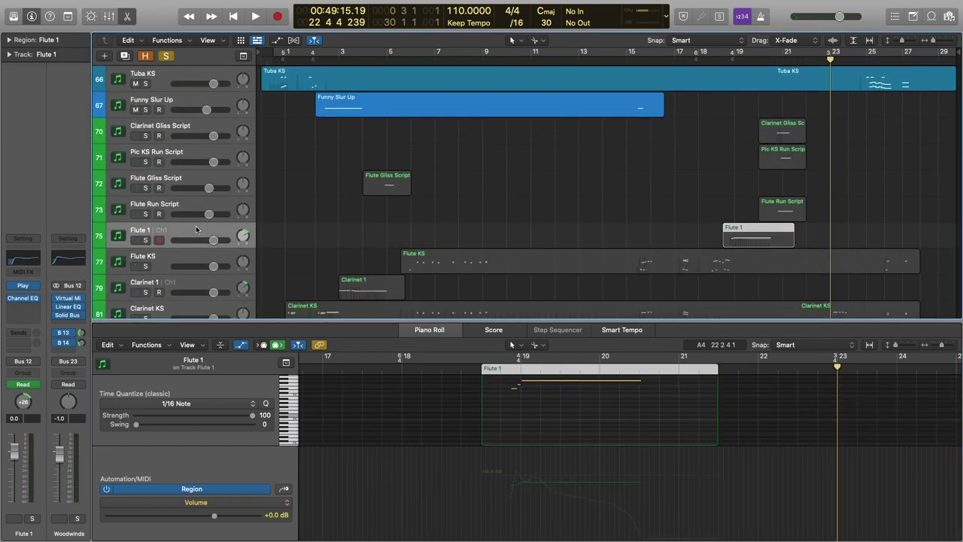
{"action": "left_click", "coordinate": [78, 519]}
{"action": "scroll", "coordinate": [690, 211], "scroll_direction": "down", "scroll_amount": 1}
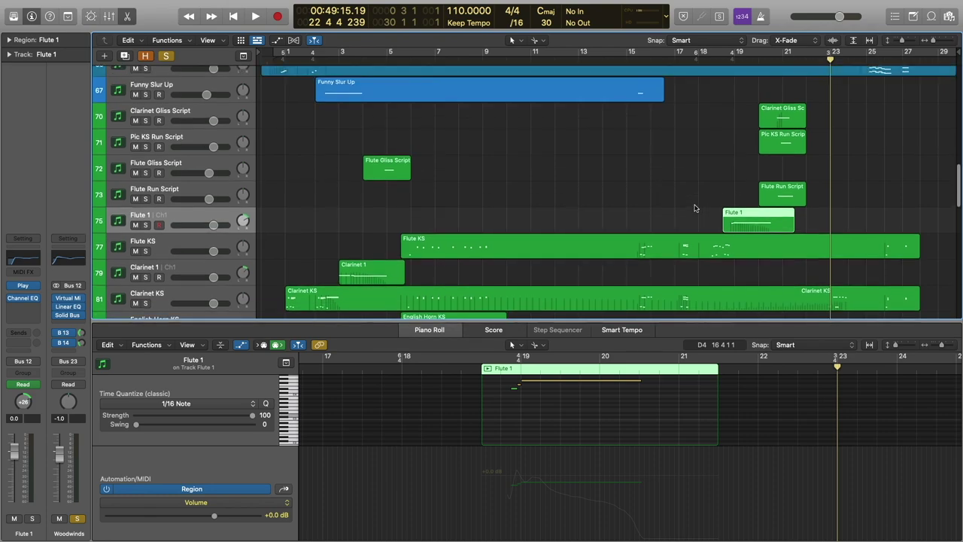
Show the Flute 1 region's notes in the piano roll and place the playhead at bar 18, beat 6.
{"action": "left_click", "coordinate": [725, 182]}
{"action": "left_click", "coordinate": [736, 224]}
{"action": "scroll", "coordinate": [515, 418], "scroll_direction": "up", "scroll_amount": 3}
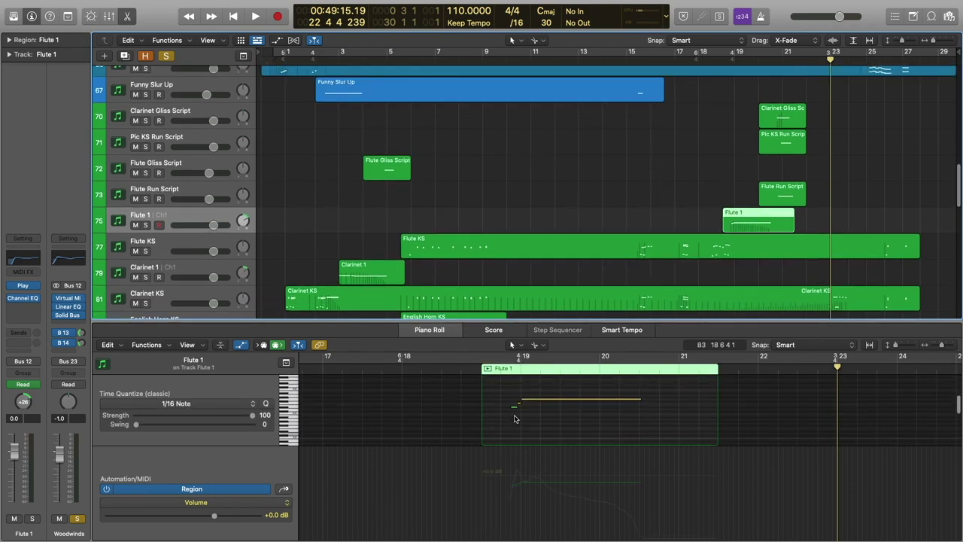
{"action": "left_click", "coordinate": [503, 375]}
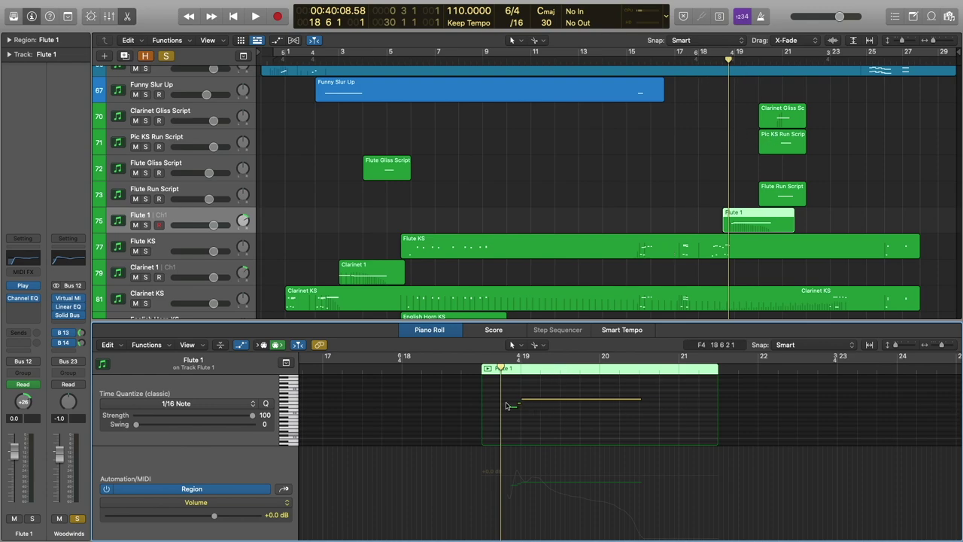
Add the English Horn Leg and Oboe Legato regions to the piano roll selection.
{"action": "scroll", "coordinate": [762, 136], "scroll_direction": "down", "scroll_amount": 5}
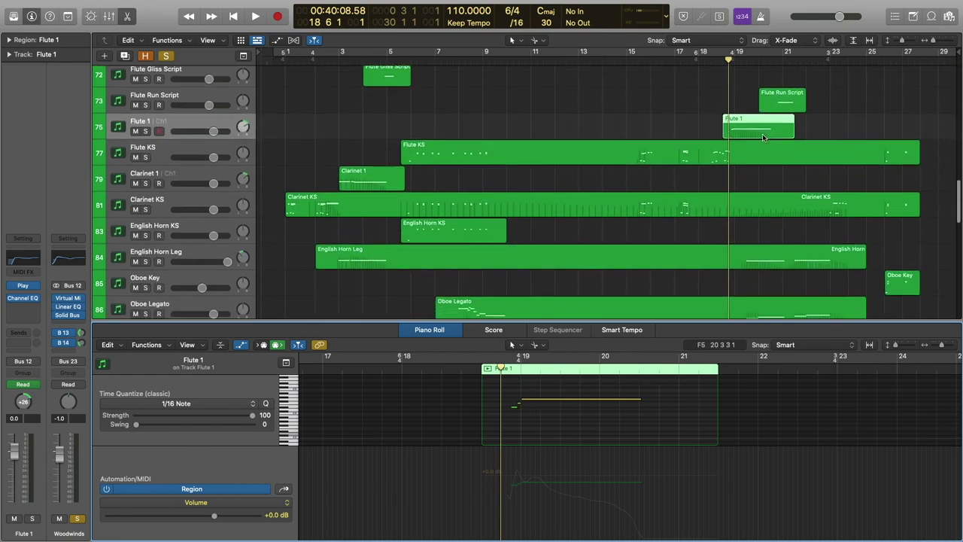
{"action": "left_click", "coordinate": [764, 231], "text": "shift"}
{"action": "scroll", "coordinate": [764, 234], "scroll_direction": "down", "scroll_amount": 2}
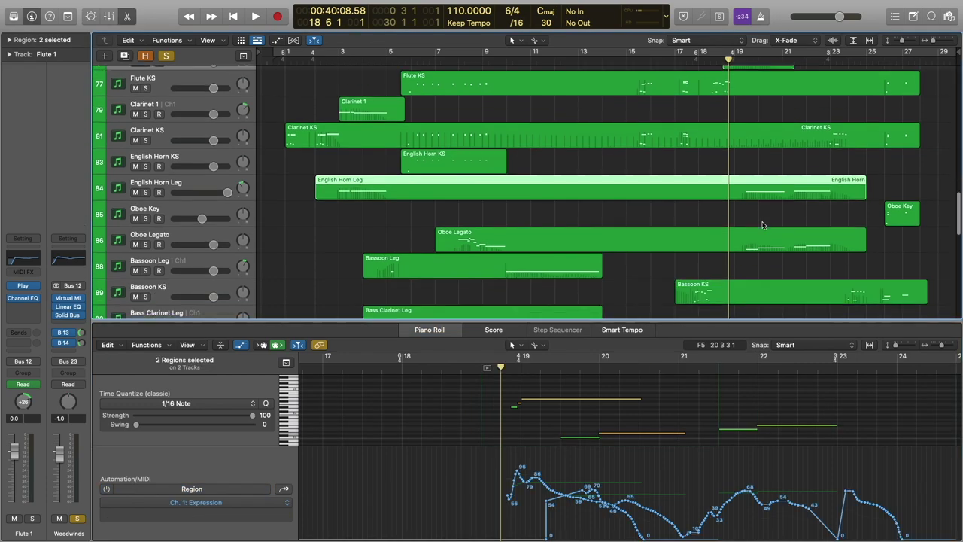
{"action": "left_click", "coordinate": [767, 234], "text": "shift"}
{"action": "scroll", "coordinate": [702, 414], "scroll_direction": "down", "scroll_amount": 3}
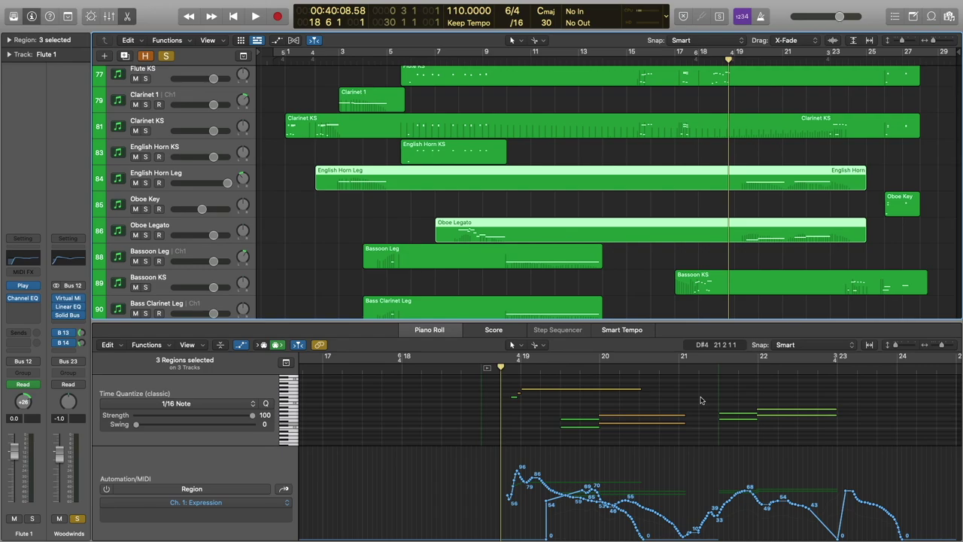
Add the Clarinet Gliss Script, Pic KS Run Script and Flute Run Script regions near bar 21 to the selection.
{"action": "scroll", "coordinate": [733, 210], "scroll_direction": "down", "scroll_amount": 5}
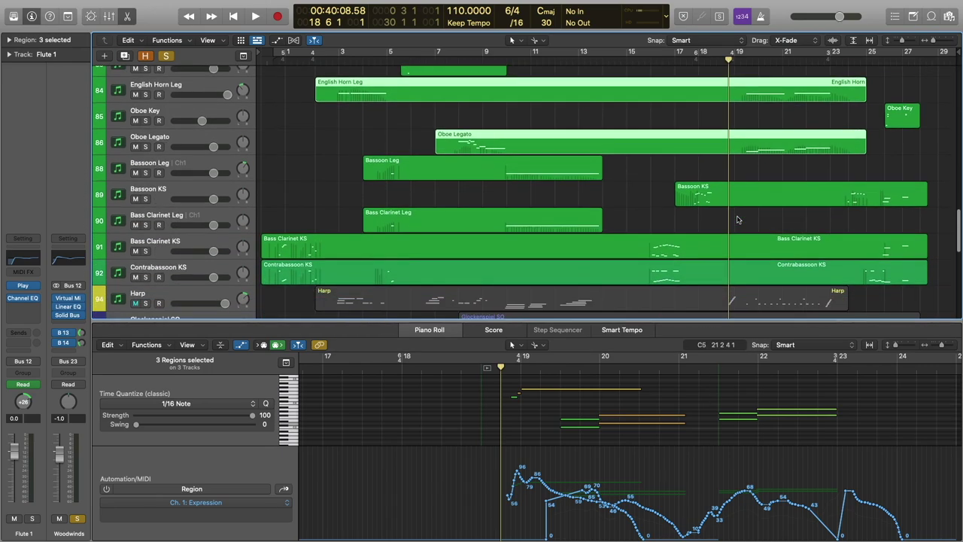
{"action": "scroll", "coordinate": [737, 218], "scroll_direction": "up", "scroll_amount": 7}
{"action": "scroll", "coordinate": [738, 220], "scroll_direction": "up", "scroll_amount": 2}
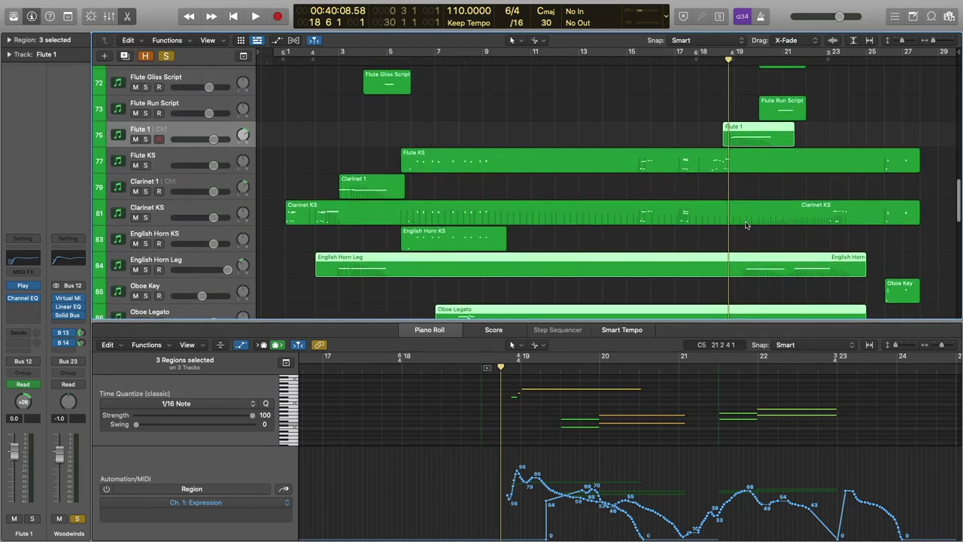
{"action": "scroll", "coordinate": [746, 224], "scroll_direction": "up", "scroll_amount": 4}
{"action": "left_click_drag", "start_coordinate": [775, 117], "coordinate": [787, 196]}
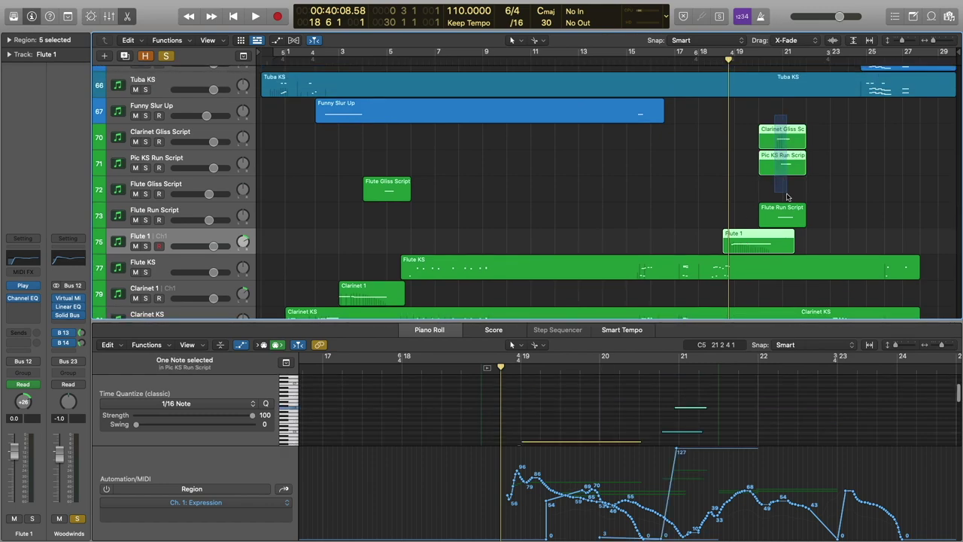
Play the soloed woodwinds from just before bar 19 to late in bar 22, then examine the run notes around bar 21.
{"action": "scroll", "coordinate": [604, 427], "scroll_direction": "down", "scroll_amount": 5}
{"action": "key", "text": "space"}
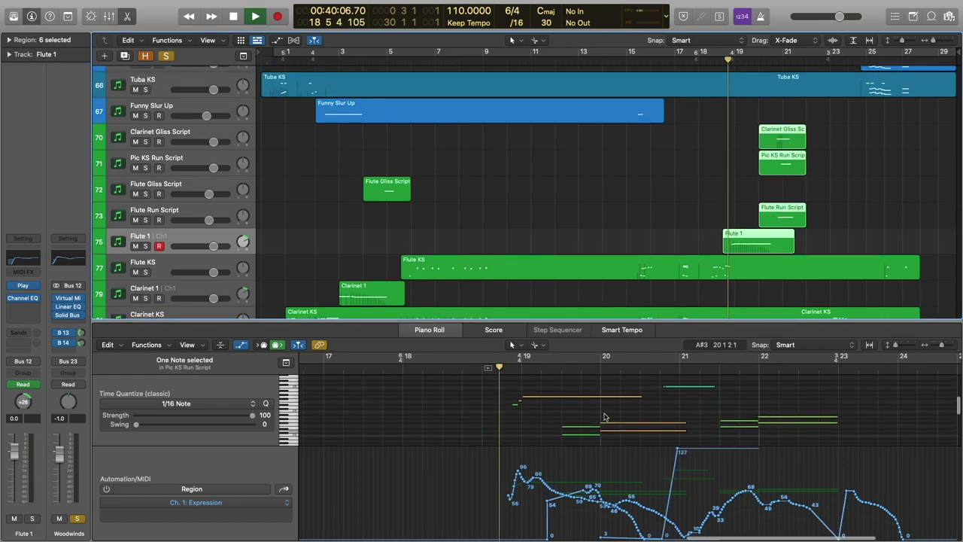
{"action": "scroll", "coordinate": [627, 407], "scroll_direction": "down", "scroll_amount": 1}
{"action": "scroll", "coordinate": [627, 407], "scroll_direction": "up", "scroll_amount": 2}
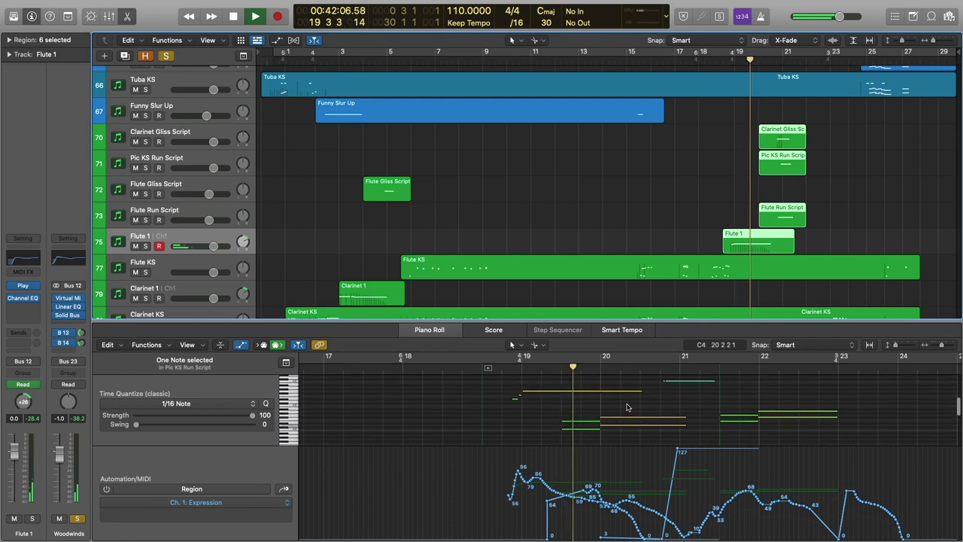
{"action": "scroll", "coordinate": [719, 414], "scroll_direction": "up", "scroll_amount": 5}
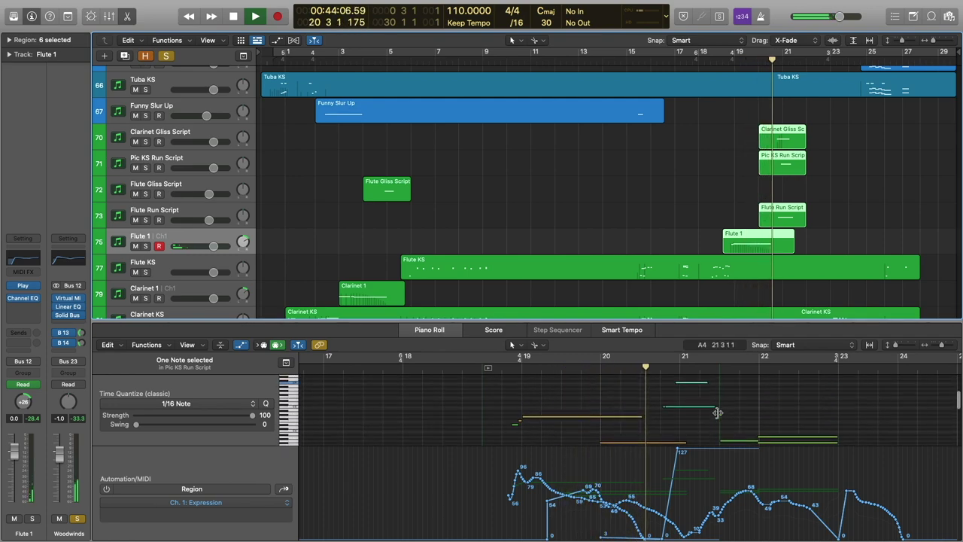
{"action": "scroll", "coordinate": [722, 415], "scroll_direction": "down", "scroll_amount": 5}
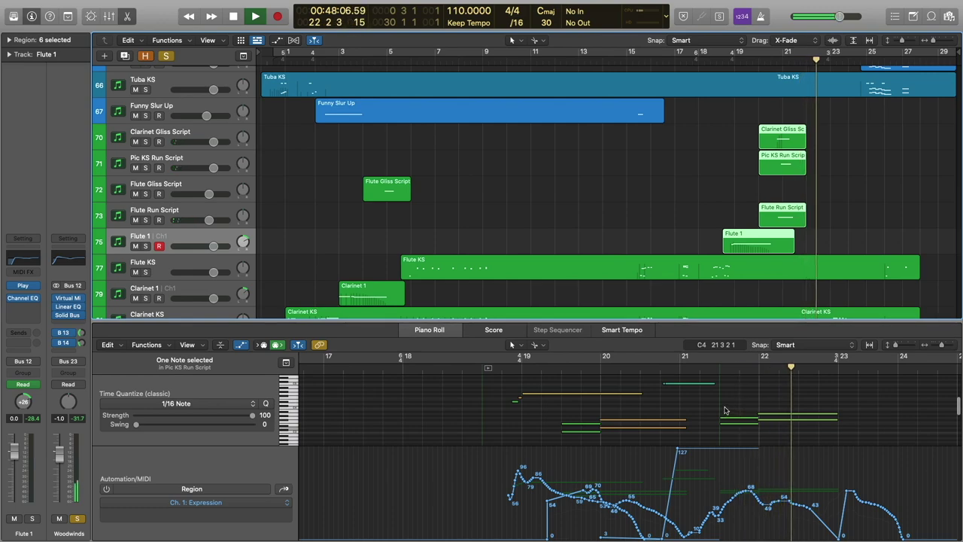
{"action": "key", "text": "space"}
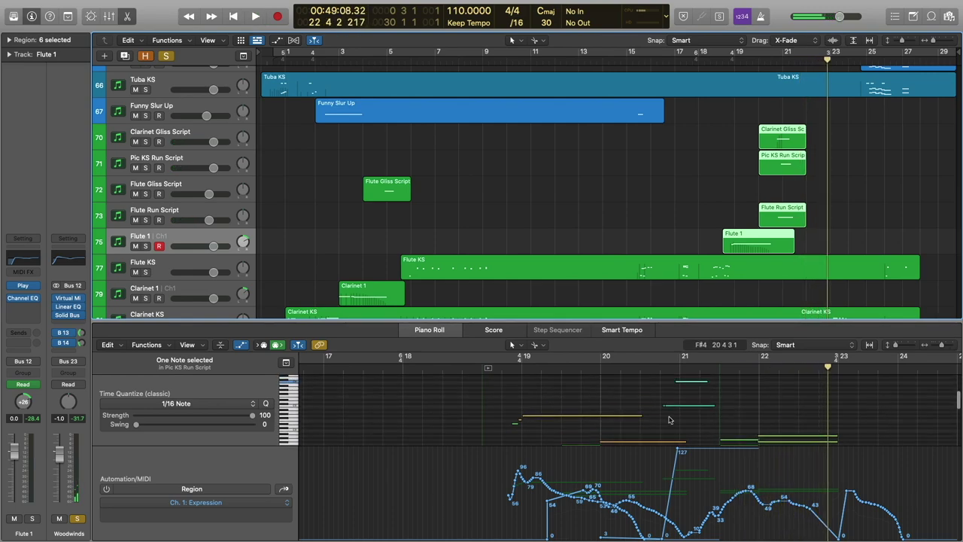
{"action": "scroll", "coordinate": [672, 421], "scroll_direction": "up", "scroll_amount": 5}
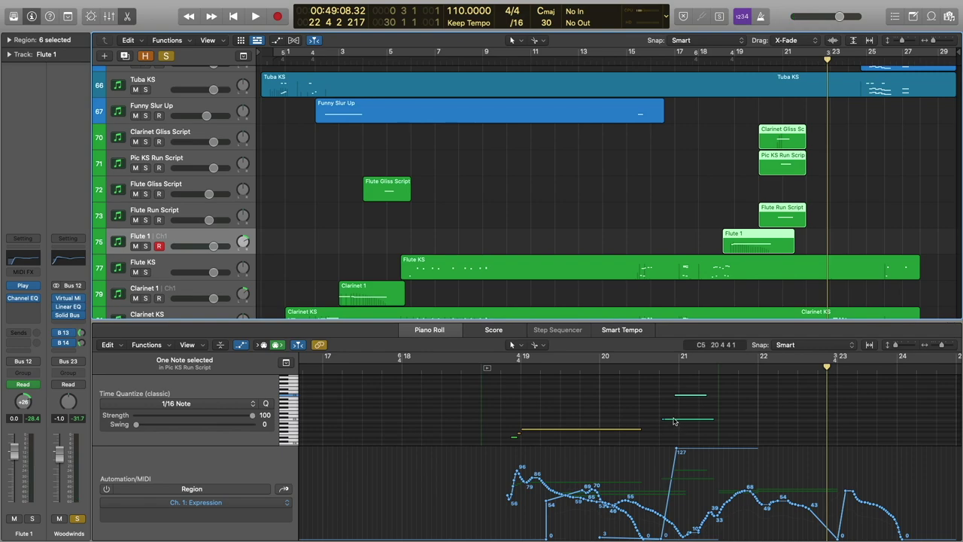
{"action": "mouse_move", "coordinate": [673, 422]}
Solo the Harp track and show its region's notes for bars 18 to 23 in the piano roll.
{"action": "scroll", "coordinate": [678, 168], "scroll_direction": "down", "scroll_amount": 10}
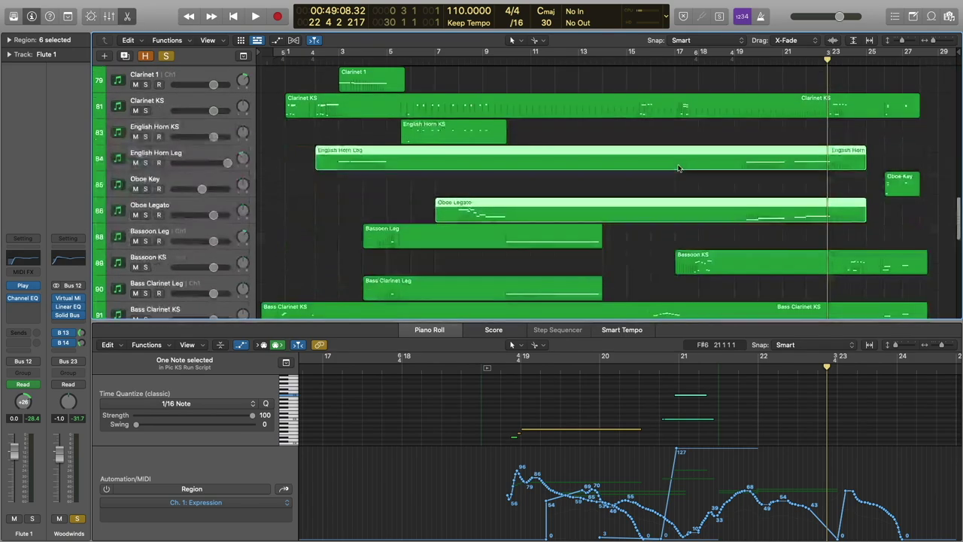
{"action": "scroll", "coordinate": [678, 168], "scroll_direction": "down", "scroll_amount": 2}
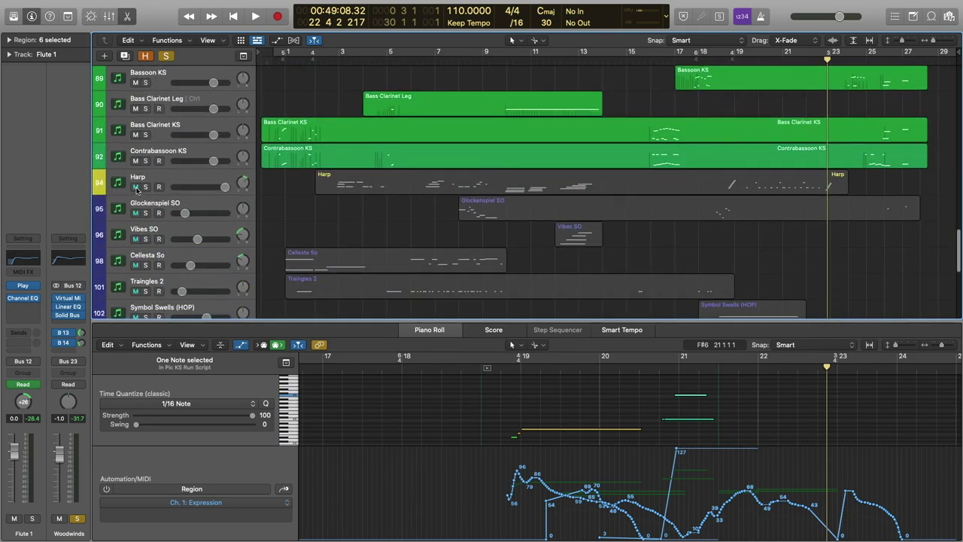
{"action": "left_click", "coordinate": [145, 186]}
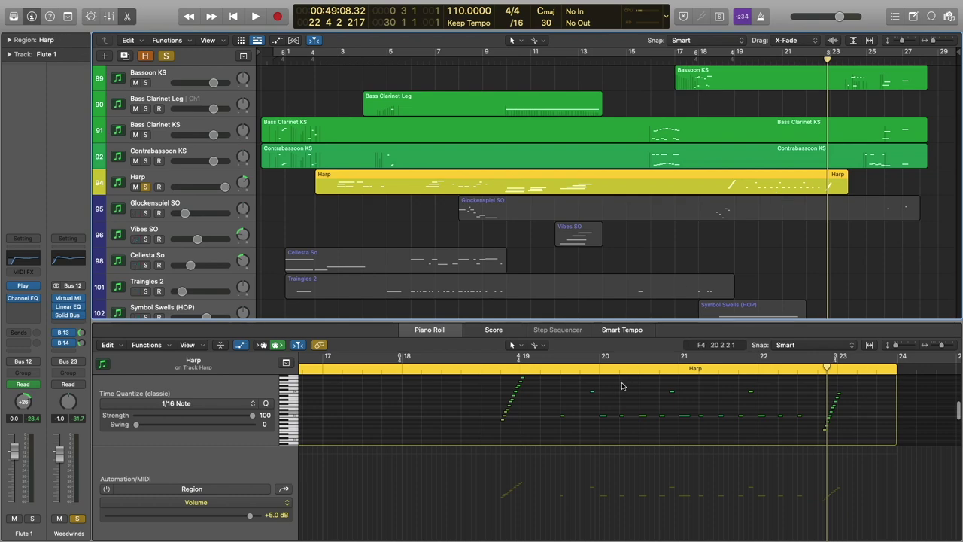
{"action": "scroll", "coordinate": [618, 388], "scroll_direction": "up", "scroll_amount": 3}
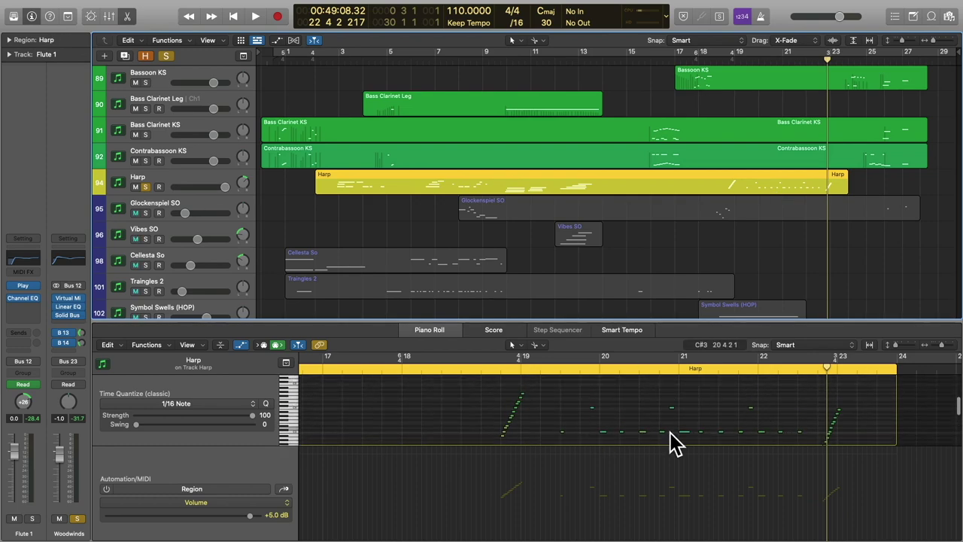
Play the harp part from bar 18, beat 6, to late in bar 22.
{"action": "left_click", "coordinate": [499, 368]}
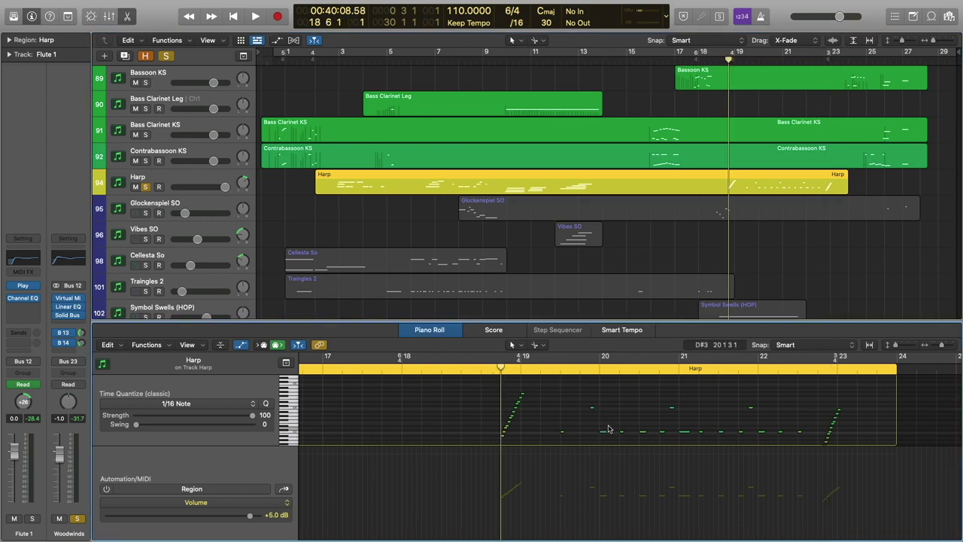
{"action": "key", "text": "space"}
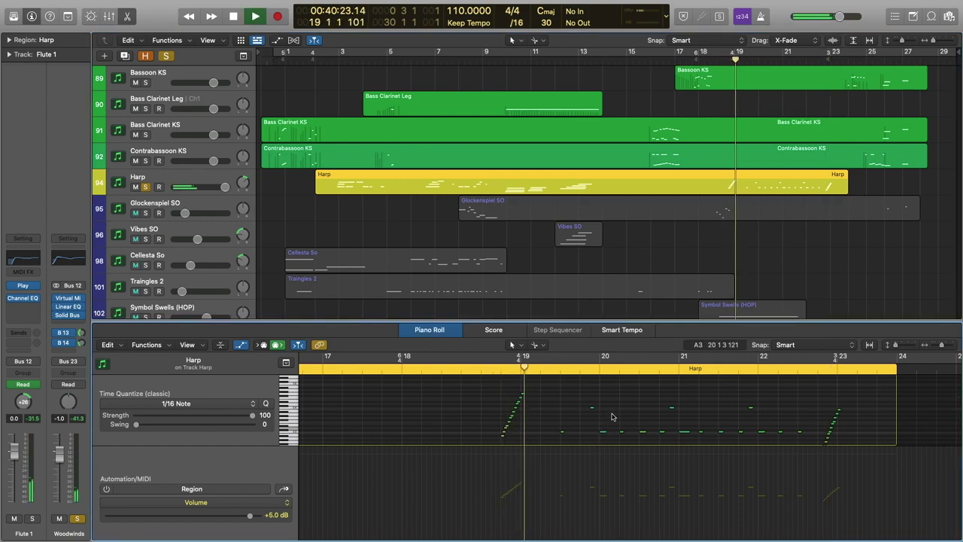
{"action": "scroll", "coordinate": [612, 417], "scroll_direction": "down", "scroll_amount": 4}
{"action": "scroll", "coordinate": [612, 417], "scroll_direction": "up", "scroll_amount": 2}
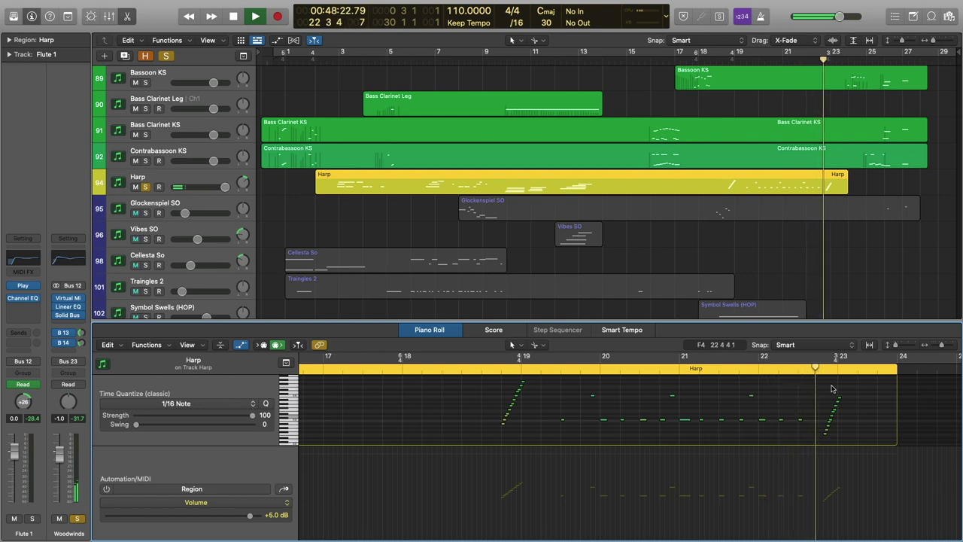
{"action": "key", "text": "space"}
Select the Various Metals track and solo its orchestral percussion bus.
{"action": "scroll", "coordinate": [783, 246], "scroll_direction": "down", "scroll_amount": 8}
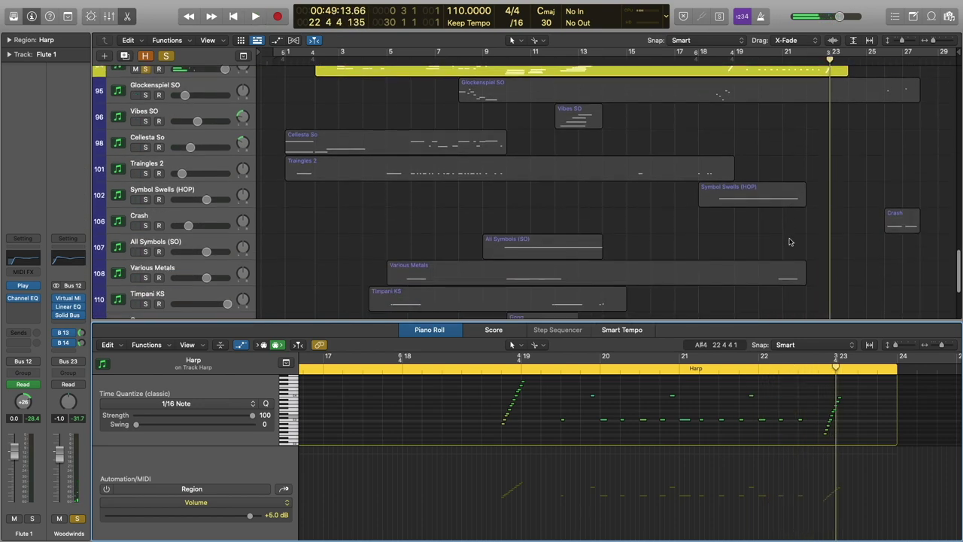
{"action": "scroll", "coordinate": [791, 242], "scroll_direction": "down", "scroll_amount": 2}
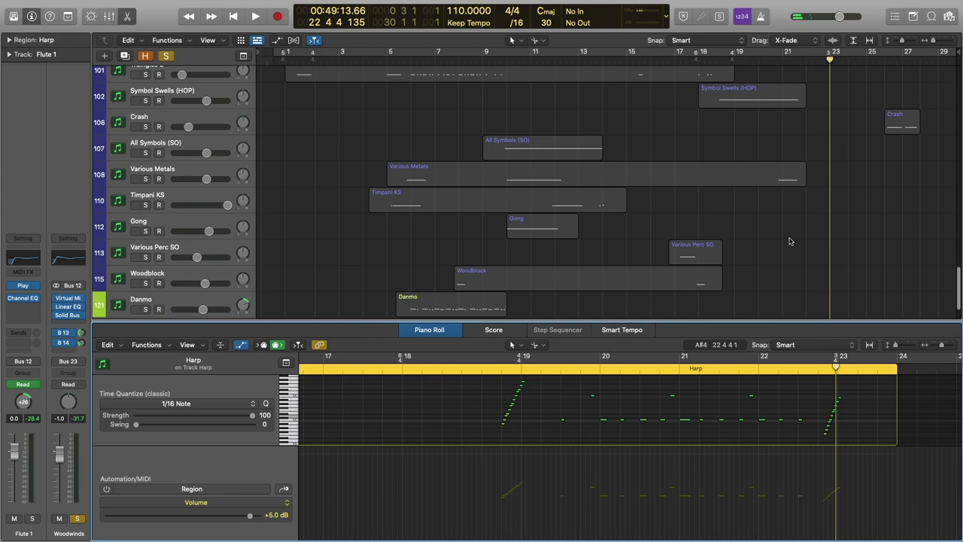
{"action": "left_click", "coordinate": [167, 163]}
{"action": "left_click", "coordinate": [77, 519]}
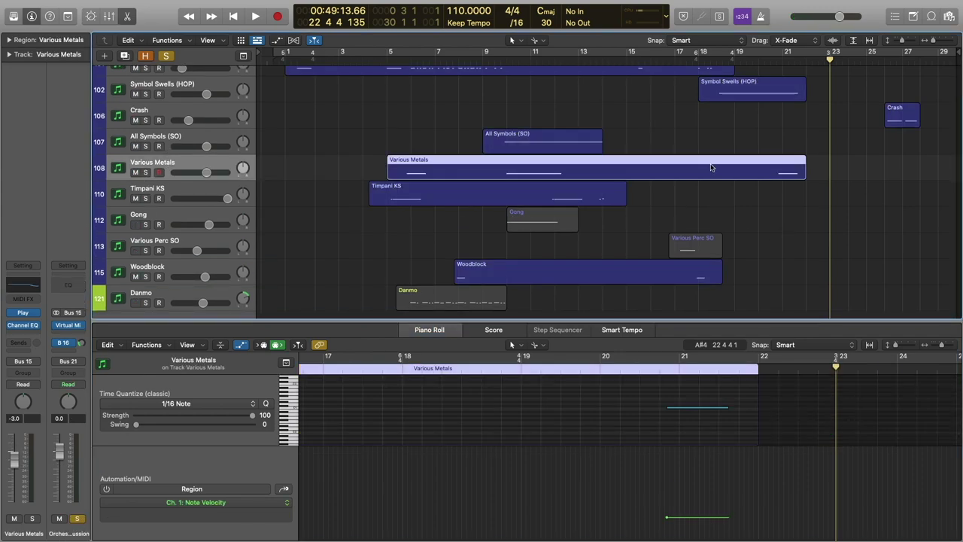
Examine the Various Metals note around bar 21 in the piano roll and play the soloed percussion through it.
{"action": "scroll", "coordinate": [750, 181], "scroll_direction": "down", "scroll_amount": 2}
{"action": "scroll", "coordinate": [751, 181], "scroll_direction": "up", "scroll_amount": 4}
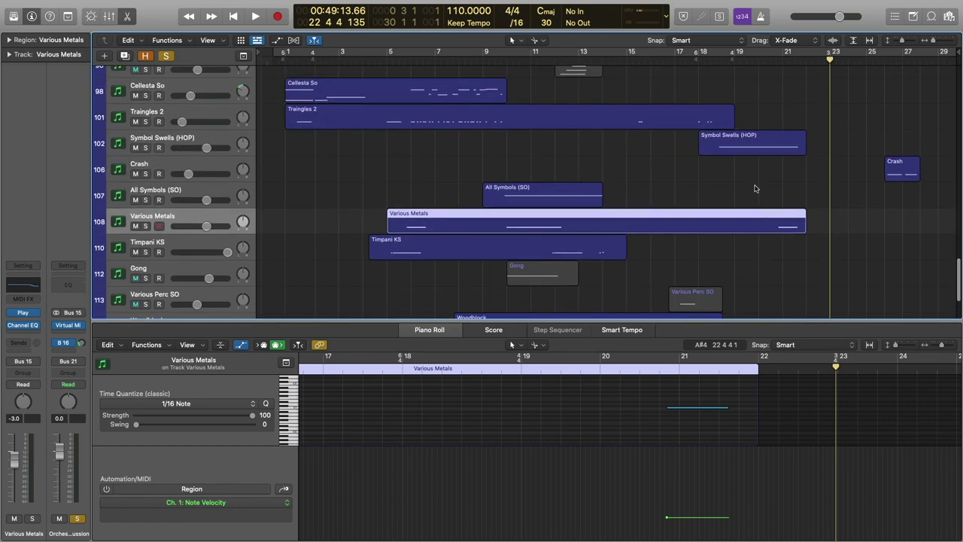
{"action": "left_click", "coordinate": [757, 189]}
{"action": "left_click", "coordinate": [769, 228]}
{"action": "scroll", "coordinate": [644, 423], "scroll_direction": "up", "scroll_amount": 2}
{"action": "scroll", "coordinate": [643, 424], "scroll_direction": "down", "scroll_amount": 2}
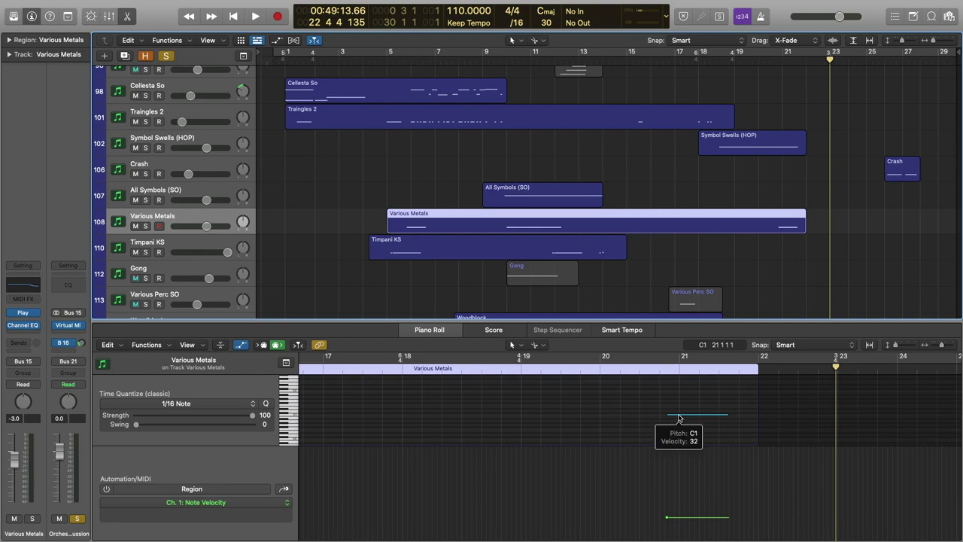
{"action": "double_click", "coordinate": [504, 372]}
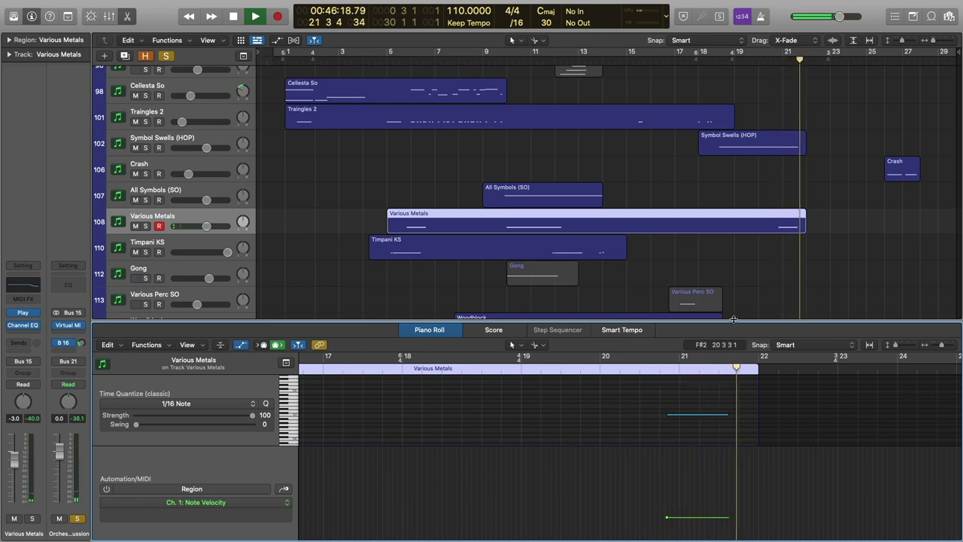
Close the piano roll, fit all tracks in view, turn off the solos and play the full arrangement into bar 28.
{"action": "key", "text": "p"}
{"action": "left_click", "coordinate": [888, 369]}
{"action": "scroll", "coordinate": [873, 367], "scroll_direction": "up", "scroll_amount": 3}
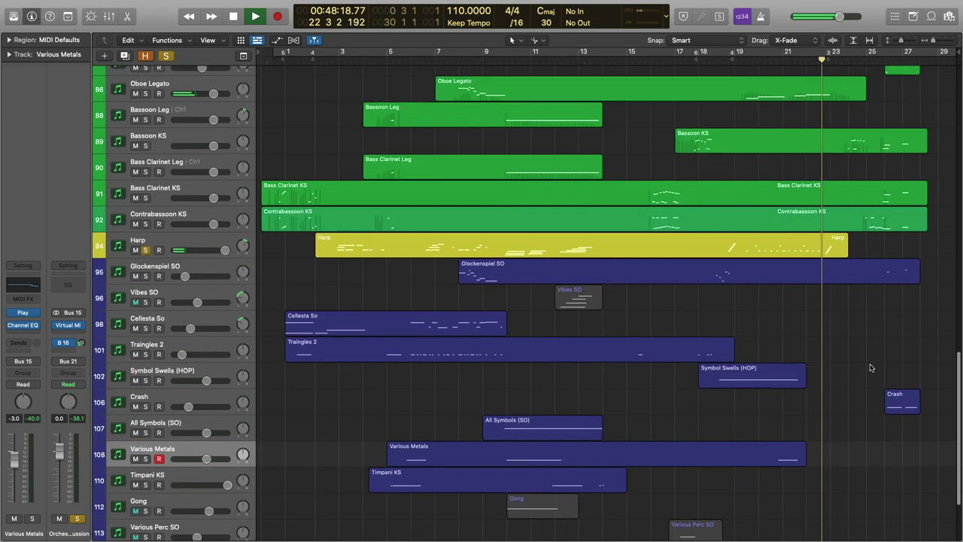
{"action": "scroll", "coordinate": [856, 366], "scroll_direction": "down", "scroll_amount": 4}
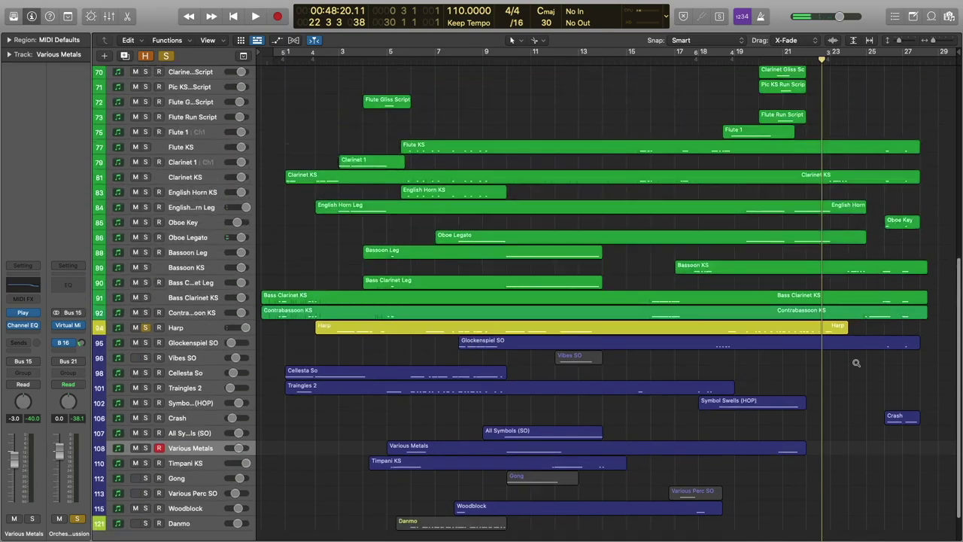
{"action": "scroll", "coordinate": [852, 363], "scroll_direction": "down", "scroll_amount": 3}
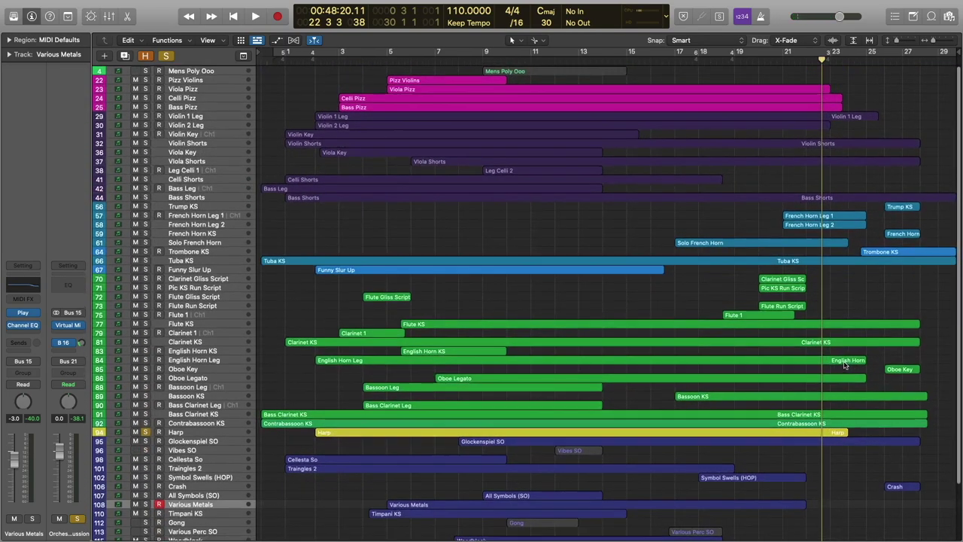
{"action": "scroll", "coordinate": [819, 361], "scroll_direction": "down", "scroll_amount": 2}
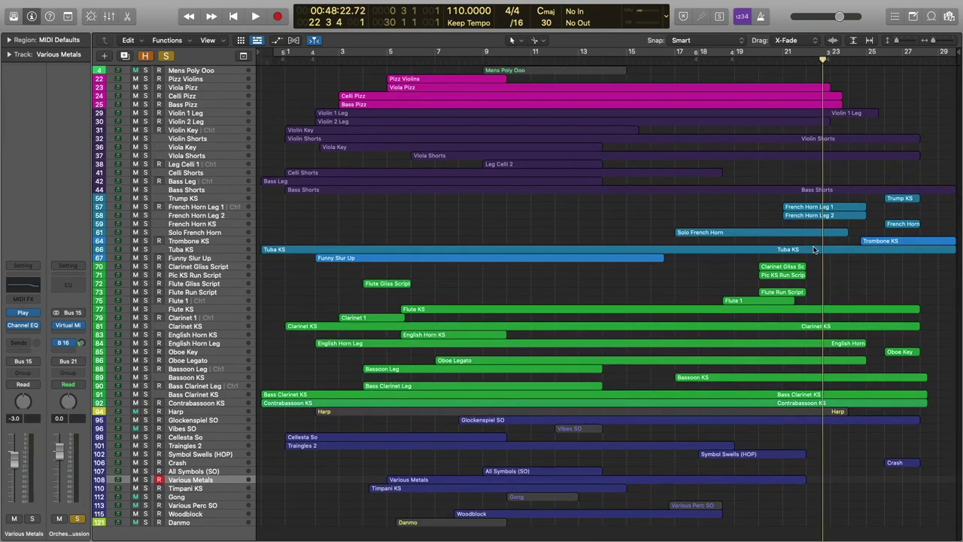
{"action": "left_click", "coordinate": [790, 60]}
{"action": "key", "text": "space"}
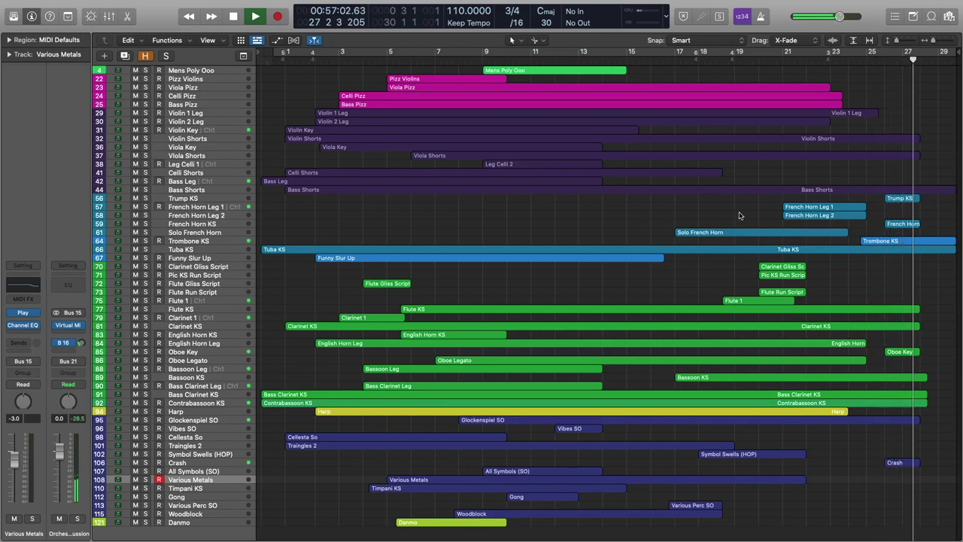
{"action": "key", "text": "space"}
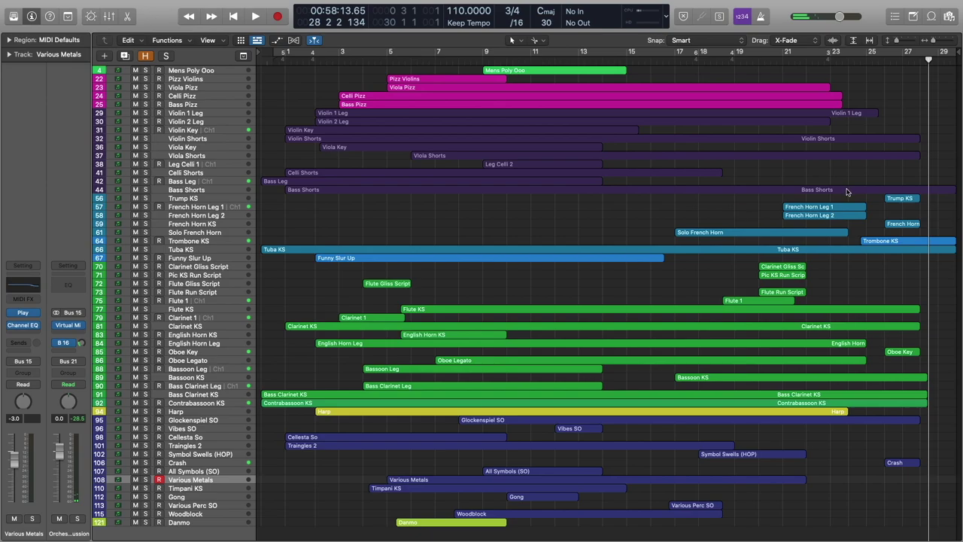
Solo the Strings bus and show the Violin 1 Leg, Violin Shorts, Viola Shorts and Bass Shorts notes for bars 16 to 28 in the piano roll.
{"action": "scroll", "coordinate": [931, 171], "scroll_direction": "up", "scroll_amount": 10}
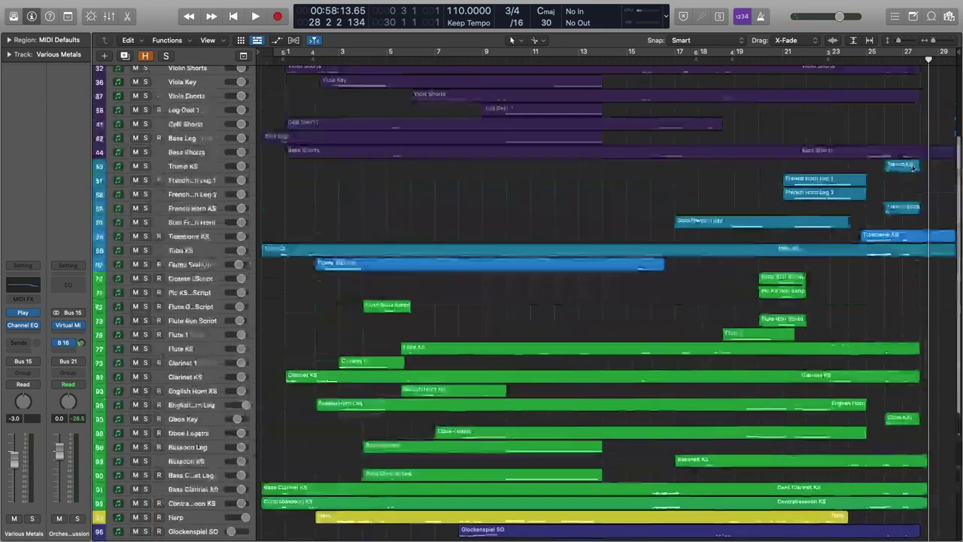
{"action": "scroll", "coordinate": [902, 166], "scroll_direction": "right", "scroll_amount": 6}
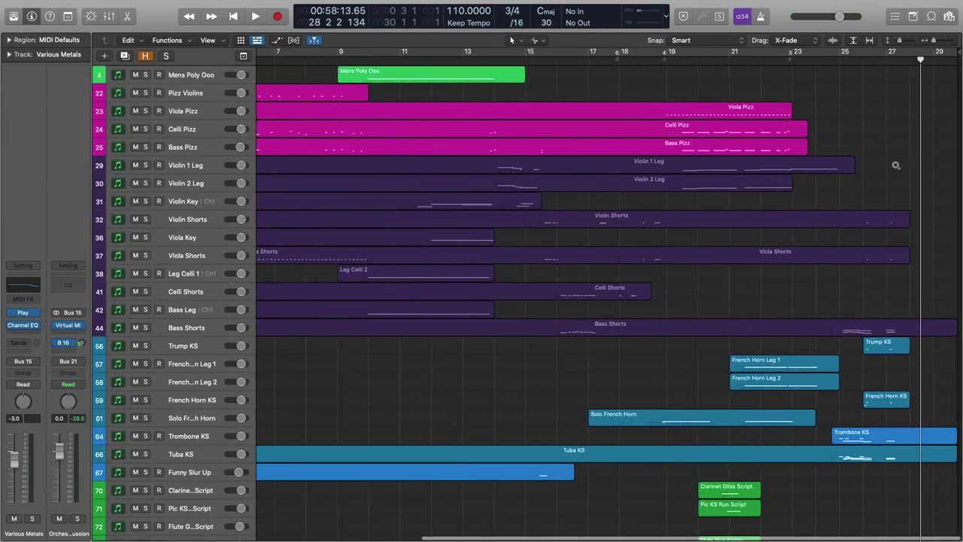
{"action": "scroll", "coordinate": [837, 162], "scroll_direction": "up", "scroll_amount": 1}
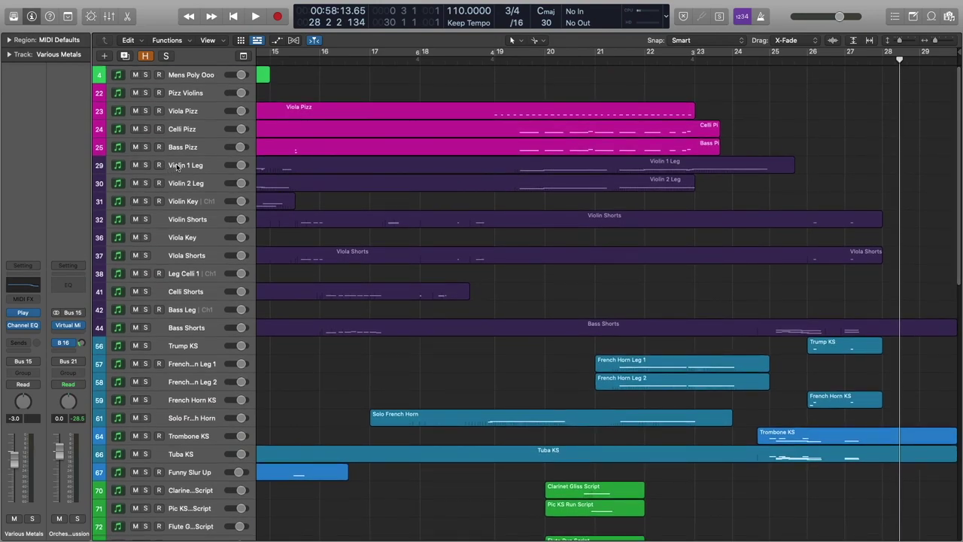
{"action": "left_click", "coordinate": [177, 167]}
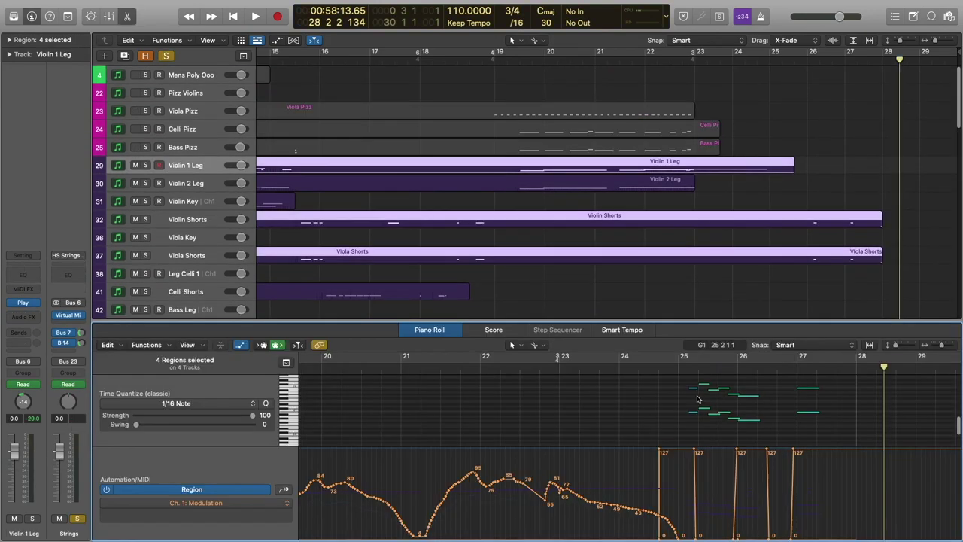
{"action": "scroll", "coordinate": [699, 401], "scroll_direction": "up", "scroll_amount": 3}
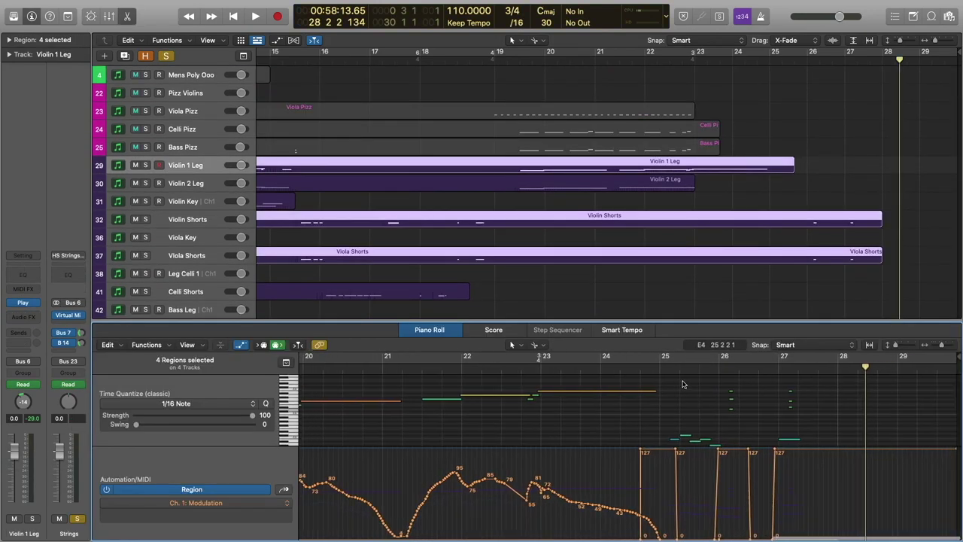
{"action": "scroll", "coordinate": [682, 384], "scroll_direction": "down", "scroll_amount": 6}
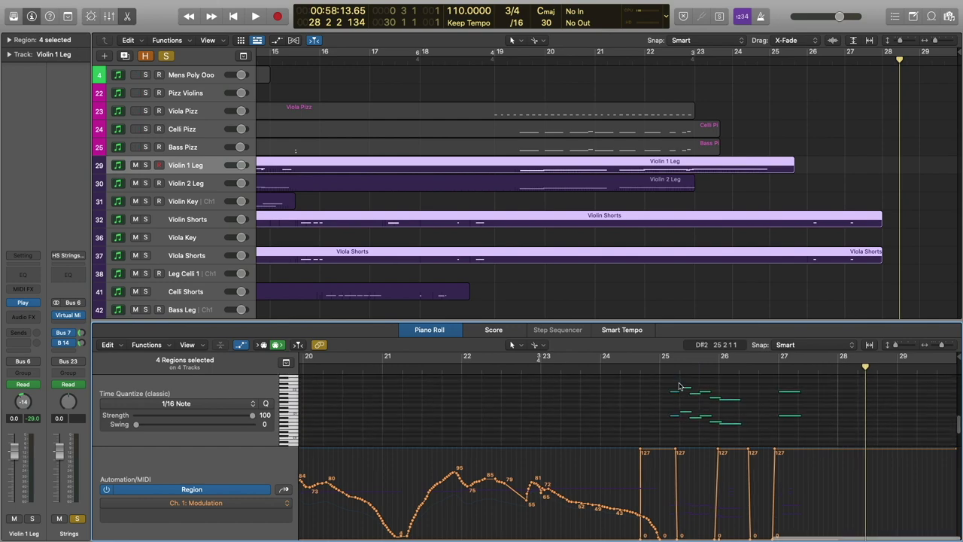
{"action": "scroll", "coordinate": [680, 386], "scroll_direction": "left", "scroll_amount": 5}
{"action": "scroll", "coordinate": [684, 386], "scroll_direction": "up", "scroll_amount": 4}
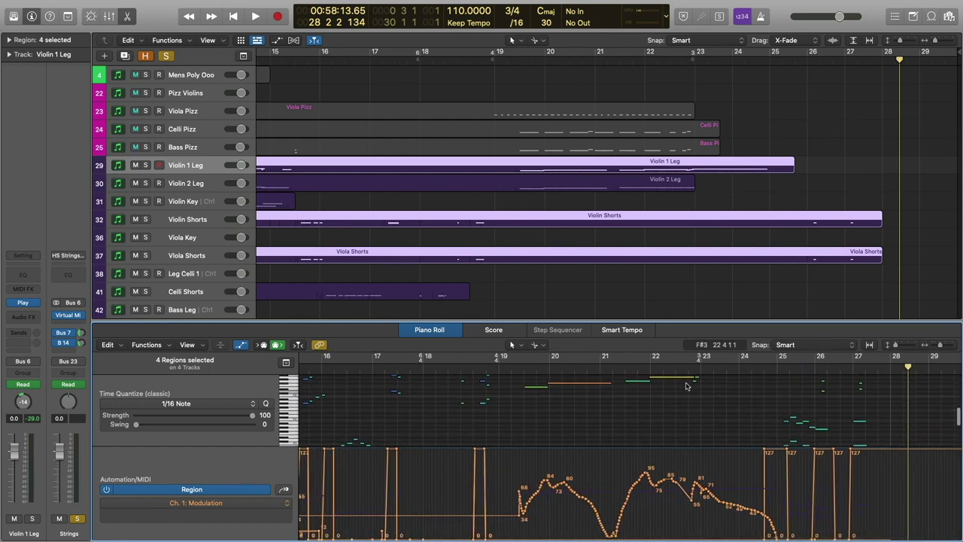
{"action": "scroll", "coordinate": [685, 386], "scroll_direction": "up", "scroll_amount": 2}
Play the soloed strings from bar 22, beat 4, to bar 28 while following their notes in the piano roll.
{"action": "left_click", "coordinate": [689, 371]}
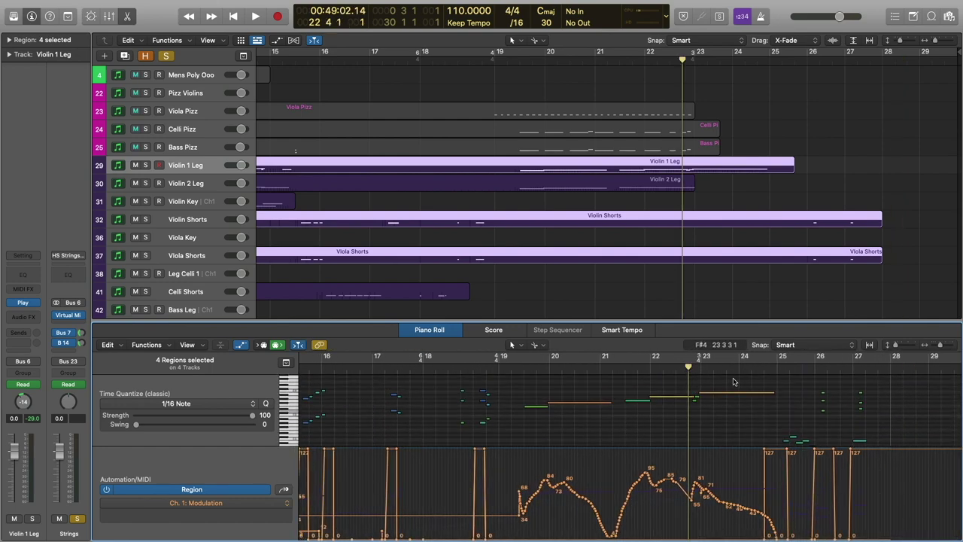
{"action": "scroll", "coordinate": [734, 382], "scroll_direction": "down", "scroll_amount": 2}
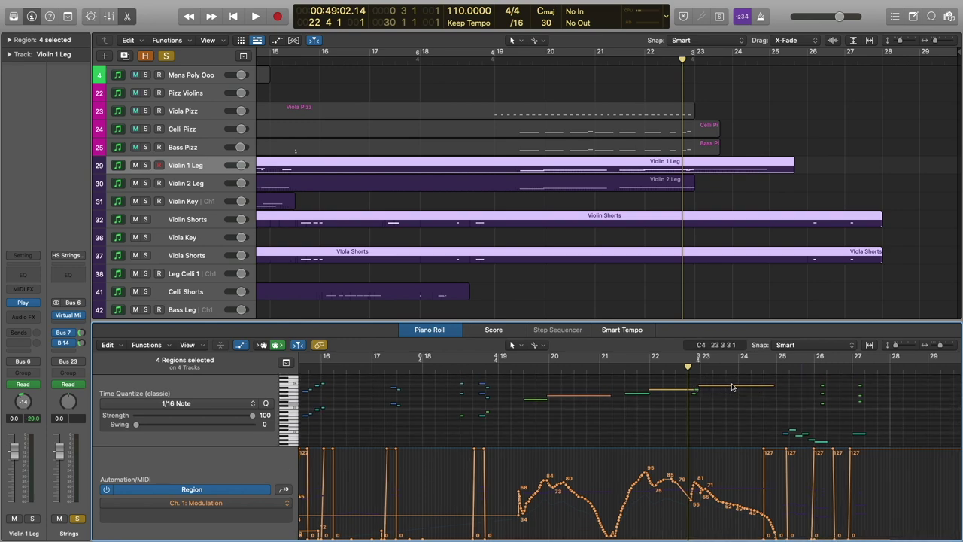
{"action": "mouse_move", "coordinate": [731, 387]}
{"action": "key", "text": "space"}
{"action": "scroll", "coordinate": [790, 406], "scroll_direction": "down", "scroll_amount": 2}
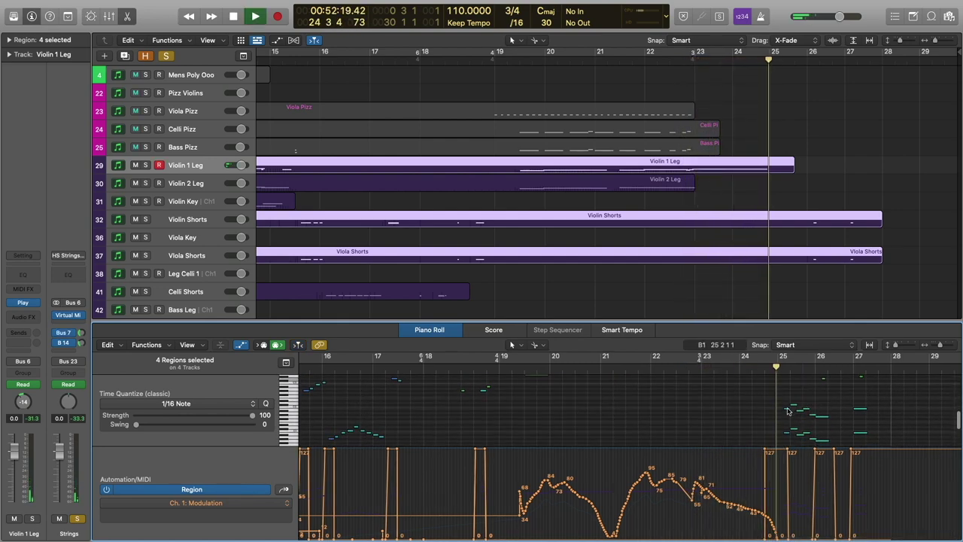
{"action": "scroll", "coordinate": [850, 413], "scroll_direction": "up", "scroll_amount": 2}
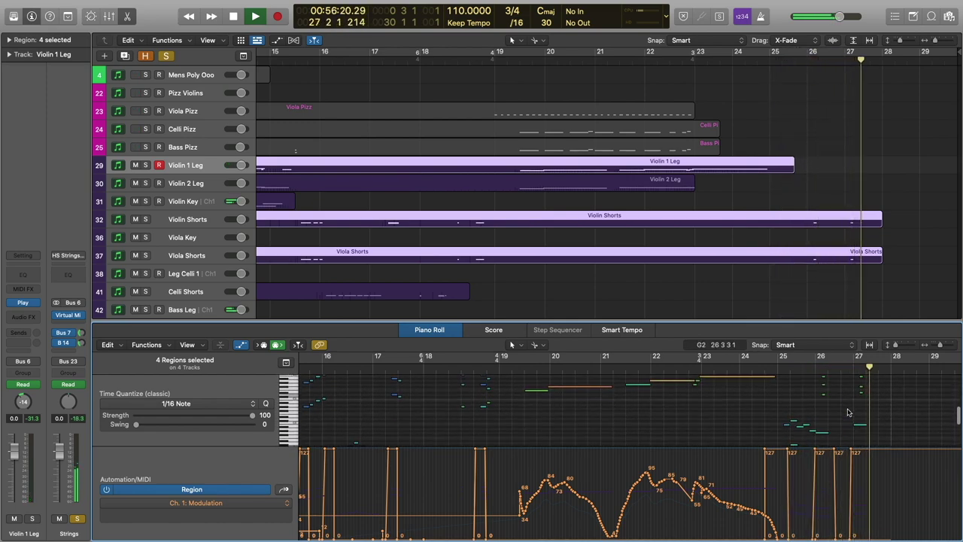
{"action": "key", "text": "space"}
Select the French Horn Leg 1 track and solo its Brass bus.
{"action": "scroll", "coordinate": [675, 163], "scroll_direction": "down", "scroll_amount": 4}
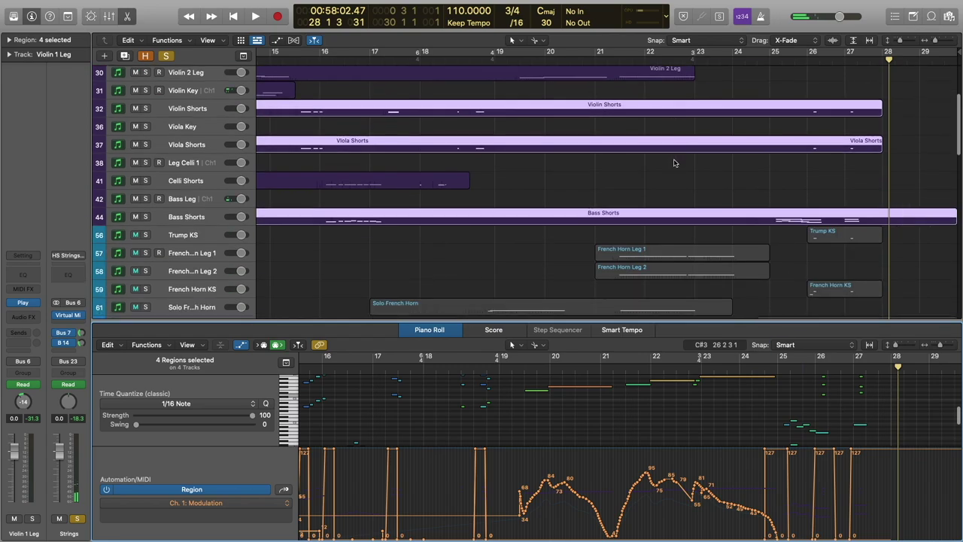
{"action": "scroll", "coordinate": [675, 162], "scroll_direction": "up", "scroll_amount": 1}
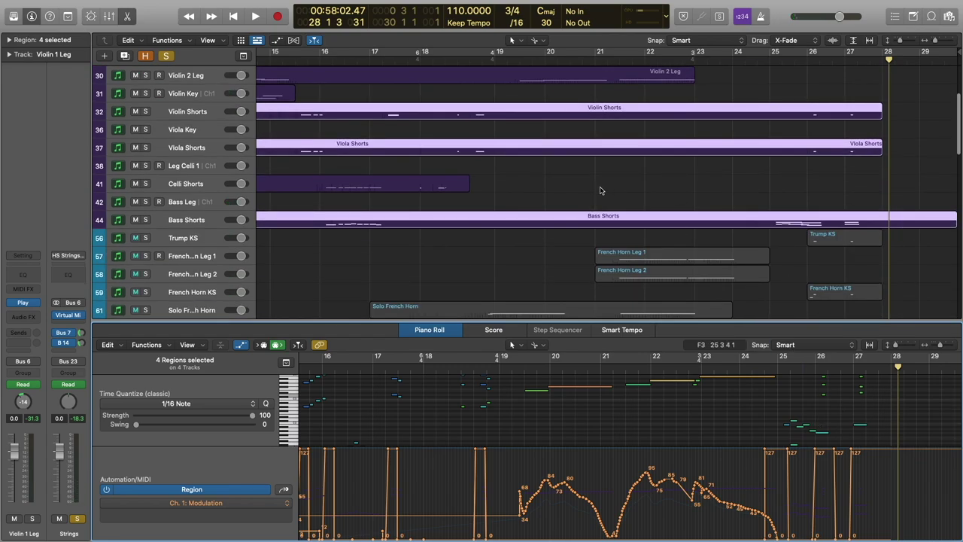
{"action": "scroll", "coordinate": [599, 190], "scroll_direction": "down", "scroll_amount": 2}
{"action": "left_click", "coordinate": [205, 220]}
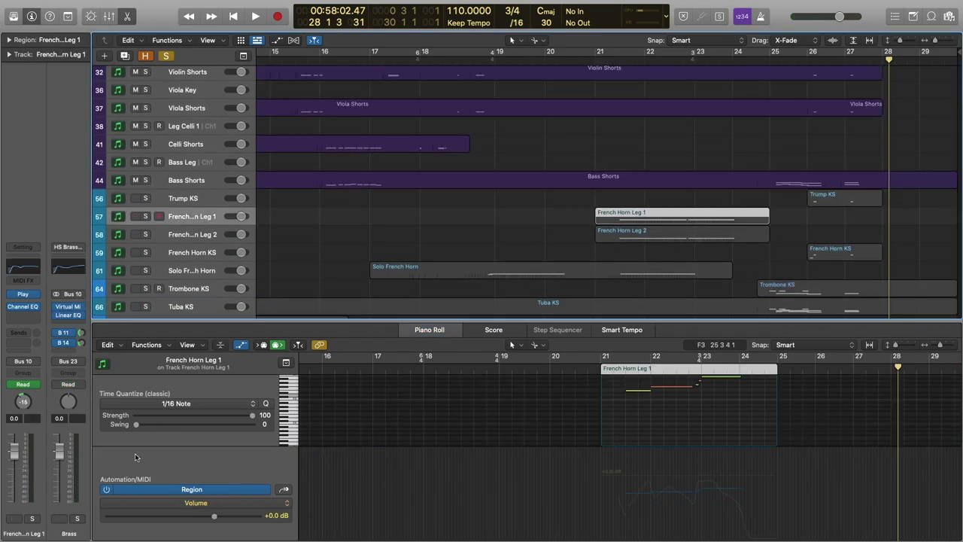
{"action": "left_click", "coordinate": [76, 518]}
Show the Trump KS, French Horn KS, Trombone KS and Tuba KS regions together in the piano roll and examine their notes from bar 25.
{"action": "scroll", "coordinate": [792, 156], "scroll_direction": "down", "scroll_amount": 3}
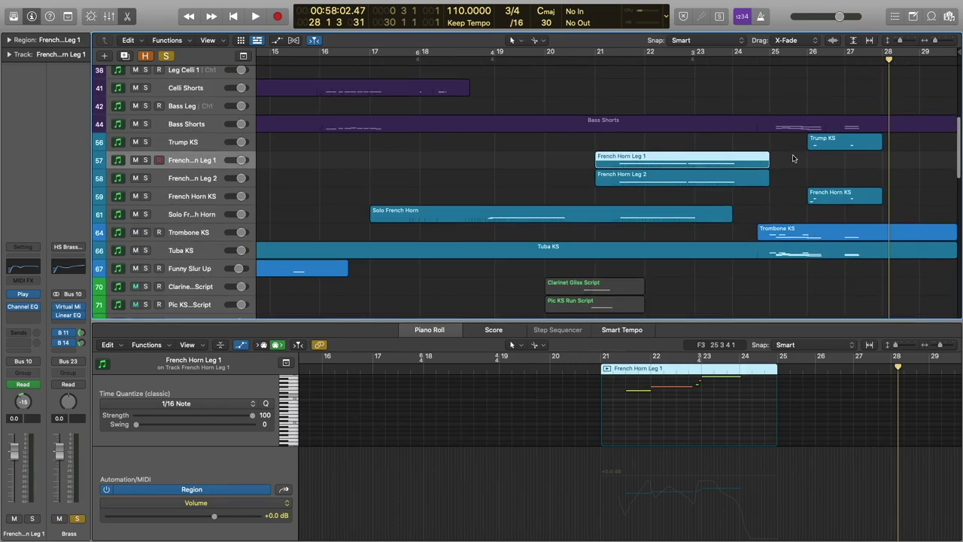
{"action": "scroll", "coordinate": [793, 157], "scroll_direction": "up", "scroll_amount": 1}
{"action": "left_click_drag", "start_coordinate": [797, 167], "coordinate": [852, 273]}
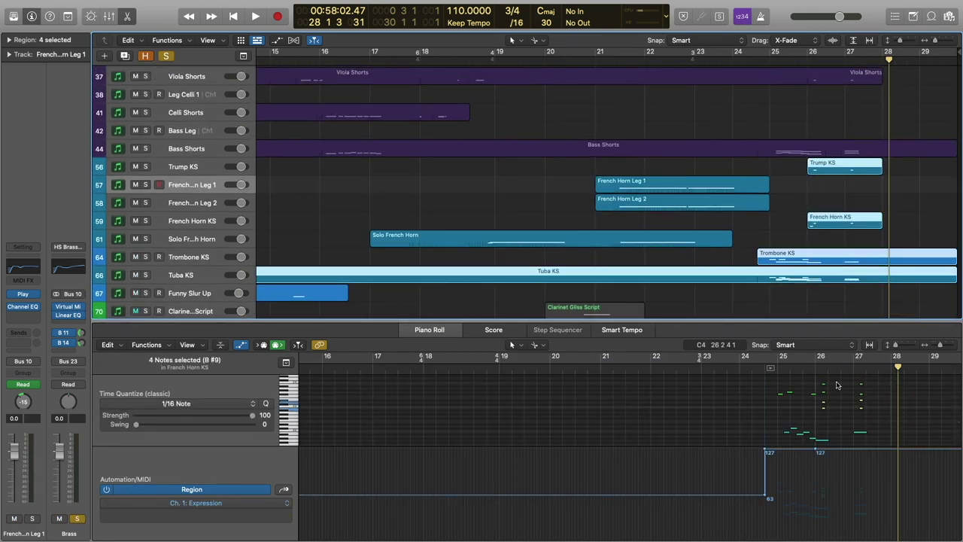
{"action": "scroll", "coordinate": [836, 386], "scroll_direction": "up", "scroll_amount": 5}
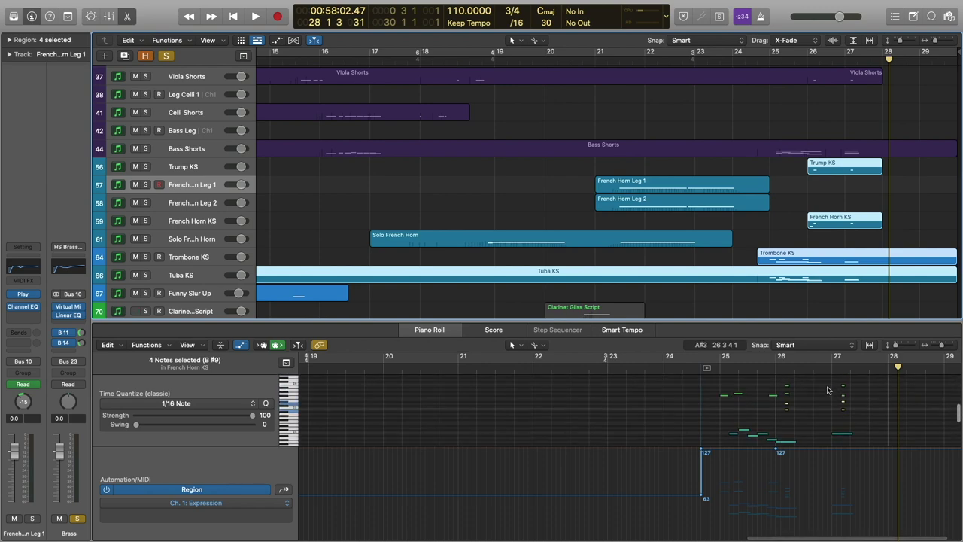
{"action": "scroll", "coordinate": [780, 418], "scroll_direction": "down", "scroll_amount": 2}
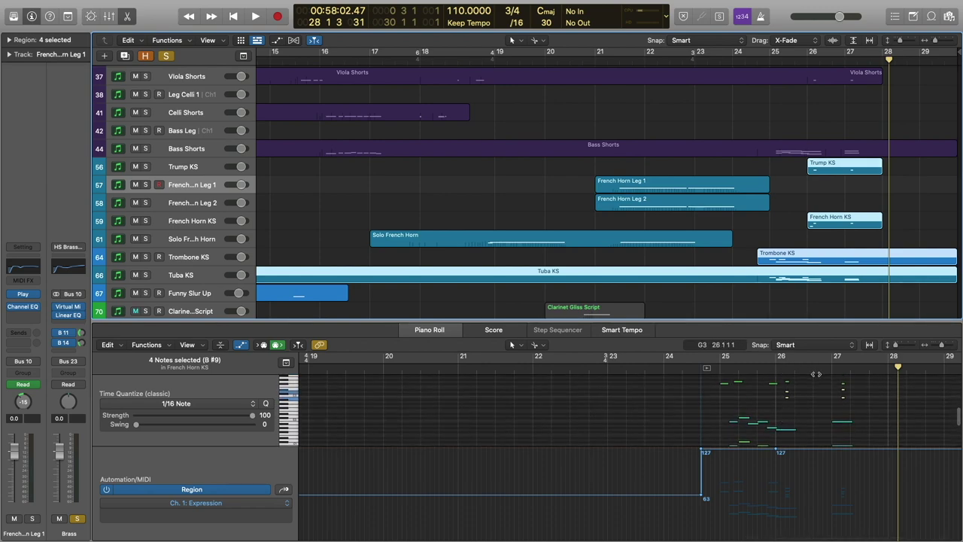
{"action": "left_click", "coordinate": [721, 369]}
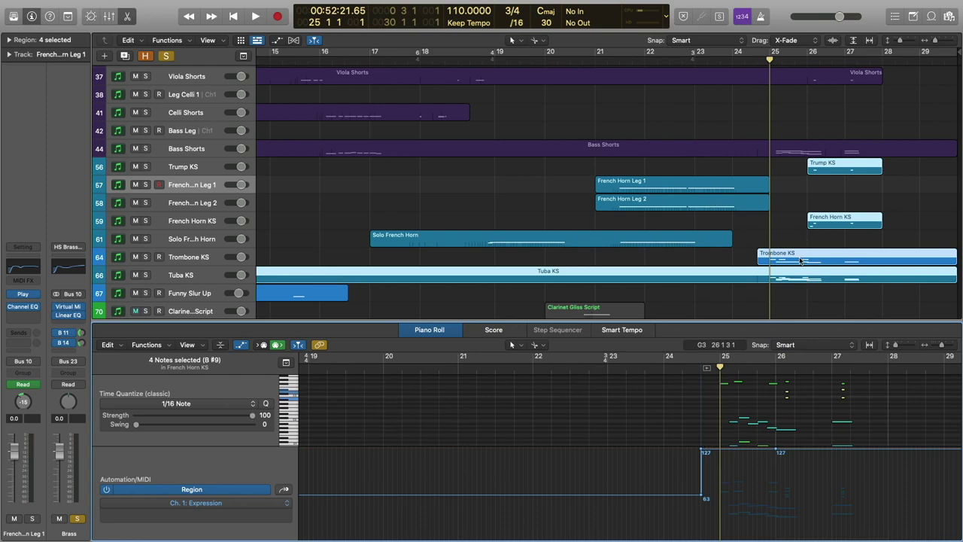
{"action": "scroll", "coordinate": [752, 414], "scroll_direction": "down", "scroll_amount": 3}
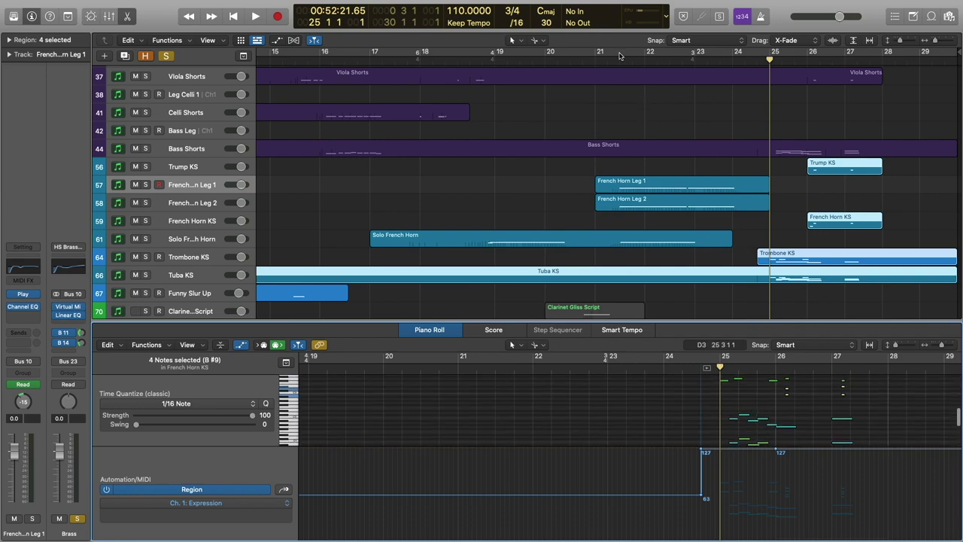
Select both French Horn Leg regions with the trumpet, French Horn KS, trombone and tuba regions, and play the brass from bar 22, beat 4.
{"action": "left_click", "coordinate": [684, 61]}
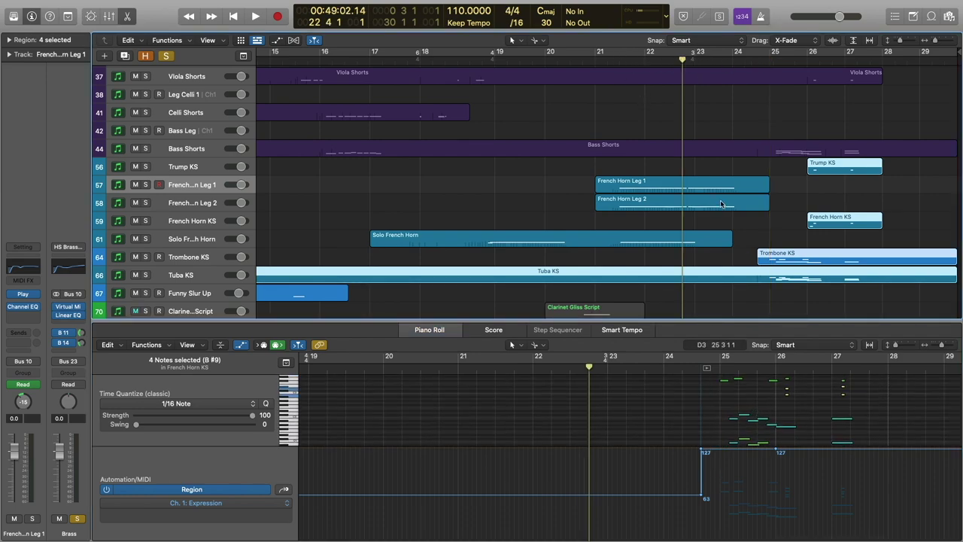
{"action": "left_click_drag", "start_coordinate": [713, 173], "coordinate": [730, 218]}
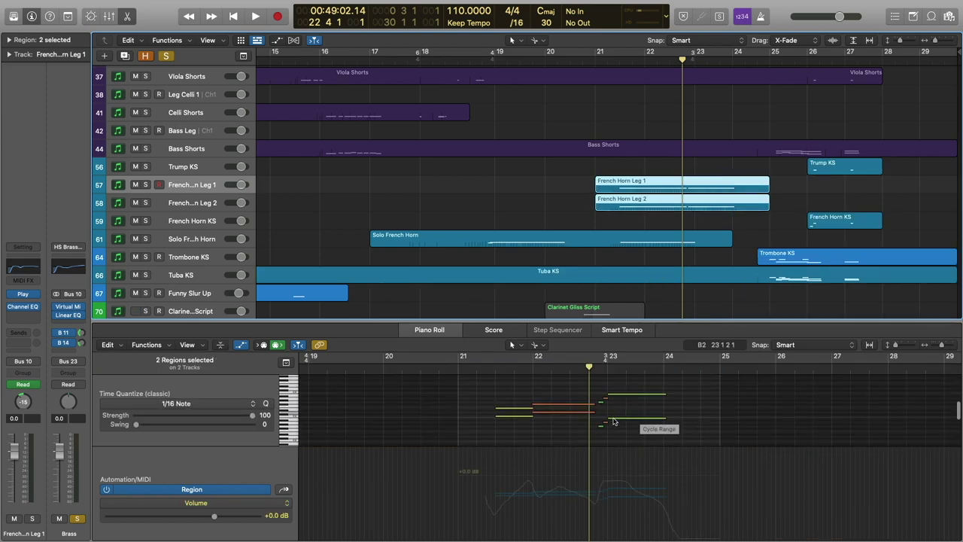
{"action": "scroll", "coordinate": [776, 223], "scroll_direction": "down", "scroll_amount": 2}
{"action": "left_click_drag", "start_coordinate": [795, 140], "coordinate": [842, 225]}
{"action": "left_click", "coordinate": [807, 255], "text": "shift"}
{"action": "key", "text": "space"}
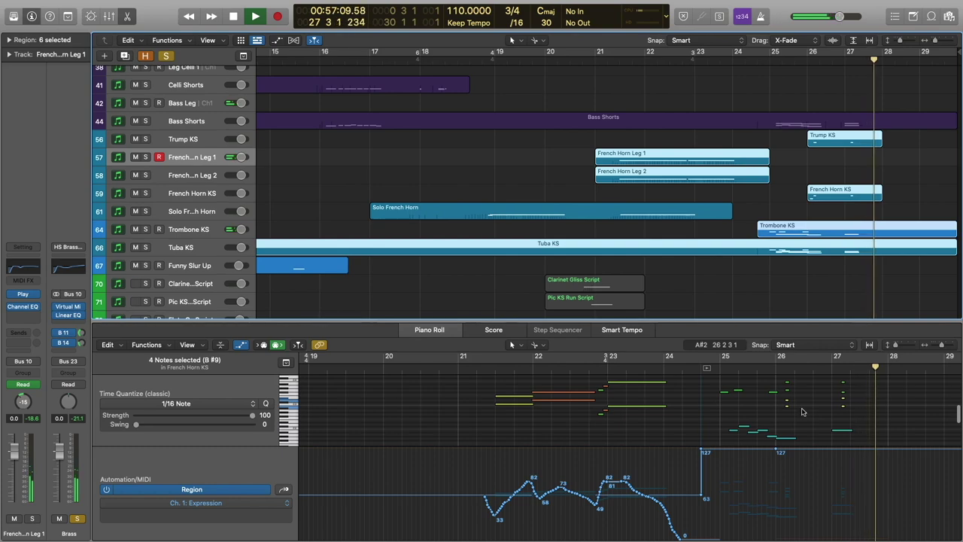
Stop playback at bar 28, compare the low and high brass notes around bar 26, and move on to the woodwind tracks.
{"action": "scroll", "coordinate": [804, 416], "scroll_direction": "down", "scroll_amount": 2}
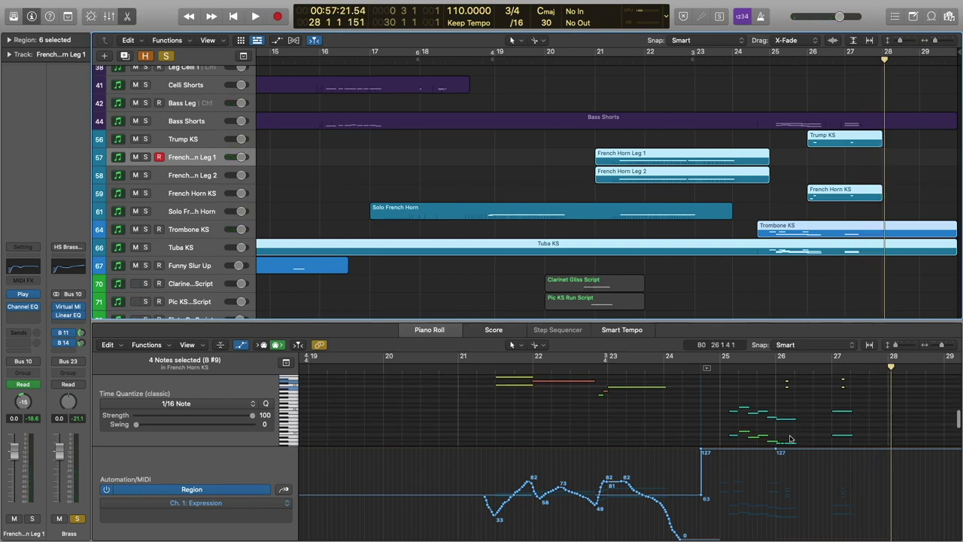
{"action": "scroll", "coordinate": [793, 423], "scroll_direction": "up", "scroll_amount": 2}
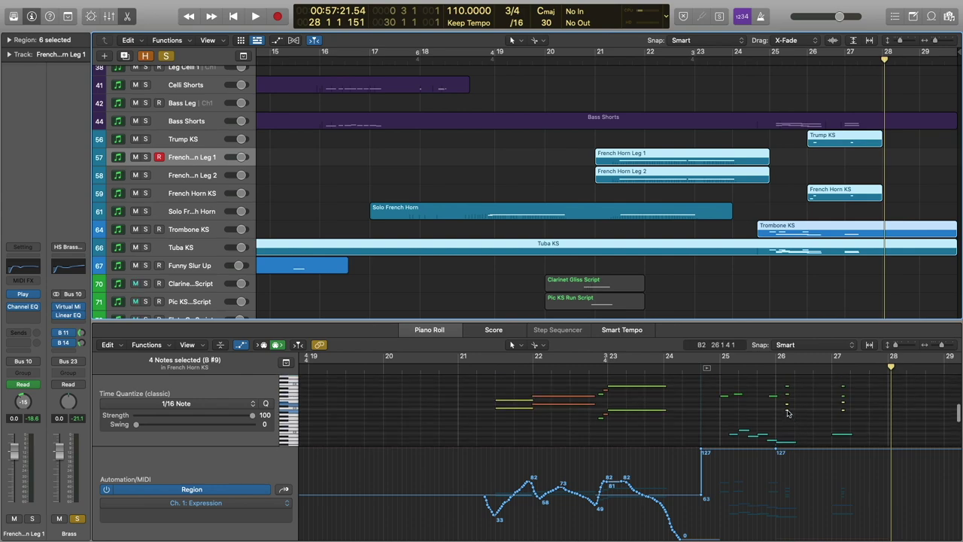
{"action": "mouse_move", "coordinate": [787, 412]}
{"action": "scroll", "coordinate": [735, 192], "scroll_direction": "down", "scroll_amount": 8}
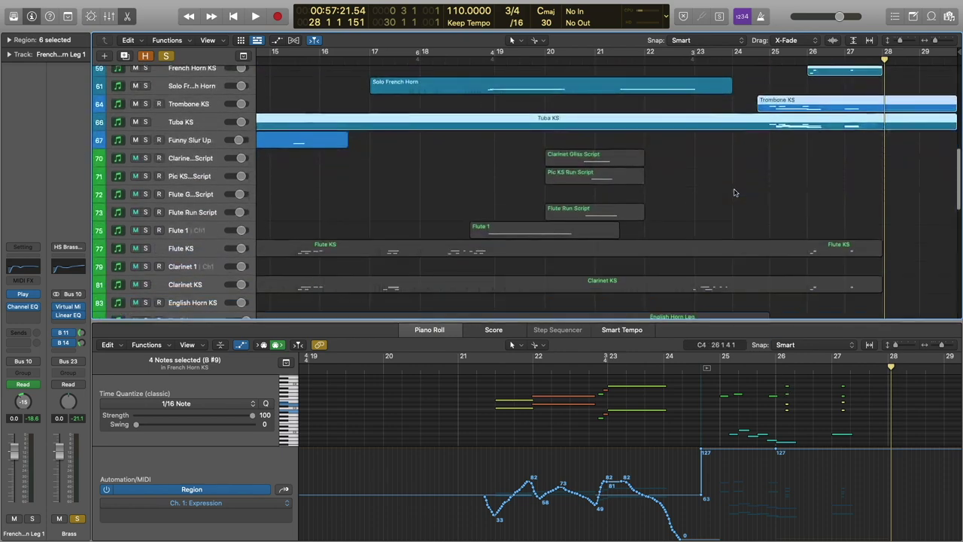
Solo the Woodwinds bus of the Flute 1 track and select the Flute KS, Clarinet KS, Oboe Key and Bassoon KS regions together.
{"action": "left_click", "coordinate": [197, 184]}
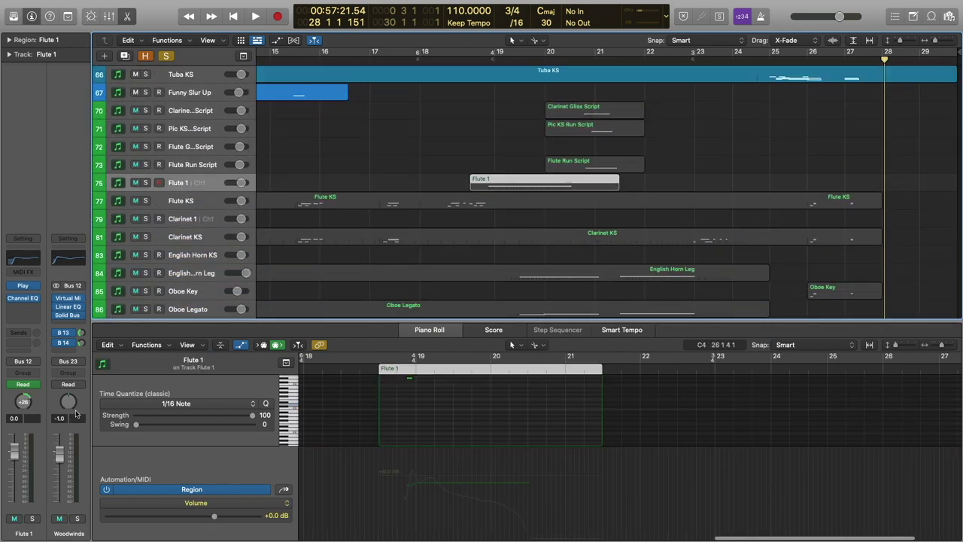
{"action": "left_click", "coordinate": [78, 518]}
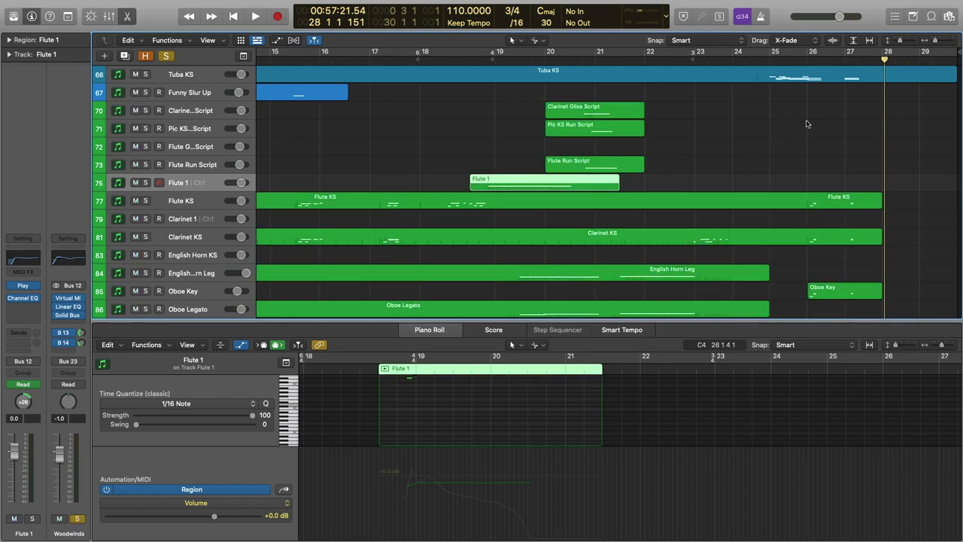
{"action": "scroll", "coordinate": [802, 128], "scroll_direction": "down", "scroll_amount": 2}
{"action": "left_click_drag", "start_coordinate": [782, 107], "coordinate": [862, 300]}
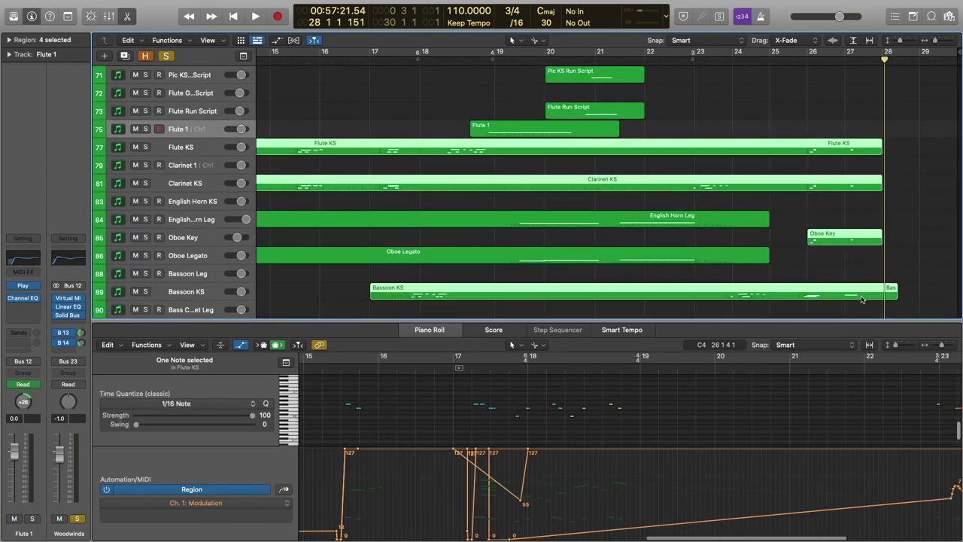
Examine the selected woodwind regions' notes from bar 23 to bar 27 in the piano roll.
{"action": "scroll", "coordinate": [546, 420], "scroll_direction": "right", "scroll_amount": 3}
{"action": "scroll", "coordinate": [693, 387], "scroll_direction": "right", "scroll_amount": 5}
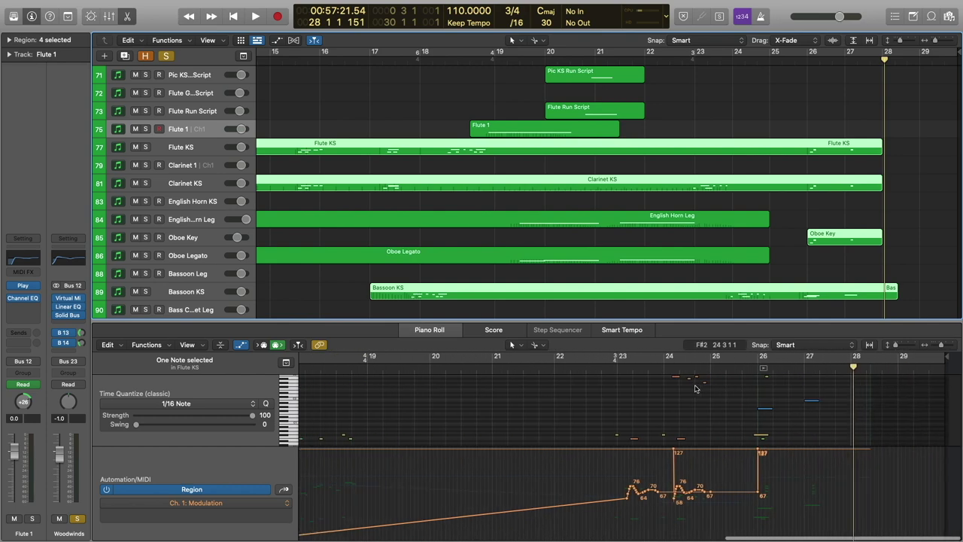
{"action": "scroll", "coordinate": [708, 407], "scroll_direction": "right", "scroll_amount": 3}
{"action": "scroll", "coordinate": [707, 407], "scroll_direction": "down", "scroll_amount": 1}
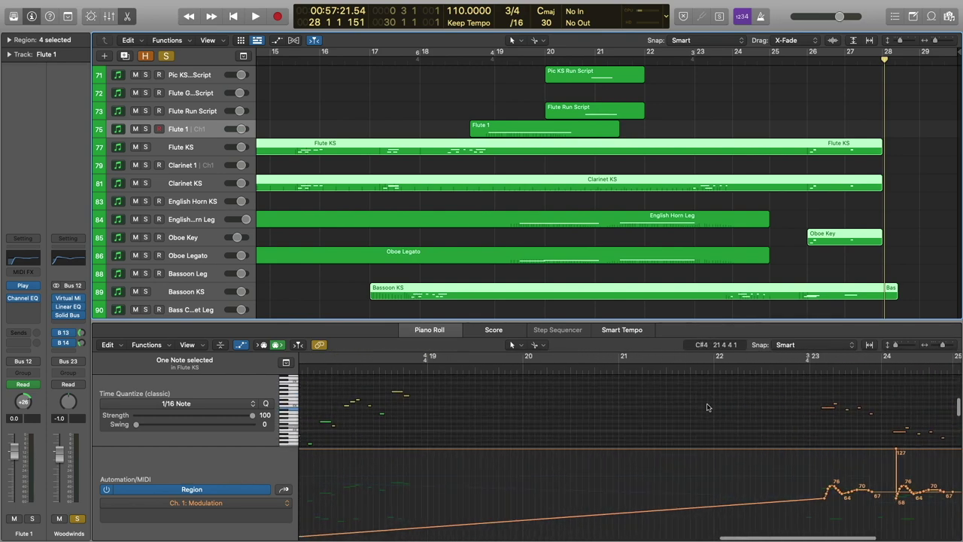
{"action": "scroll", "coordinate": [584, 410], "scroll_direction": "down", "scroll_amount": 2}
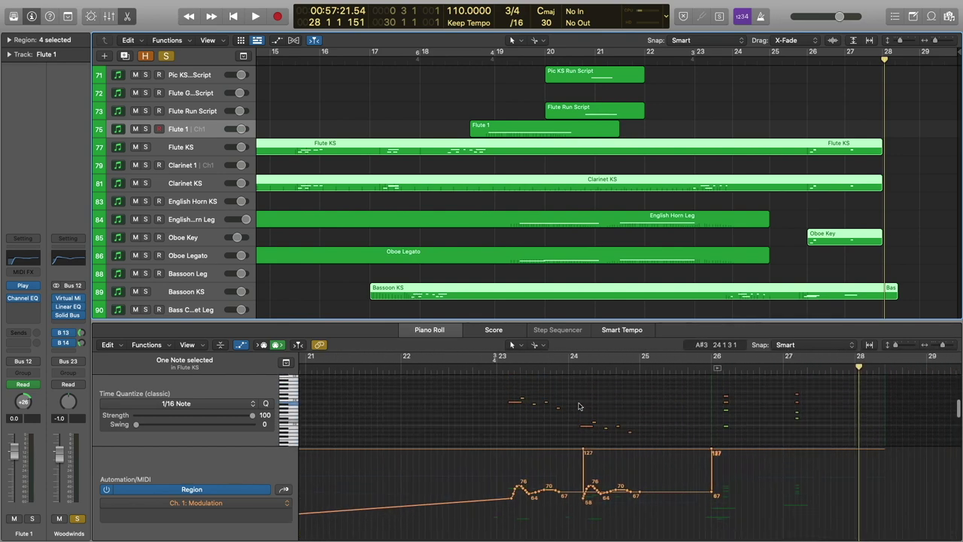
{"action": "scroll", "coordinate": [566, 401], "scroll_direction": "down", "scroll_amount": 1}
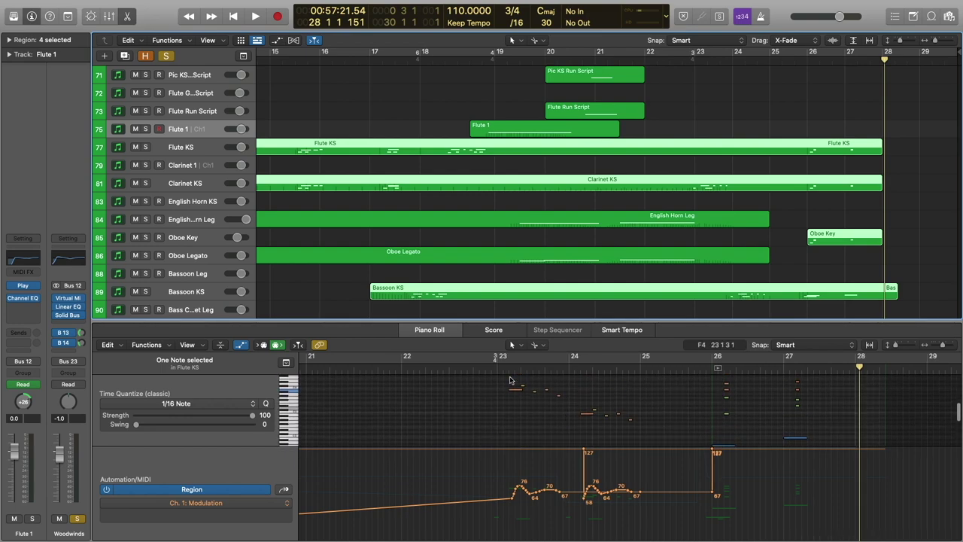
Play the soloed woodwinds from bar 22, beat 4, stopping in bar 23, and compare the notes in bars 23 and 24.
{"action": "left_click", "coordinate": [485, 366]}
{"action": "scroll", "coordinate": [608, 397], "scroll_direction": "down", "scroll_amount": 1}
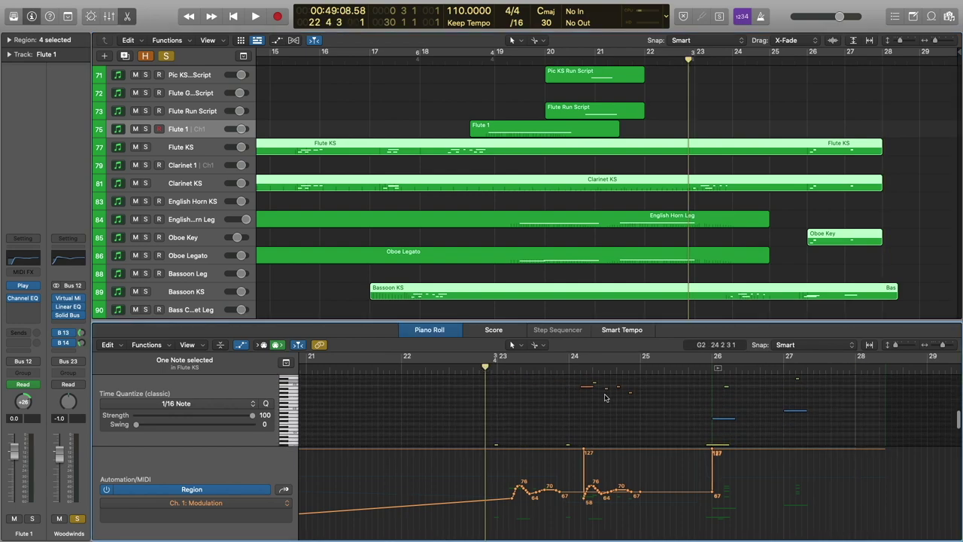
{"action": "scroll", "coordinate": [613, 401], "scroll_direction": "up", "scroll_amount": 2}
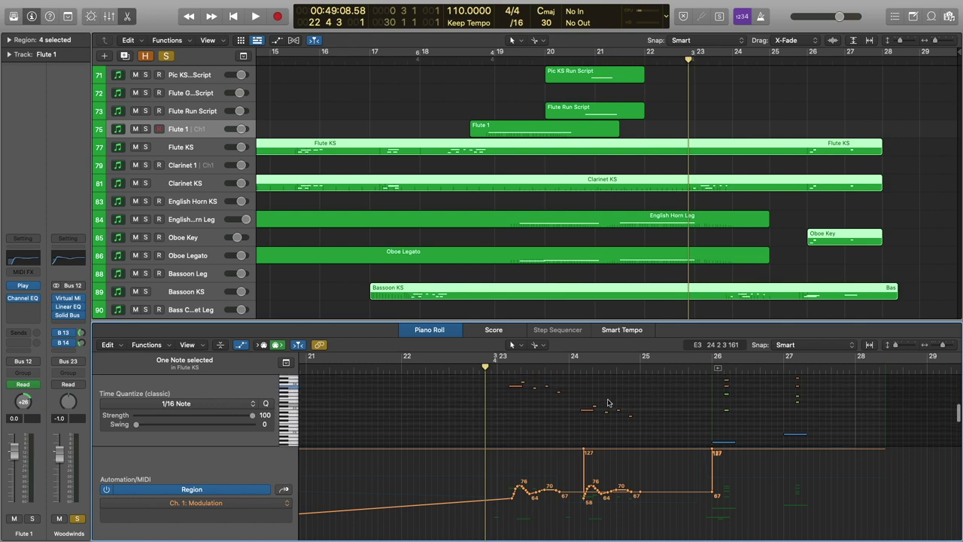
{"action": "key", "text": "space"}
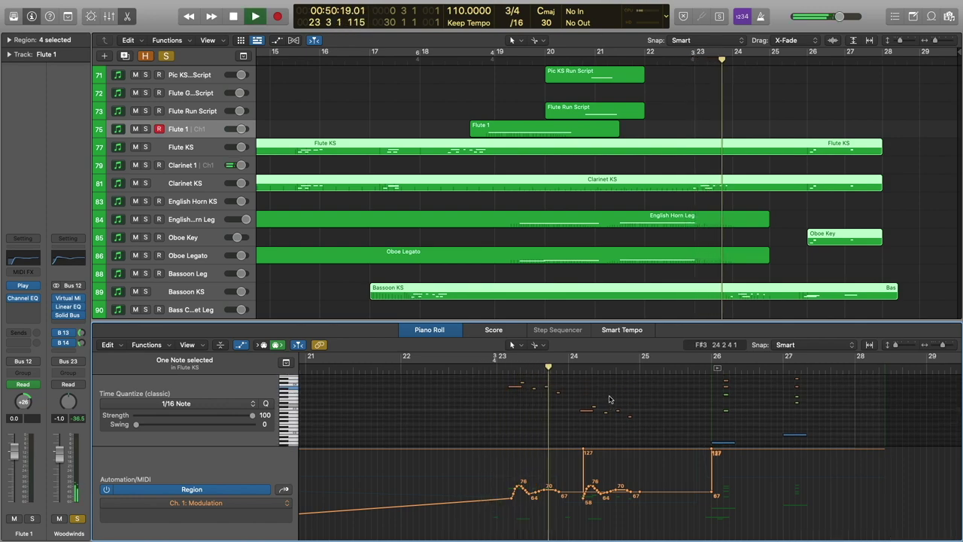
{"action": "key", "text": "space"}
Replay the woodwinds from bar 22, beat 4 through bar 24 while following the lower notes in the piano roll.
{"action": "left_click", "coordinate": [474, 370]}
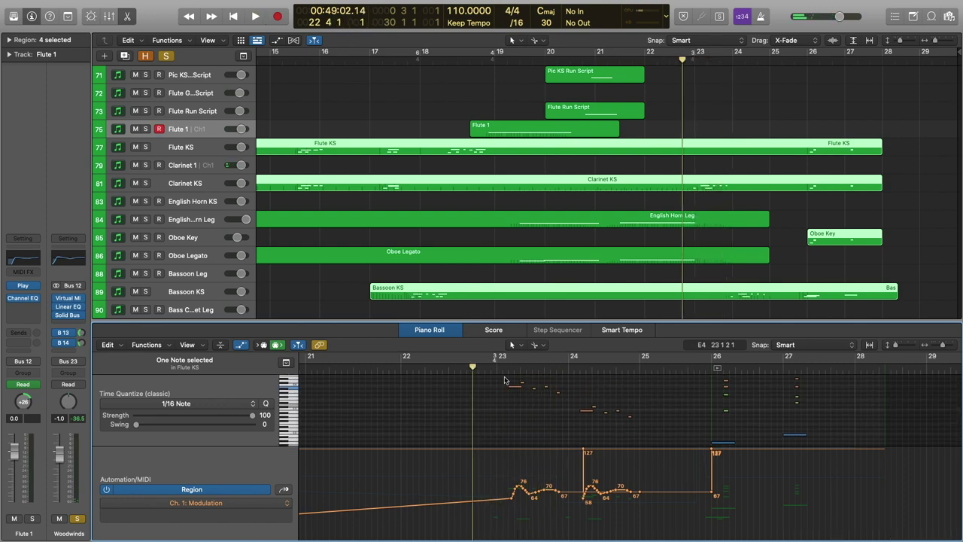
{"action": "key", "text": "space"}
{"action": "scroll", "coordinate": [630, 394], "scroll_direction": "down", "scroll_amount": 3}
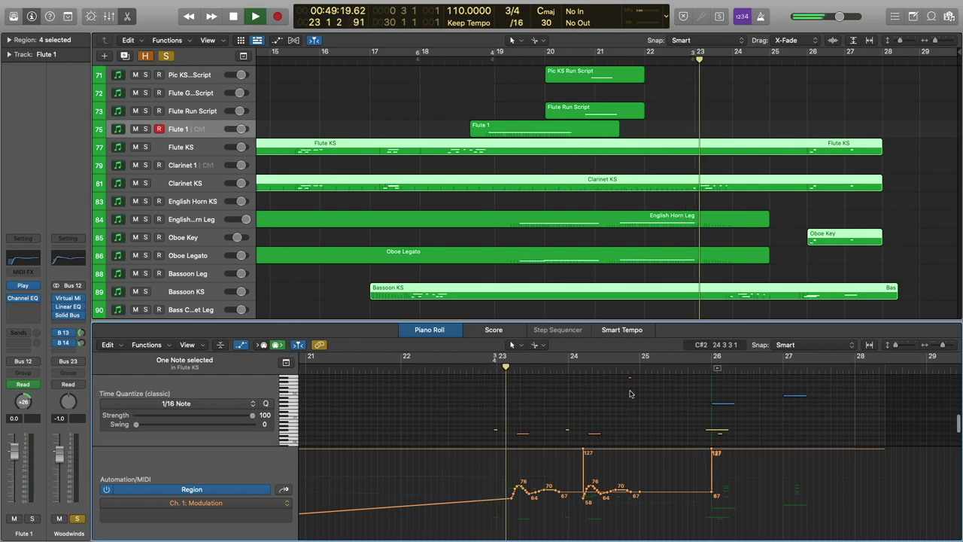
{"action": "scroll", "coordinate": [631, 393], "scroll_direction": "up", "scroll_amount": 1}
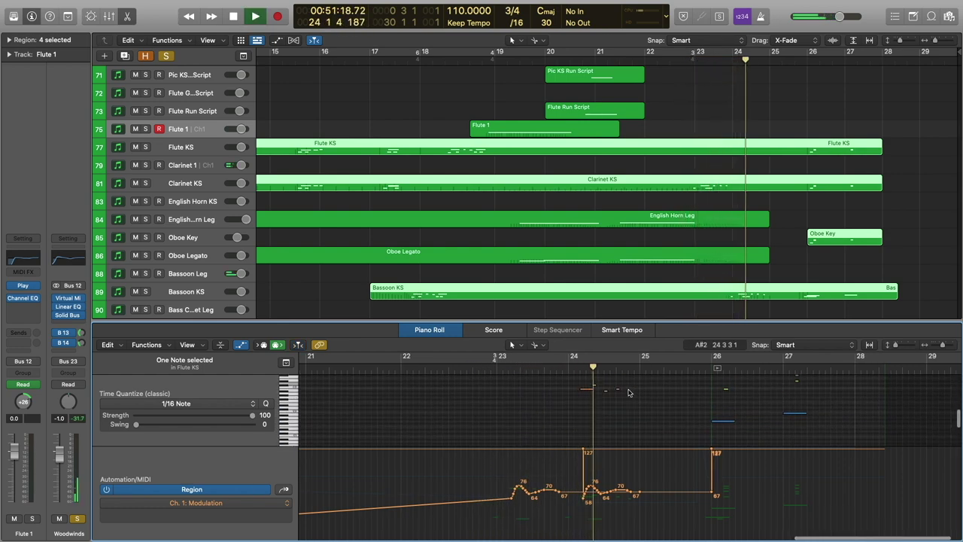
{"action": "key", "text": "space"}
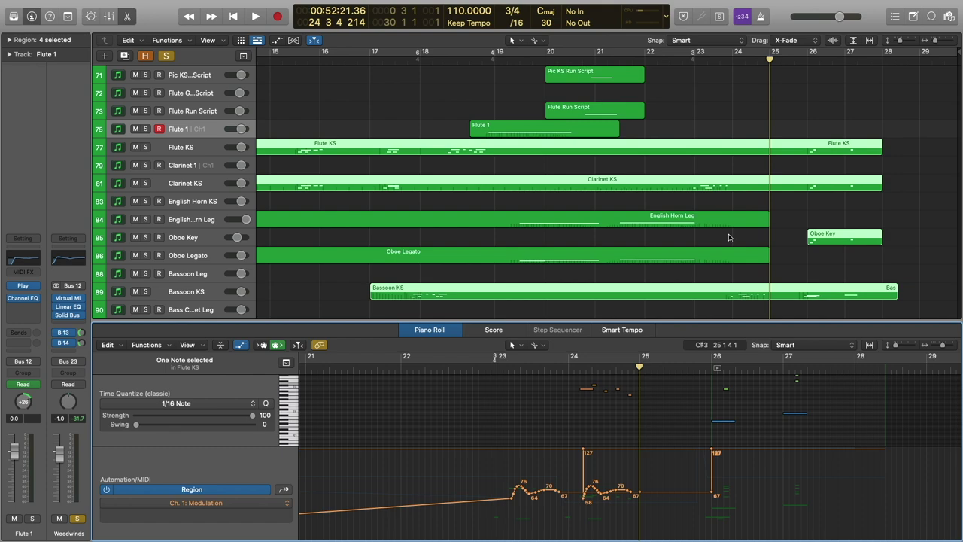
Play the woodwinds again from bar 22, beat 4 and stop in bar 27, following the notes in the piano roll.
{"action": "left_click_drag", "start_coordinate": [741, 60], "coordinate": [682, 61]}
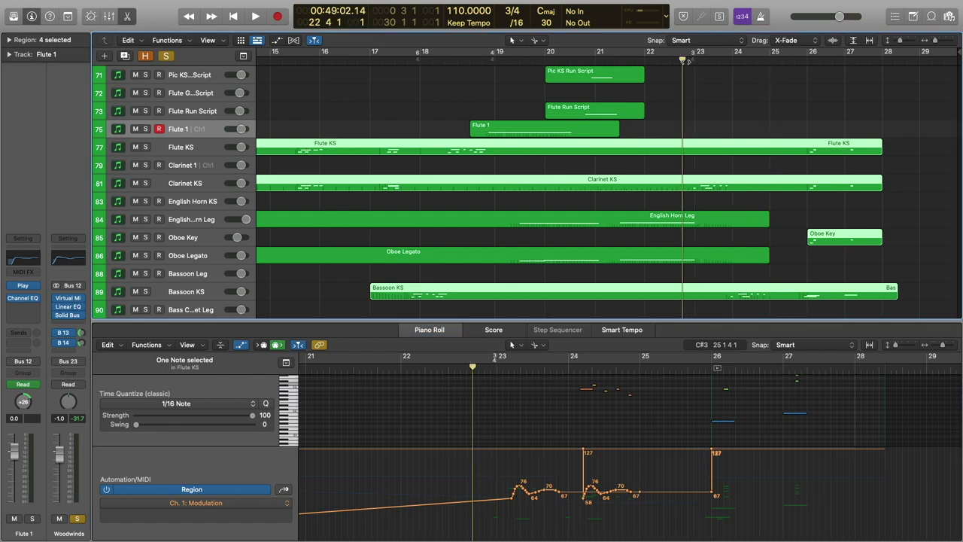
{"action": "key", "text": "space"}
{"action": "scroll", "coordinate": [807, 421], "scroll_direction": "up", "scroll_amount": 2}
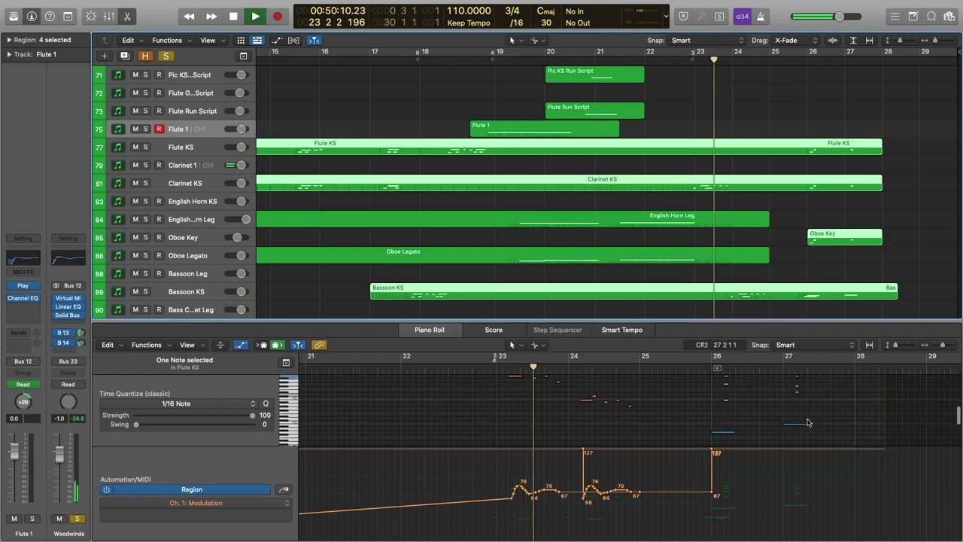
{"action": "scroll", "coordinate": [807, 421], "scroll_direction": "up", "scroll_amount": 4}
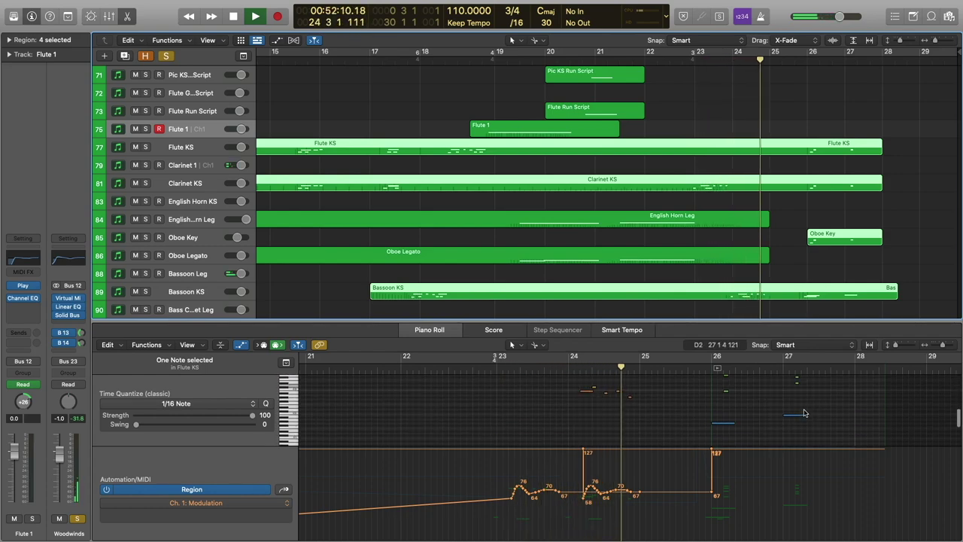
{"action": "scroll", "coordinate": [805, 412], "scroll_direction": "down", "scroll_amount": 3}
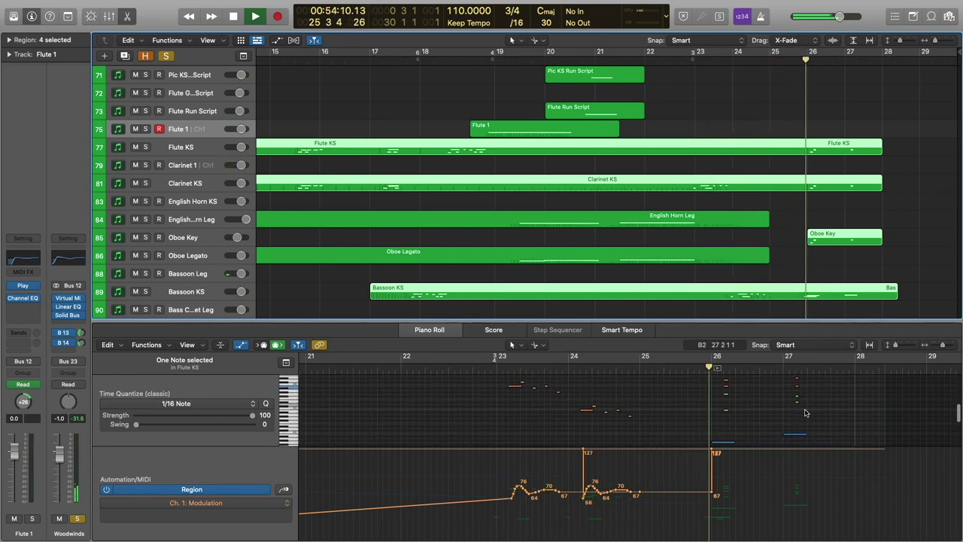
{"action": "scroll", "coordinate": [778, 215], "scroll_direction": "down", "scroll_amount": 3}
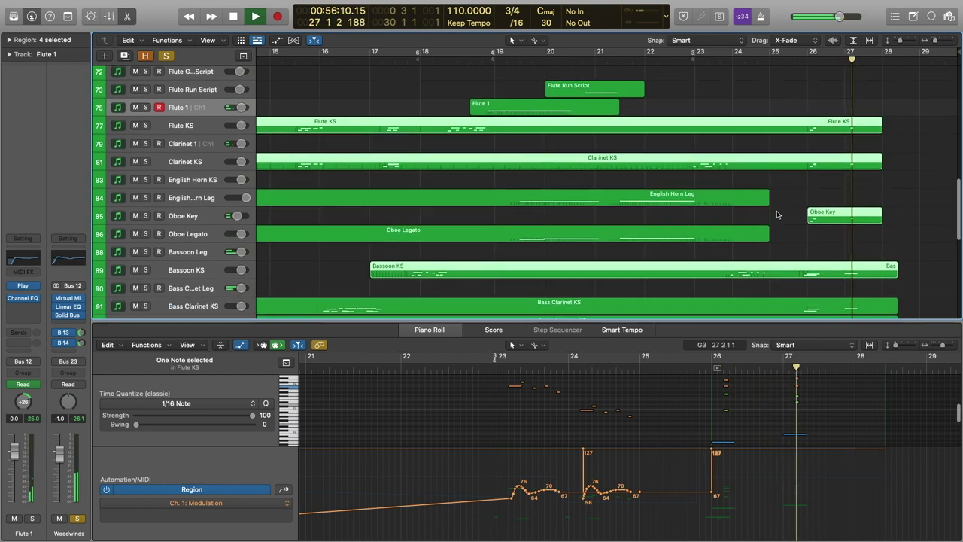
{"action": "key", "text": "space"}
Add the Bass Clarinet KS and Contrabassoon KS regions to the selection and examine the low woodwind notes in bars 25 to 27.
{"action": "left_click", "coordinate": [808, 279], "text": "shift"}
{"action": "left_click", "coordinate": [819, 301], "text": "shift"}
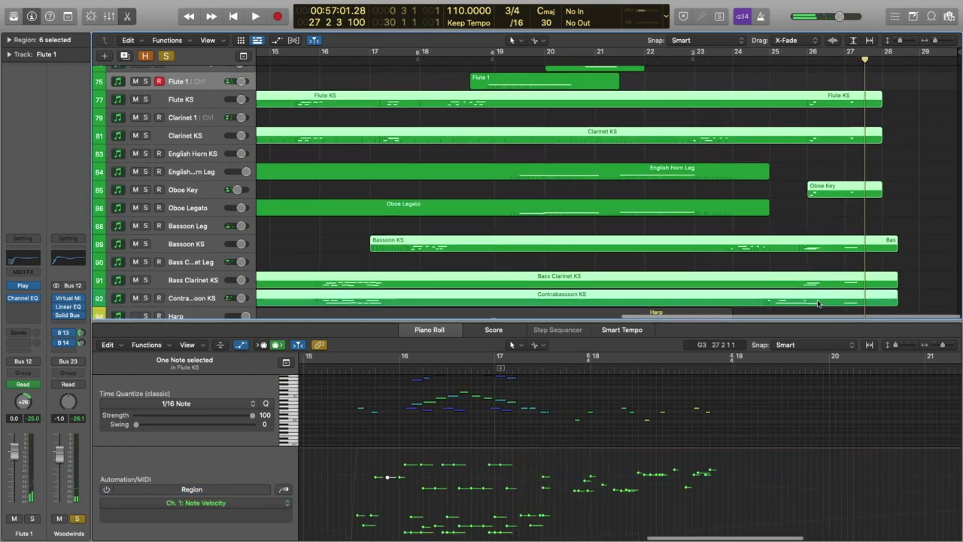
{"action": "scroll", "coordinate": [697, 408], "scroll_direction": "down", "scroll_amount": 5}
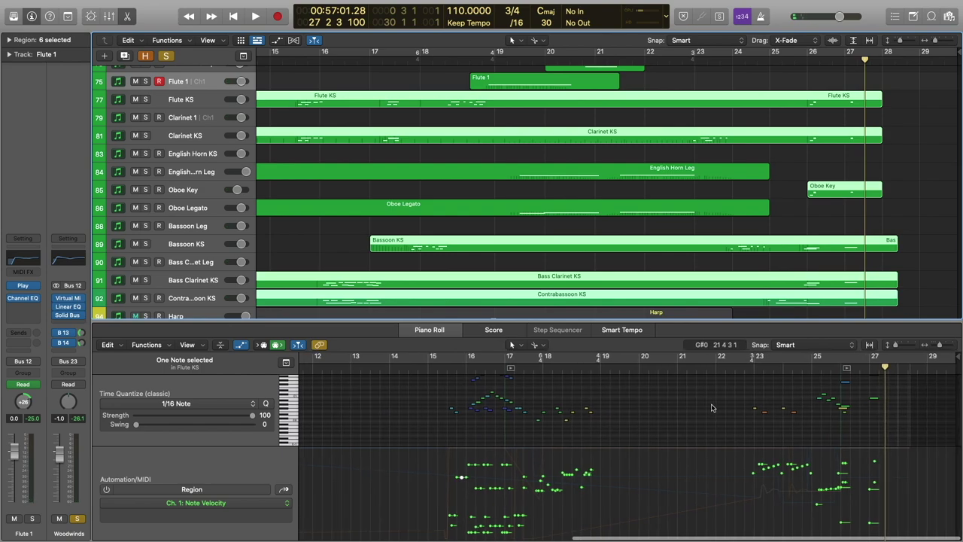
{"action": "scroll", "coordinate": [768, 409], "scroll_direction": "up", "scroll_amount": 5}
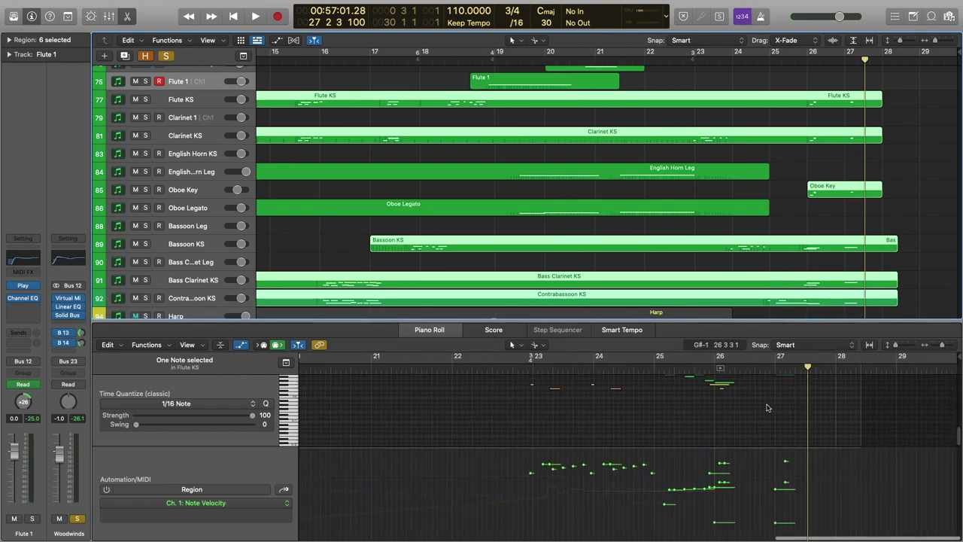
{"action": "scroll", "coordinate": [769, 408], "scroll_direction": "down", "scroll_amount": 2}
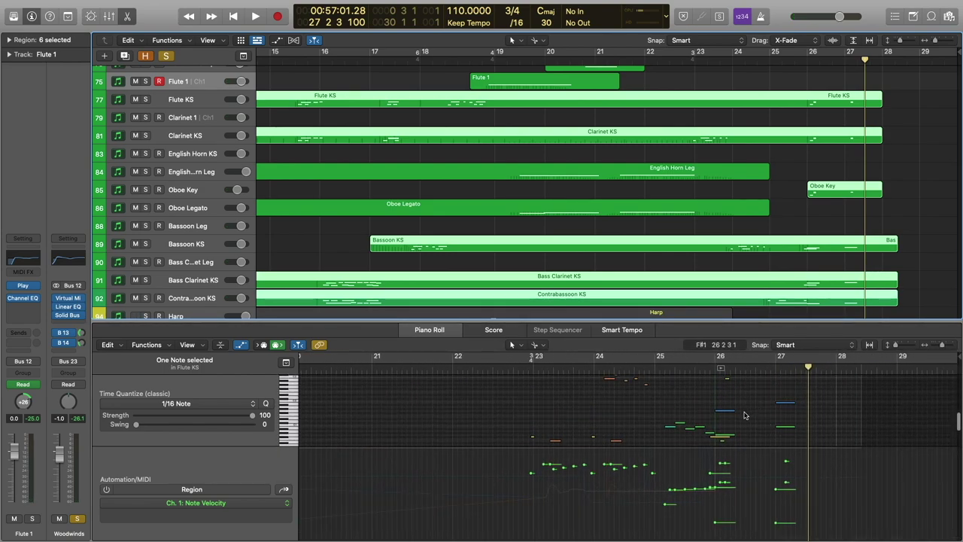
Play the full woodwind selection from bar 25, beat 3 and stop in bar 27.
{"action": "left_click", "coordinate": [704, 367]}
{"action": "scroll", "coordinate": [773, 408], "scroll_direction": "up", "scroll_amount": 2}
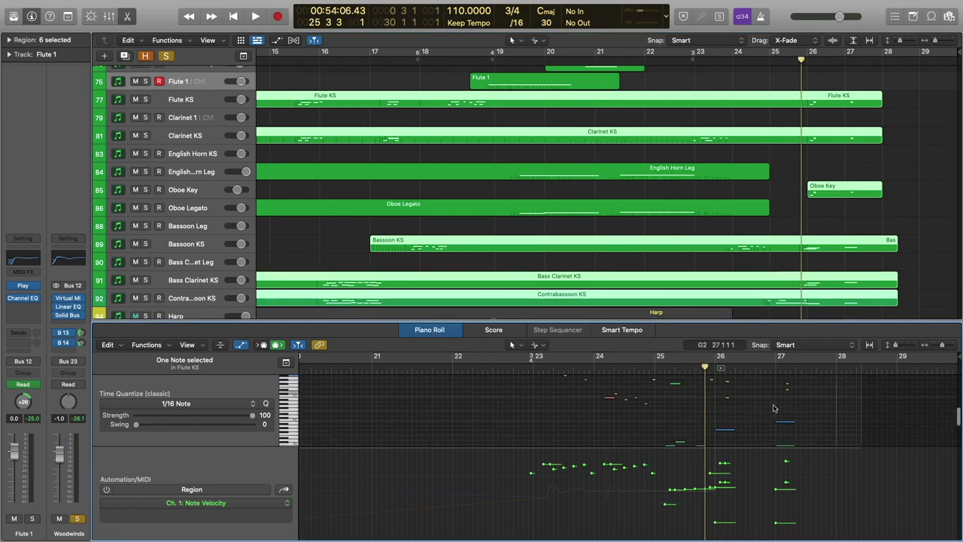
{"action": "key", "text": "space"}
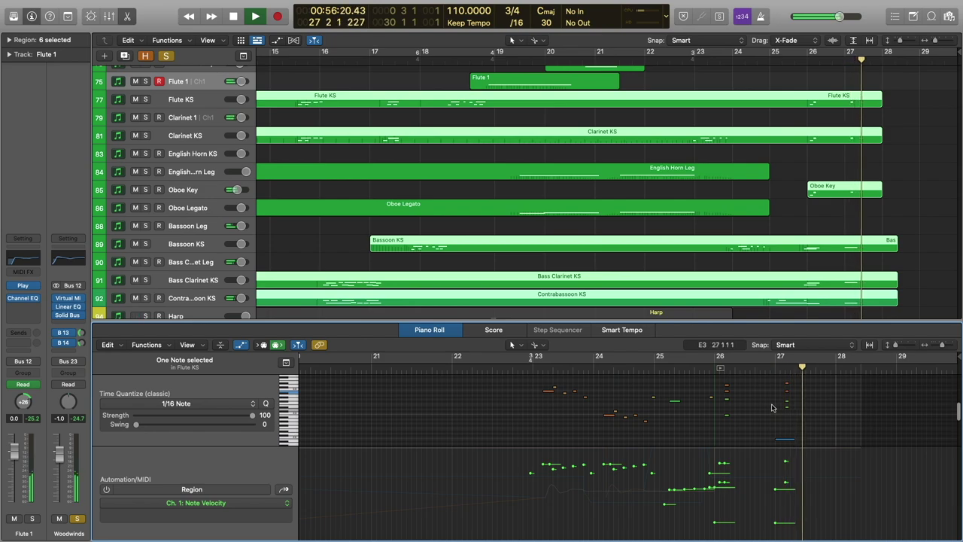
{"action": "key", "text": "space"}
Solo the Harp track together with the percussion bus of the Glockenspiel SO track.
{"action": "scroll", "coordinate": [773, 202], "scroll_direction": "down", "scroll_amount": 6}
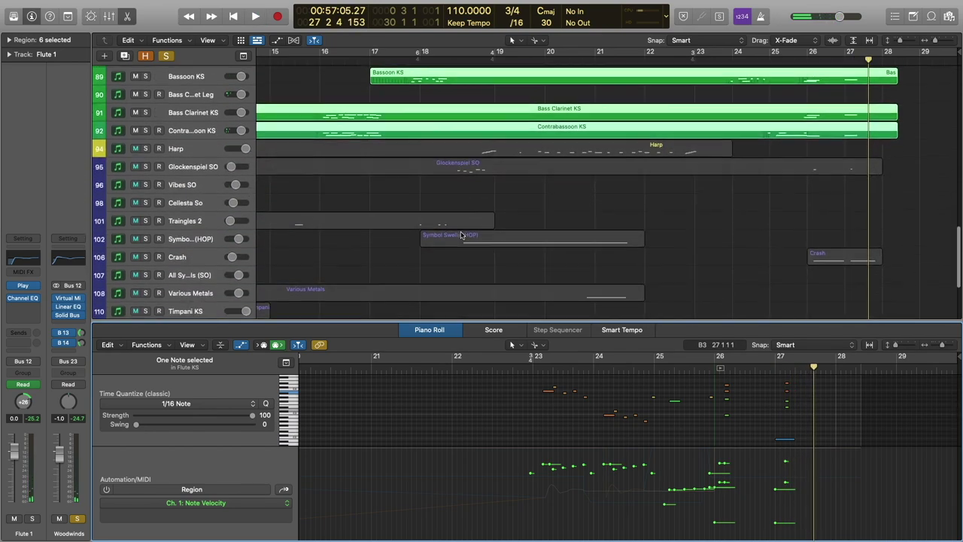
{"action": "left_click", "coordinate": [192, 166]}
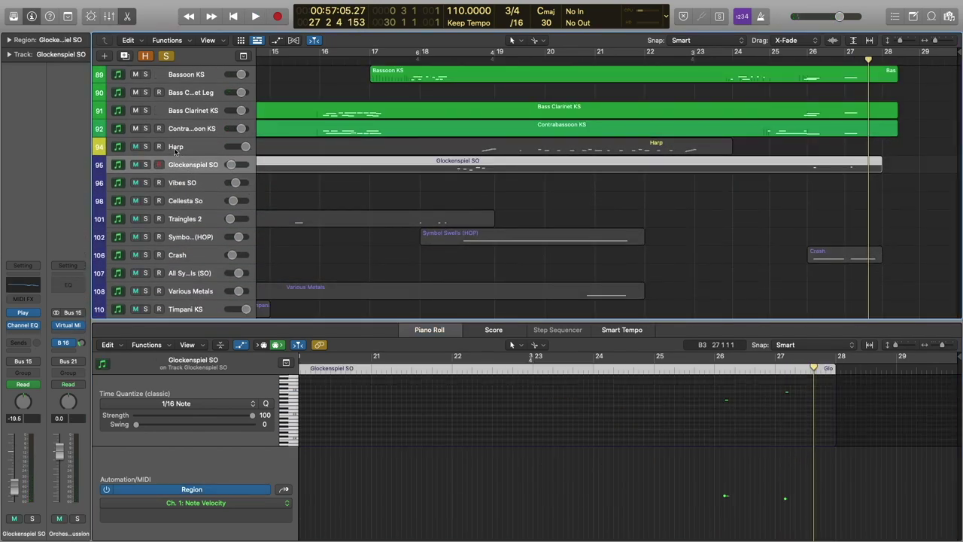
{"action": "left_click", "coordinate": [164, 150]}
{"action": "left_click", "coordinate": [145, 146]}
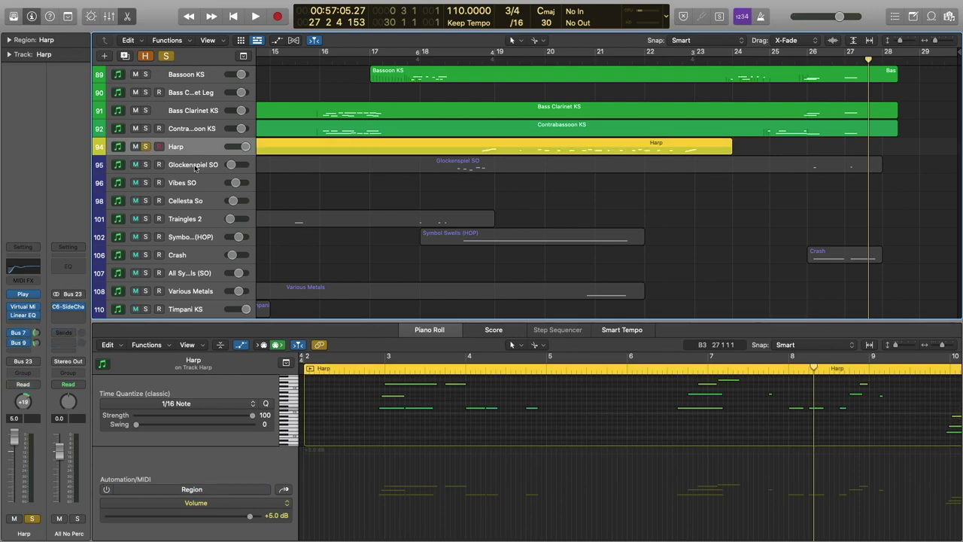
{"action": "left_click", "coordinate": [766, 171]}
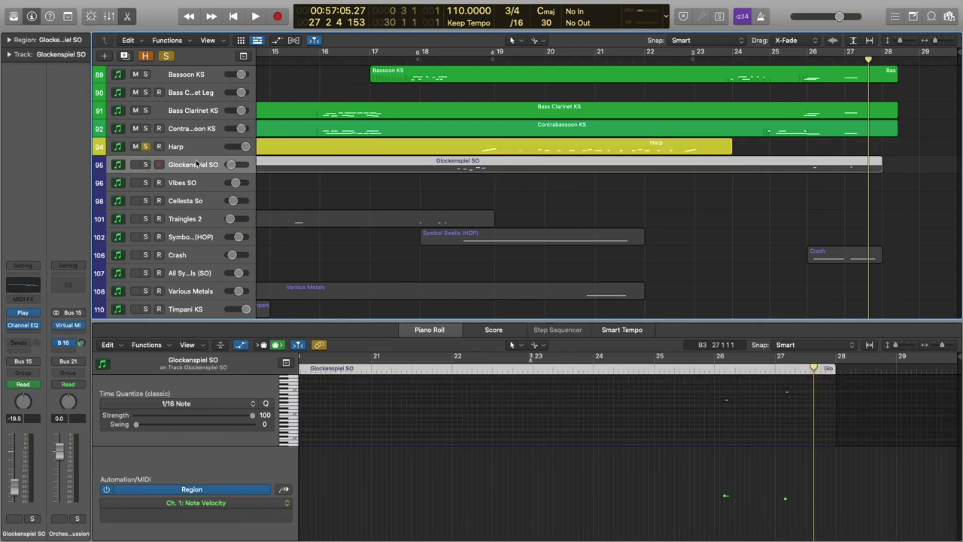
{"action": "left_click", "coordinate": [76, 519]}
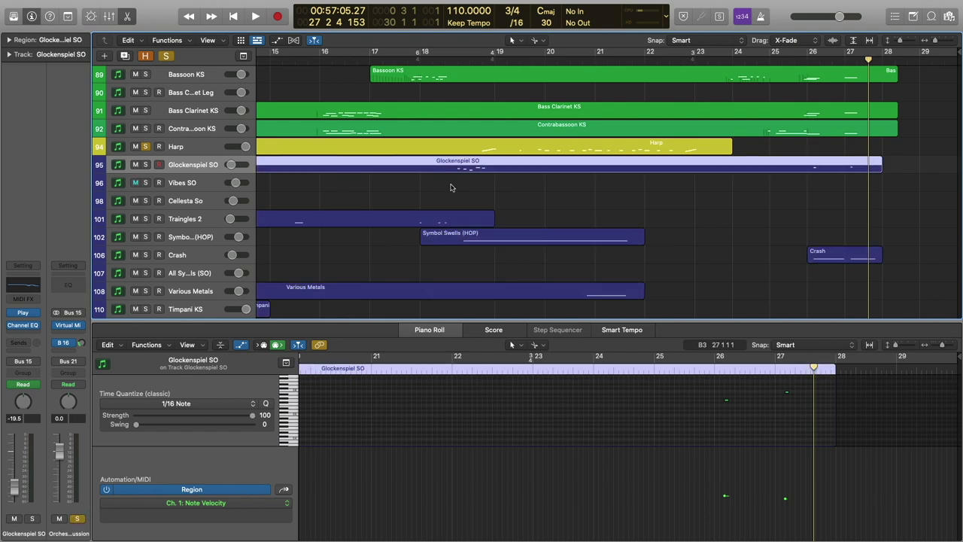
Look over the percussion tracks and start playback of the harp and percussion from bar 22, beat 4.
{"action": "scroll", "coordinate": [495, 189], "scroll_direction": "down", "scroll_amount": 5}
{"action": "scroll", "coordinate": [594, 197], "scroll_direction": "up", "scroll_amount": 4}
{"action": "scroll", "coordinate": [593, 198], "scroll_direction": "up", "scroll_amount": 3}
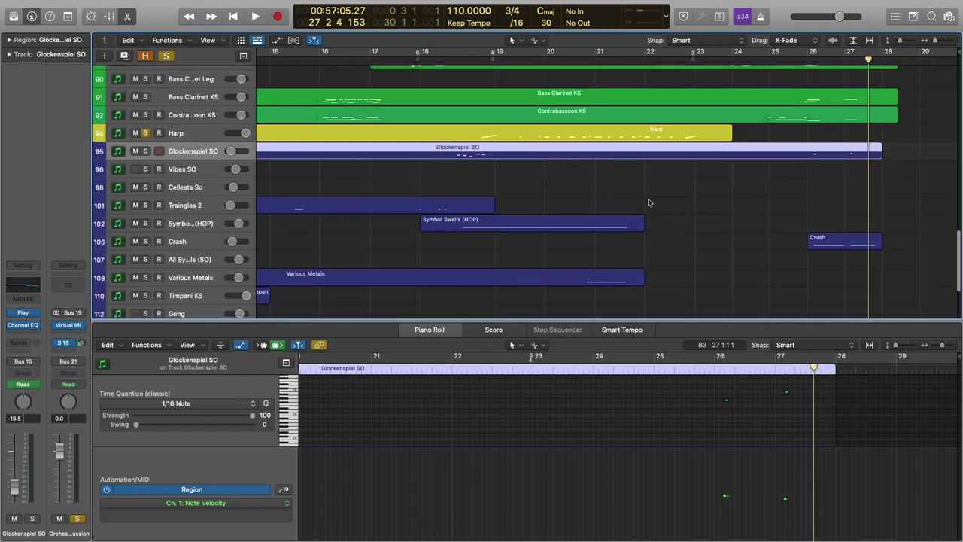
{"action": "left_click", "coordinate": [682, 60]}
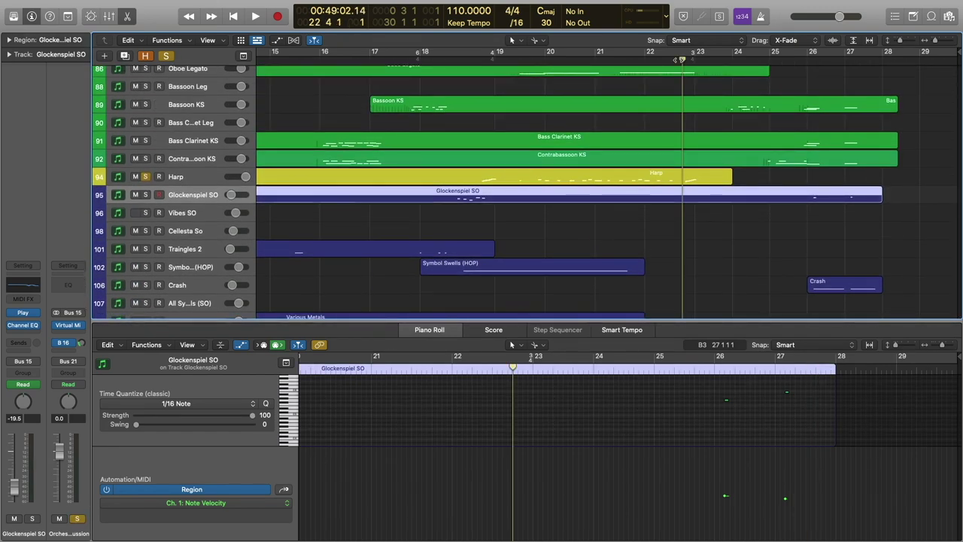
{"action": "key", "text": "space"}
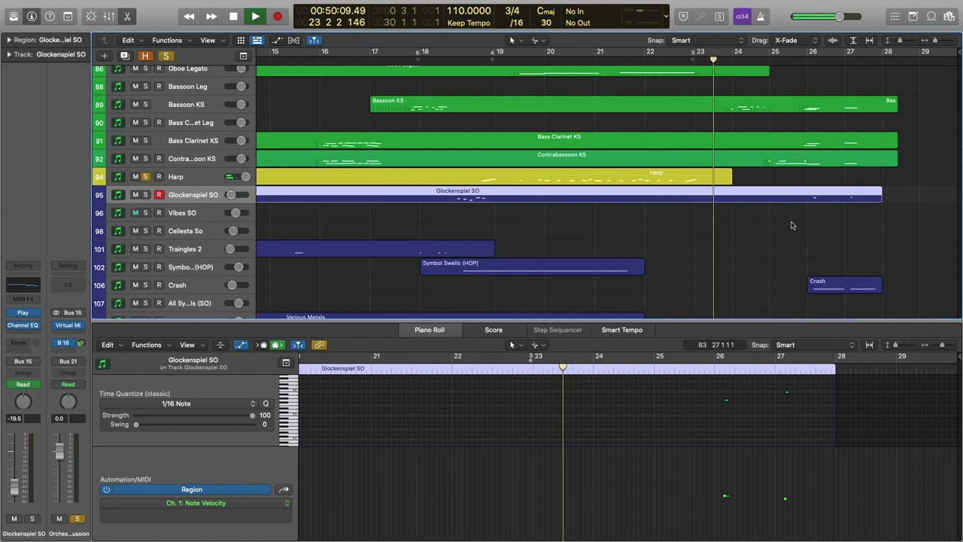
Add the Crash region to the Glockenspiel SO selection during playback and view its notes from bar 26 in the piano roll.
{"action": "scroll", "coordinate": [790, 225], "scroll_direction": "down", "scroll_amount": 2}
{"action": "left_click", "coordinate": [836, 262], "text": "shift"}
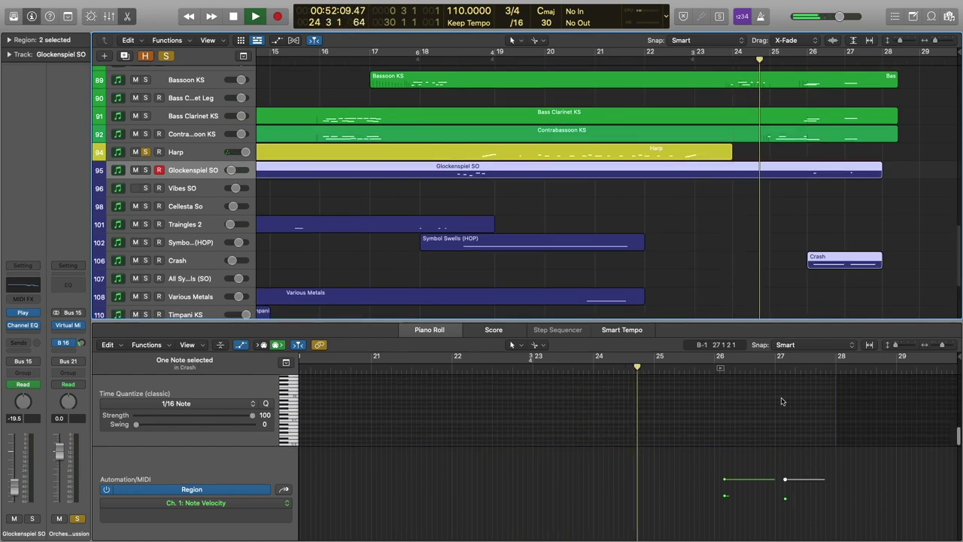
{"action": "scroll", "coordinate": [780, 399], "scroll_direction": "up", "scroll_amount": 5}
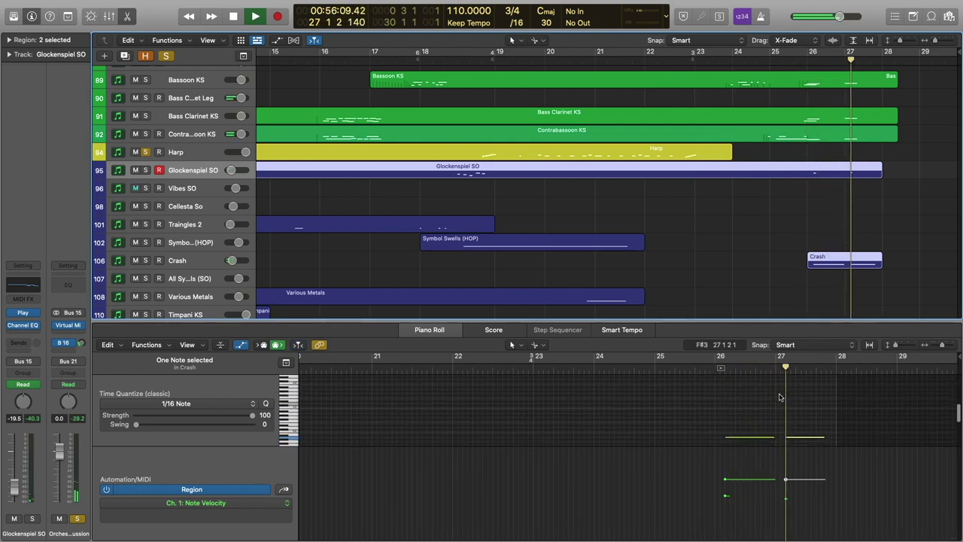
Deselect the Glockenspiel SO and Crash regions and stop playback in bar 28.
{"action": "left_click", "coordinate": [741, 245]}
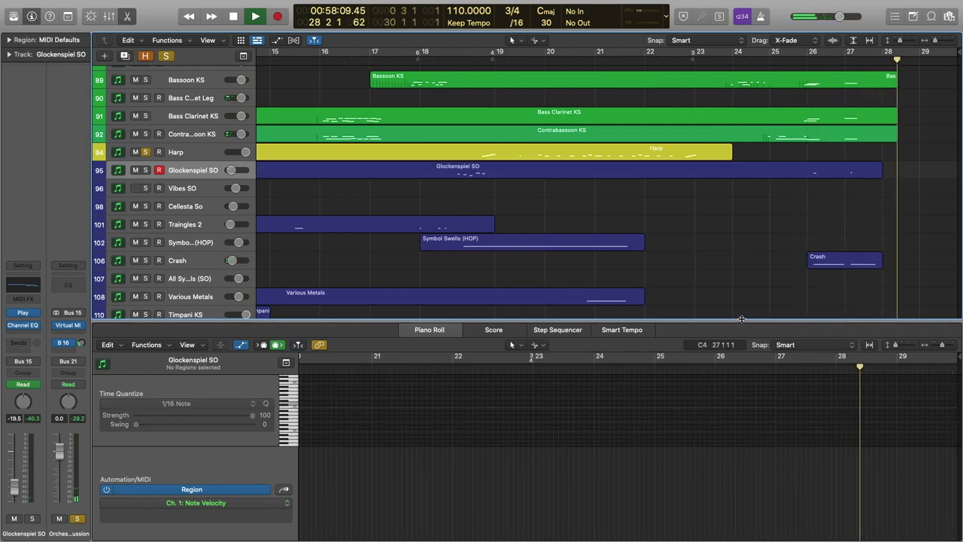
{"action": "key", "text": "space"}
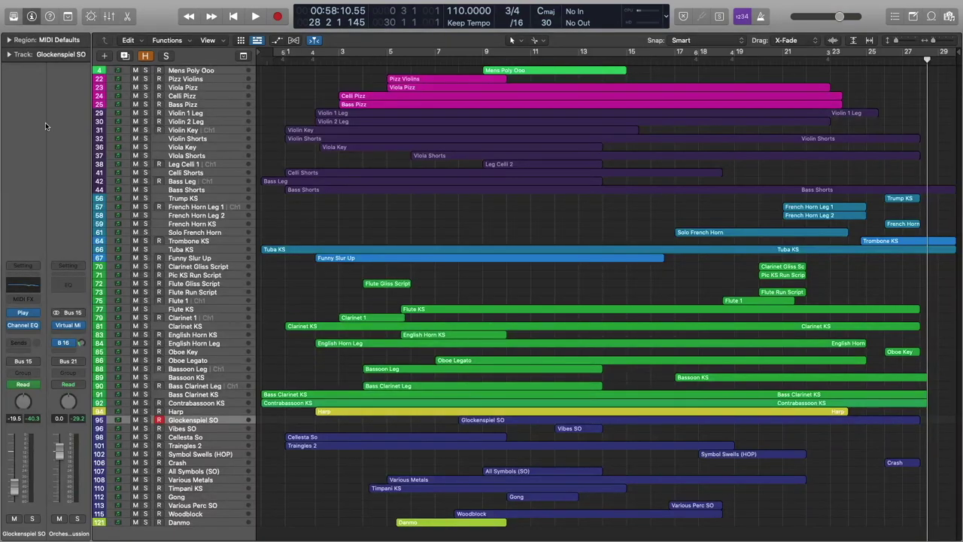
Select the Mens Poly Ooo track, view the Choir Verb reverb in EW Spaces II, and hide its plug-in window.
{"action": "left_click", "coordinate": [195, 70]}
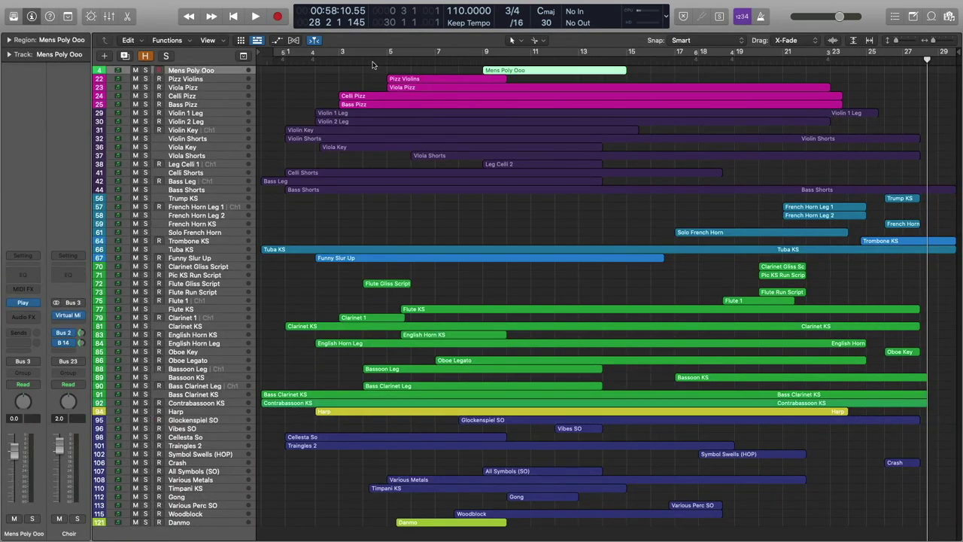
{"action": "key", "text": "v"}
{"action": "left_click_drag", "start_coordinate": [434, 116], "coordinate": [628, 147]}
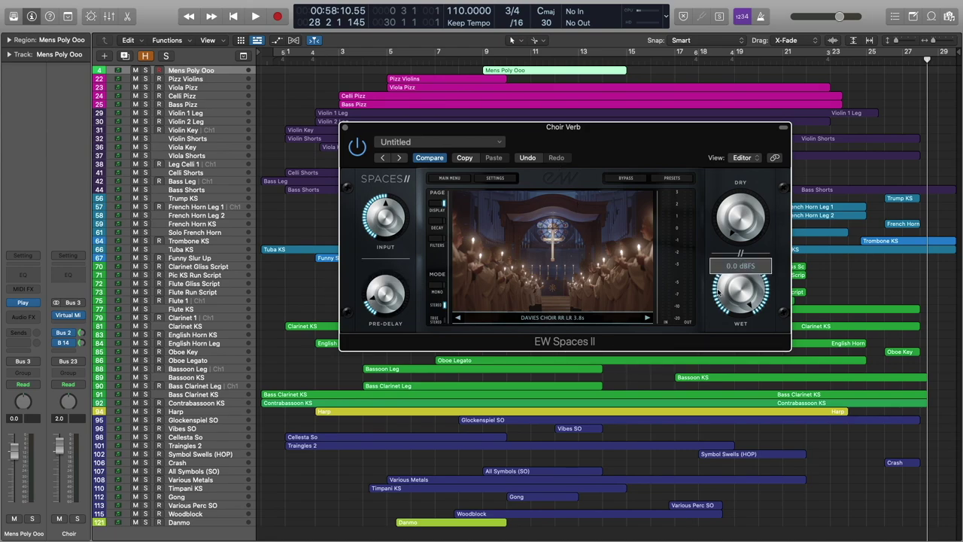
{"action": "key", "text": "v"}
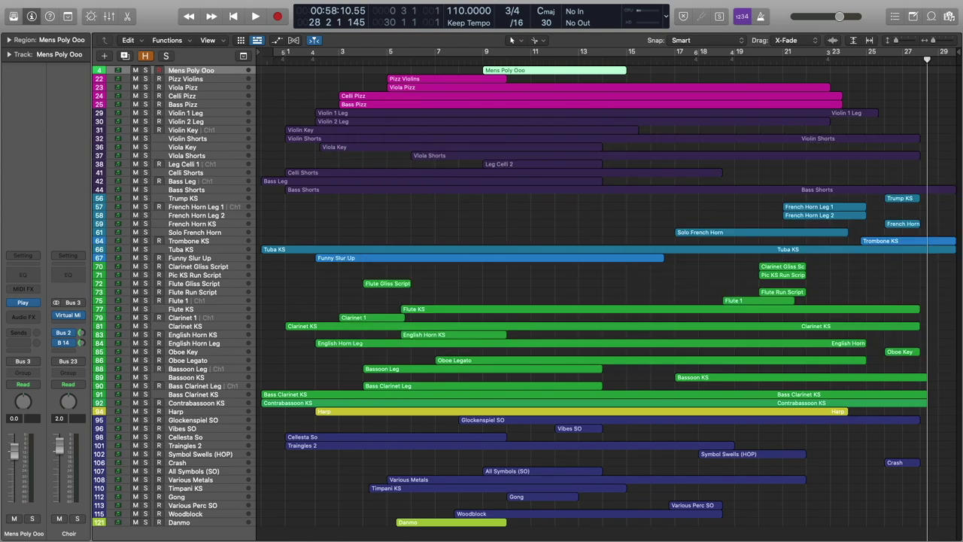
Select the Celli Pizz track and bring the High String Verb reverb into view to check its hall preset.
{"action": "left_click", "coordinate": [188, 97]}
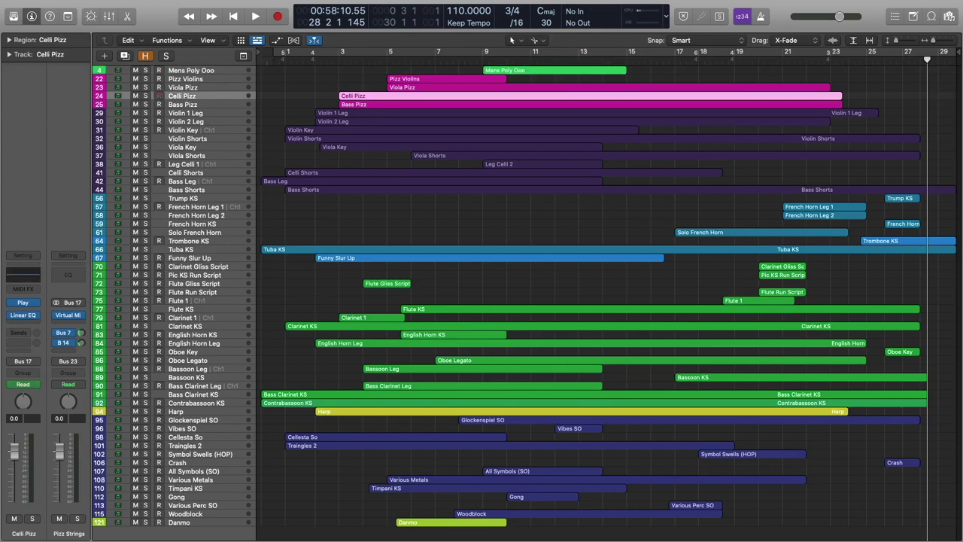
{"action": "key", "text": "v"}
{"action": "left_click_drag", "start_coordinate": [449, 150], "coordinate": [596, 187]}
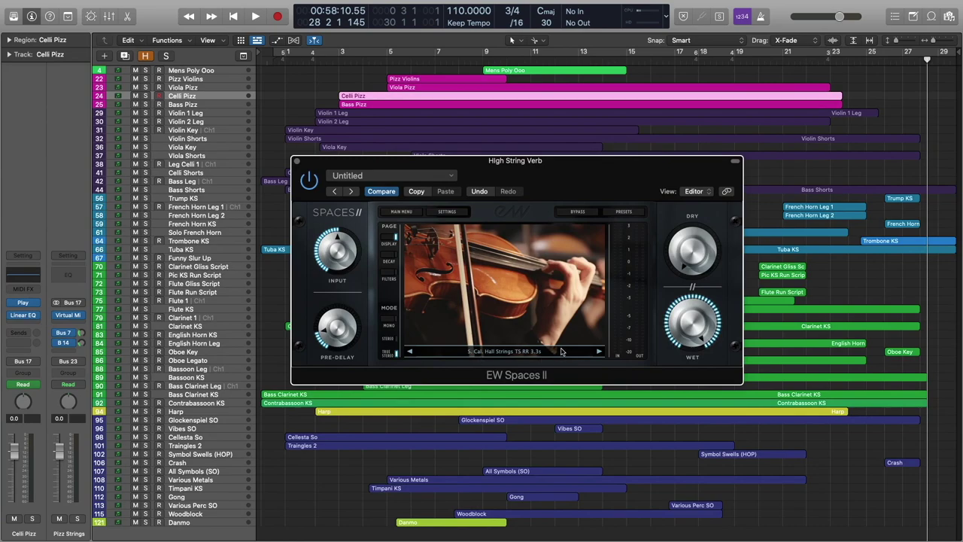
{"action": "left_click_drag", "start_coordinate": [542, 166], "coordinate": [574, 163]}
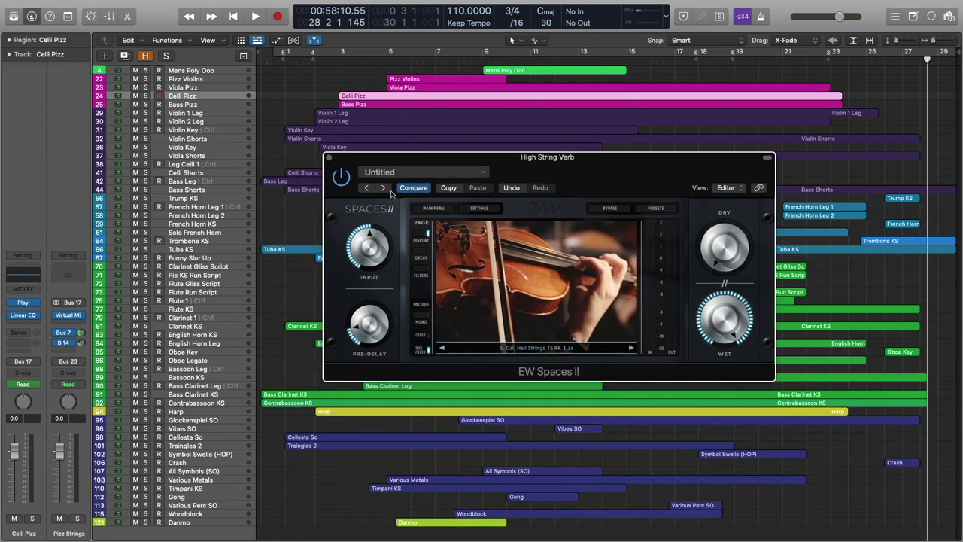
Compare the bus sends of Violin 1 Leg, Bass Pizz and Violin 2 Leg, and put away the High String Verb window.
{"action": "left_click", "coordinate": [194, 114]}
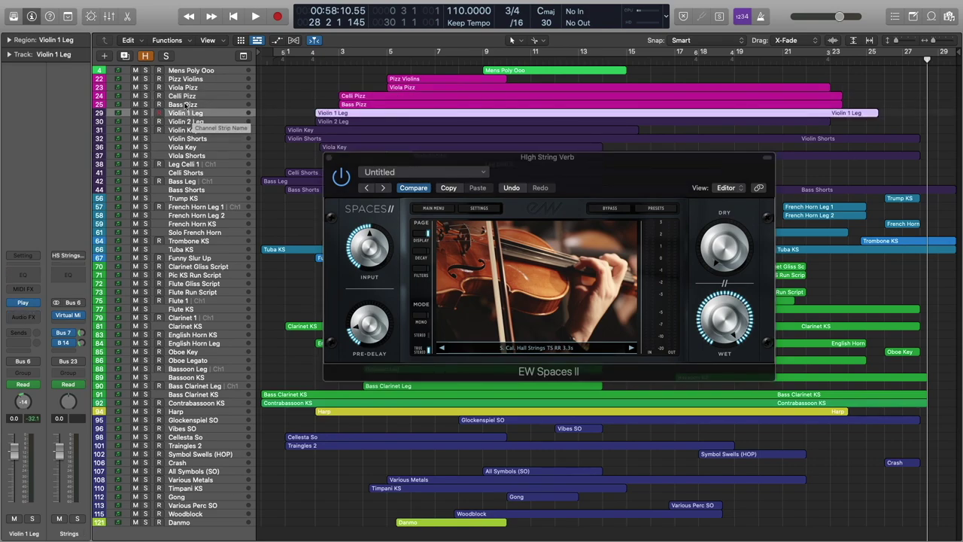
{"action": "left_click", "coordinate": [181, 106]}
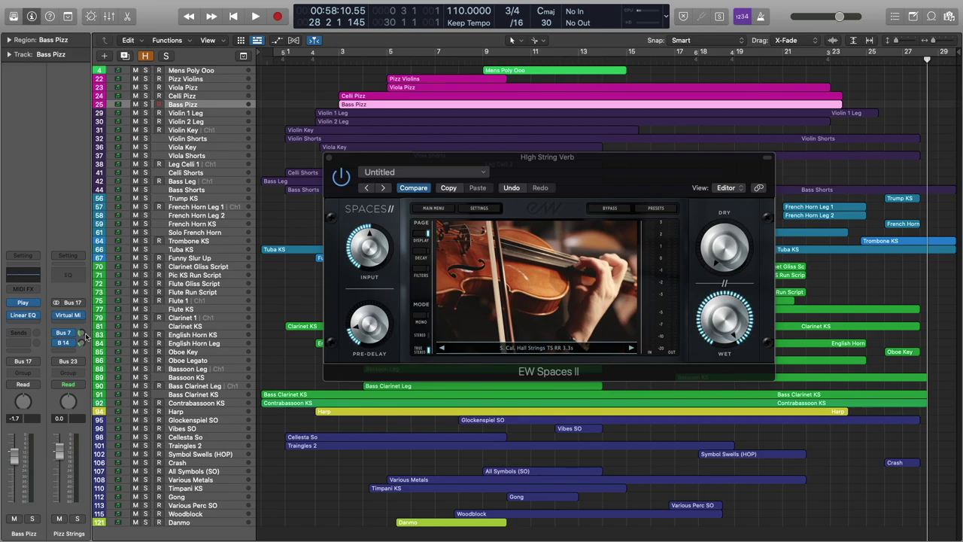
{"action": "left_click", "coordinate": [192, 121]}
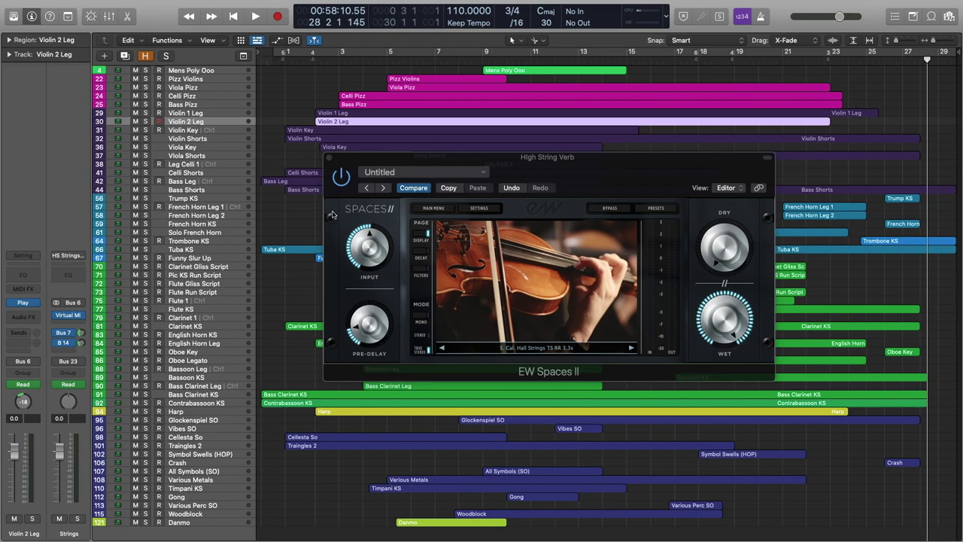
{"action": "left_click_drag", "start_coordinate": [344, 159], "coordinate": [962, 260]}
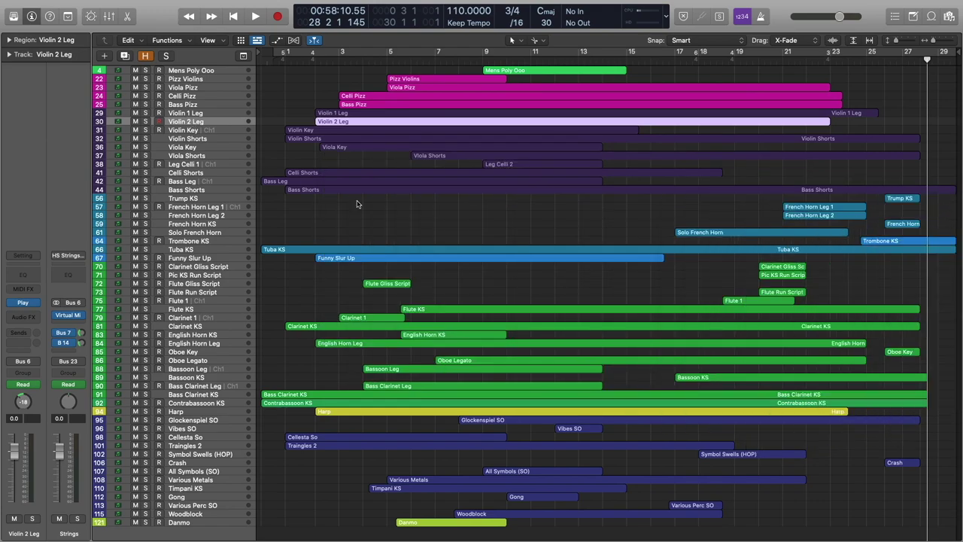
Select the Trombone KS track, view the Brass Verb reverb preset, and hide its plug-in window.
{"action": "left_click", "coordinate": [195, 241]}
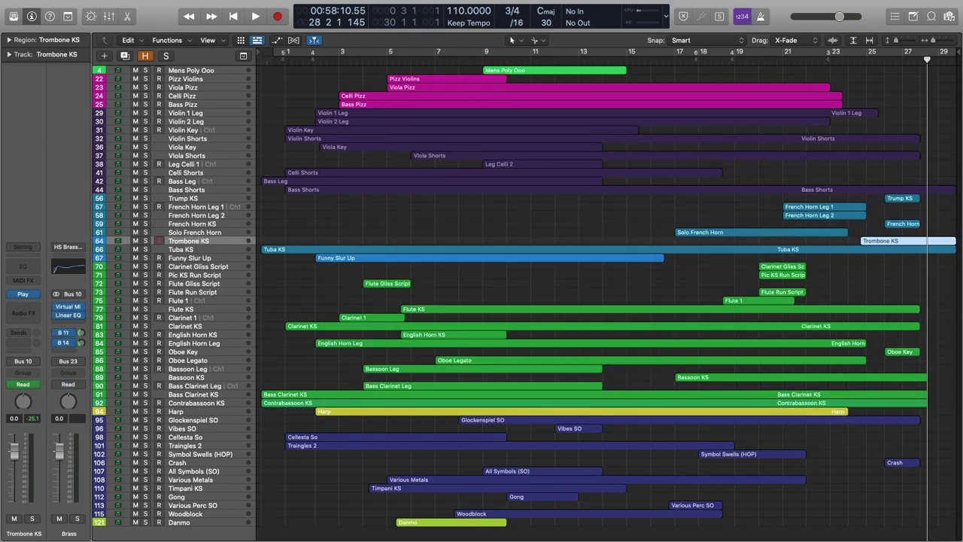
{"action": "left_click_drag", "start_coordinate": [962, 163], "coordinate": [592, 157]}
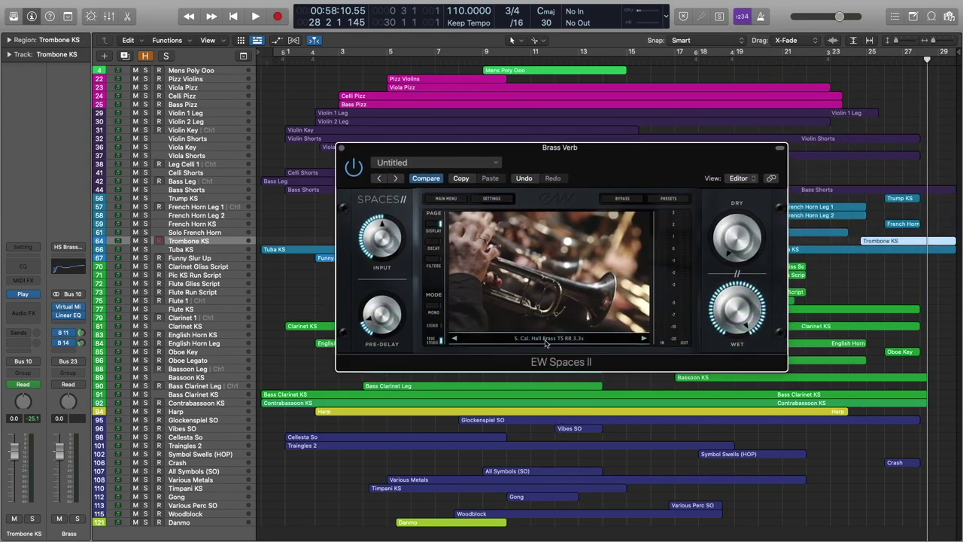
{"action": "key", "text": "v"}
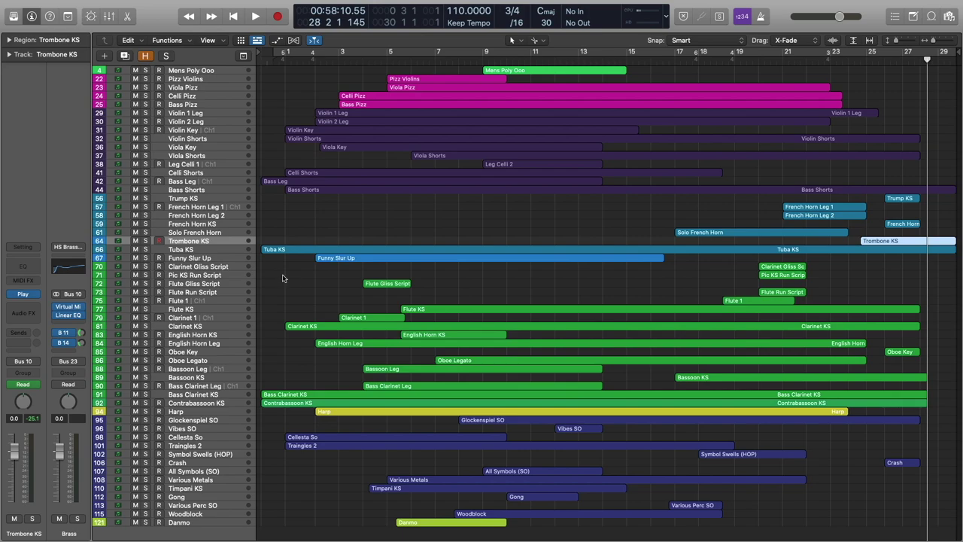
Select the Pic KS Run Script track, view the Perc Verb reverb preset, and hide its plug-in window.
{"action": "left_click", "coordinate": [197, 276]}
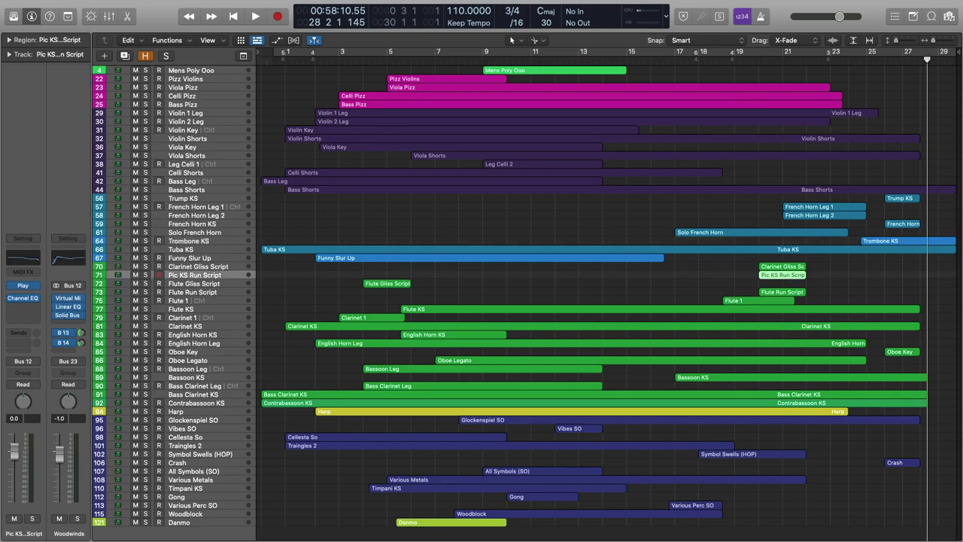
{"action": "key", "text": "v"}
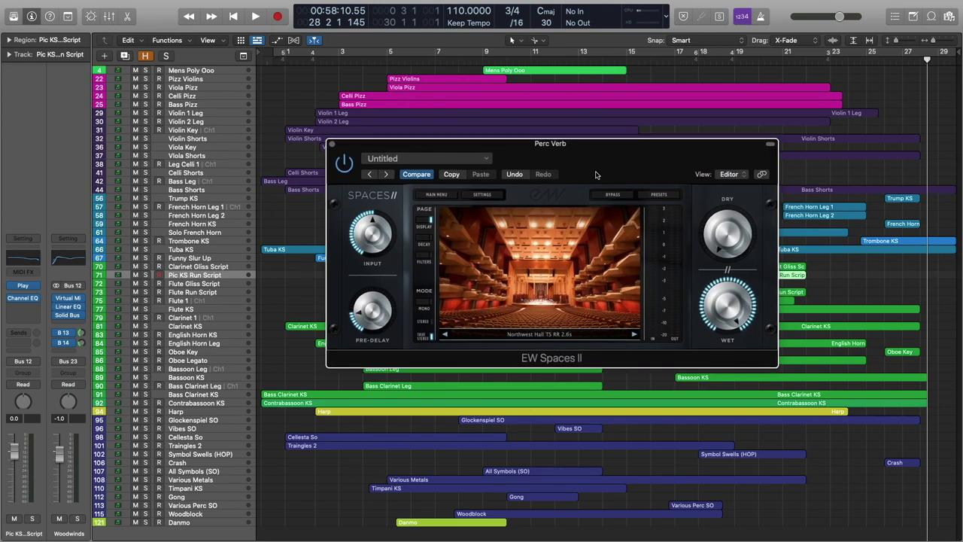
{"action": "key", "text": "v"}
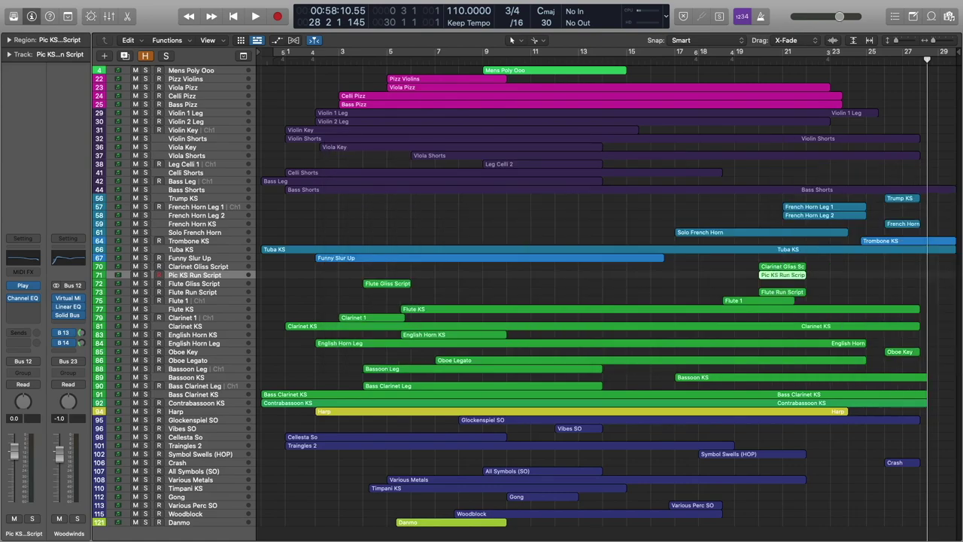
Select the Harp track and view the Long Verb and Stage Verb reverb presets in turn, putting each window away.
{"action": "left_click", "coordinate": [213, 413]}
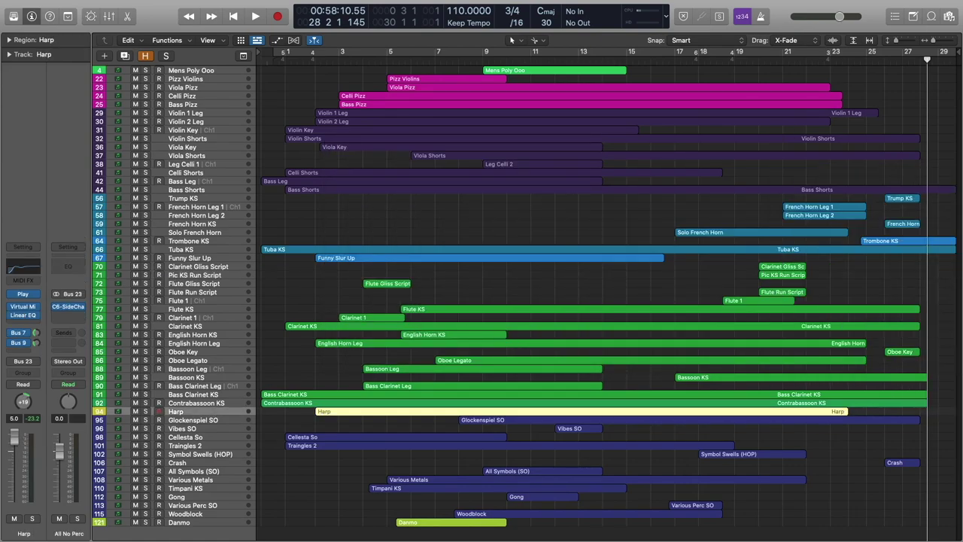
{"action": "left_click_drag", "start_coordinate": [962, 2], "coordinate": [619, 183]}
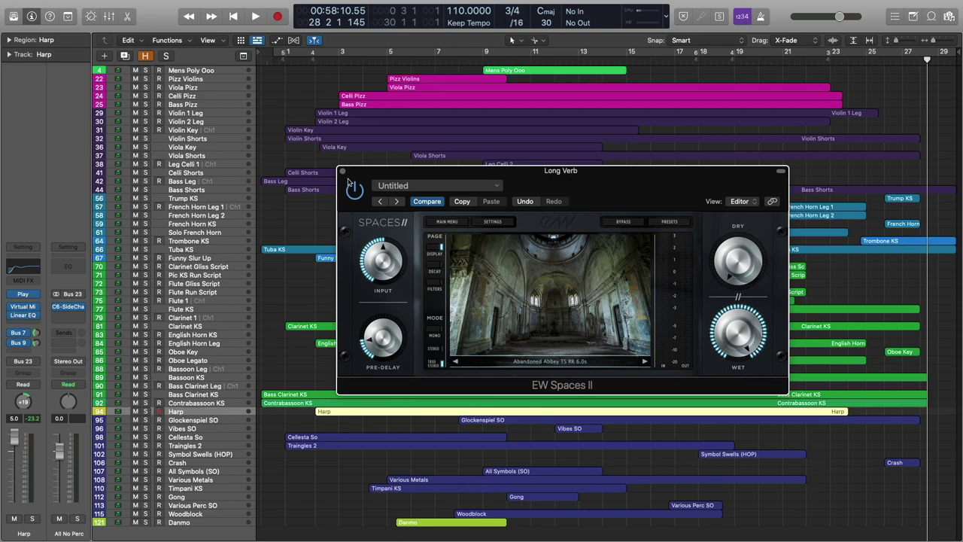
{"action": "left_click_drag", "start_coordinate": [348, 177], "coordinate": [962, 177]}
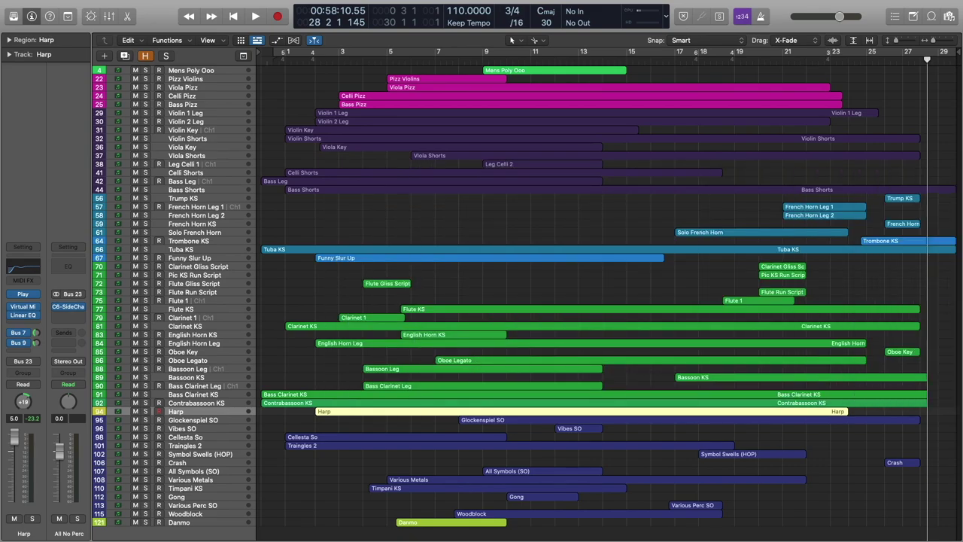
{"action": "left_click_drag", "start_coordinate": [800, 0], "coordinate": [595, 169]}
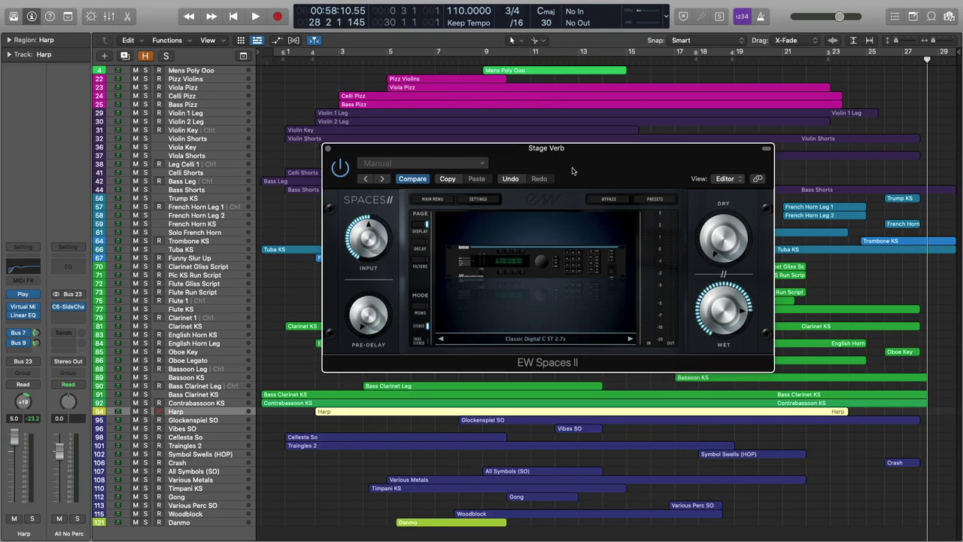
{"action": "key", "text": "v"}
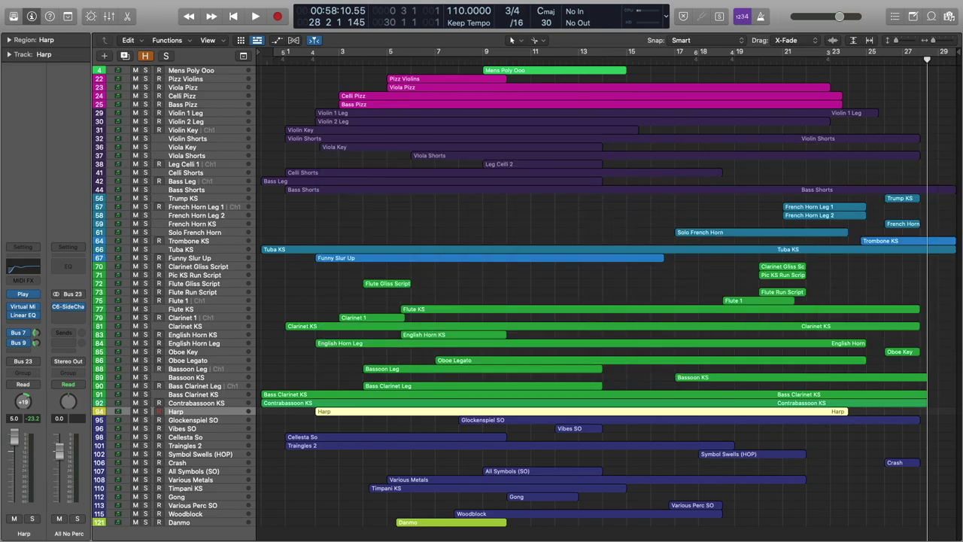